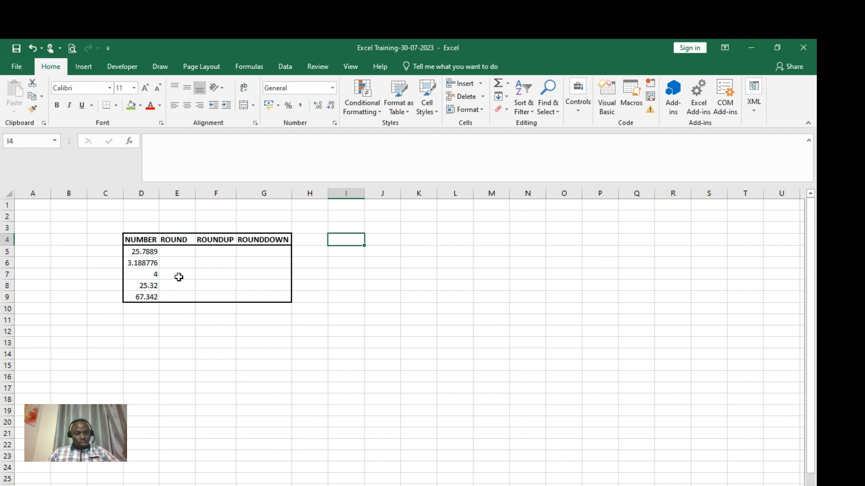
# - Enter =ROUND(D5,0) in E5, adding the missing 0 digits argument after the warning
pyautogui.click(171, 250)
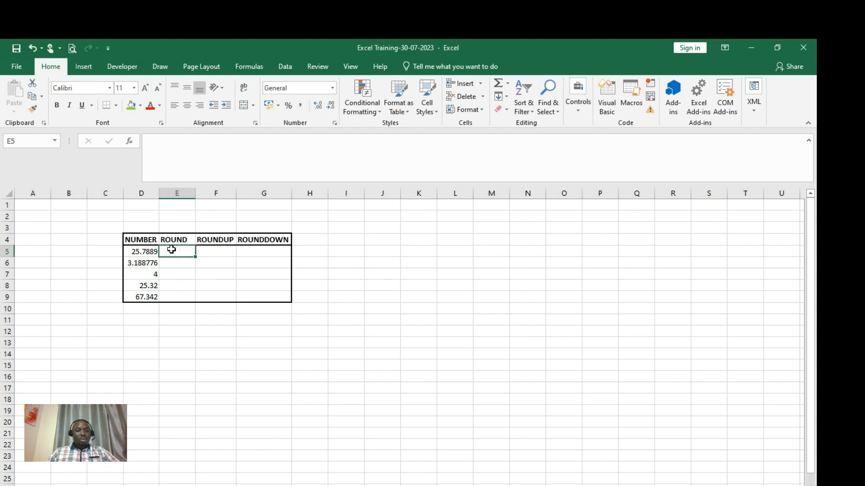
pyautogui.write('=')
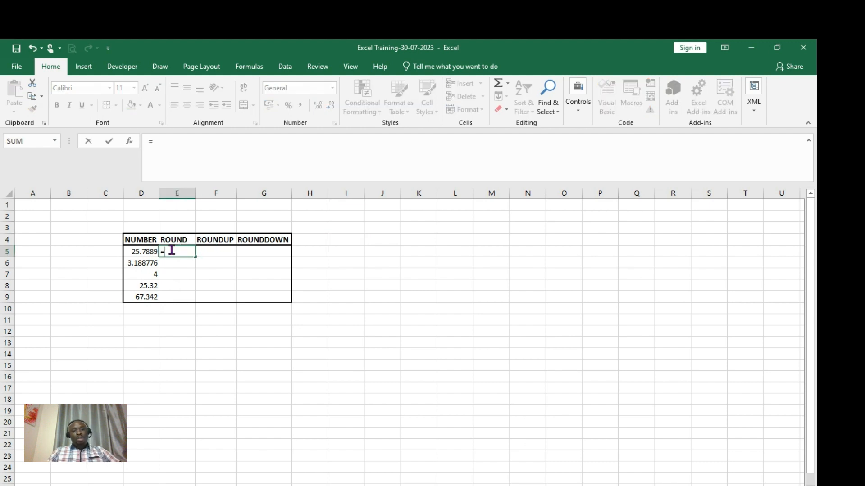
pyautogui.write('r')
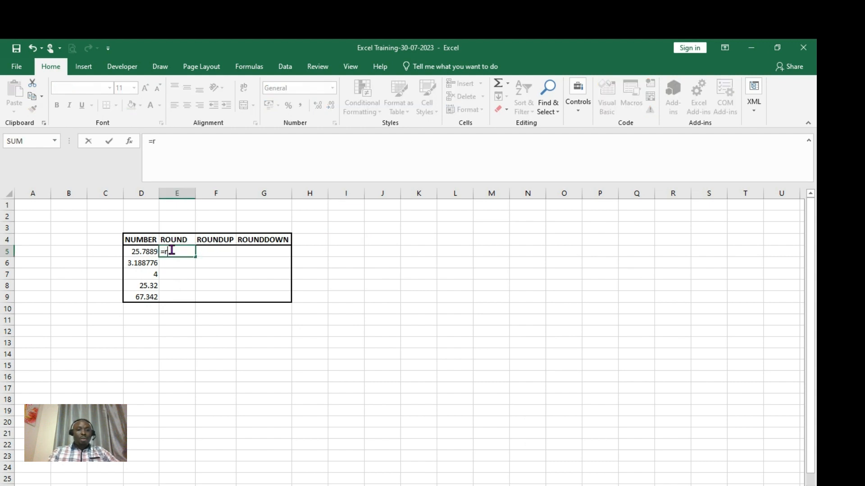
pyautogui.write('ound')
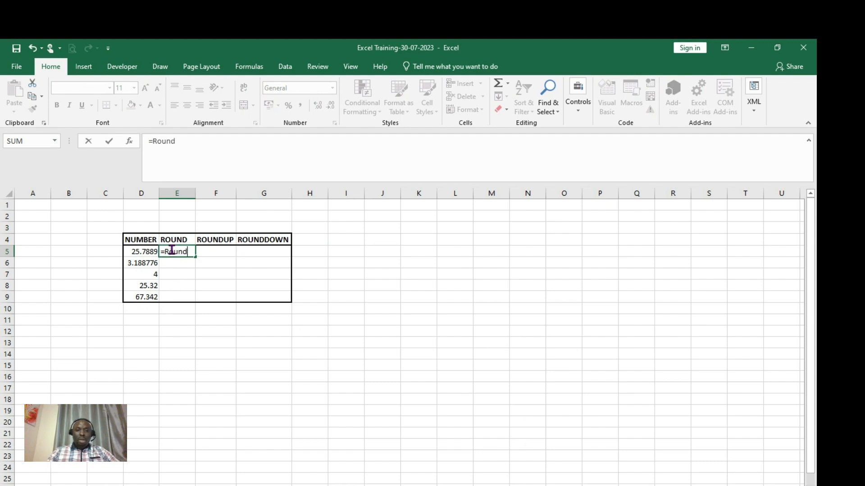
pyautogui.write('(')
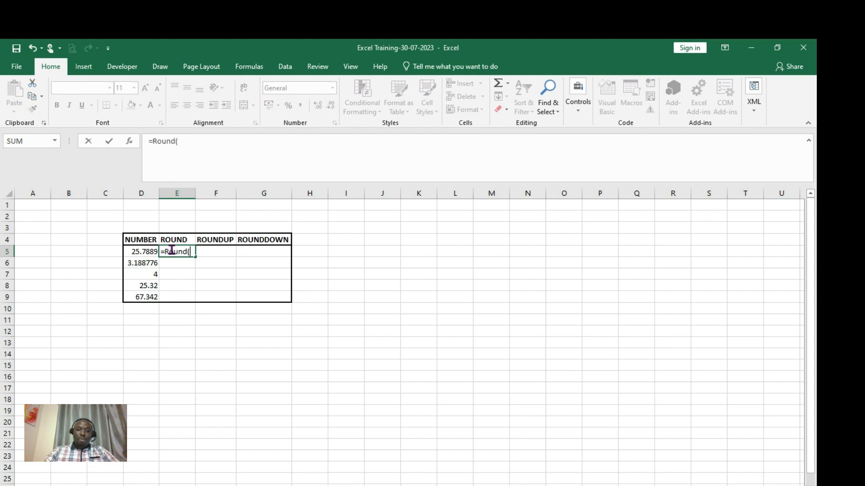
pyautogui.click(149, 251)
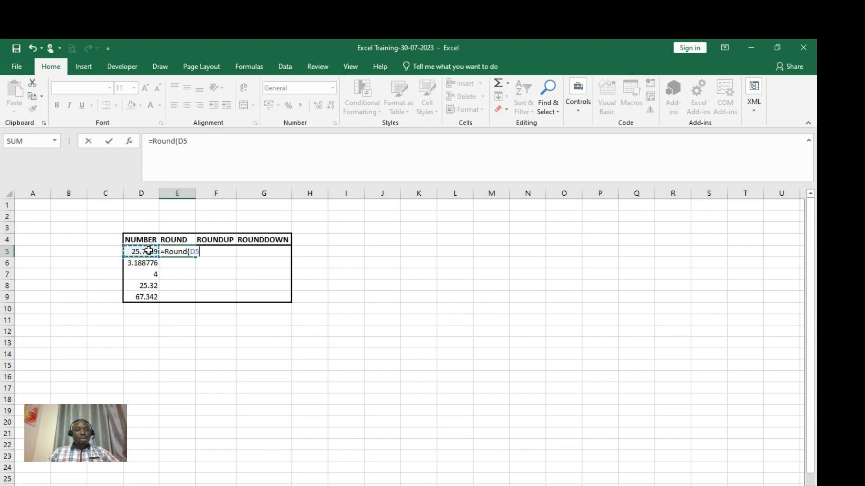
pyautogui.press('Return')
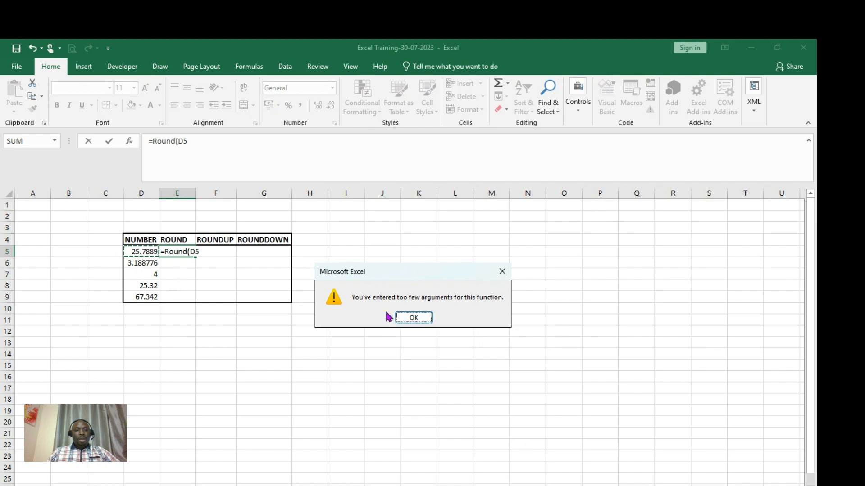
pyautogui.click(408, 318)
pyautogui.click(224, 146)
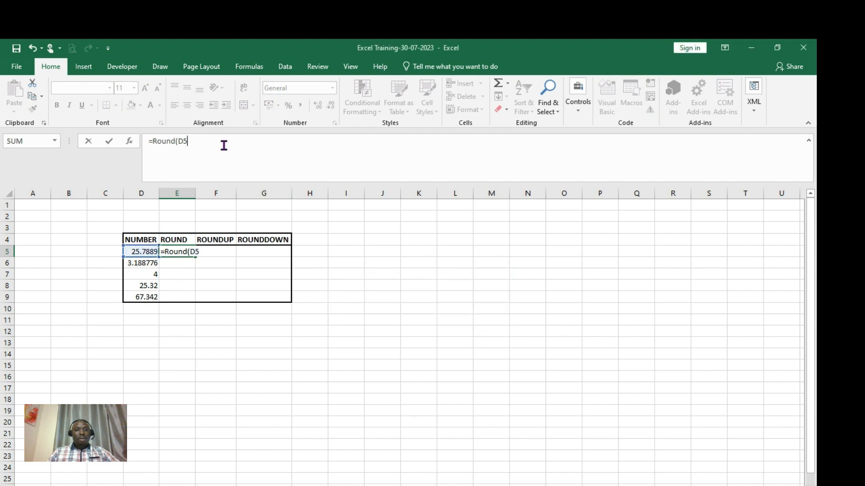
pyautogui.write(',')
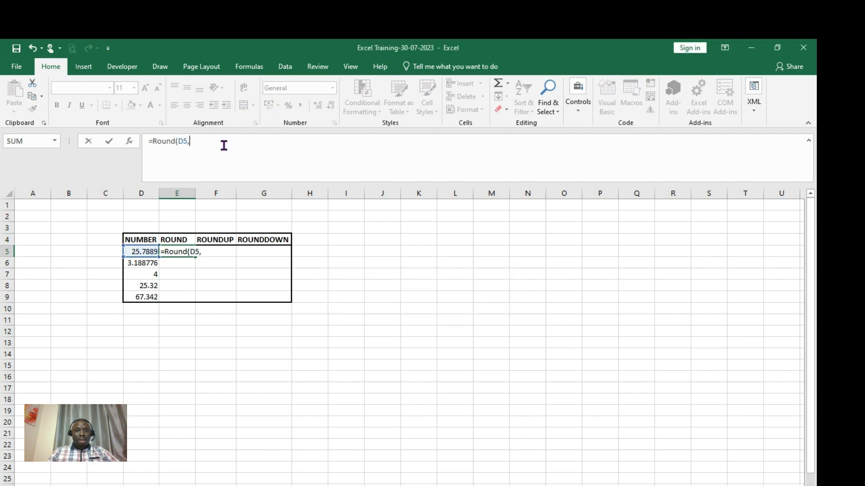
pyautogui.write('0')
pyautogui.press('Return')
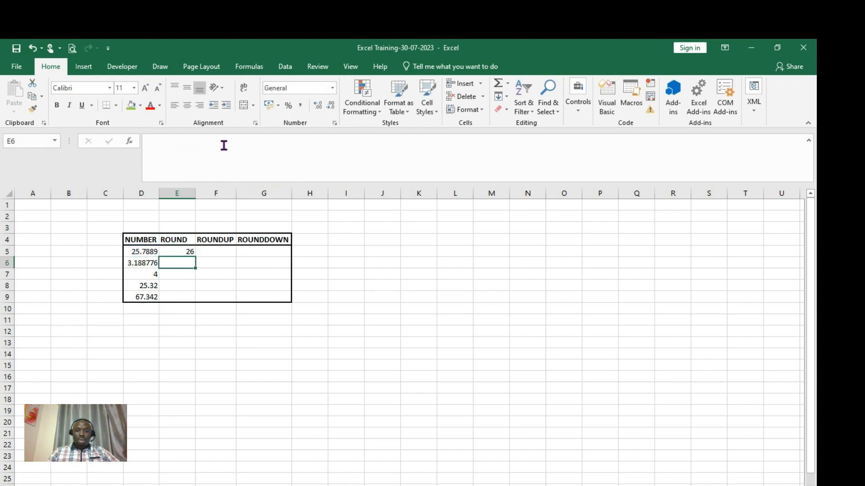
# - Fill the ROUND formula down to E9, giving 26, 3, 4, 25 and 67
pyautogui.click(178, 249)
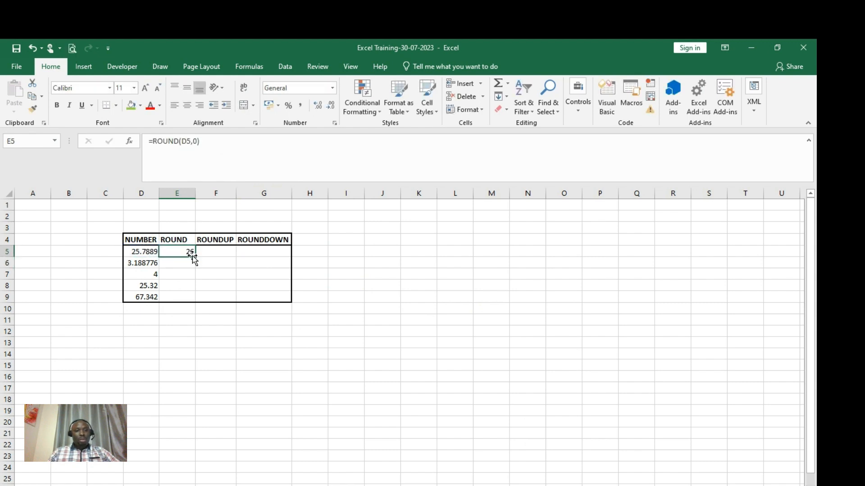
pyautogui.moveTo(195, 256); pyautogui.dragTo(195, 303)
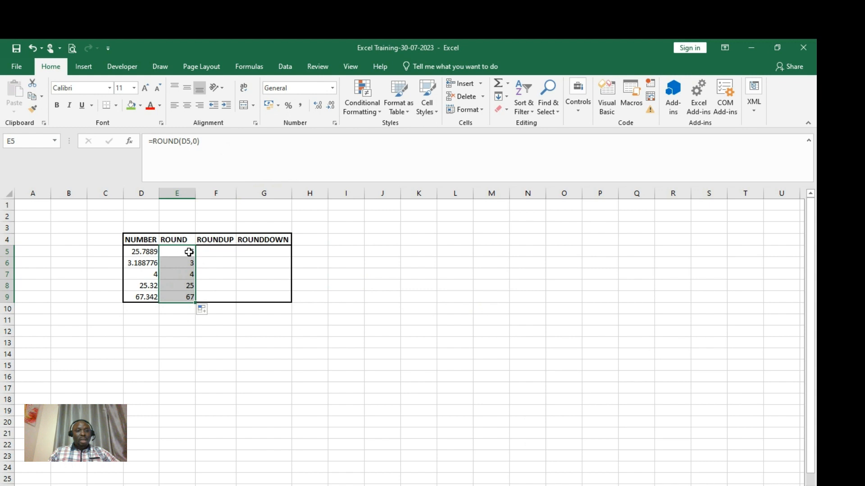
pyautogui.click(325, 261)
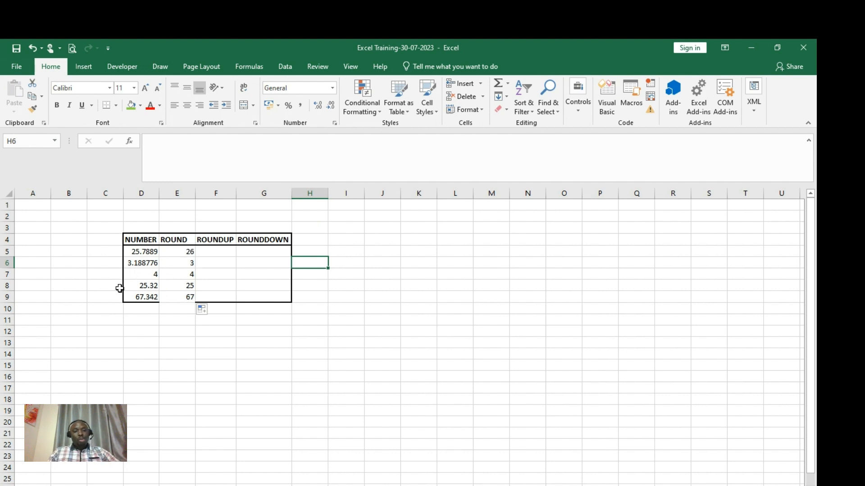
# - Enter =ROUNDUP(D5,0) in F5 and fill it down to F9, giving 26, 4, 4, 26, 68
pyautogui.click(216, 252)
pyautogui.write('=')
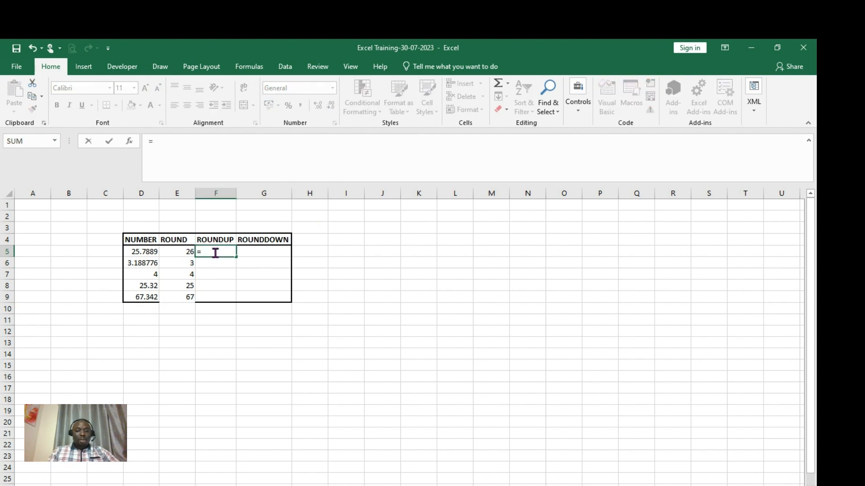
pyautogui.write('round')
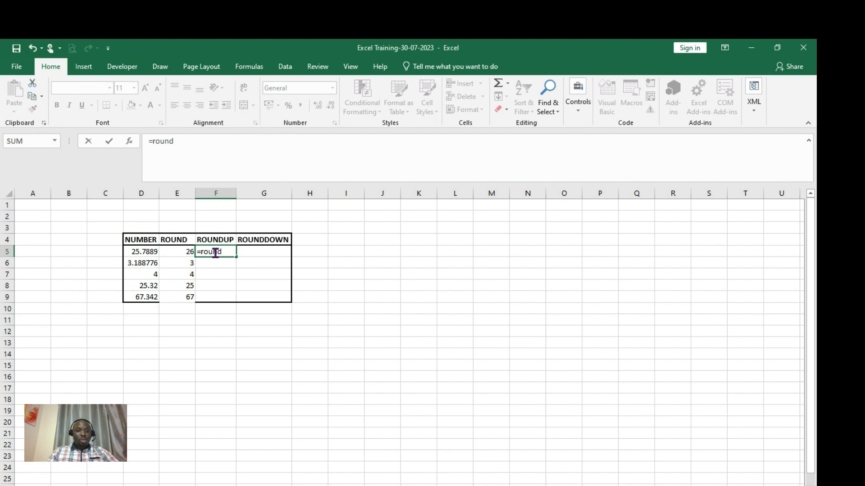
pyautogui.write('up')
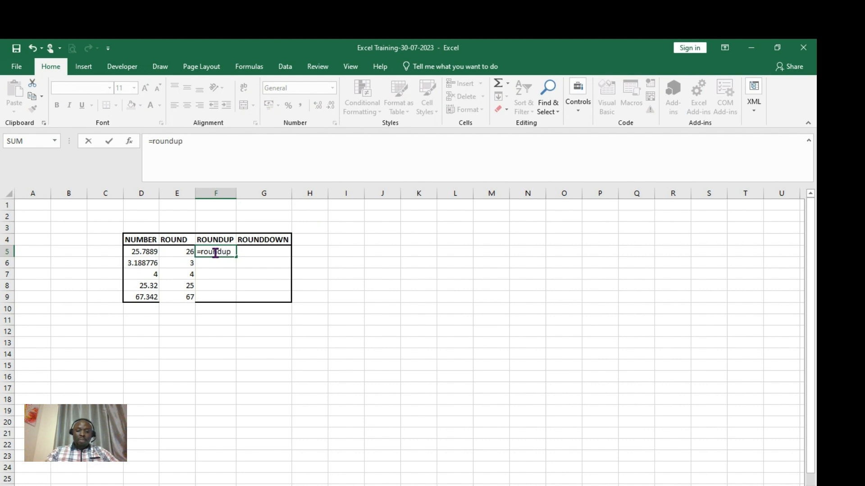
pyautogui.write('(')
pyautogui.click(144, 251)
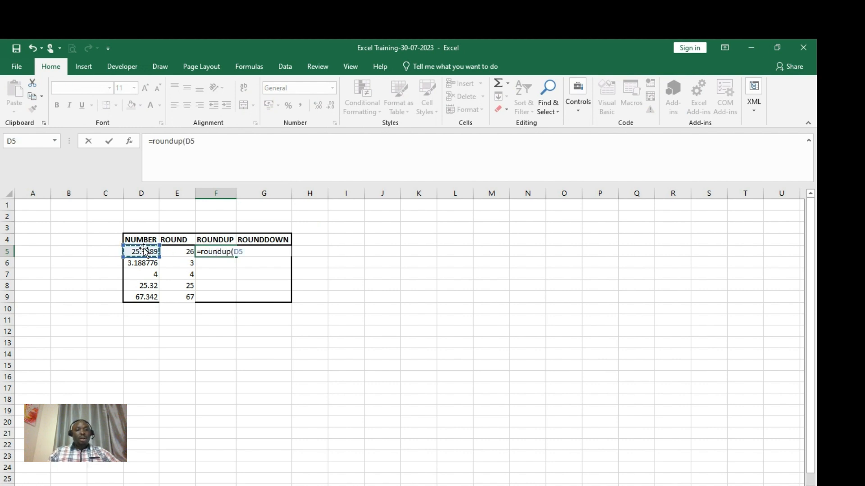
pyautogui.write(',0')
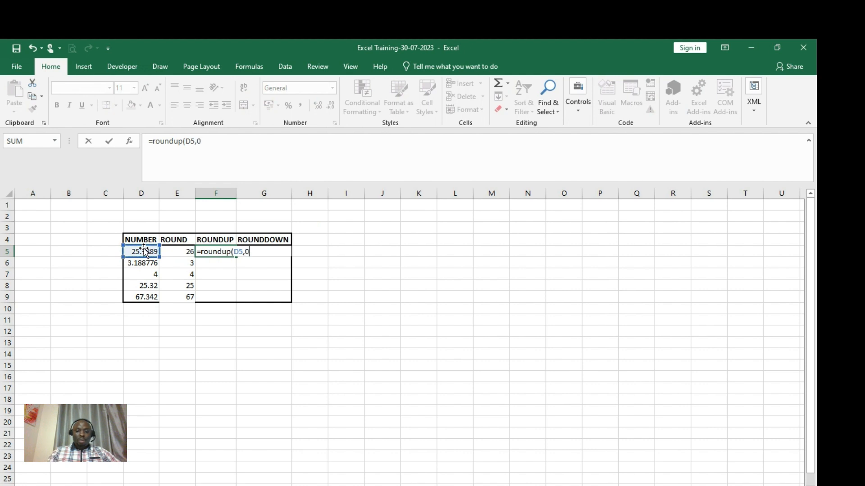
pyautogui.write(')')
pyautogui.press('Return')
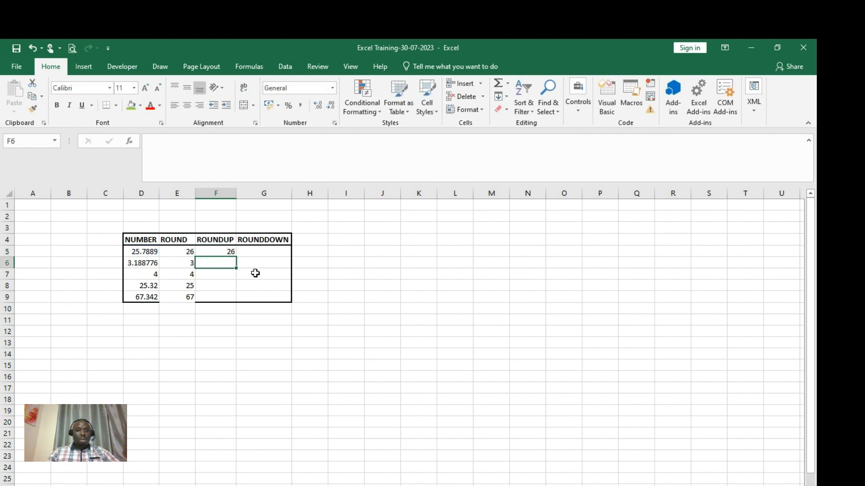
pyautogui.click(229, 251)
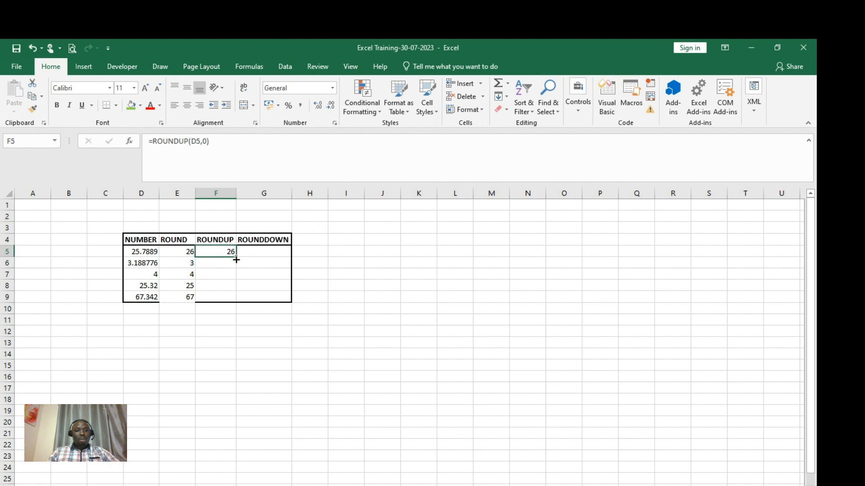
pyautogui.moveTo(235, 256); pyautogui.dragTo(233, 301)
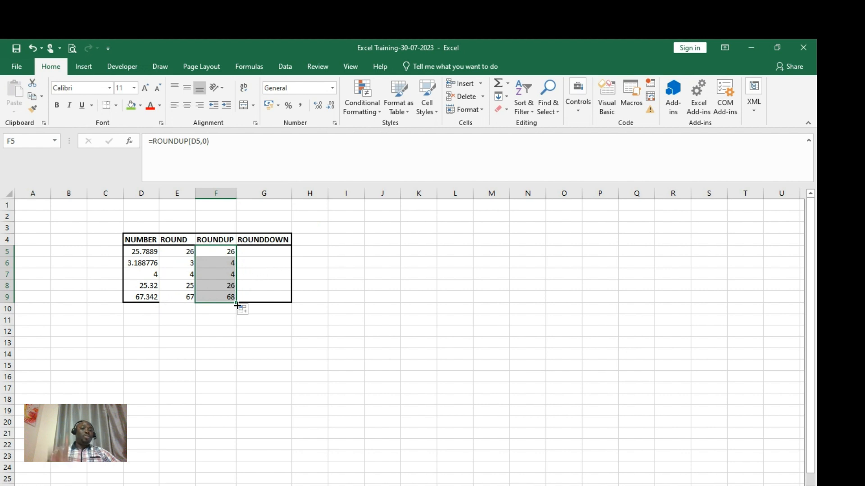
# - Enter =ROUNDDOWN(D5,0) in G5 and fill it down to G9, giving 25, 3, 4, 25, 67
pyautogui.click(250, 254)
pyautogui.write('=')
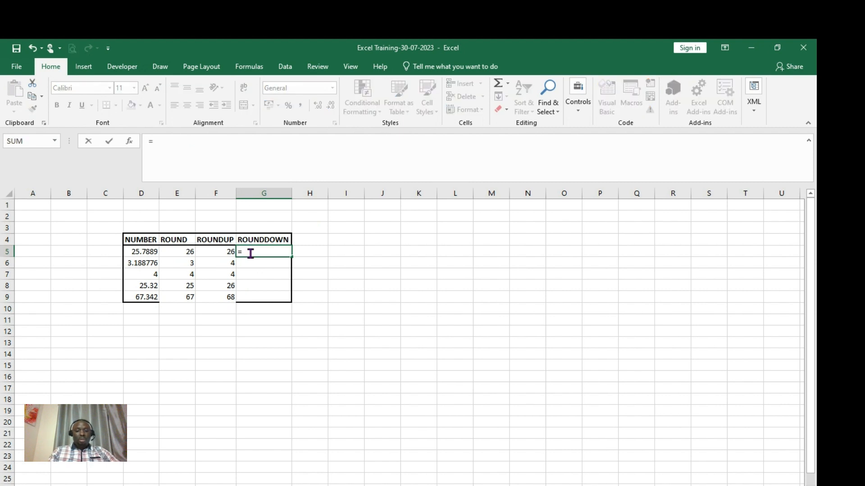
pyautogui.write('round')
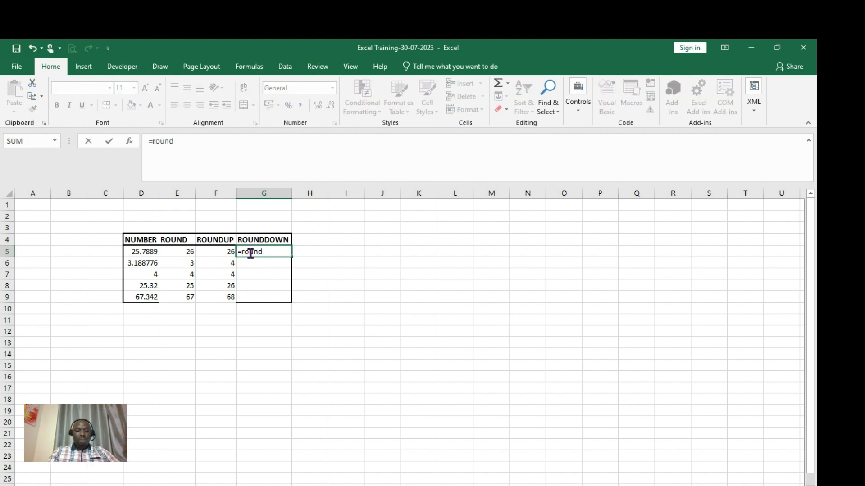
pyautogui.write('down')
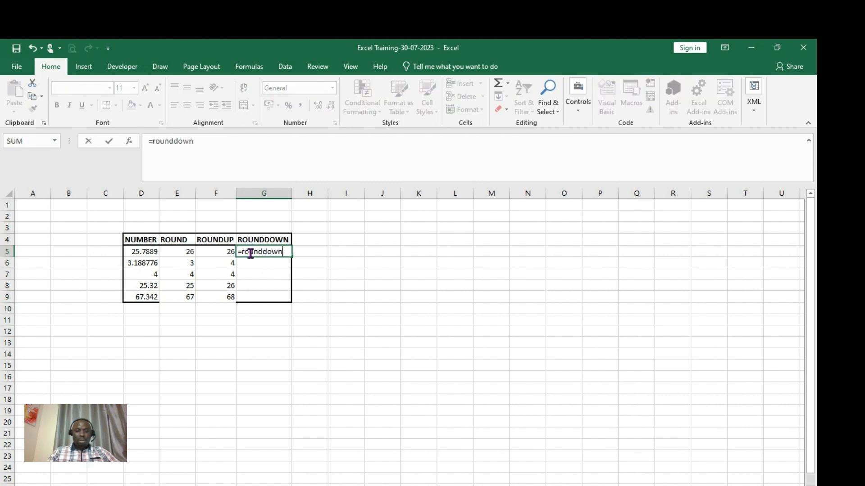
pyautogui.write('(')
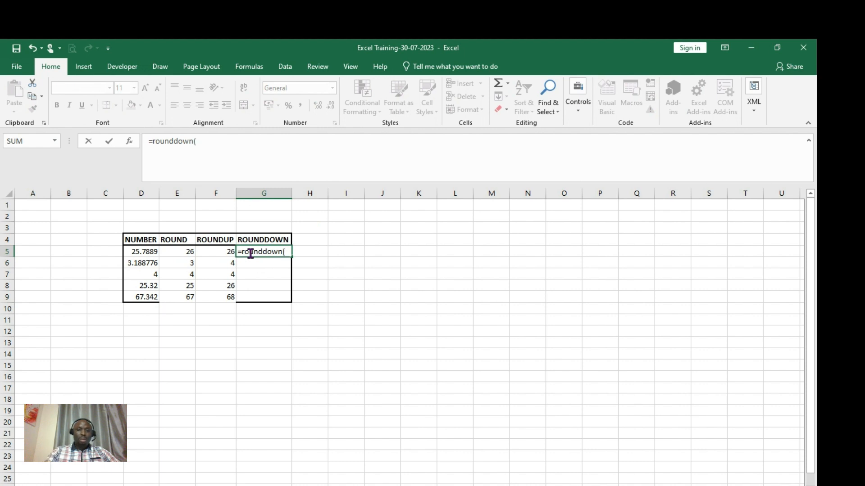
pyautogui.click(147, 250)
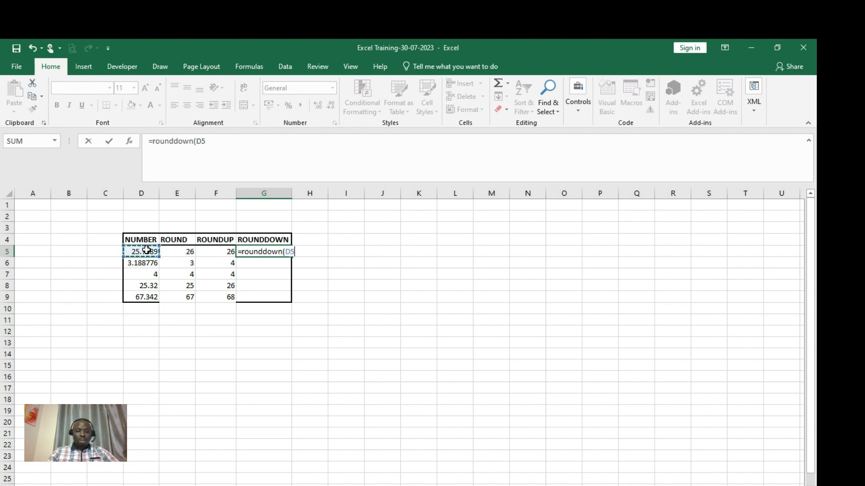
pyautogui.write(',0))')
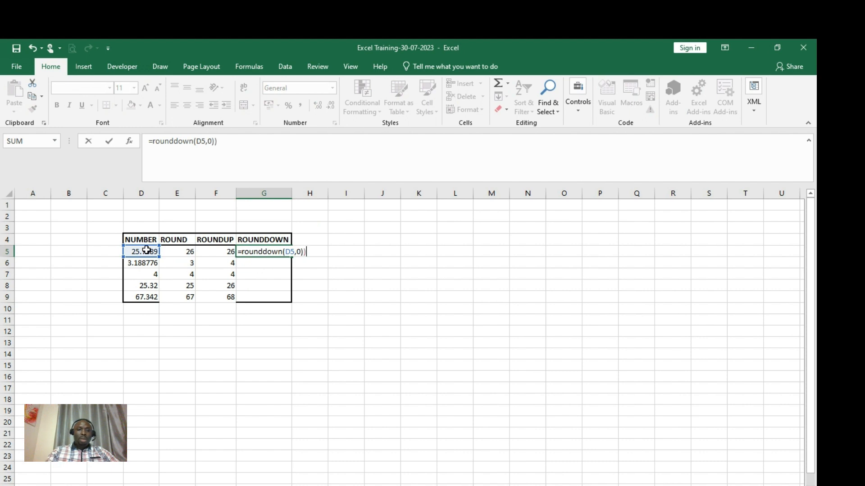
pyautogui.press('Return')
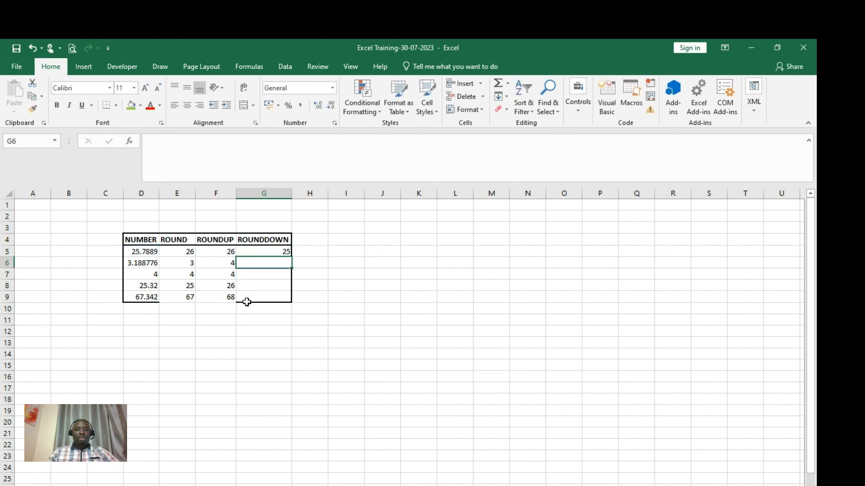
pyautogui.click(256, 251)
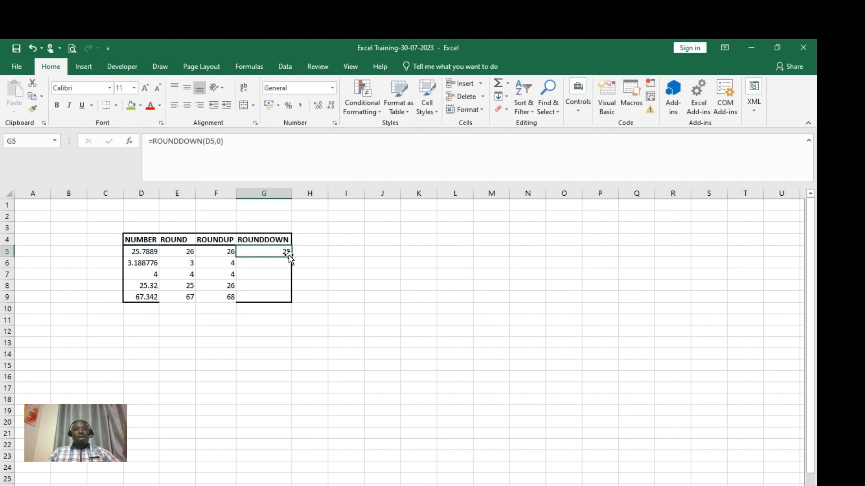
pyautogui.moveTo(292, 259); pyautogui.dragTo(291, 301)
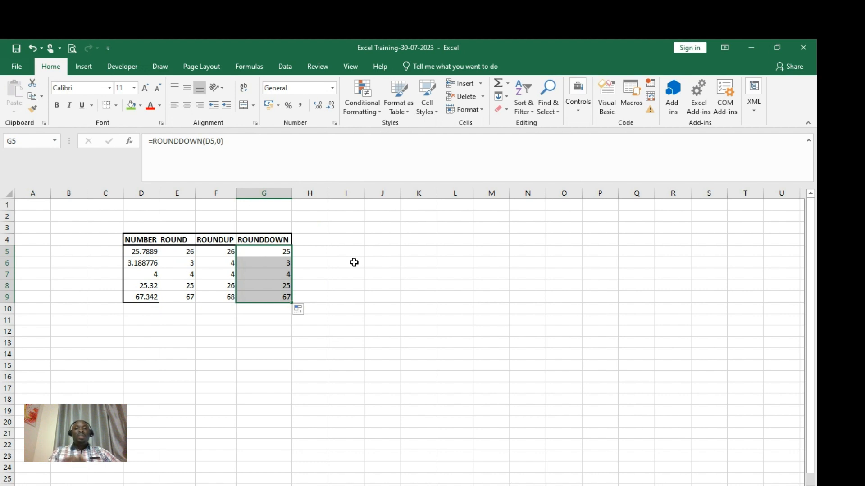
pyautogui.click(327, 261)
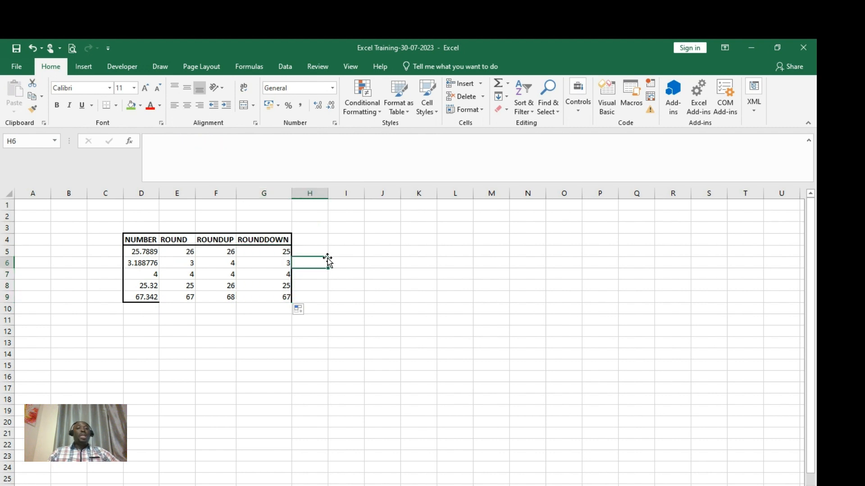
# - Change E5's formula to =ROUND(D5,2) so it rounds to two decimals
pyautogui.click(185, 251)
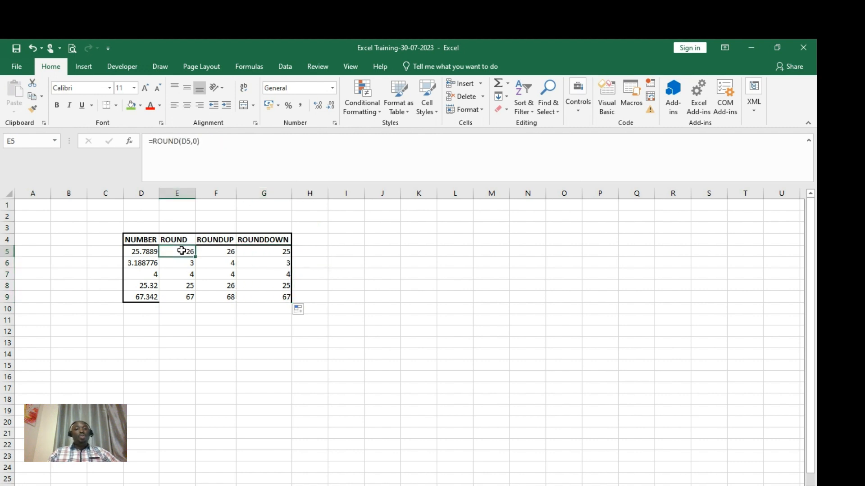
pyautogui.click(199, 141)
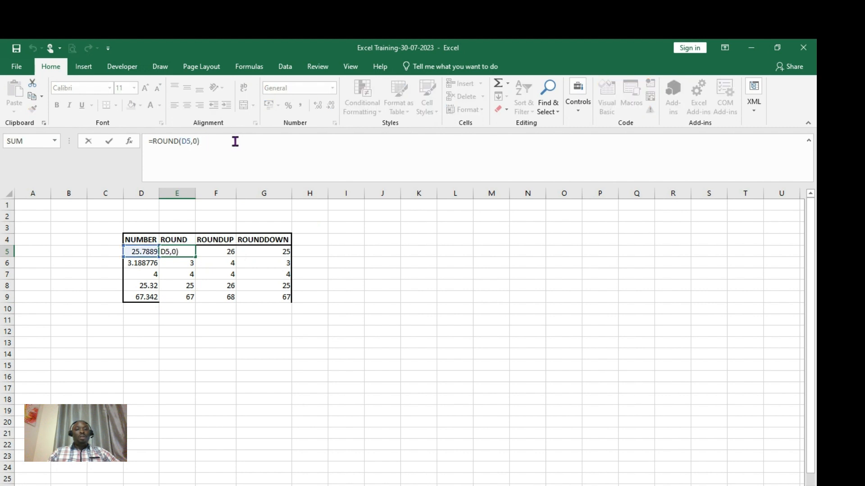
pyautogui.press('BackSpace')
pyautogui.write('2')
pyautogui.press('Return')
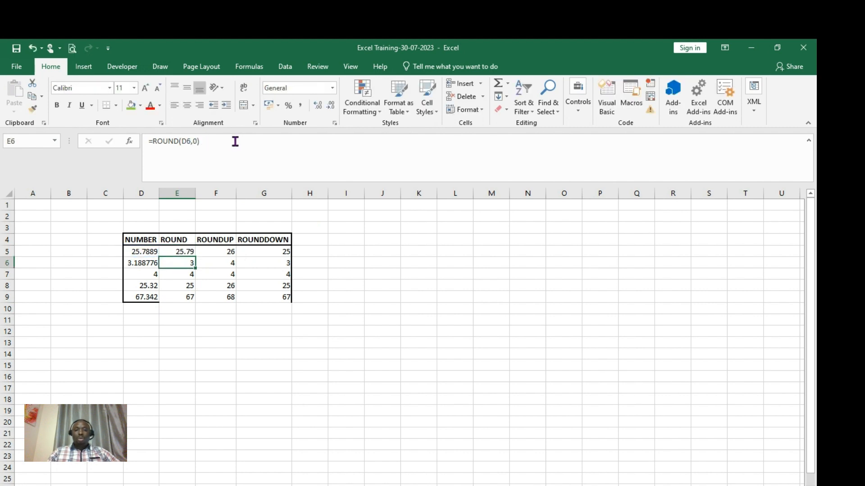
# - Replace ,0) with ,2) across E5:G9 so all rounding formulas use two decimals
pyautogui.click(185, 251)
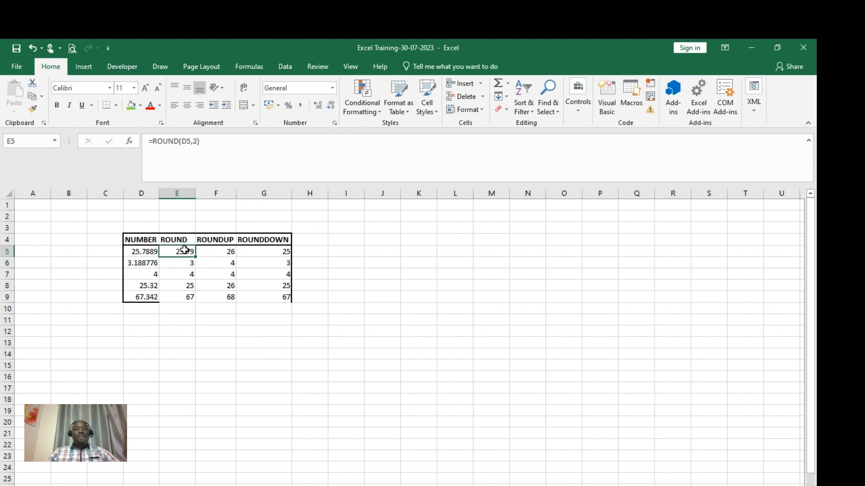
pyautogui.moveTo(185, 250); pyautogui.dragTo(285, 297)
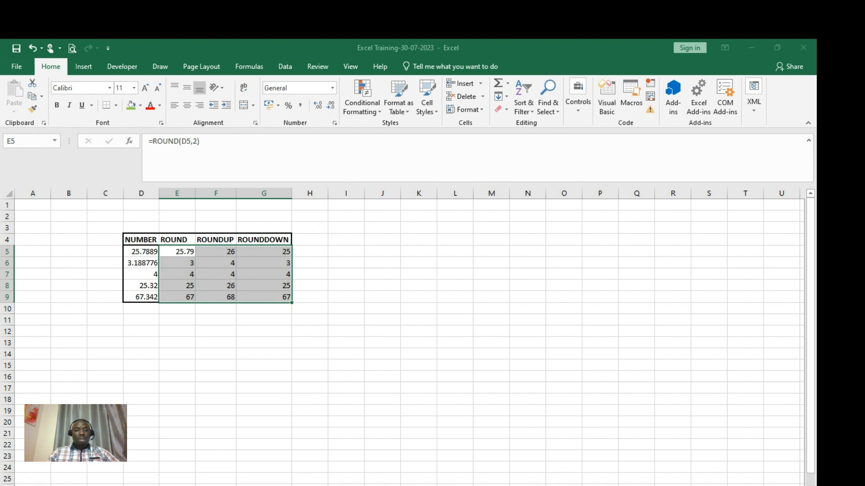
pyautogui.hotkey('alt', 'a')
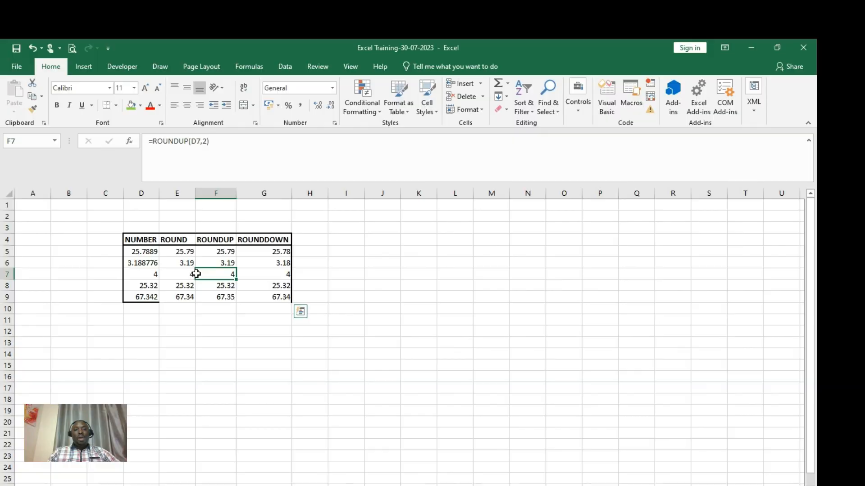
pyautogui.click(268, 276)
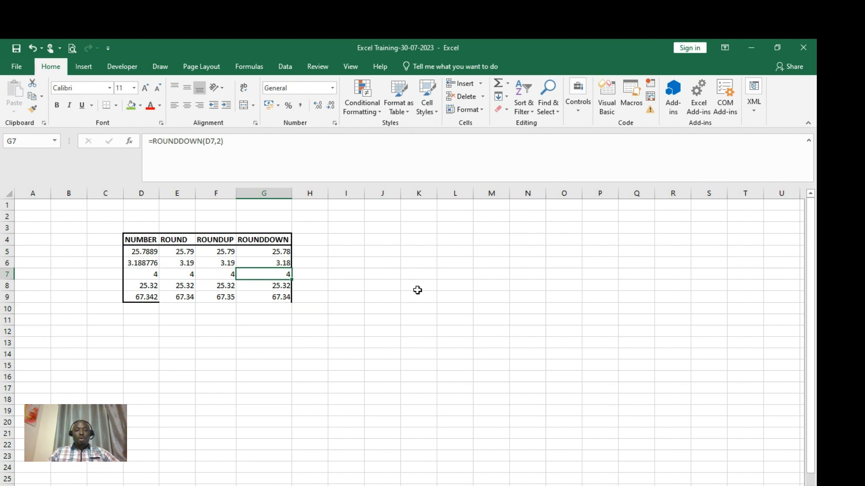
pyautogui.click(301, 341)
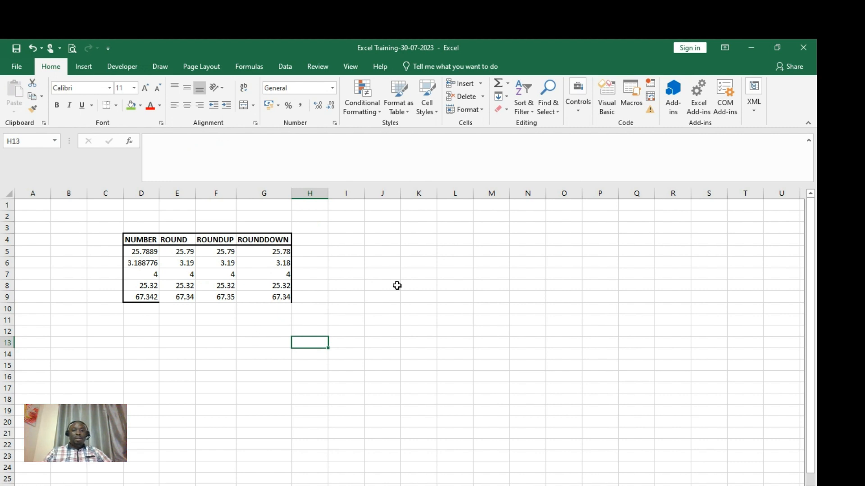
# - Enter trial values 1 and 2 in J4 and J5
pyautogui.click(382, 243)
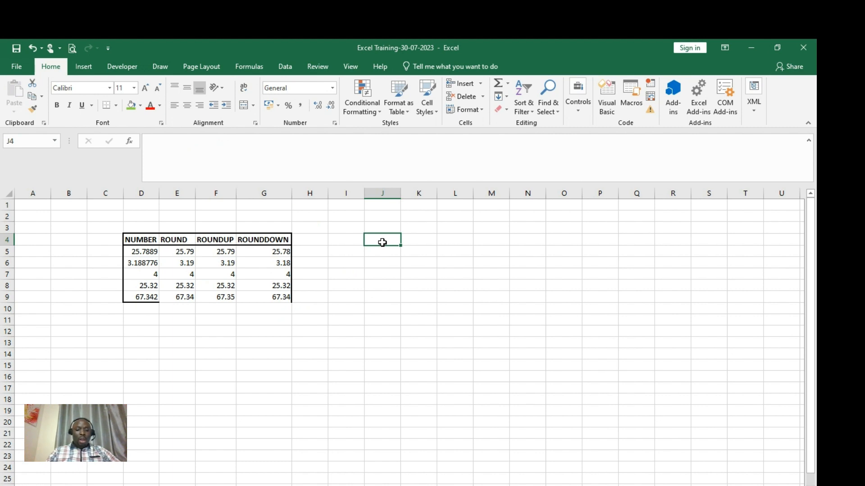
pyautogui.write('1')
pyautogui.press('Return')
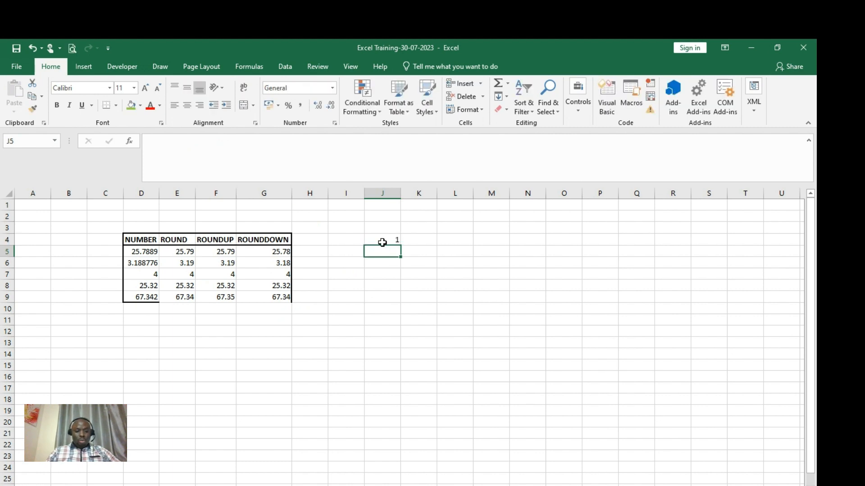
pyautogui.write('2')
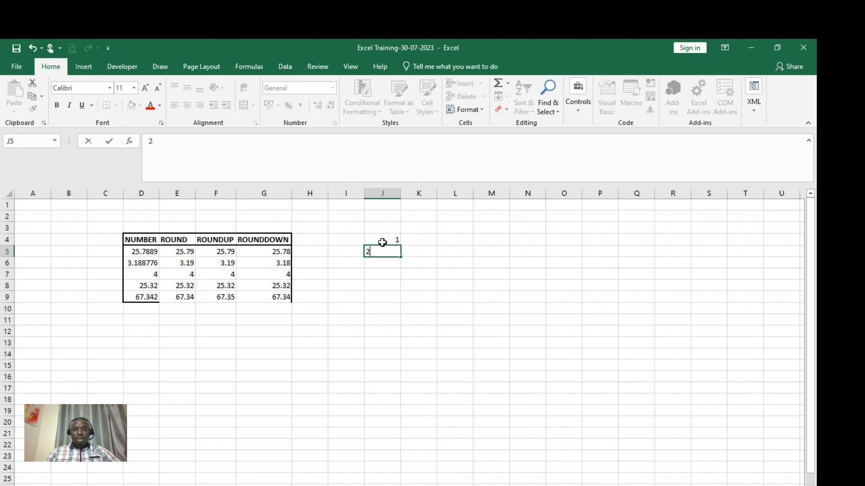
pyautogui.click(390, 285)
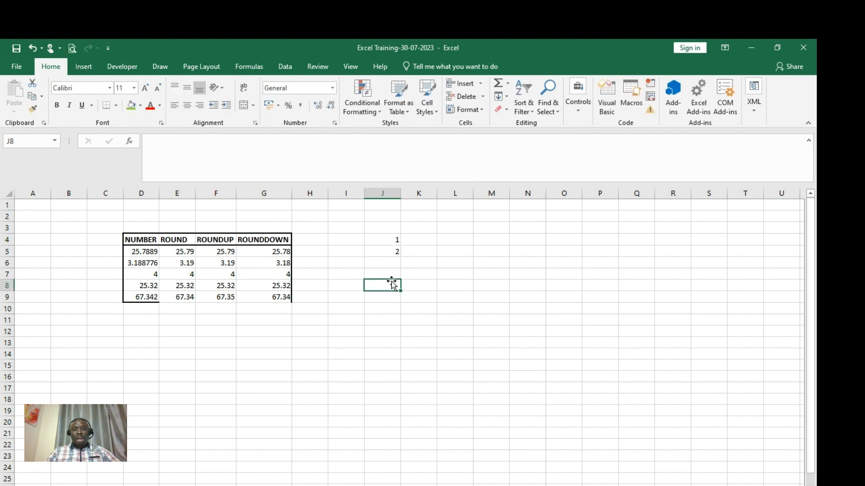
# - Replace J4's value with Jan and clear the trial feb entry from J5
pyautogui.click(394, 240)
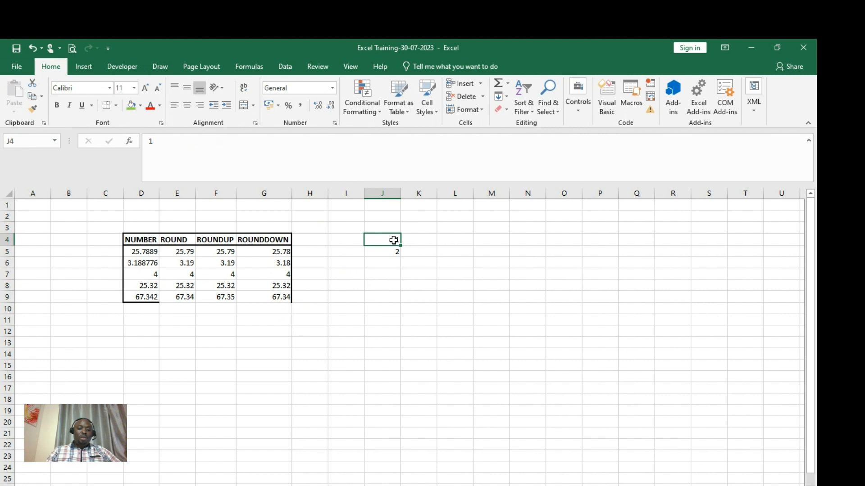
pyautogui.write('Mon')
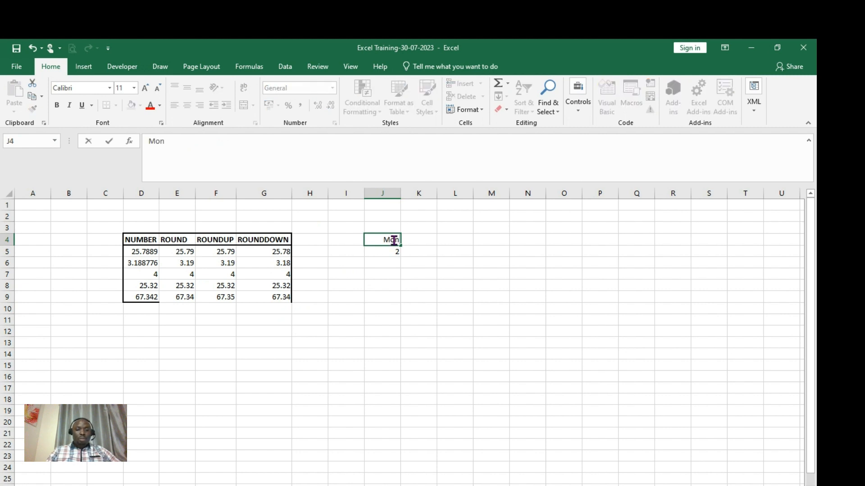
pyautogui.press('BackSpace')
pyautogui.press('BackSpace')
pyautogui.press('BackSpace')
pyautogui.write('Jan')
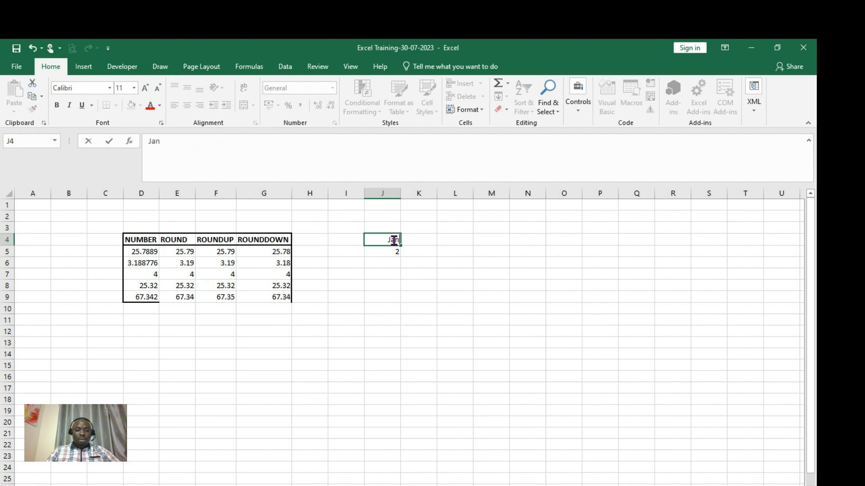
pyautogui.press('Return')
pyautogui.write('febn')
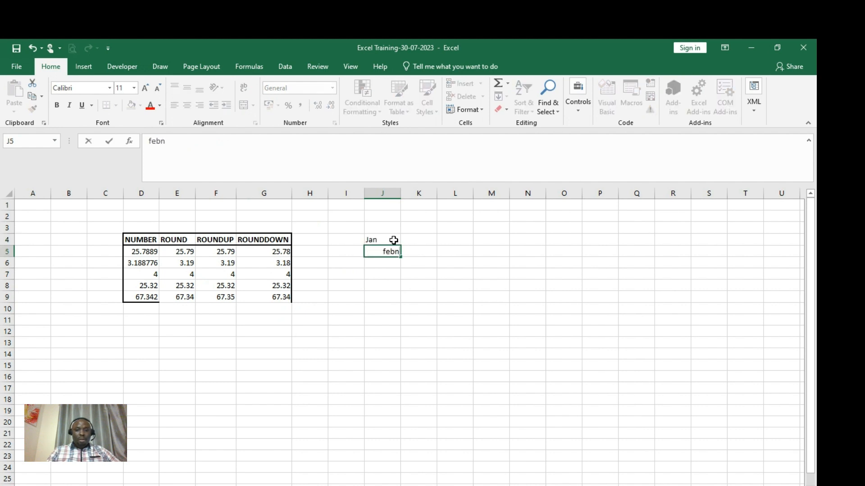
pyautogui.press('BackSpace')
pyautogui.press('Return')
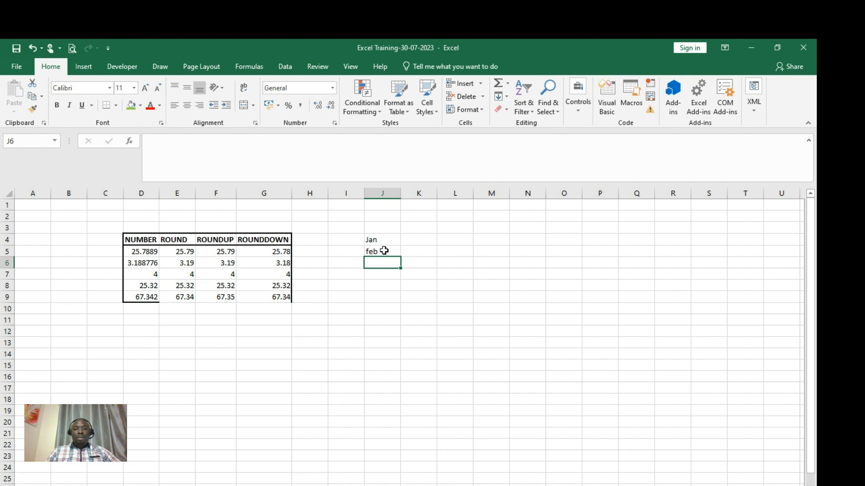
pyautogui.click(382, 251)
pyautogui.press('BackSpace')
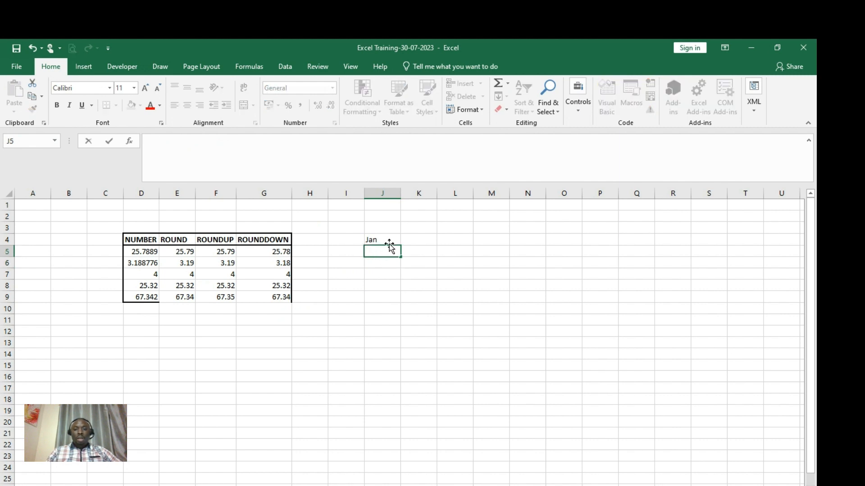
pyautogui.click(389, 241)
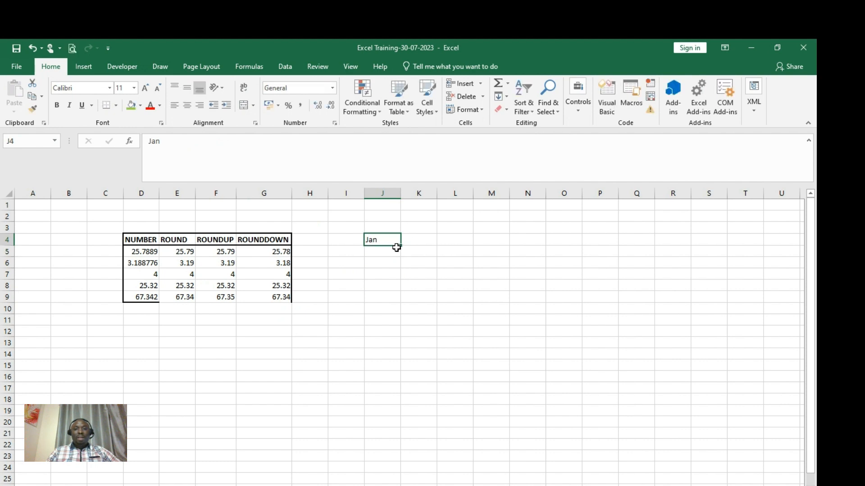
# - AutoFill months from Jan down J5:J15 to Dec and across K4:R4 to Sep
pyautogui.moveTo(402, 245); pyautogui.dragTo(403, 372)
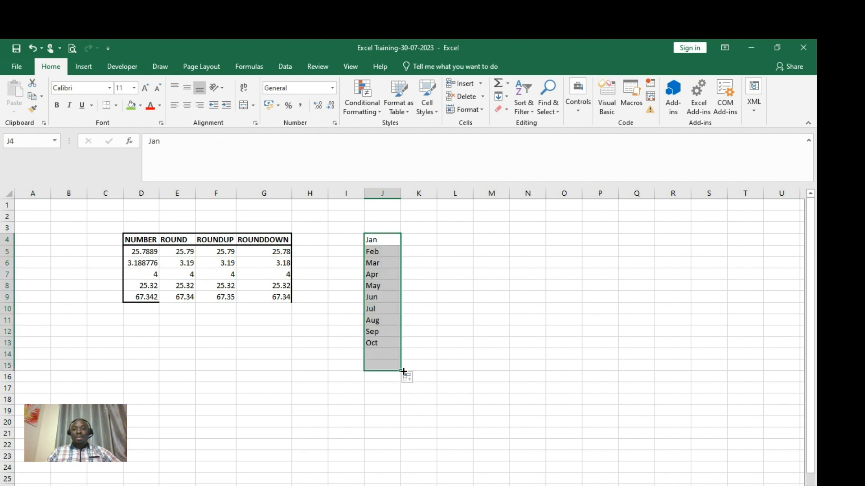
pyautogui.click(392, 243)
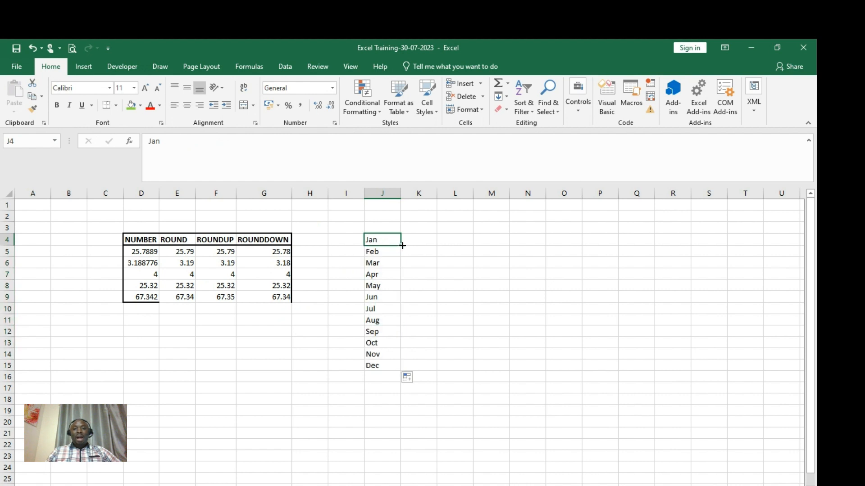
pyautogui.moveTo(402, 245); pyautogui.dragTo(551, 266)
pyautogui.moveTo(570, 266); pyautogui.dragTo(677, 253)
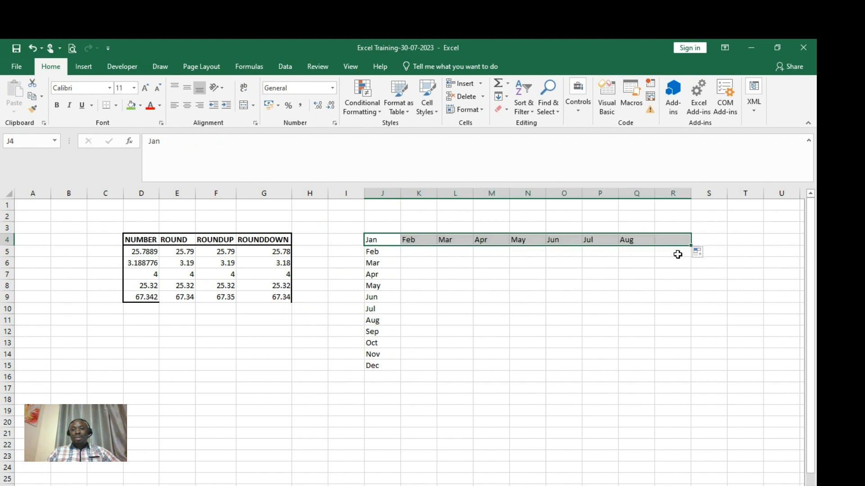
# - AutoFill Nov–Dec leftward into H4:I4 and Oct–Dec upward into J1:J3
pyautogui.click(377, 239)
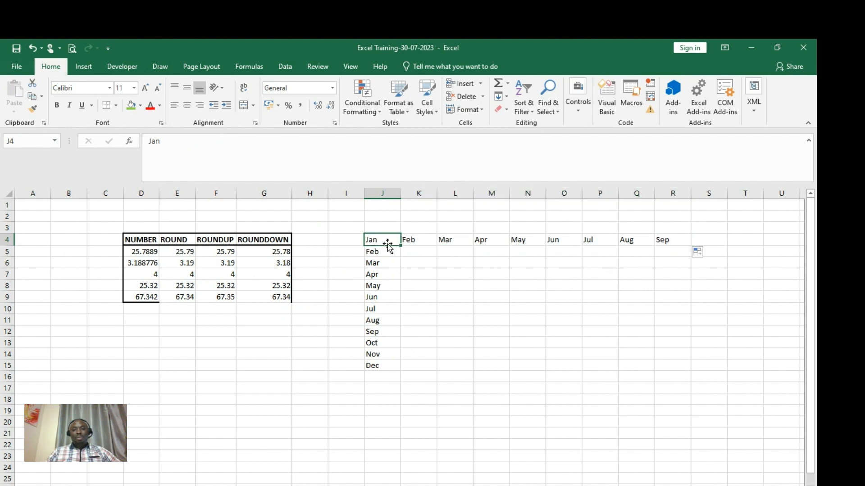
pyautogui.moveTo(379, 244); pyautogui.dragTo(295, 247)
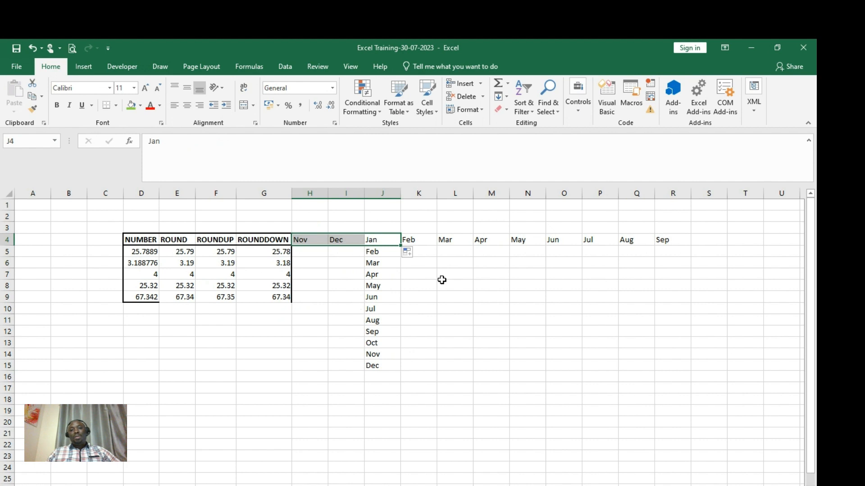
pyautogui.click(387, 237)
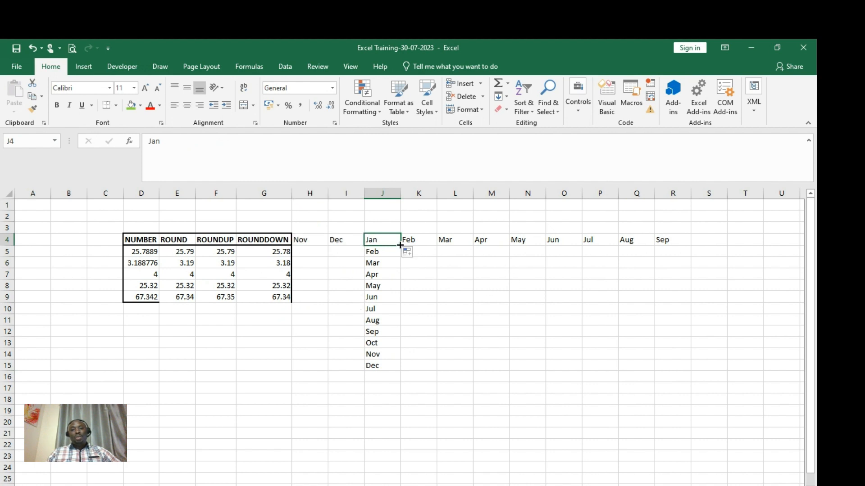
pyautogui.moveTo(400, 245); pyautogui.dragTo(391, 204)
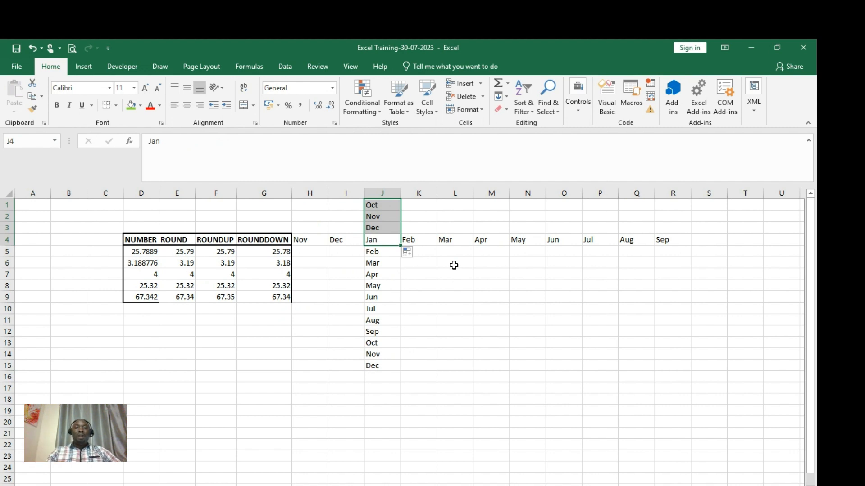
pyautogui.click(458, 293)
pyautogui.click(458, 284)
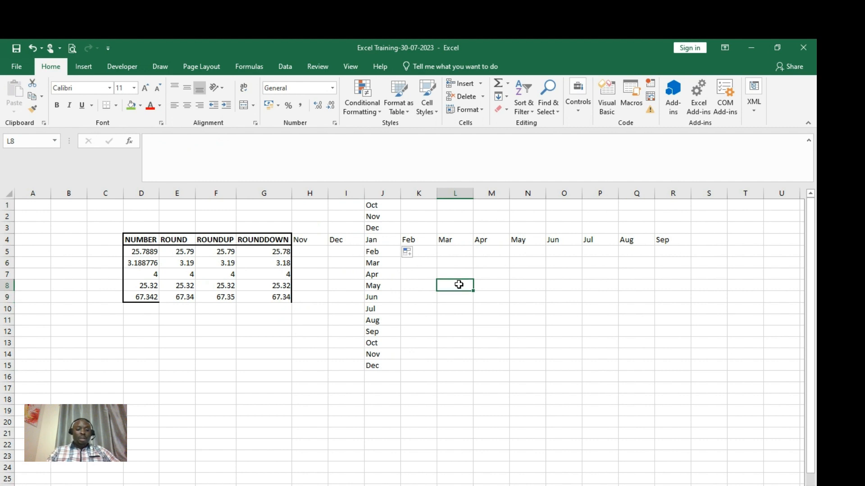
# - Enter mon in L8 and AutoFill day names down column L and across row 8 to fri
pyautogui.write('mon')
pyautogui.press('Return')
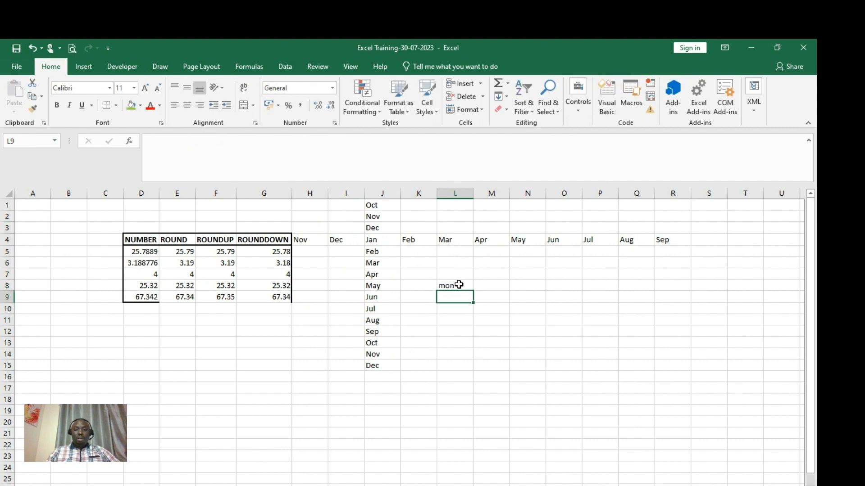
pyautogui.click(459, 285)
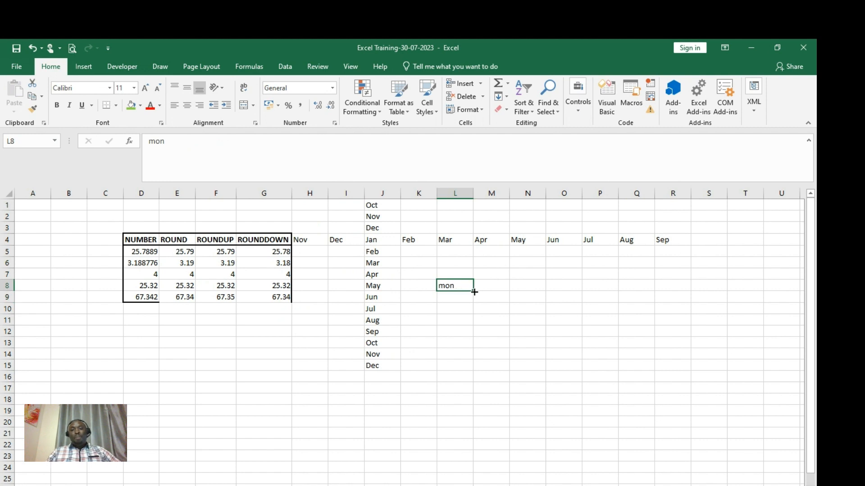
pyautogui.moveTo(474, 293); pyautogui.dragTo(468, 359)
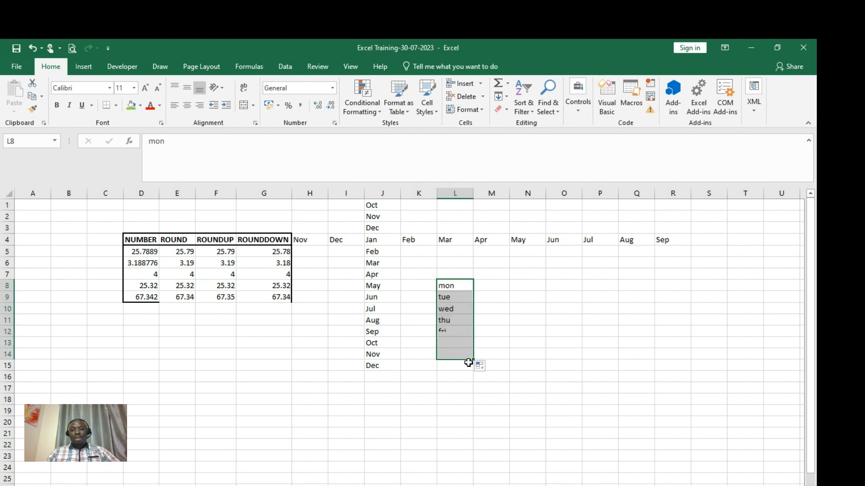
pyautogui.moveTo(468, 284)
pyautogui.mouseDown()
pyautogui.moveTo(478, 293)
pyautogui.moveTo(623, 285)
pyautogui.mouseUp()
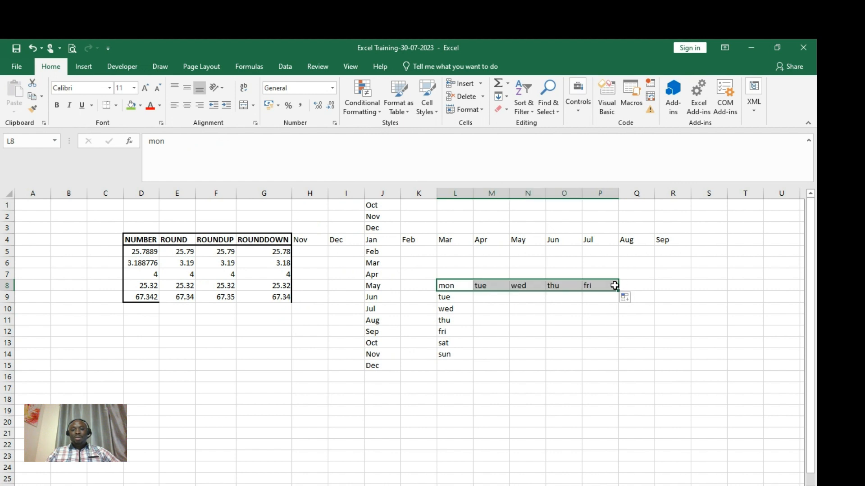
# - Extend the day series upward into L5:L7 and leftward into K8 as sun
pyautogui.click(445, 287)
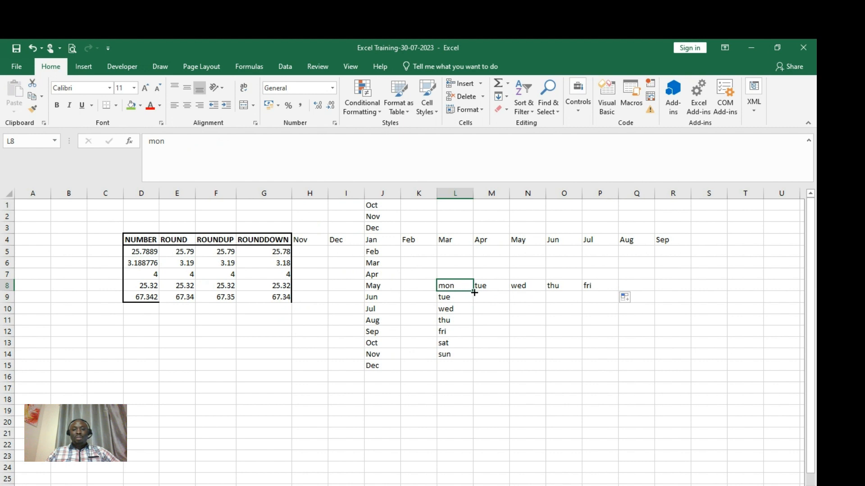
pyautogui.moveTo(475, 293); pyautogui.dragTo(469, 252)
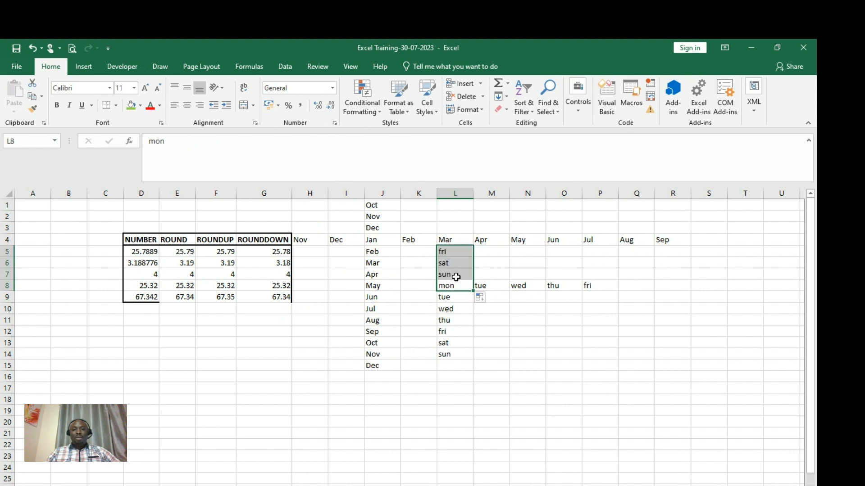
pyautogui.click(453, 286)
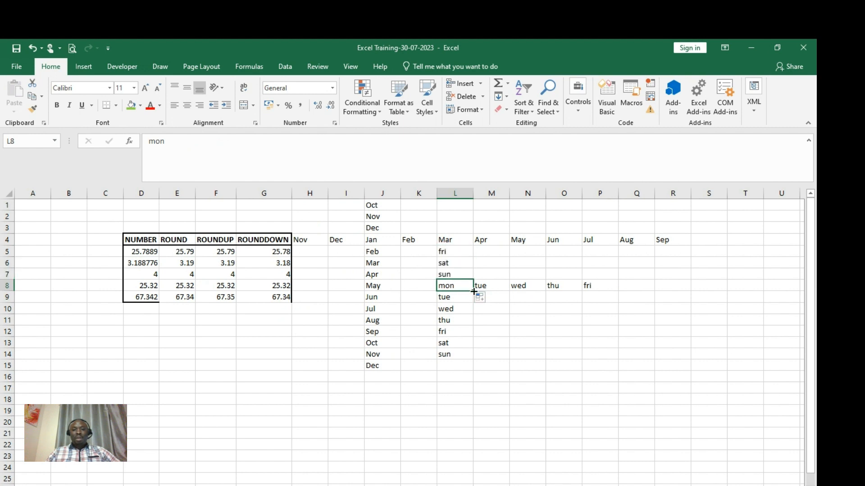
pyautogui.moveTo(474, 293); pyautogui.dragTo(393, 291)
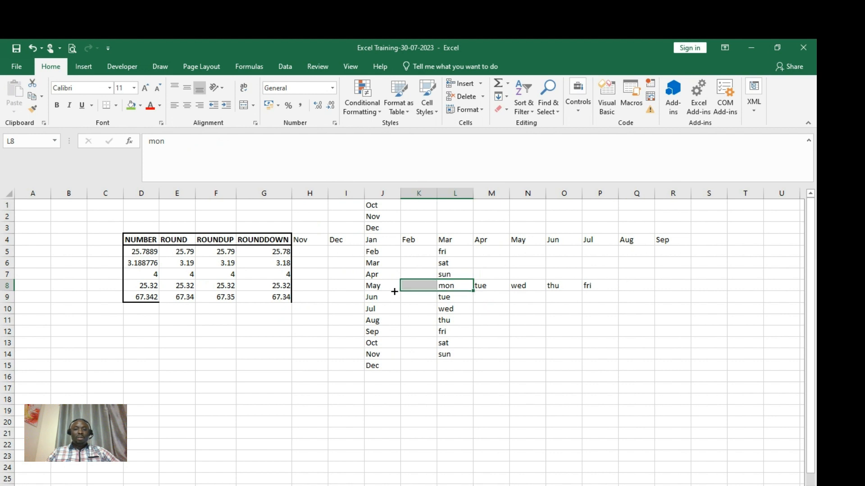
pyautogui.click(525, 318)
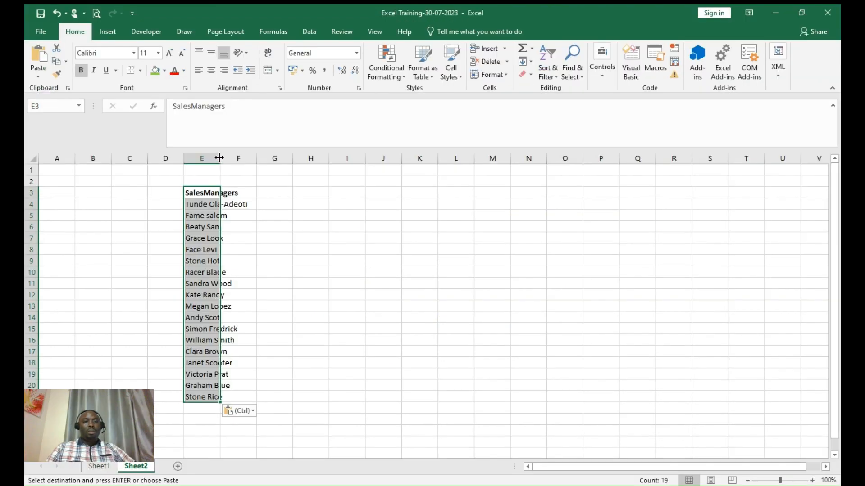
pyautogui.click(219, 158)
# - Autofit column E so the longest of the 17 manager names shows in full
pyautogui.click(219, 158)
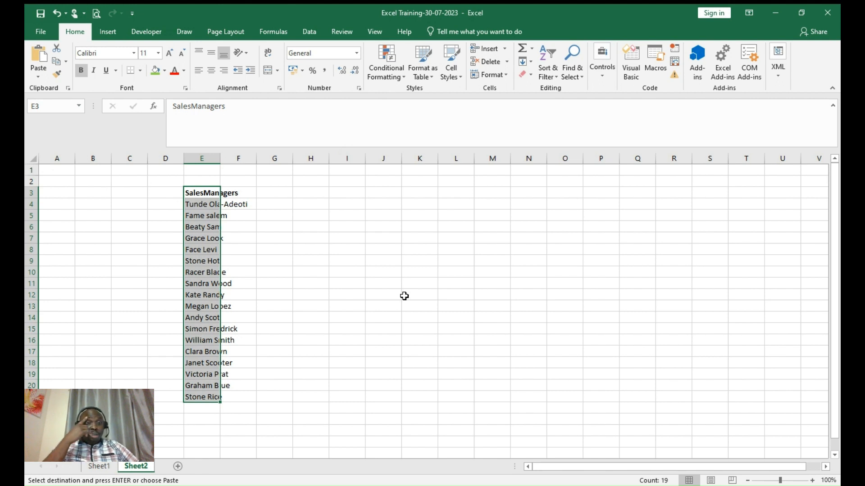
pyautogui.click(352, 280)
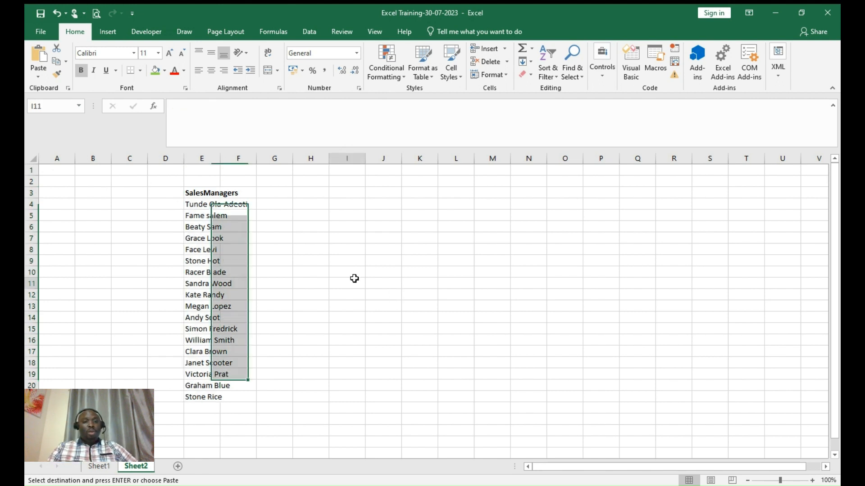
pyautogui.doubleClick(221, 158)
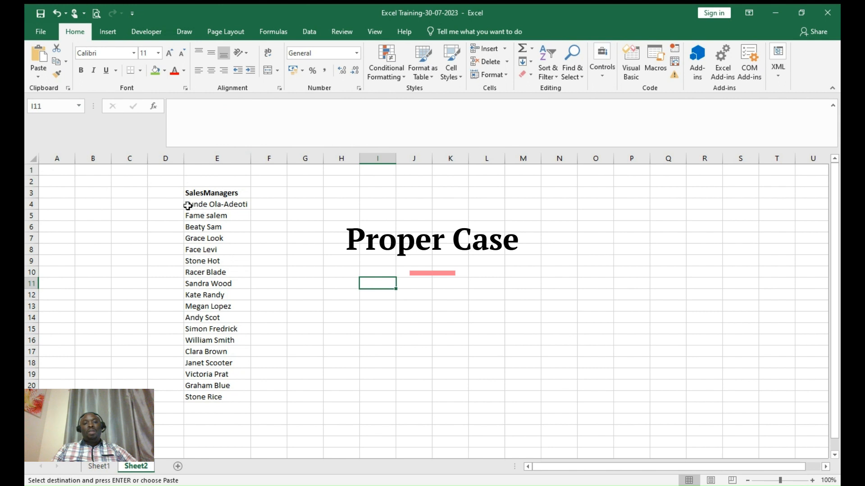
pyautogui.click(265, 205)
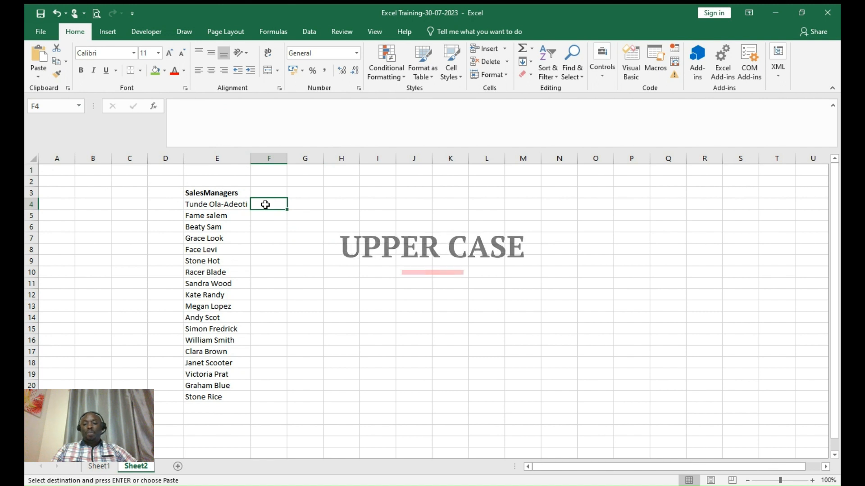
# - Enter =UPPER(E4) in F4, fill it down through F20, and autofit column F
pyautogui.write('=Upper(')
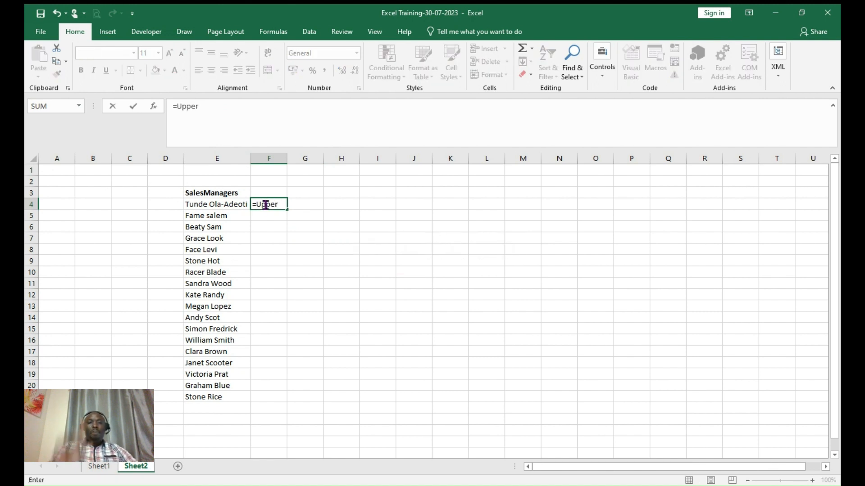
pyautogui.click(233, 204)
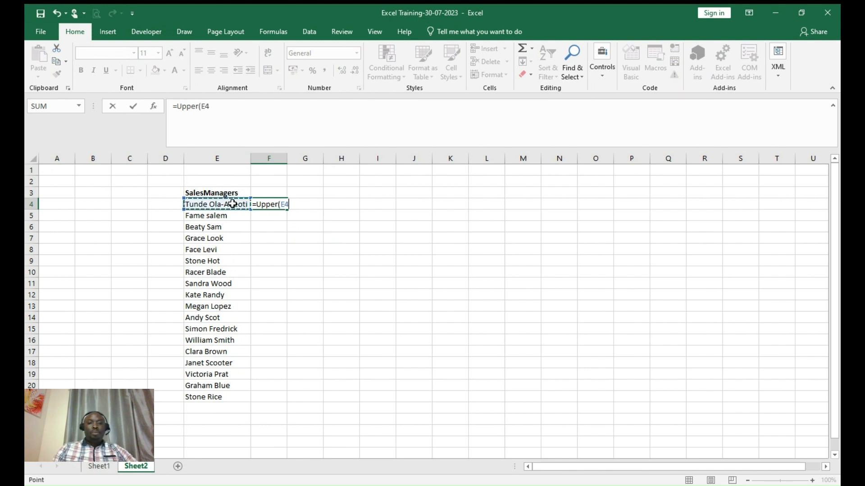
pyautogui.press('Return')
pyautogui.click(280, 203)
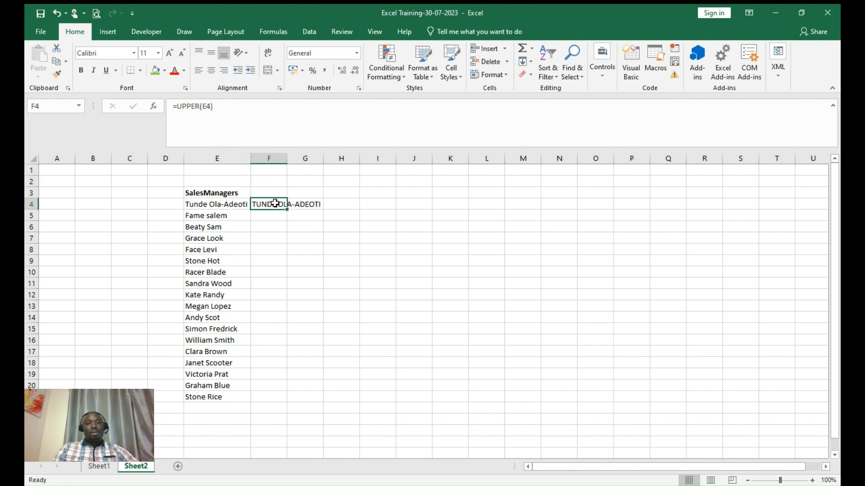
pyautogui.doubleClick(287, 209)
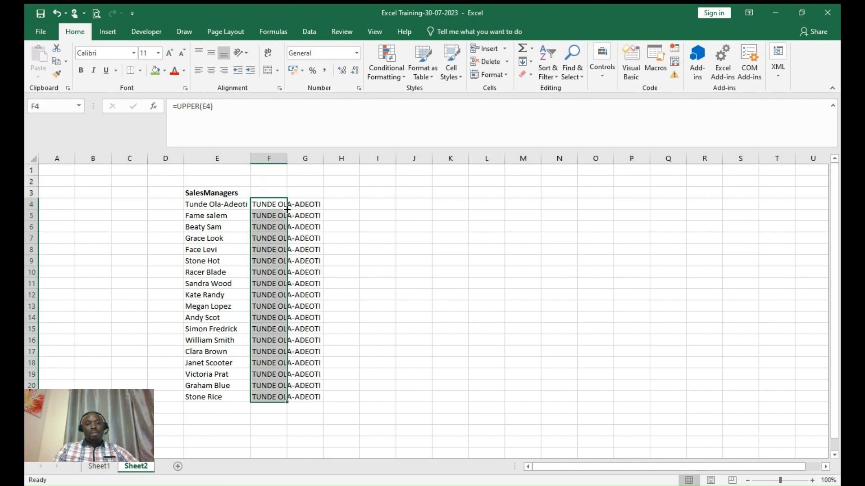
pyautogui.doubleClick(286, 157)
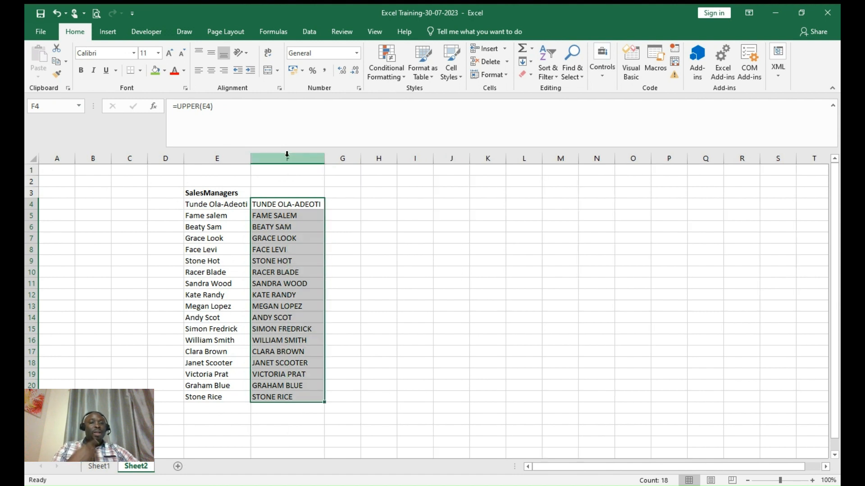
pyautogui.click(331, 204)
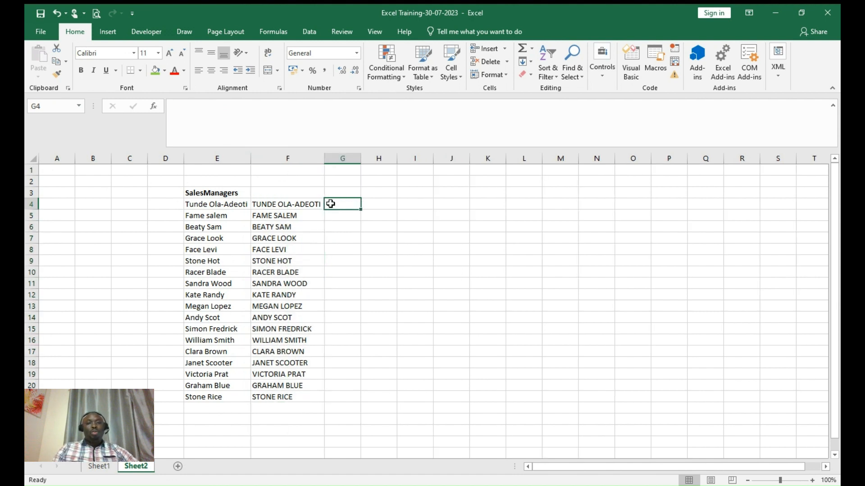
pyautogui.click(312, 197)
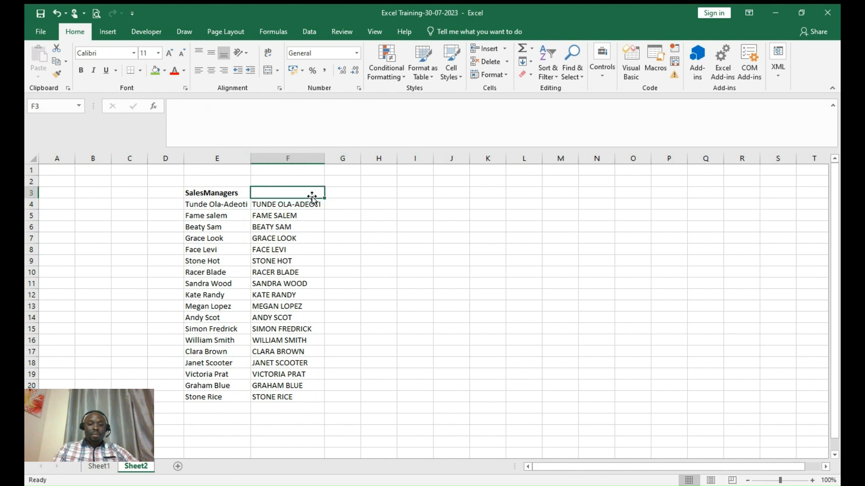
# - Add the headings UPPER in F3 and LOWER in G3
pyautogui.write('UPPER')
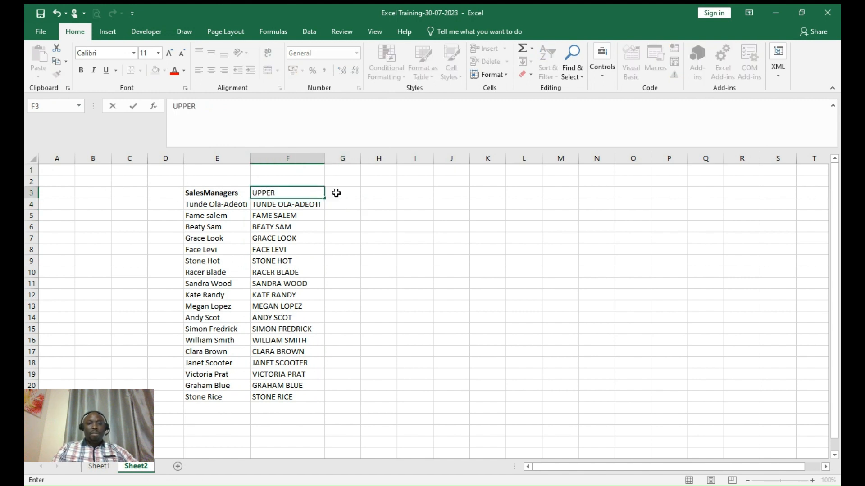
pyautogui.click(337, 192)
pyautogui.write('LOWE')
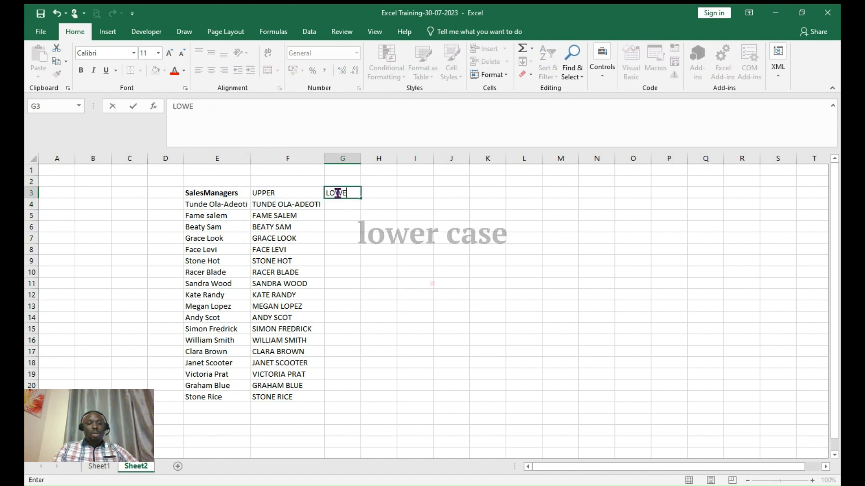
pyautogui.write('R')
pyautogui.click(343, 206)
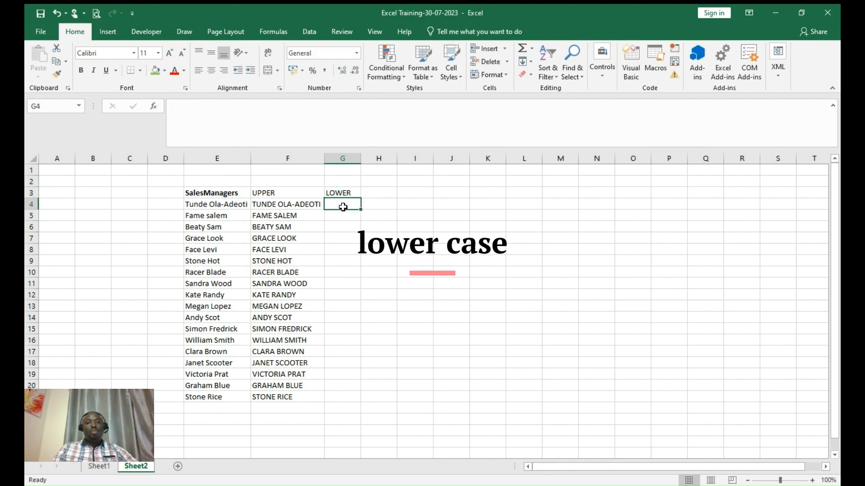
# - Enter =LOWER(E4) in G4, fill it down through row 21, and autofit column G
pyautogui.write('=')
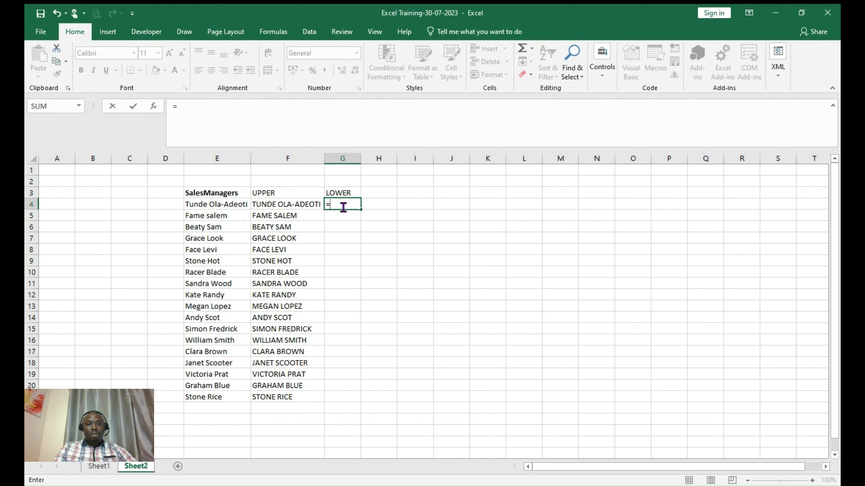
pyautogui.write('LOWER')
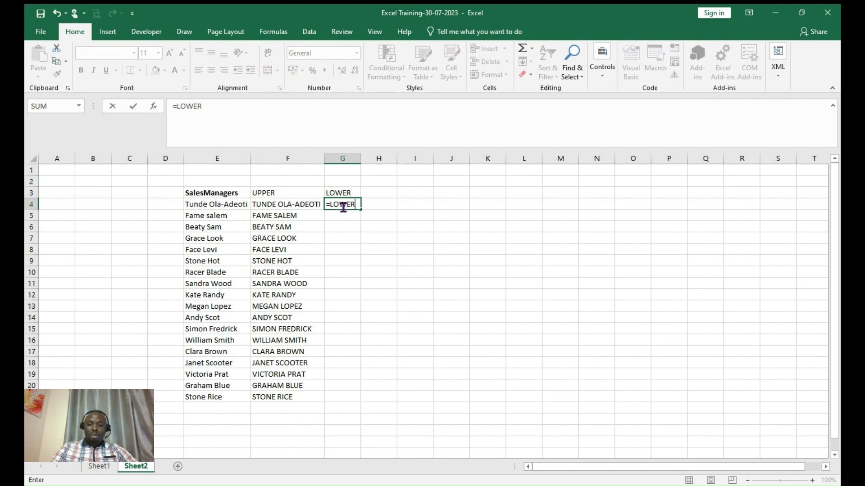
pyautogui.write('(')
pyautogui.click(231, 205)
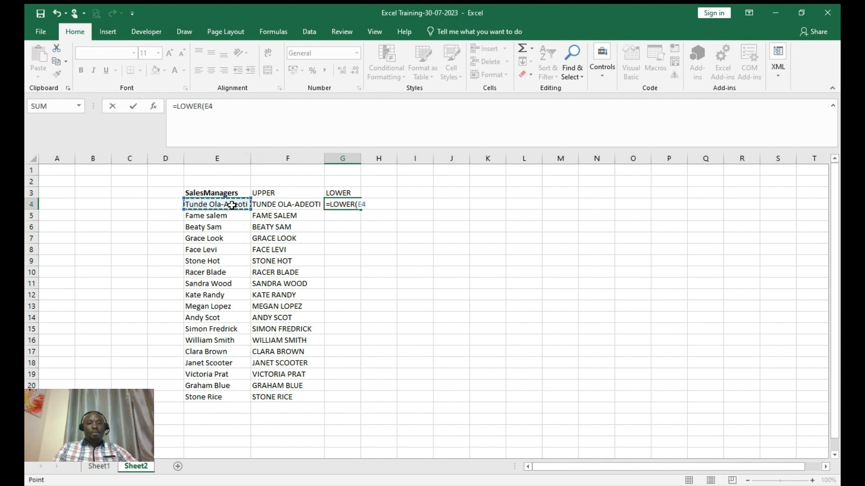
pyautogui.press('Return')
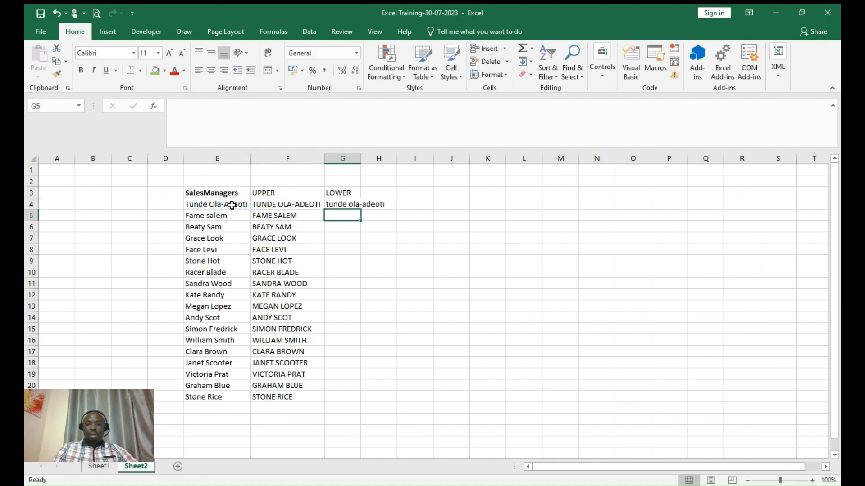
pyautogui.click(355, 205)
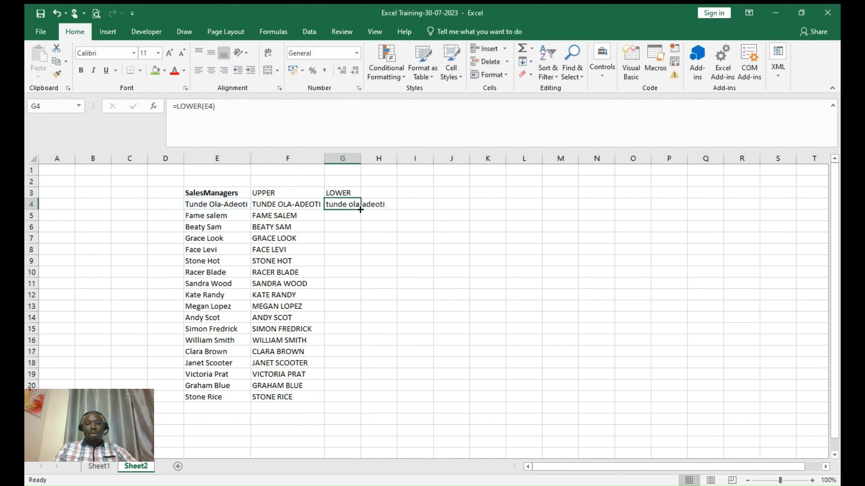
pyautogui.moveTo(360, 209); pyautogui.dragTo(346, 408)
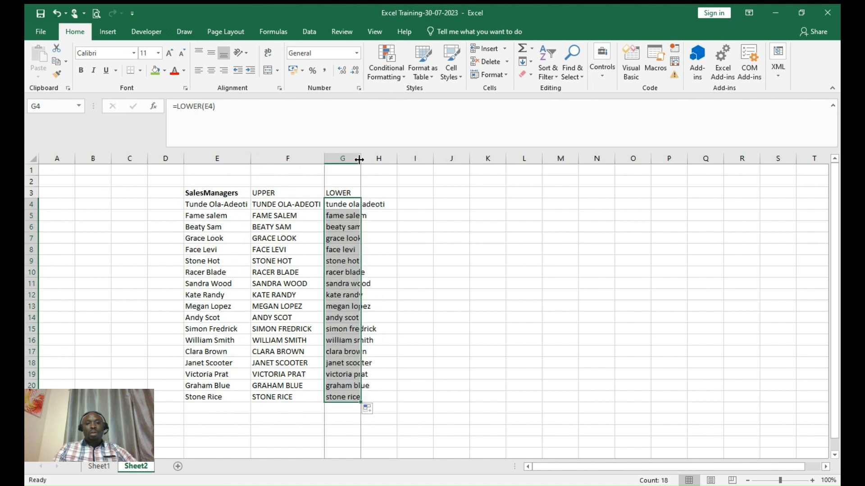
pyautogui.click(359, 160)
pyautogui.doubleClick(359, 160)
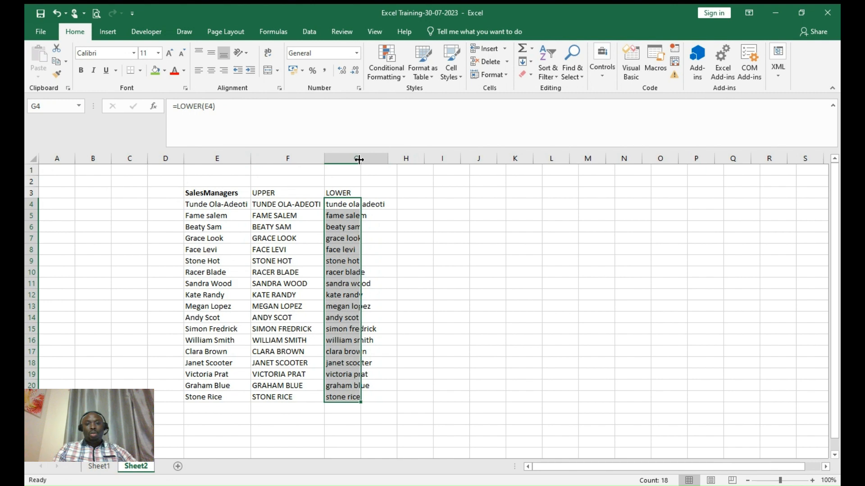
pyautogui.click(417, 204)
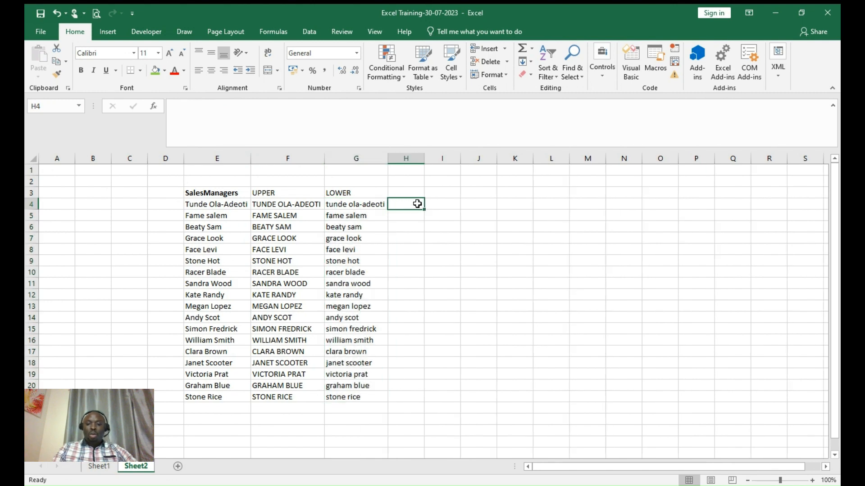
# - Enter =PROPER(F4) in H4 and fill it down the column
pyautogui.write('=')
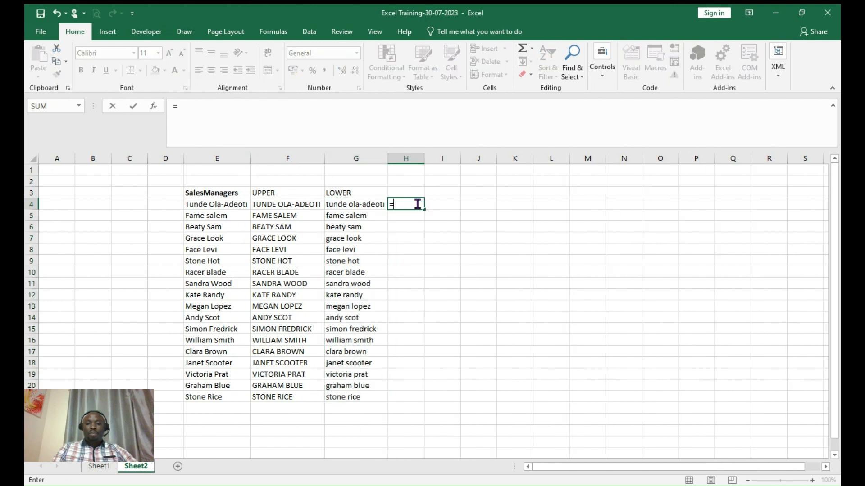
pyautogui.click(306, 205)
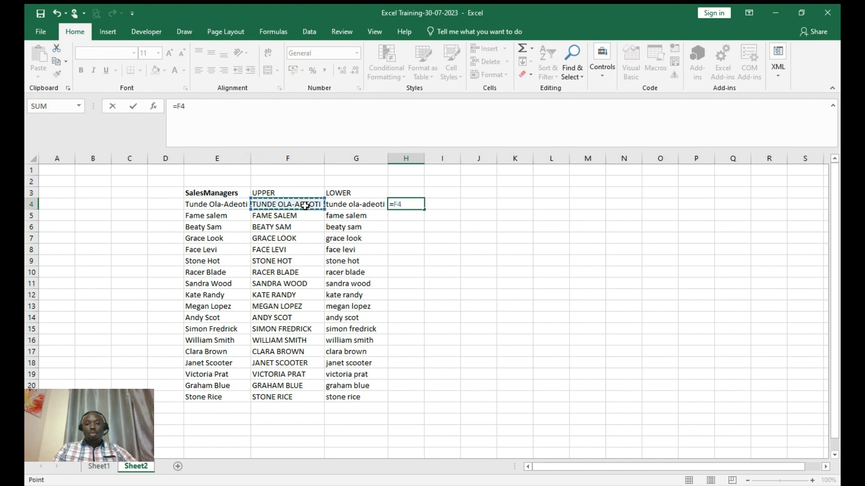
pyautogui.press('BackSpace')
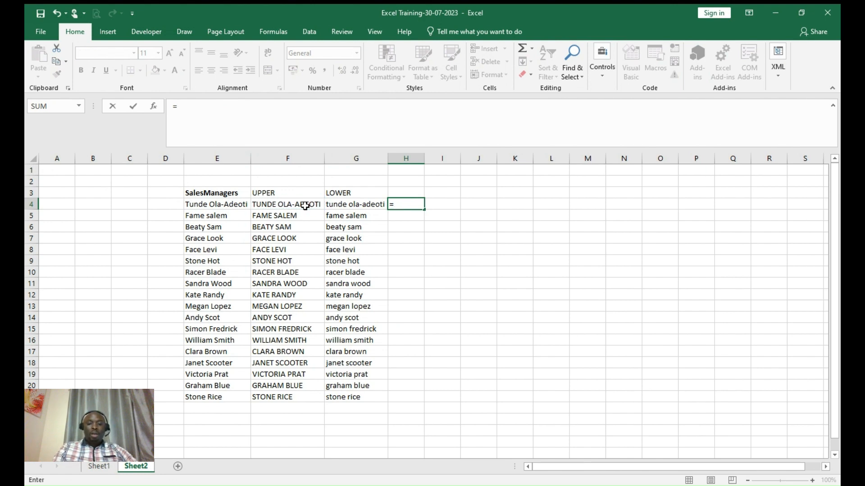
pyautogui.write('P')
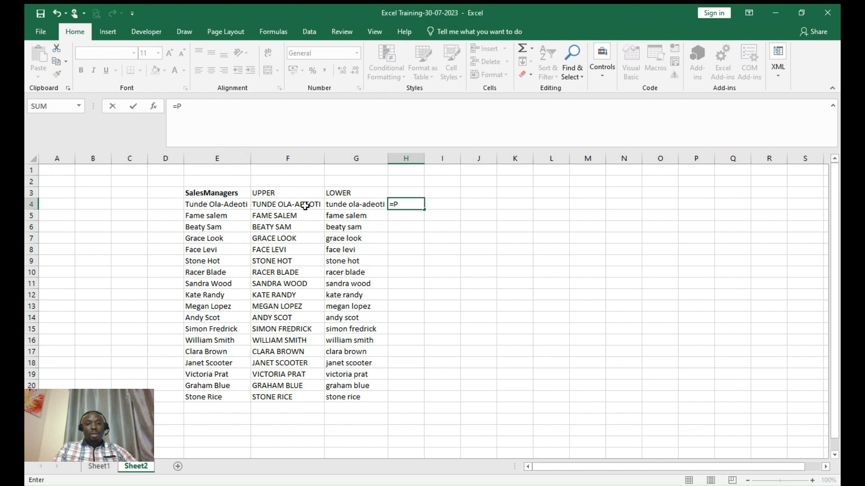
pyautogui.write('ROPER')
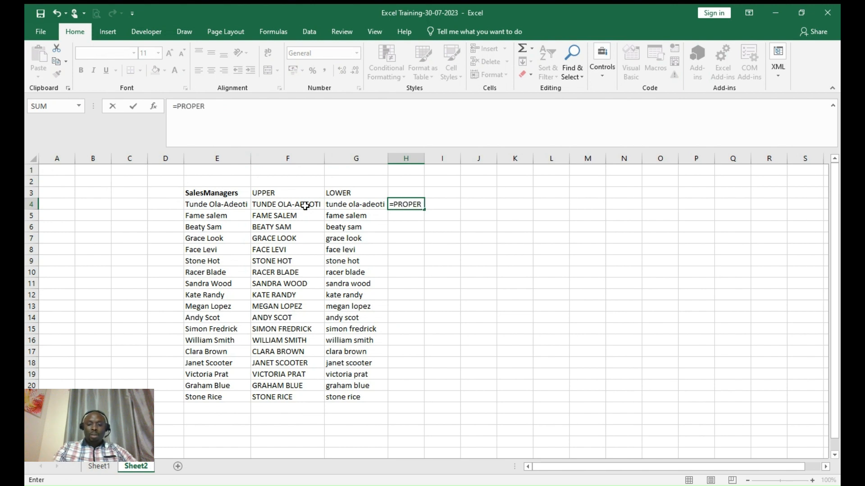
pyautogui.write('(')
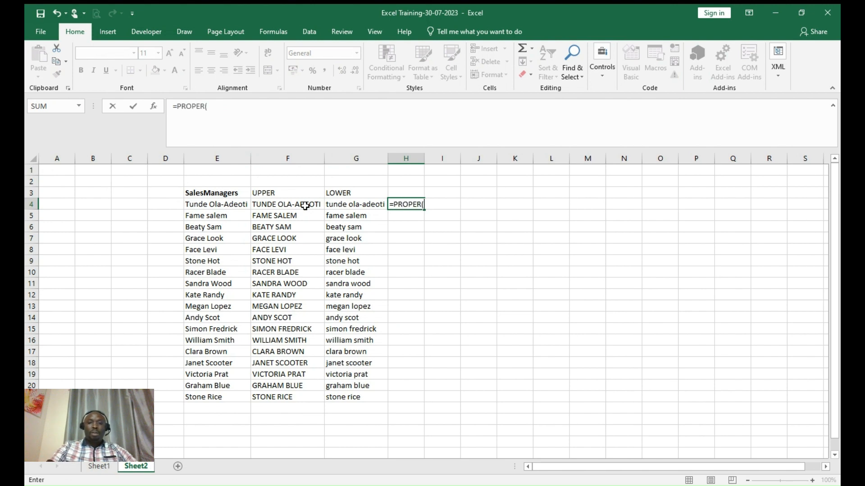
pyautogui.click(276, 208)
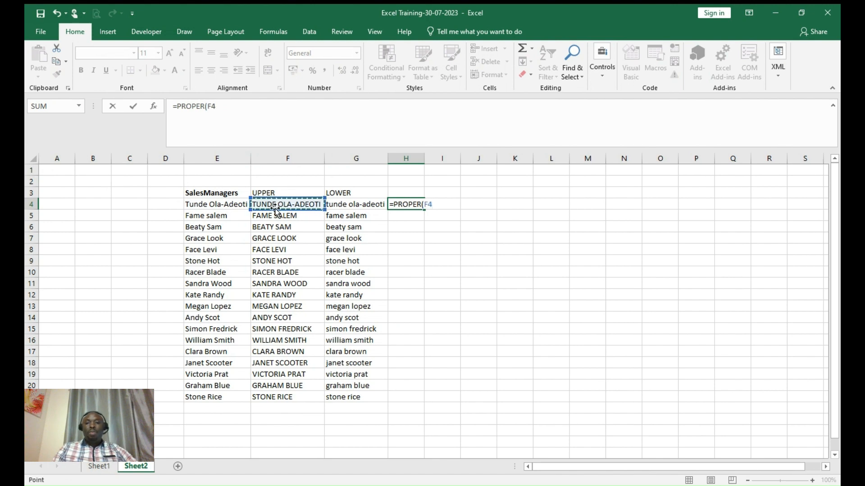
pyautogui.press('Return')
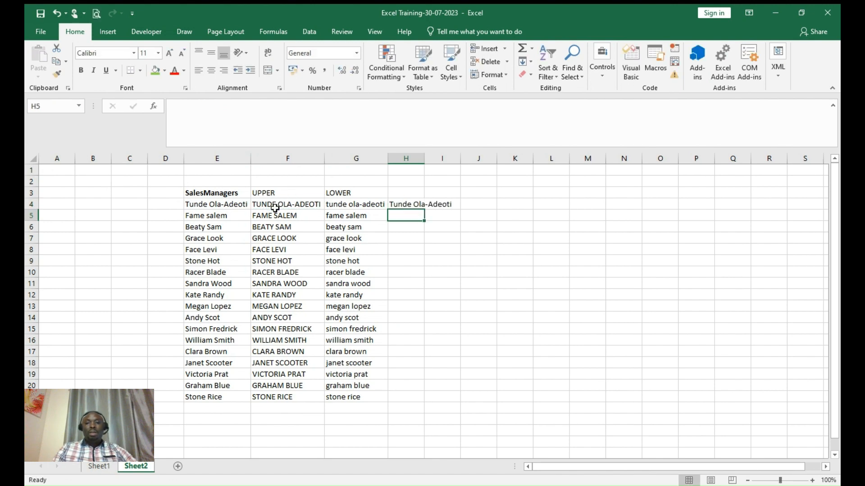
pyautogui.click(413, 206)
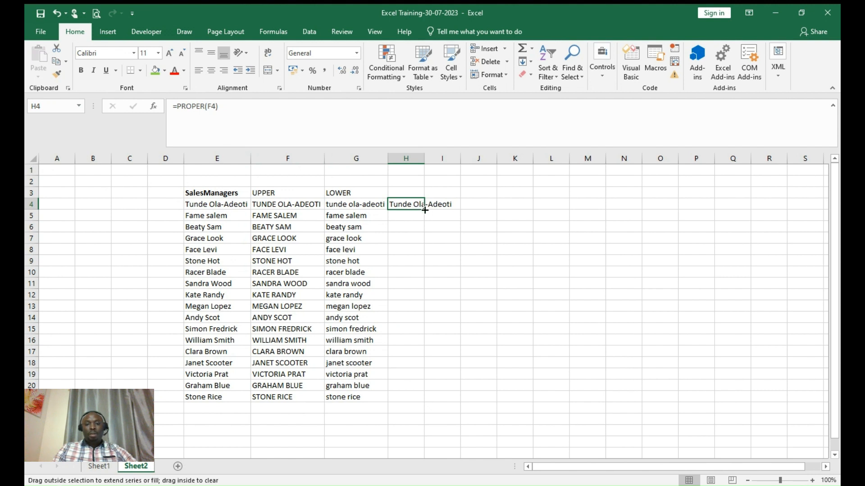
pyautogui.doubleClick(424, 211)
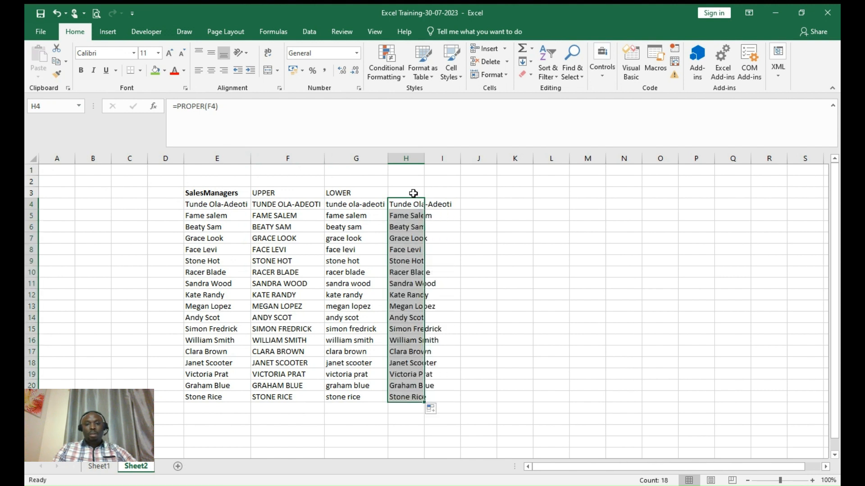
# - Give column H the heading PROPER in H3
pyautogui.click(414, 193)
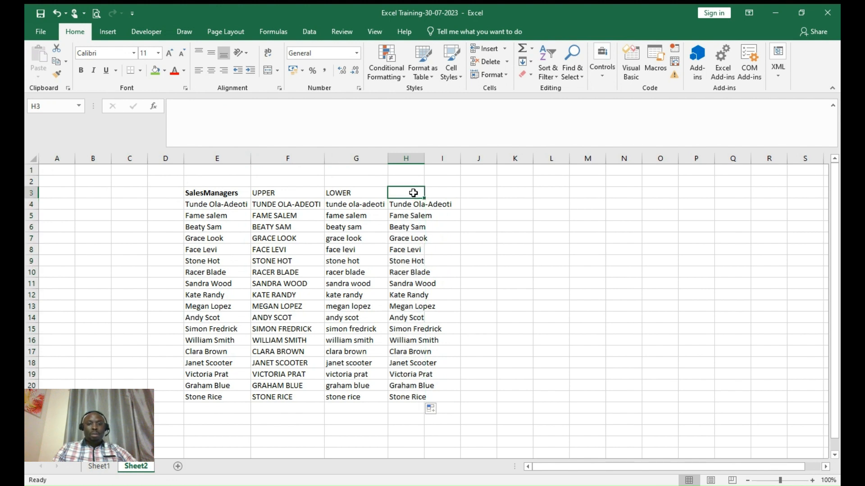
pyautogui.write('pROPER')
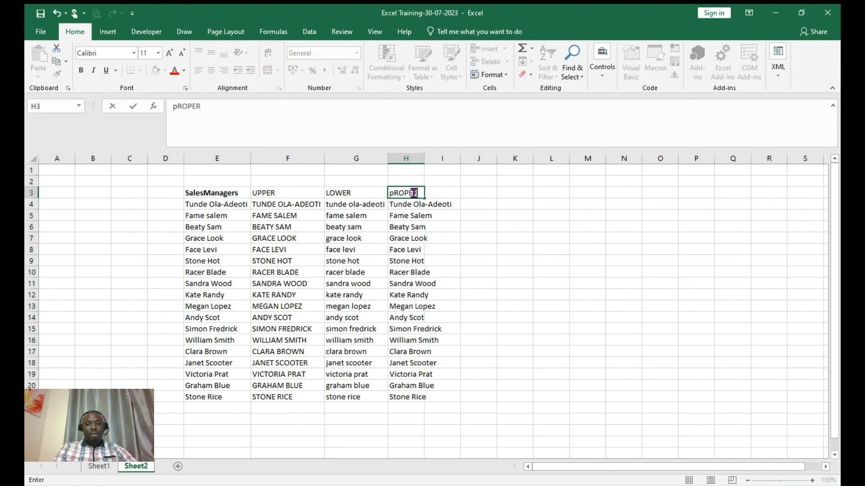
pyautogui.press('BackSpace')
pyautogui.press('BackSpace')
pyautogui.press('BackSpace')
pyautogui.press('BackSpace')
pyautogui.press('BackSpace')
pyautogui.press('BackSpace')
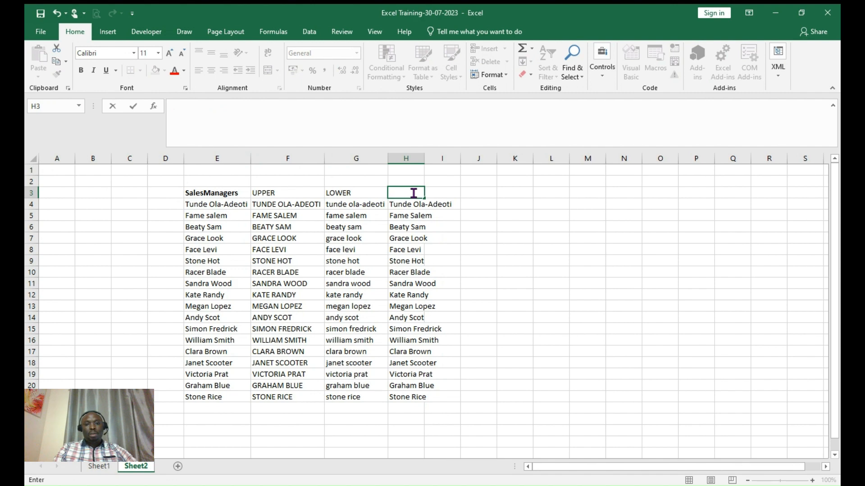
pyautogui.write('PROPER')
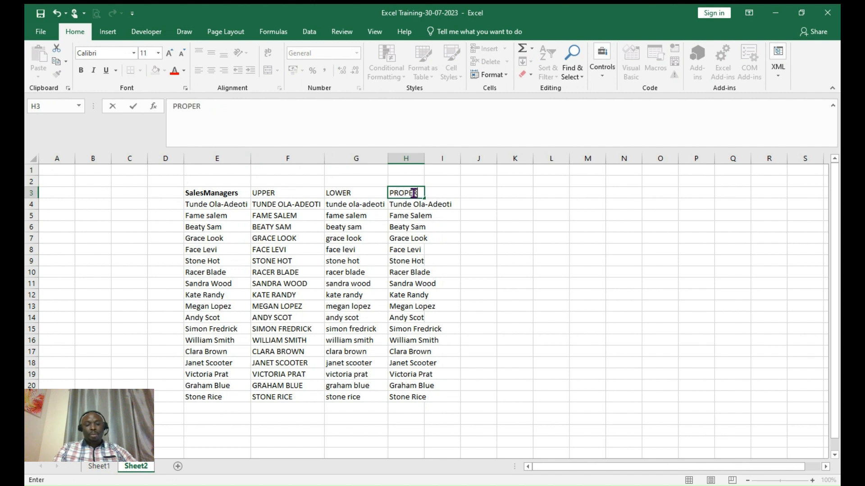
pyautogui.moveTo(480, 225); pyautogui.dragTo(459, 206)
pyautogui.click(460, 206)
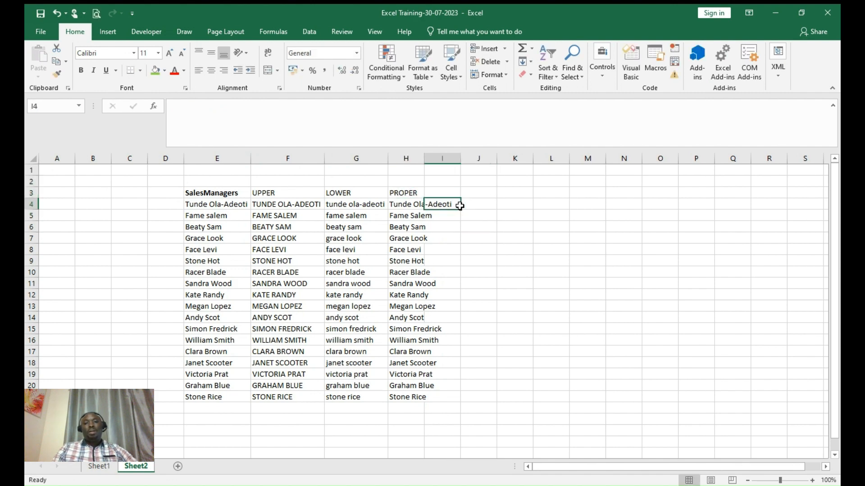
# - AutoFit column H to the full proper-case names and check the H4 formula
pyautogui.doubleClick(425, 158)
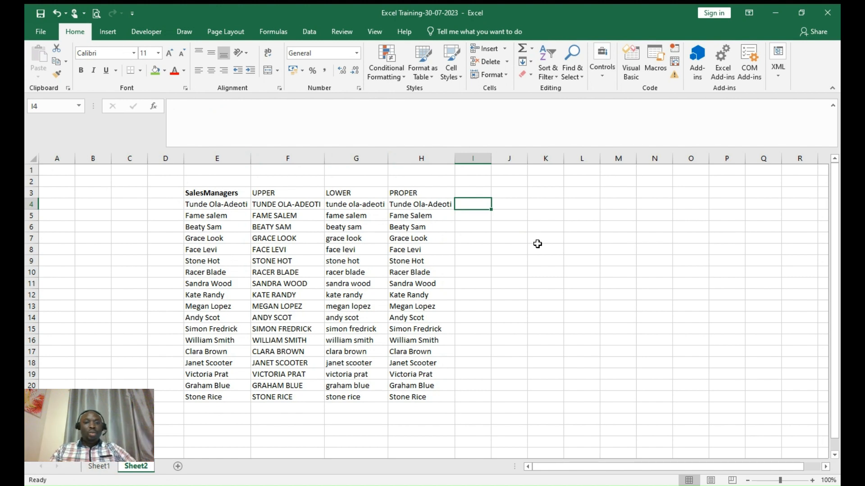
pyautogui.click(426, 209)
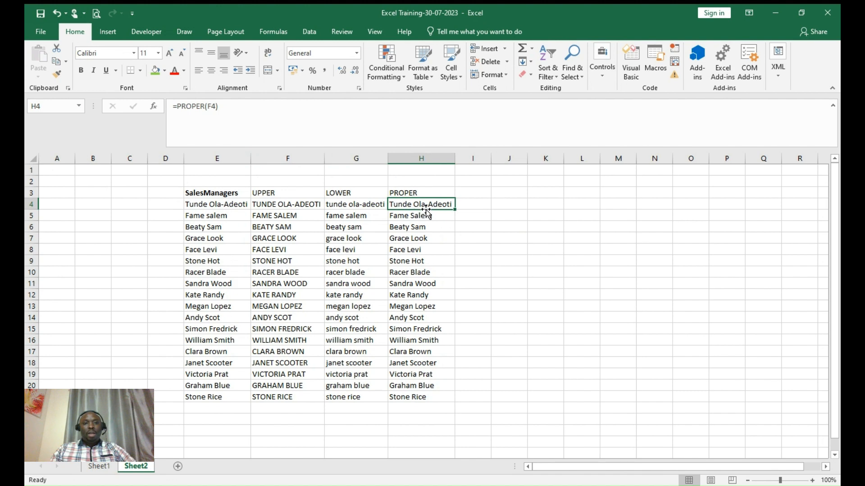
pyautogui.click(473, 203)
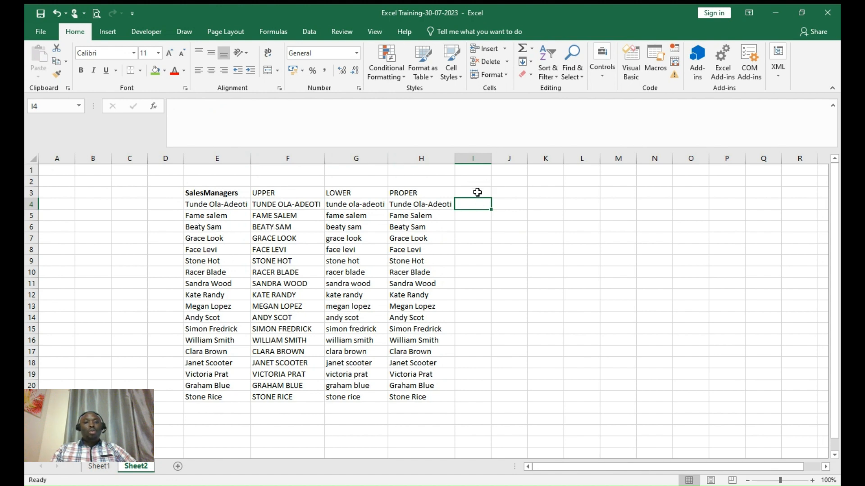
pyautogui.click(477, 193)
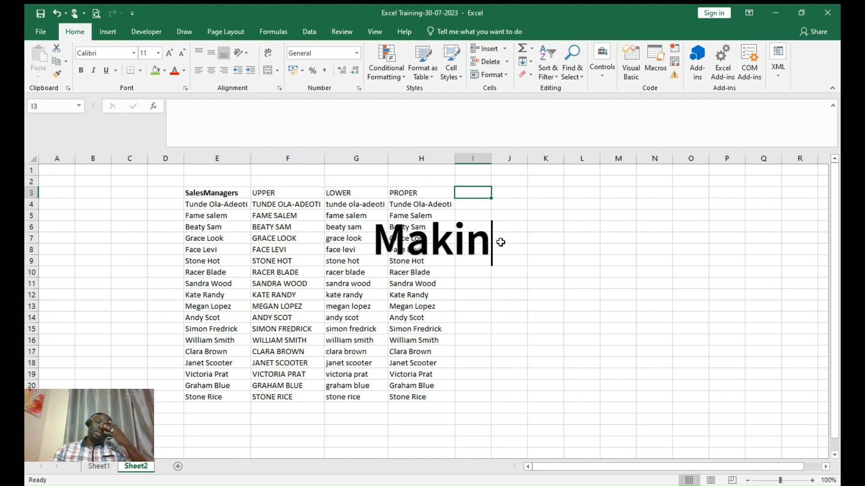
# - Add headings First_name in I3 and Last Name in J3, autofitting column I
pyautogui.write('First')
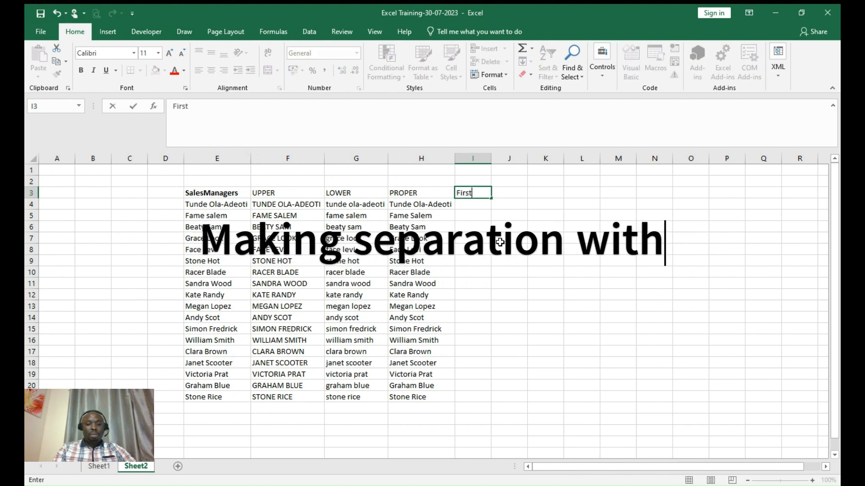
pyautogui.write('_name')
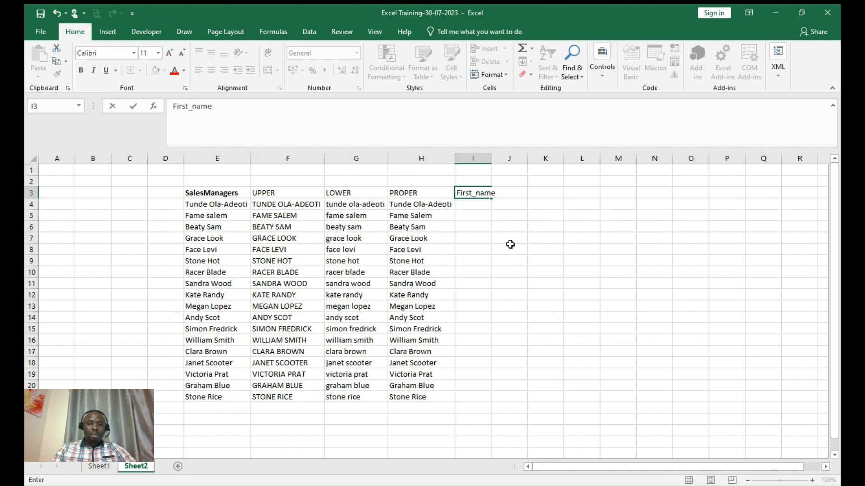
pyautogui.click(550, 250)
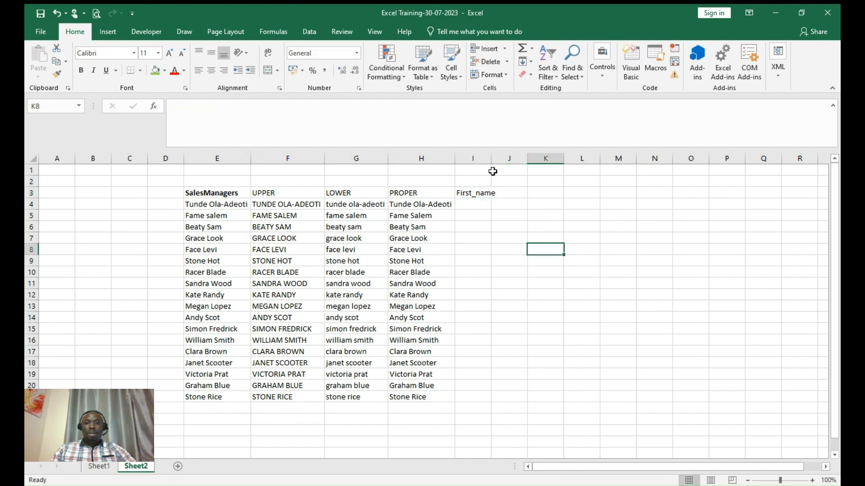
pyautogui.doubleClick(490, 159)
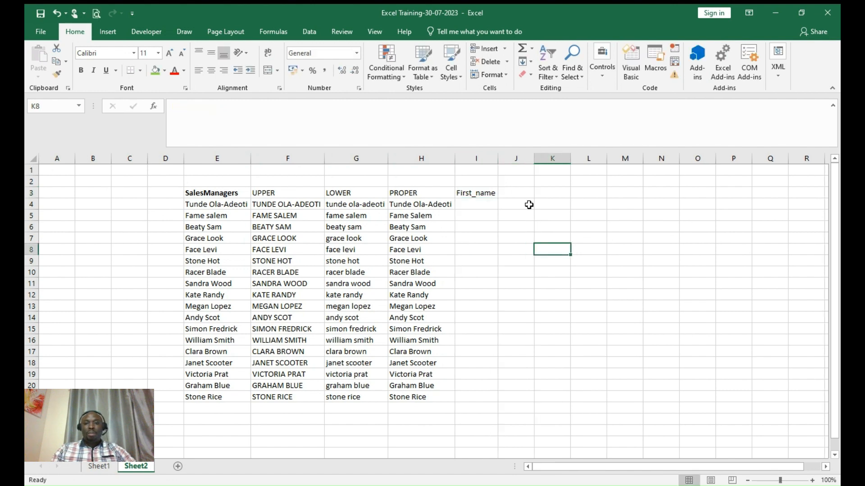
pyautogui.click(516, 192)
pyautogui.write('Last')
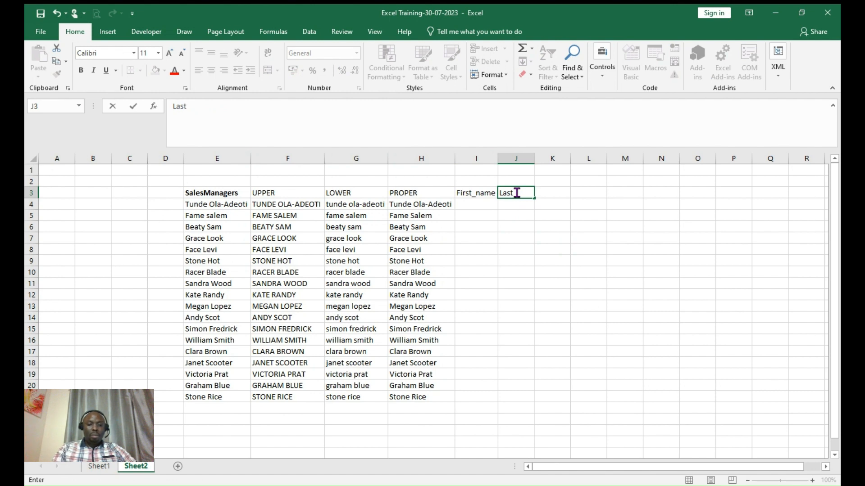
pyautogui.write(' Name')
pyautogui.hotkey('ctrl', 'Return')
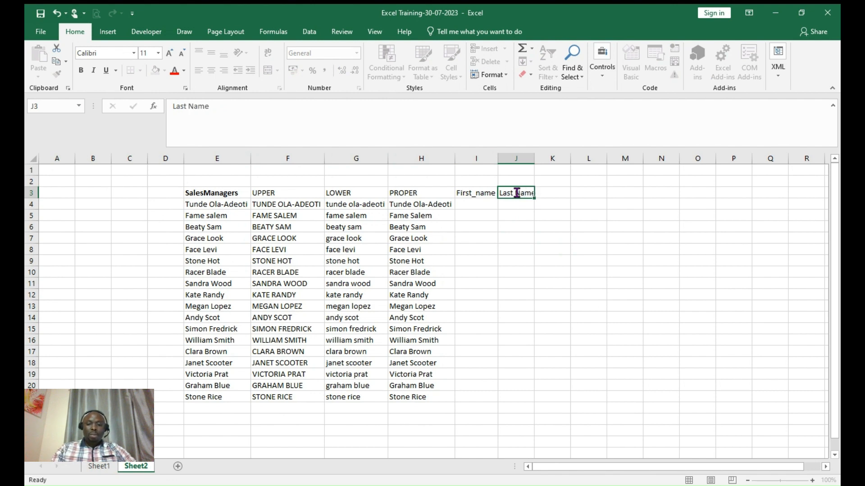
pyautogui.click(479, 207)
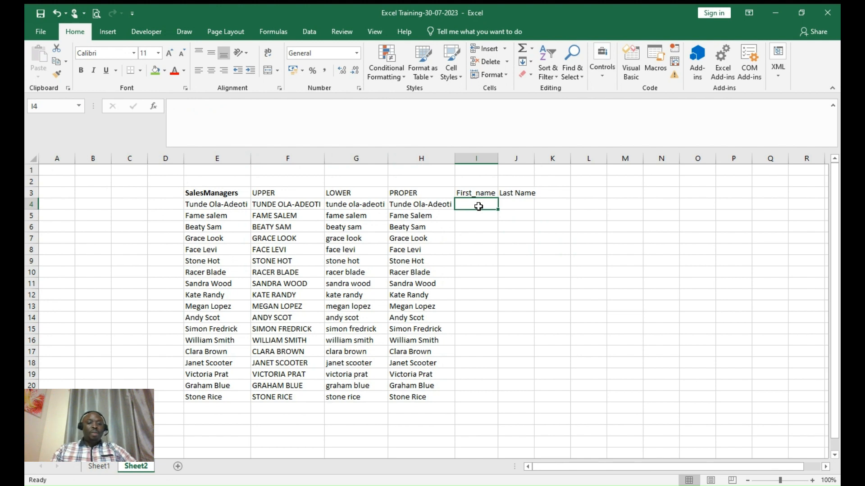
# - Type the first two managers' first names in I4:I5 and accept Flash Fill through I20
pyautogui.write('Tun')
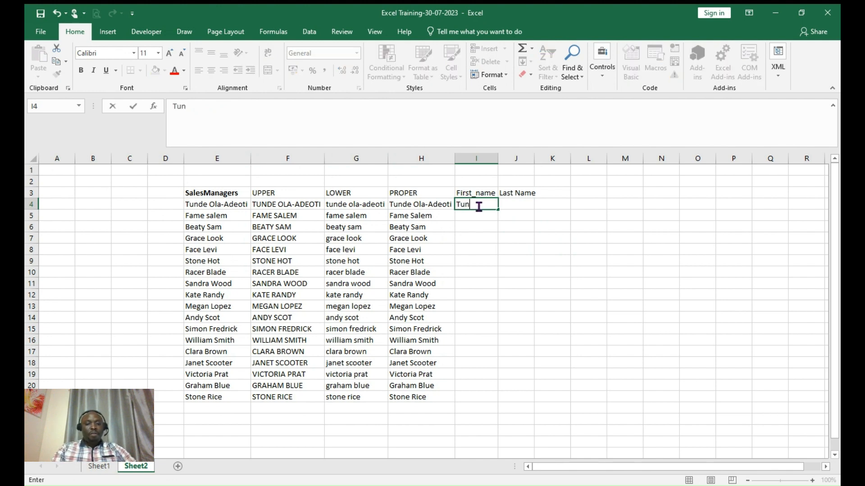
pyautogui.write('de')
pyautogui.press('Return')
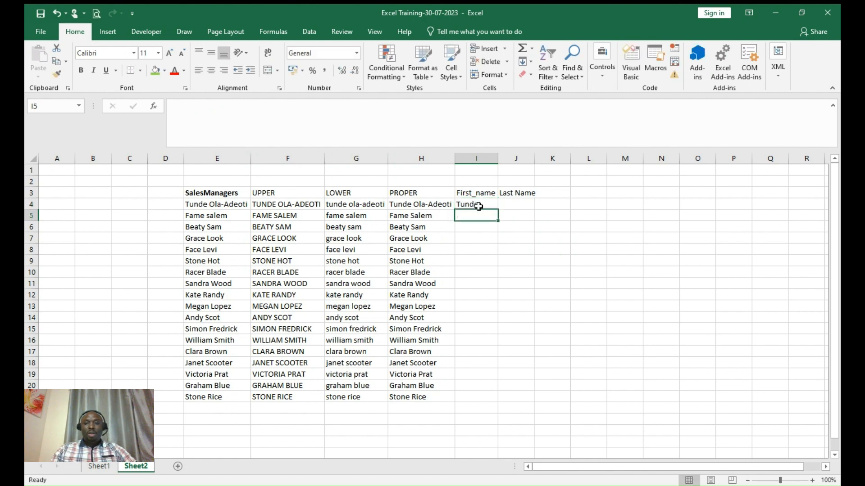
pyautogui.click(508, 216)
pyautogui.click(475, 217)
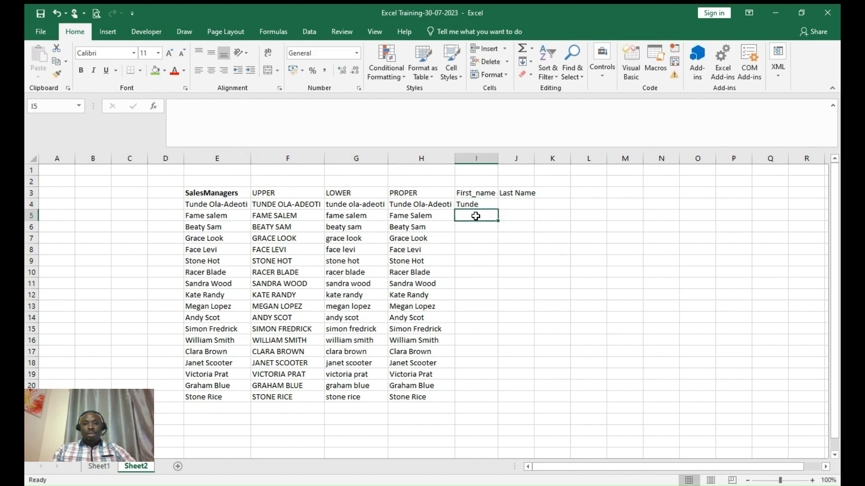
pyautogui.write('Fame')
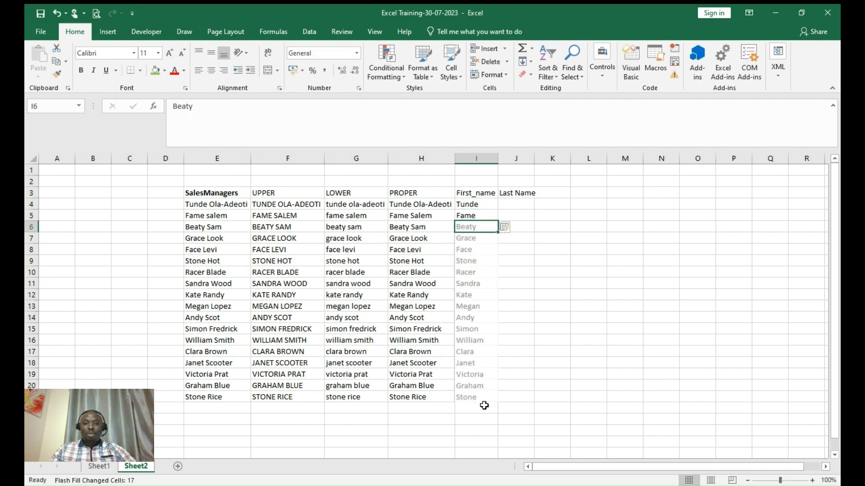
pyautogui.press('Return')
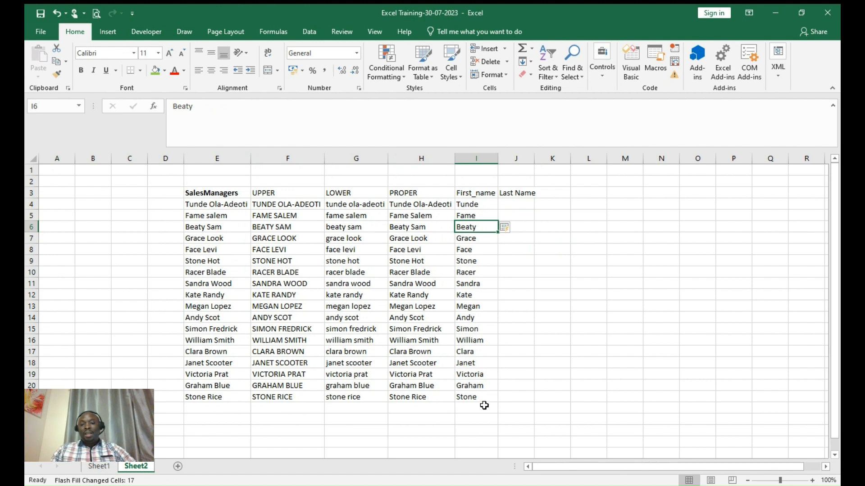
pyautogui.click(516, 203)
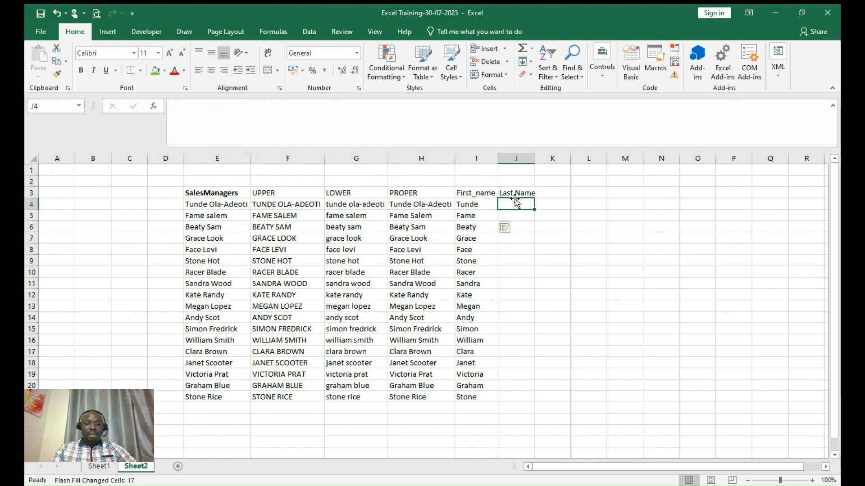
# - Type the first two managers' surnames as examples so Flash Fill completes column J
pyautogui.write('Ola-')
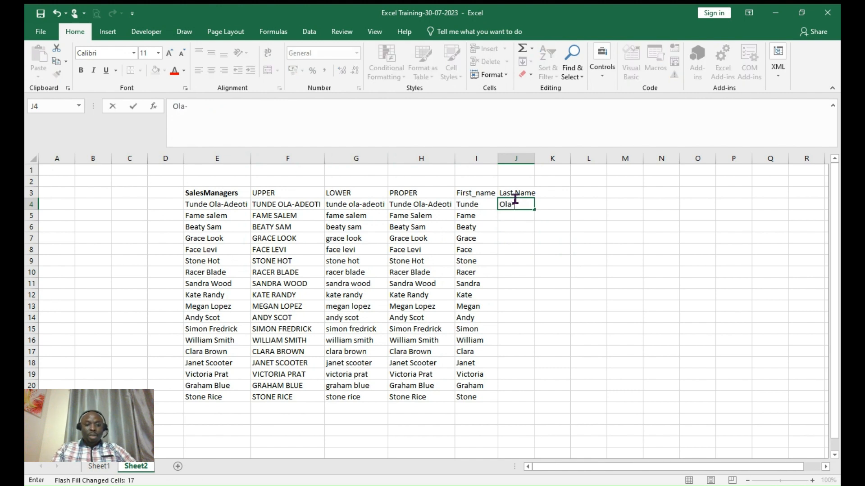
pyautogui.write('Adeoti')
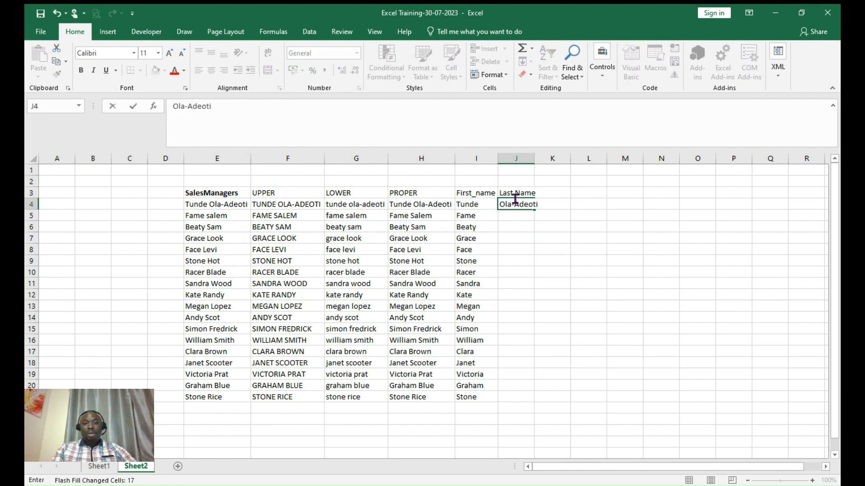
pyautogui.click(514, 218)
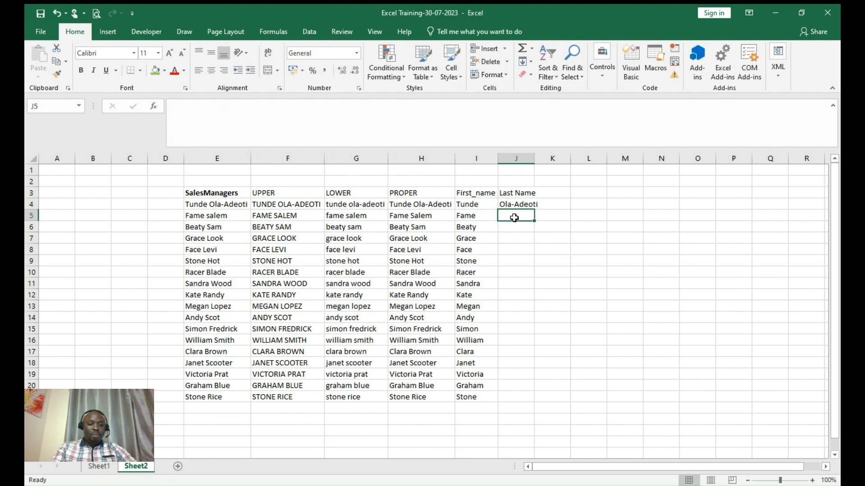
pyautogui.write('Fame salem')
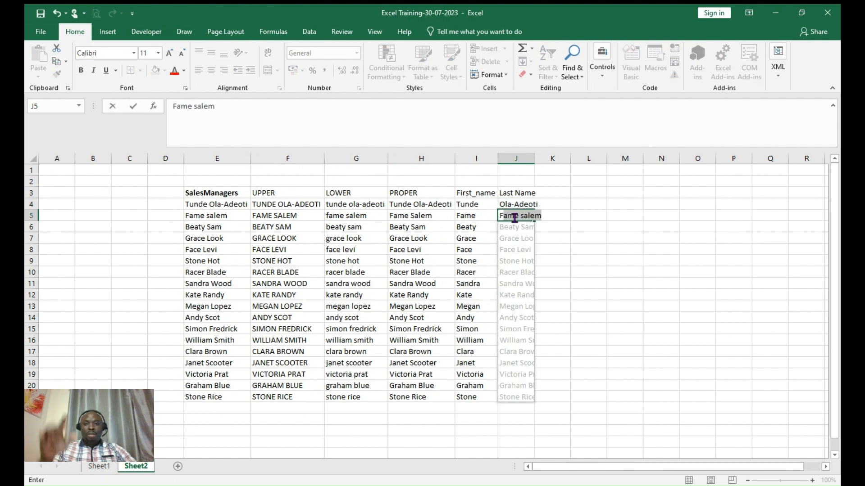
pyautogui.press('BackSpace')
pyautogui.press('BackSpace')
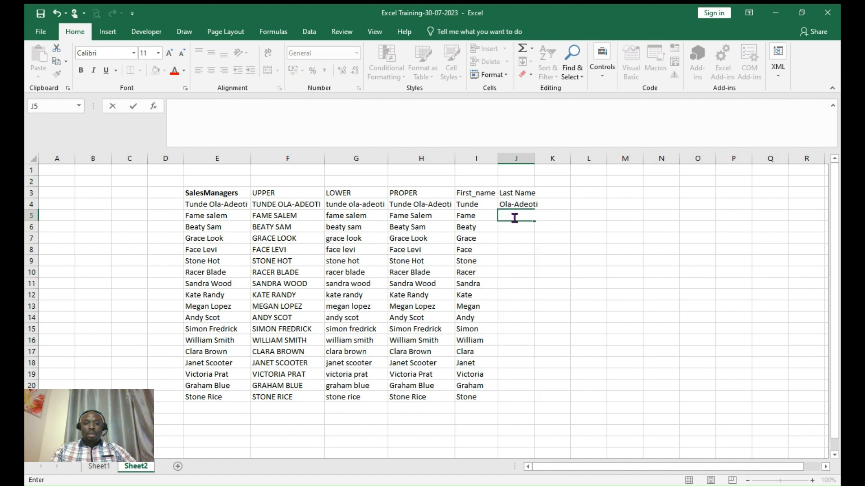
pyautogui.write('Sal')
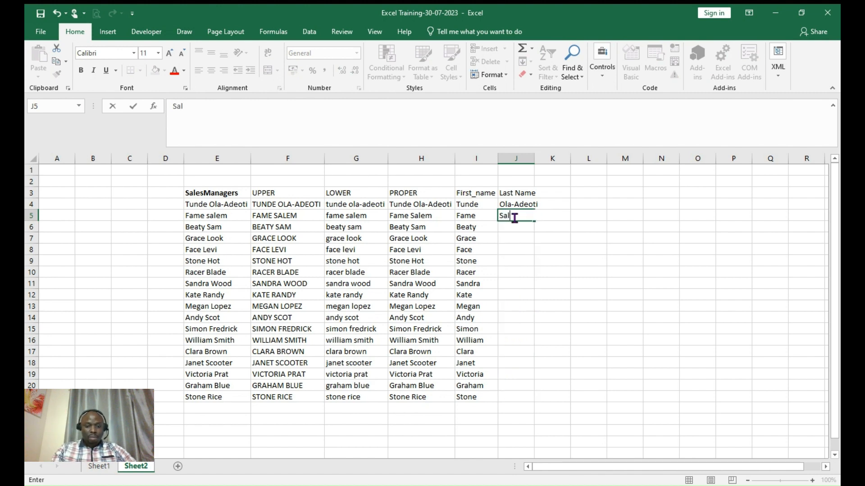
pyautogui.write('em')
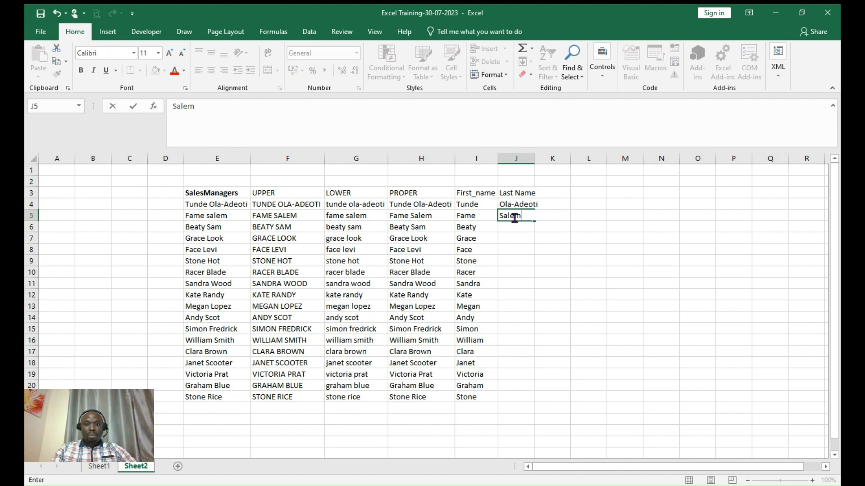
pyautogui.click(556, 237)
pyautogui.click(514, 218)
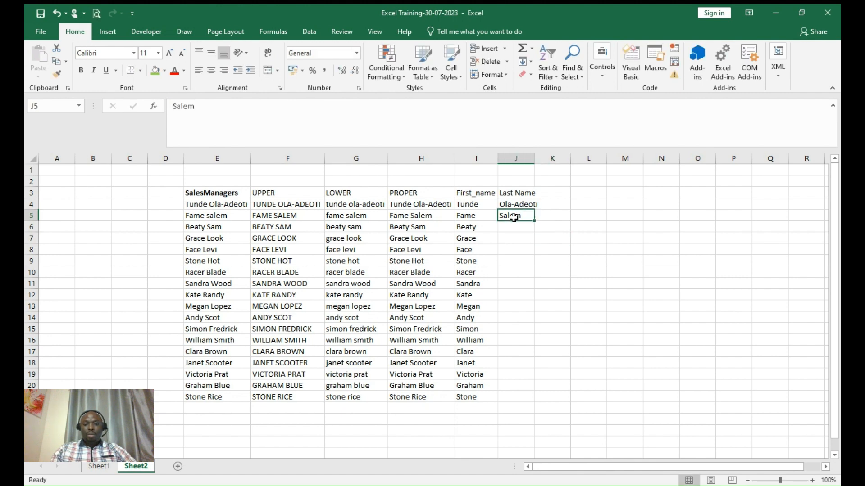
pyautogui.click(512, 225)
pyautogui.write('B')
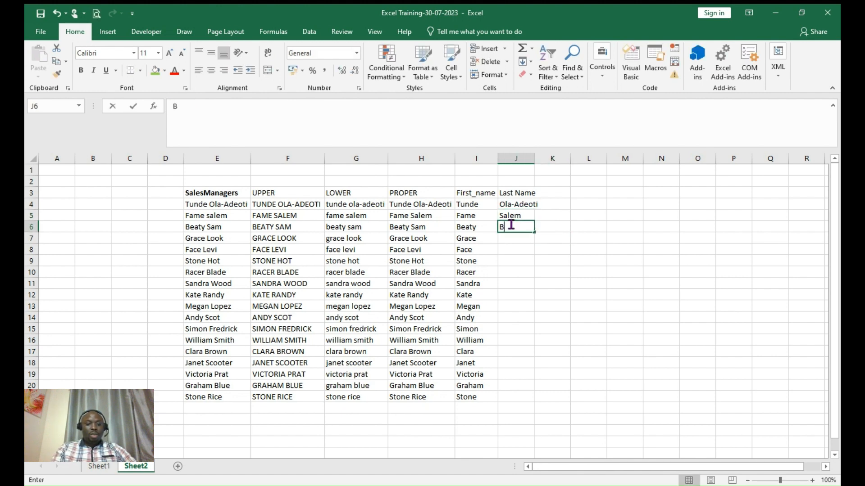
pyautogui.write('ea')
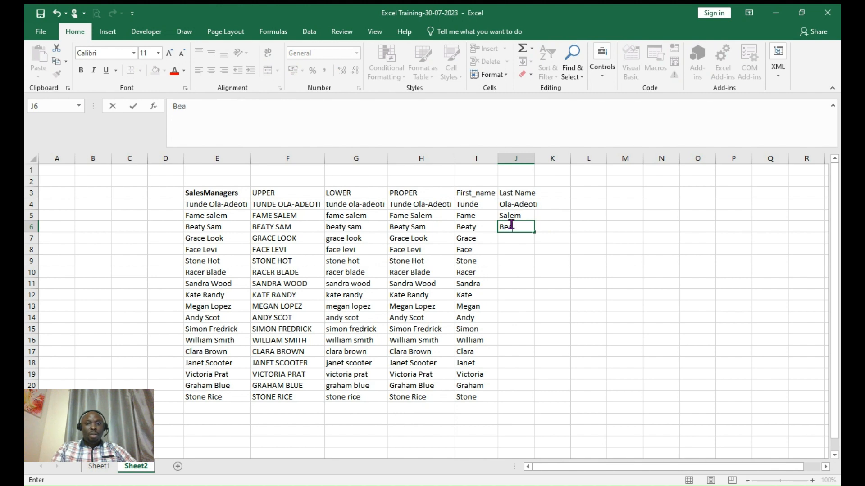
pyautogui.write('t')
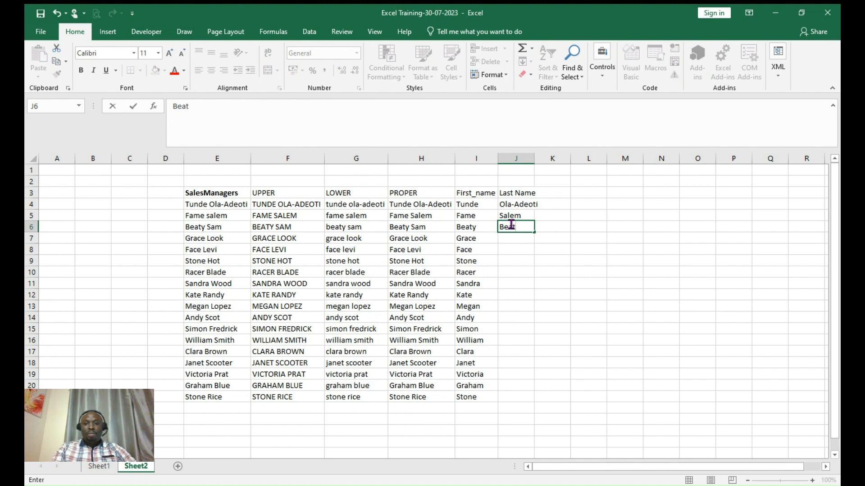
pyautogui.press('BackSpace')
pyautogui.press('BackSpace')
pyautogui.press('BackSpace')
pyautogui.press('BackSpace')
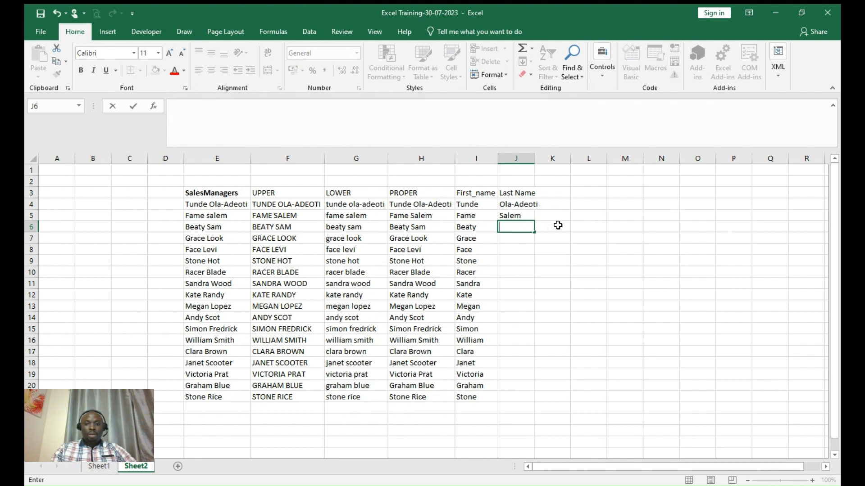
pyautogui.press('Escape')
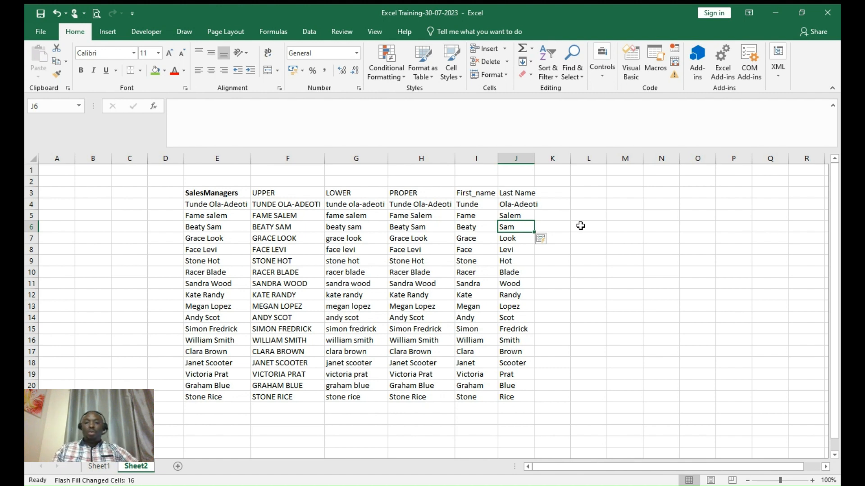
# - Append an extra word to the manager names in E5, E6, E7 and E9
pyautogui.click(573, 220)
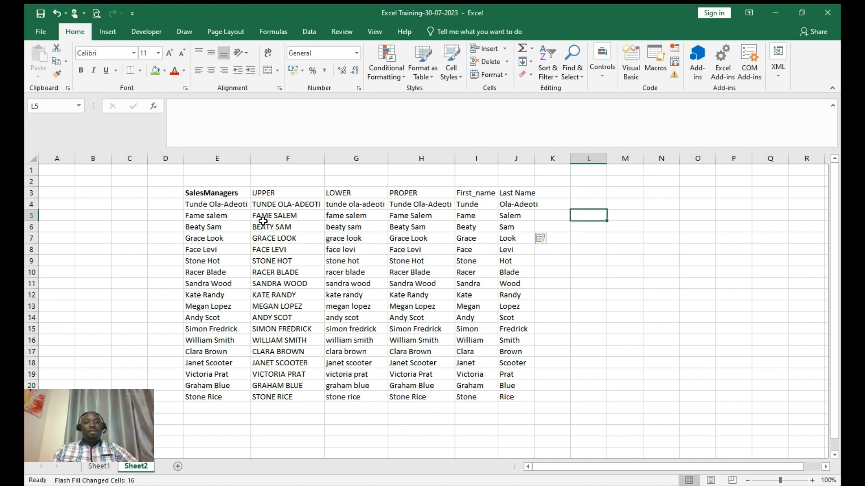
pyautogui.doubleClick(235, 217)
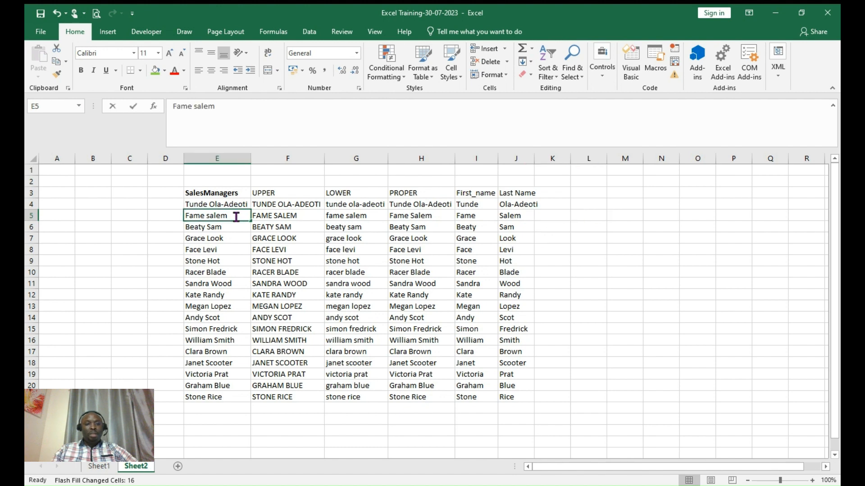
pyautogui.write('John')
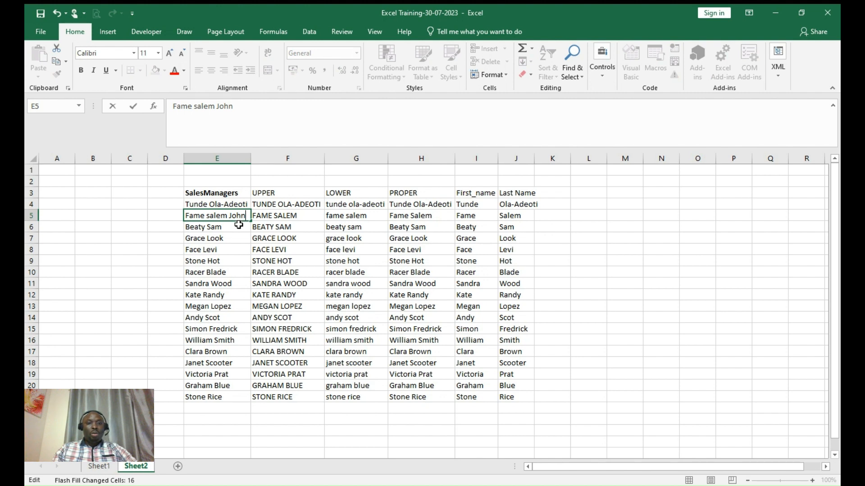
pyautogui.press('Return')
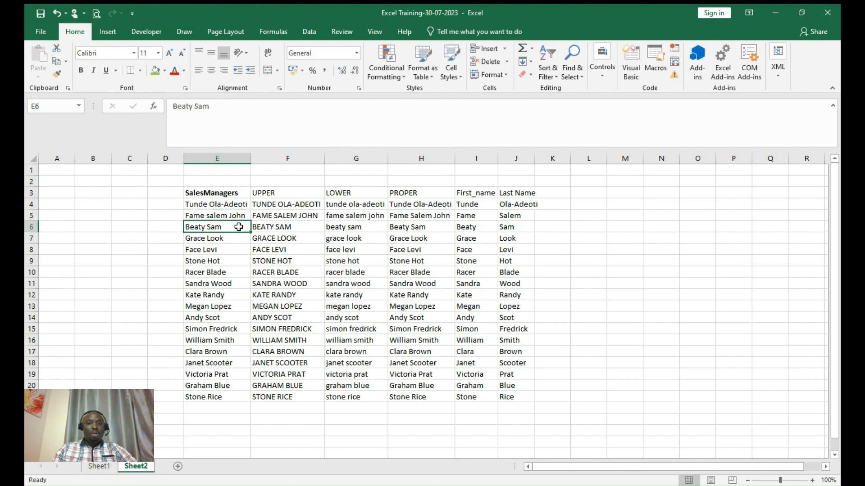
pyautogui.doubleClick(238, 227)
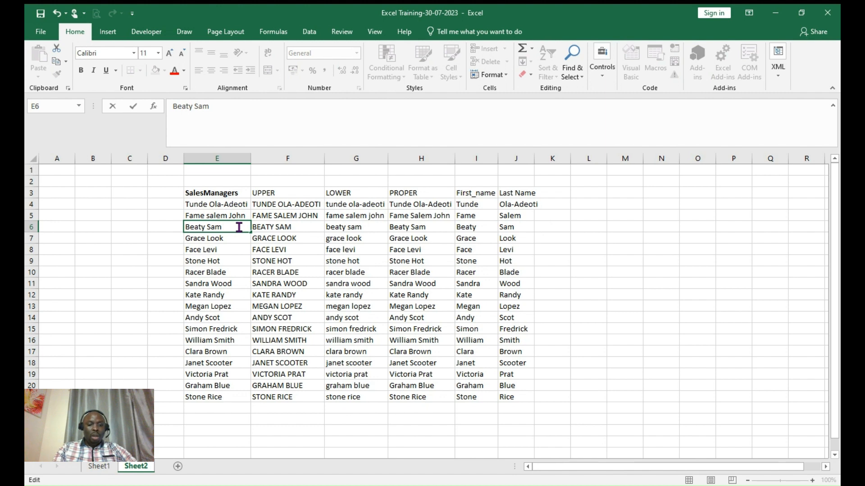
pyautogui.write('code')
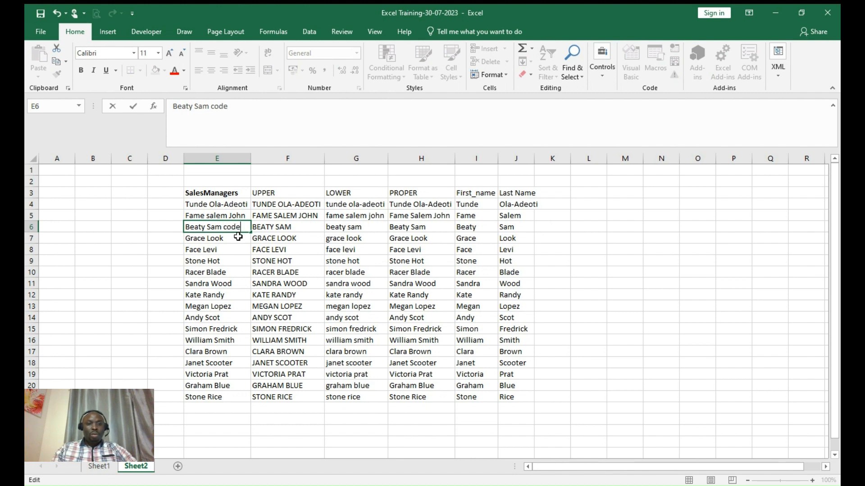
pyautogui.doubleClick(238, 237)
pyautogui.write('n')
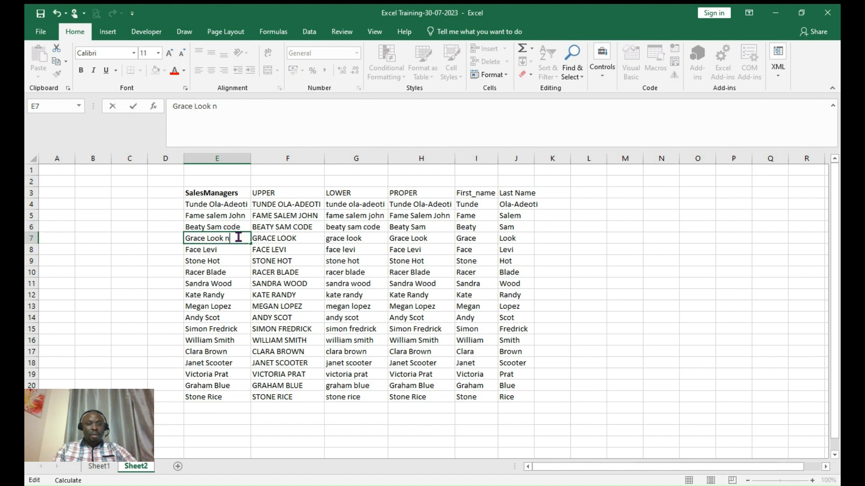
pyautogui.press('BackSpace')
pyautogui.write('base')
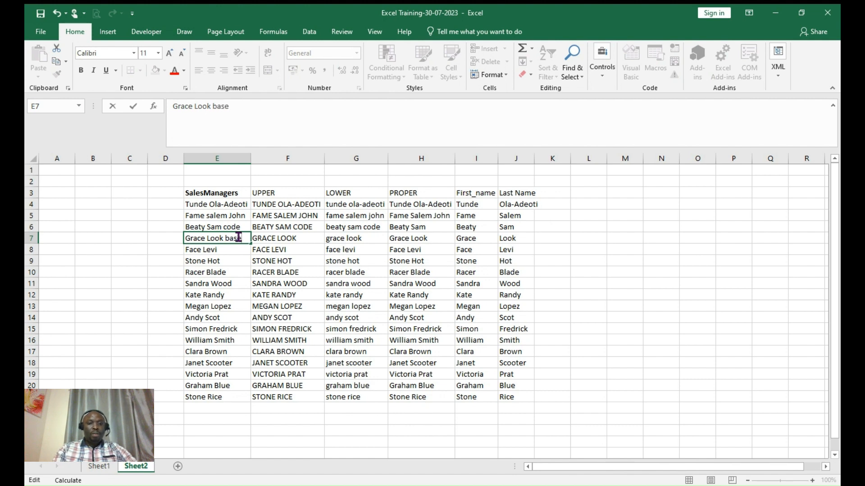
pyautogui.doubleClick(236, 263)
pyautogui.write('J')
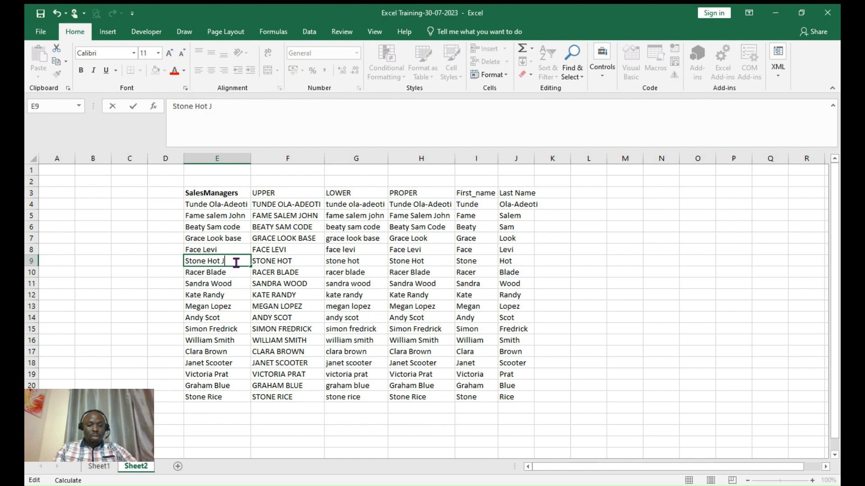
pyautogui.write('uli')
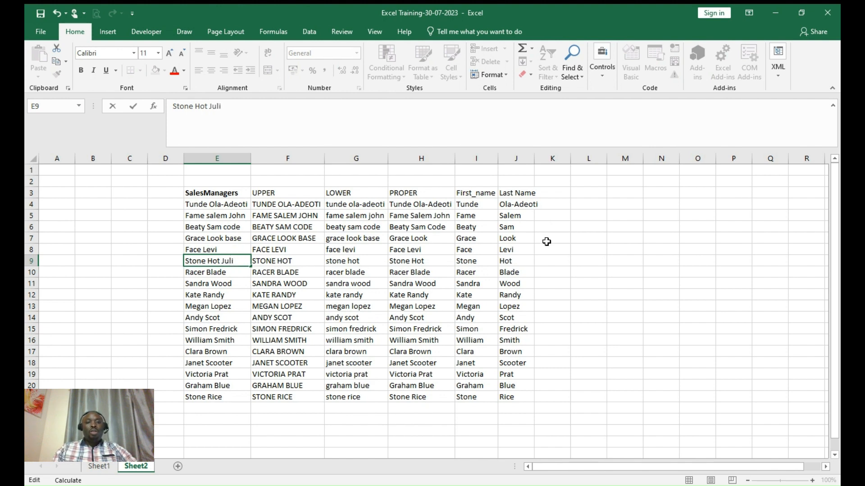
pyautogui.click(550, 202)
# - Widen column J, add a third name to E4, and autofit column E
pyautogui.moveTo(534, 160); pyautogui.dragTo(540, 161)
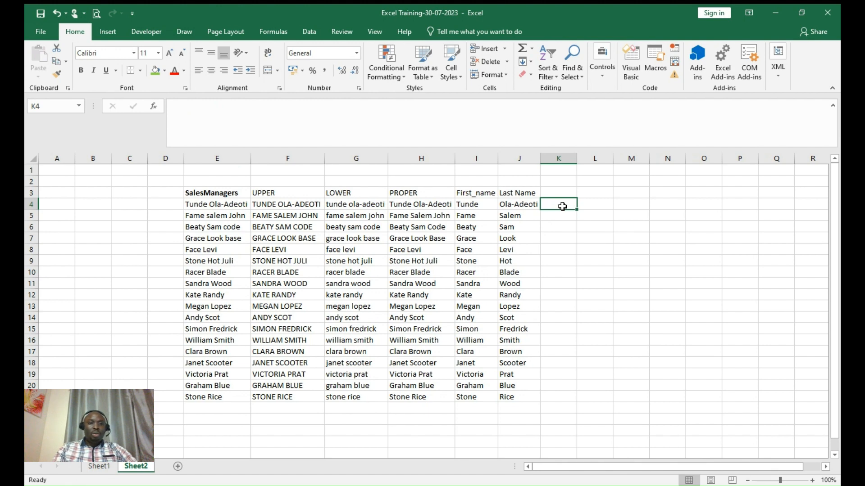
pyautogui.doubleClick(247, 204)
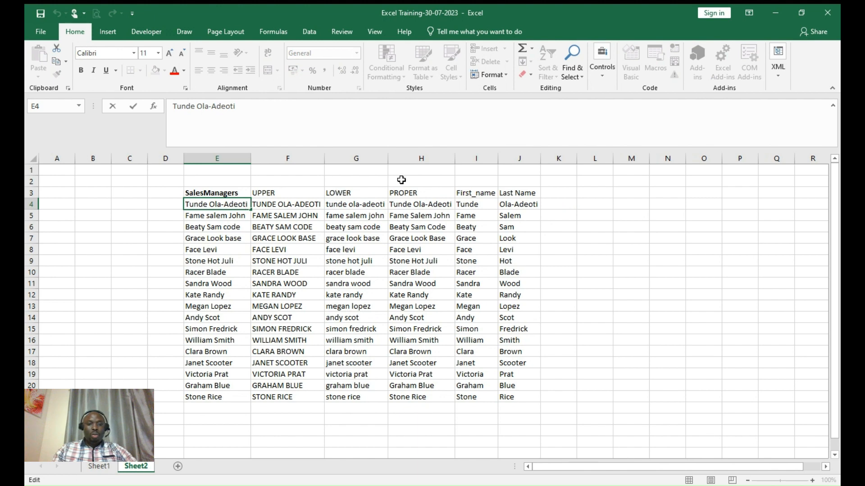
pyautogui.write('Olaleka')
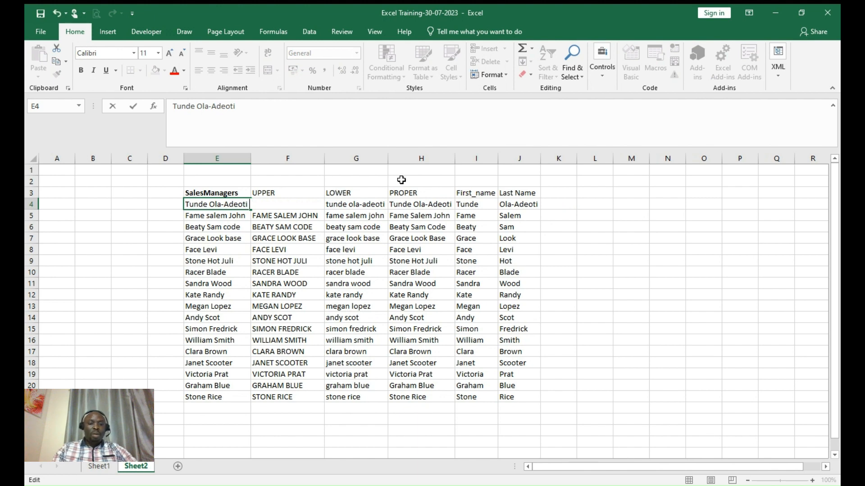
pyautogui.write('n')
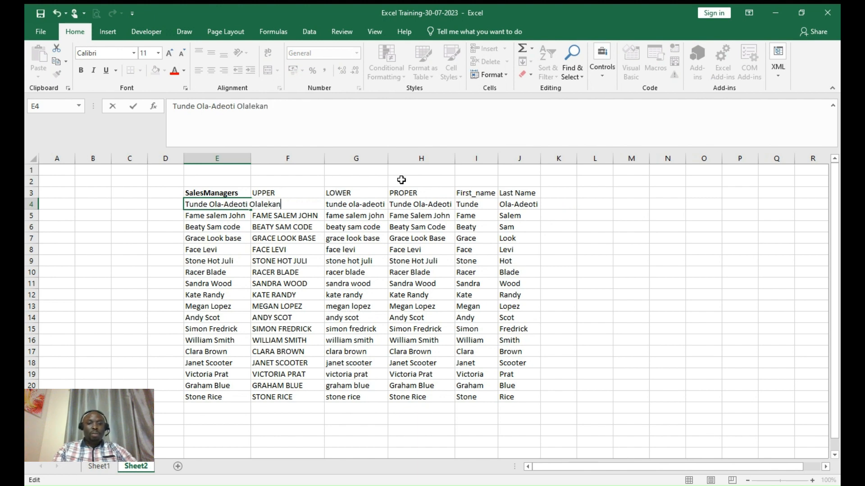
pyautogui.press('Return')
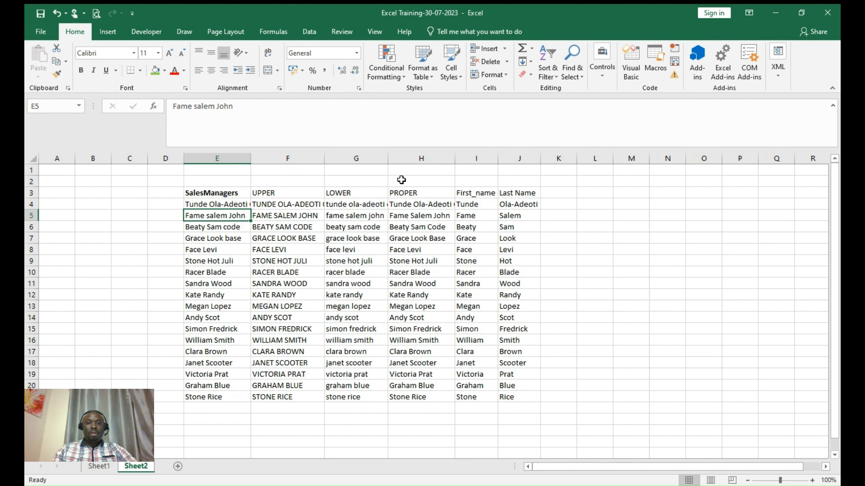
pyautogui.doubleClick(251, 158)
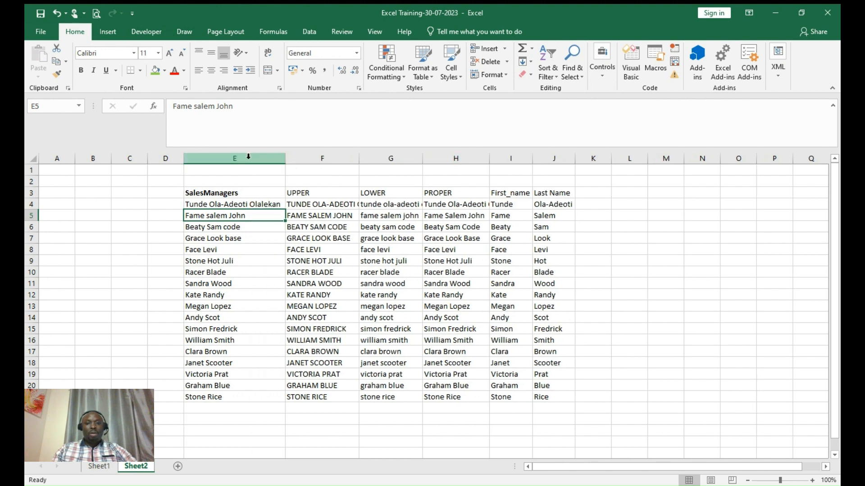
pyautogui.click(590, 205)
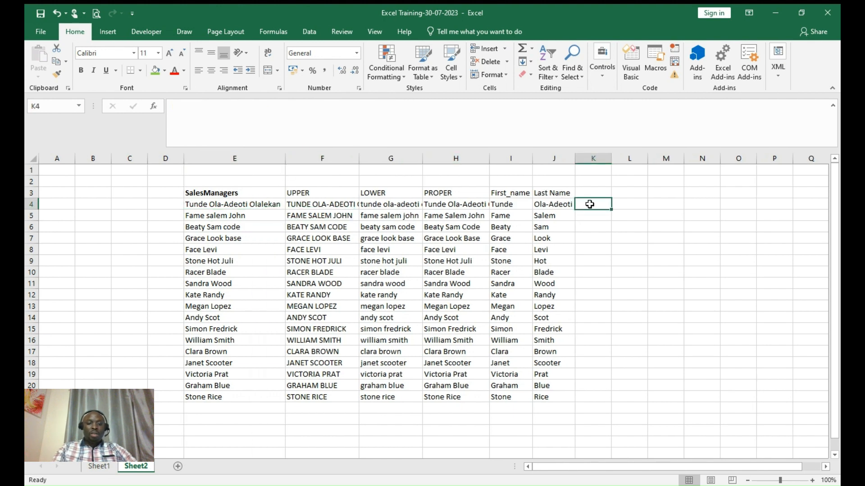
# - Type two example first-and-last names in K4:K5, then Flash Fill column K with Ctrl+E
pyautogui.write('Tunde ')
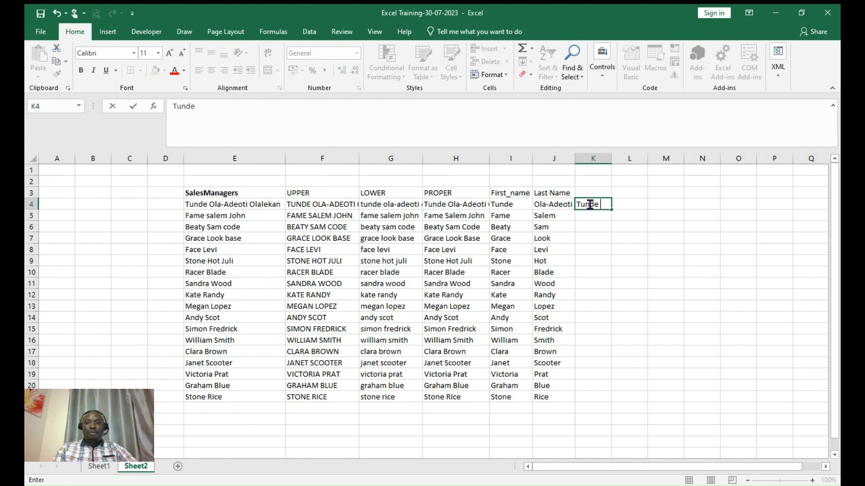
pyautogui.write('Olalekan')
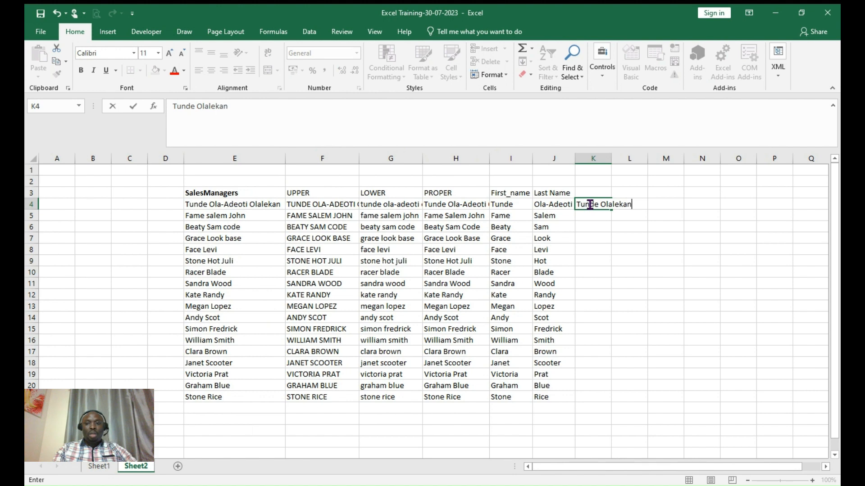
pyautogui.press('Return')
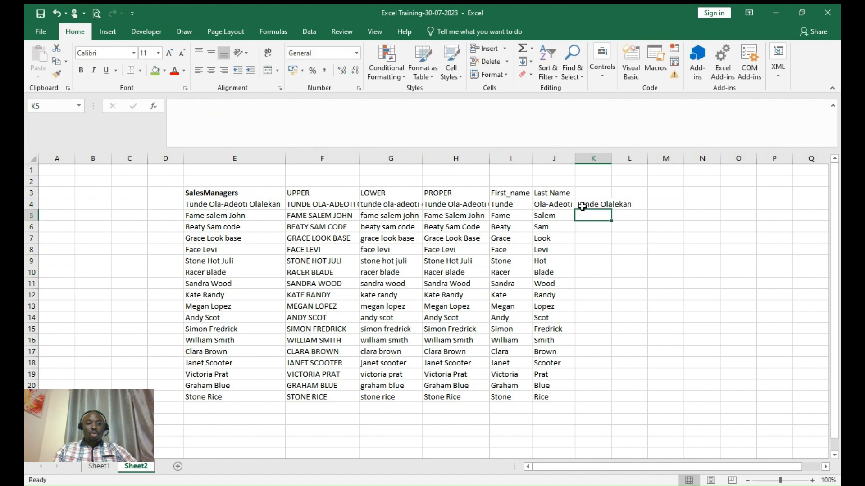
pyautogui.write('F')
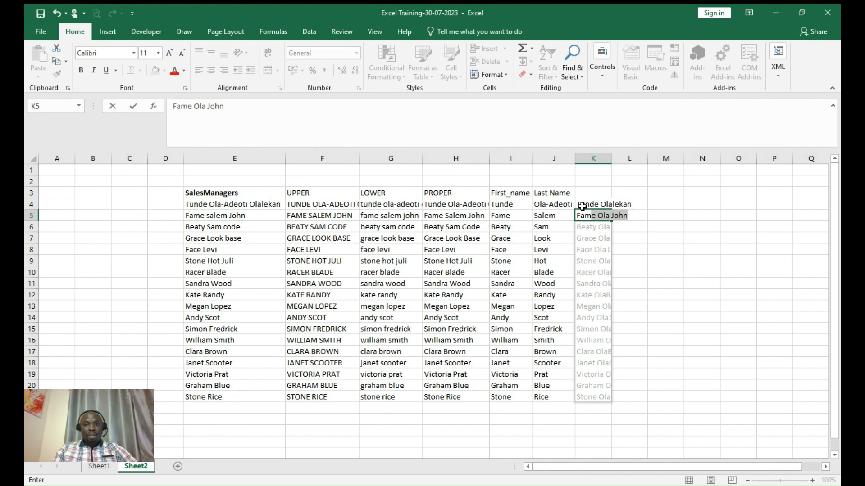
pyautogui.write('ame O J')
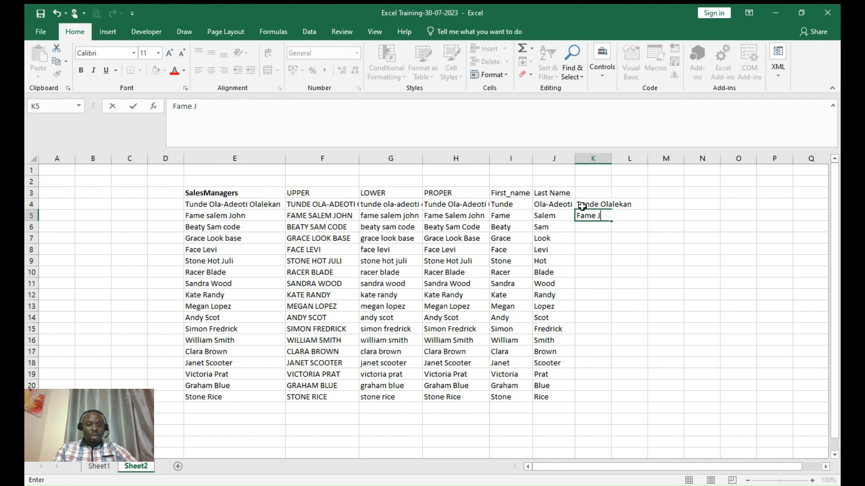
pyautogui.write('ohn')
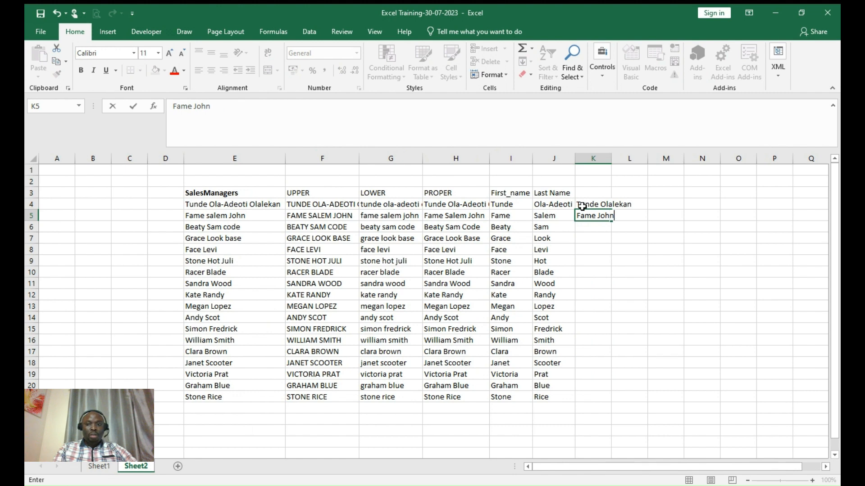
pyautogui.press('Return')
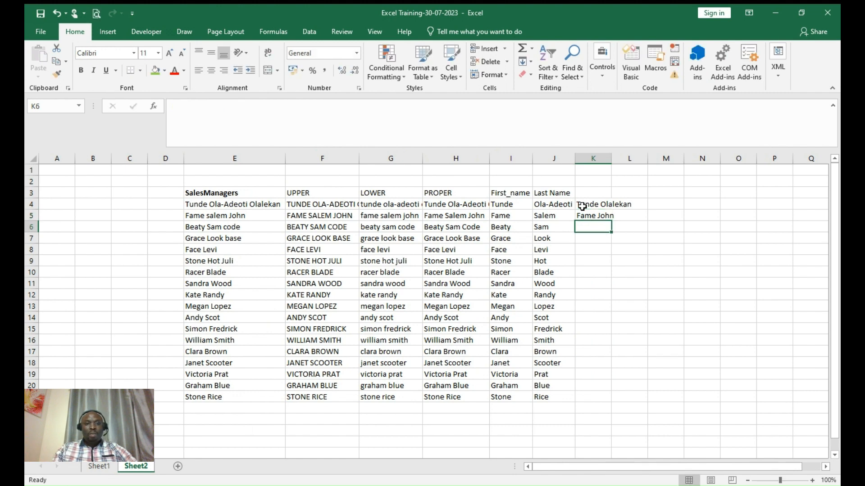
pyautogui.hotkey('ctrl', 'e')
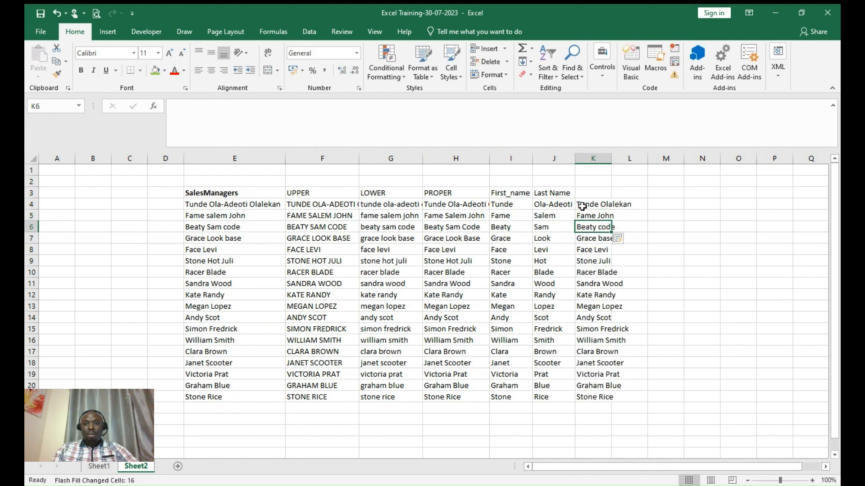
# - AutoFit column K and spot-check the combined names in rows 8 and 10 against row 9
pyautogui.doubleClick(611, 159)
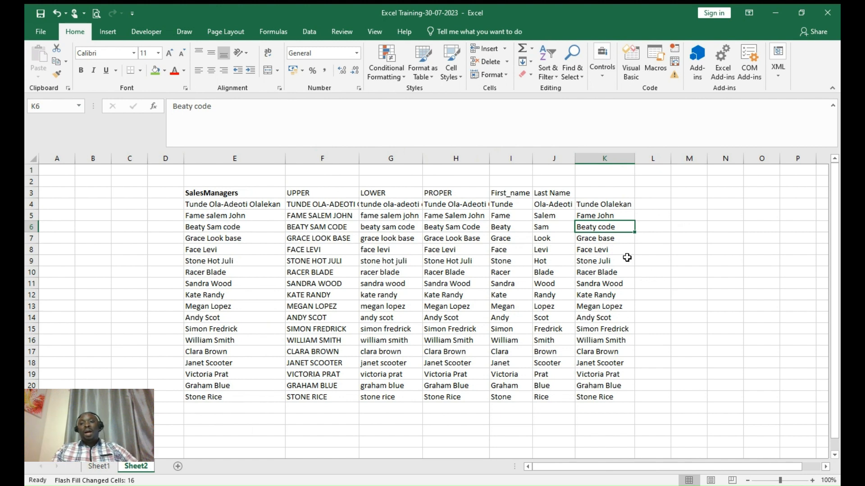
pyautogui.click(613, 250)
pyautogui.click(605, 278)
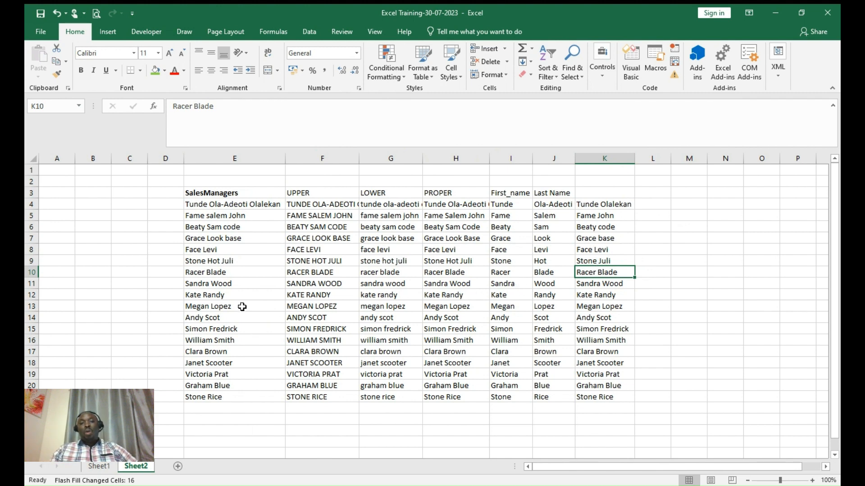
pyautogui.click(229, 263)
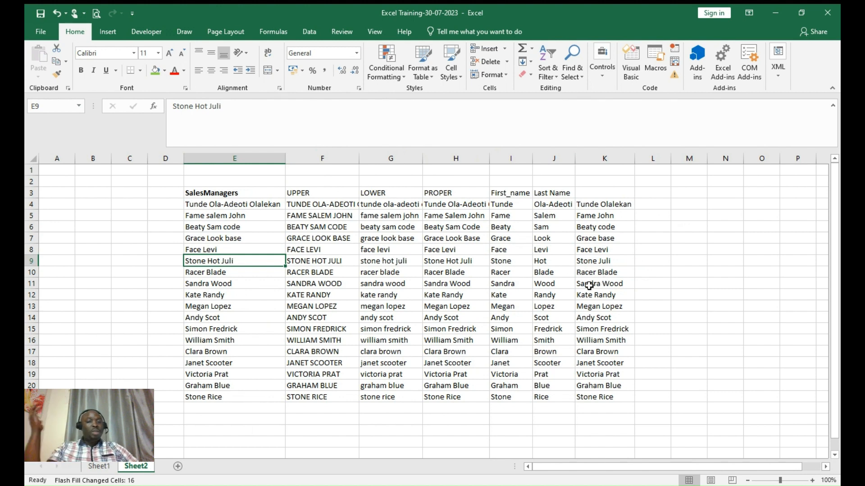
pyautogui.click(669, 259)
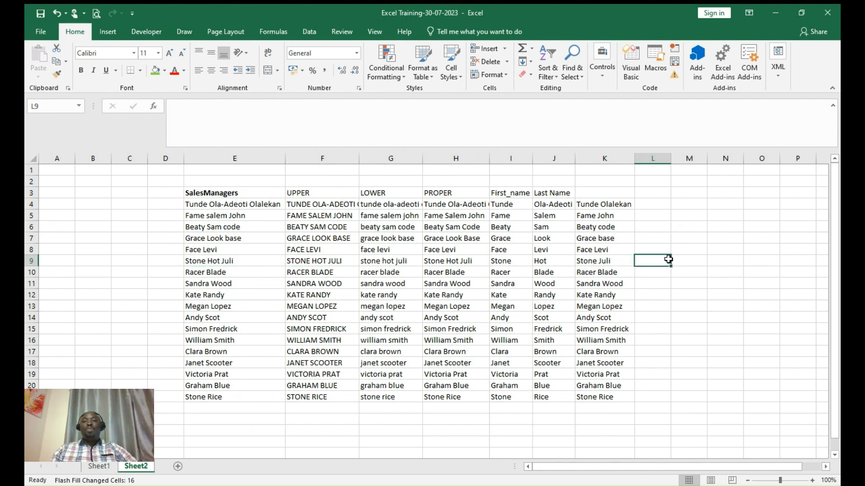
pyautogui.click(607, 194)
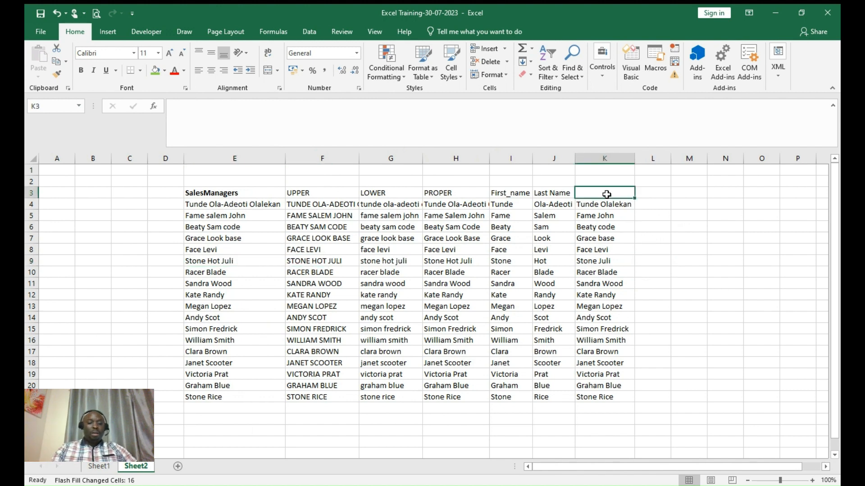
# - Enter the heading 'First and Last Name' in K3
pyautogui.write('First')
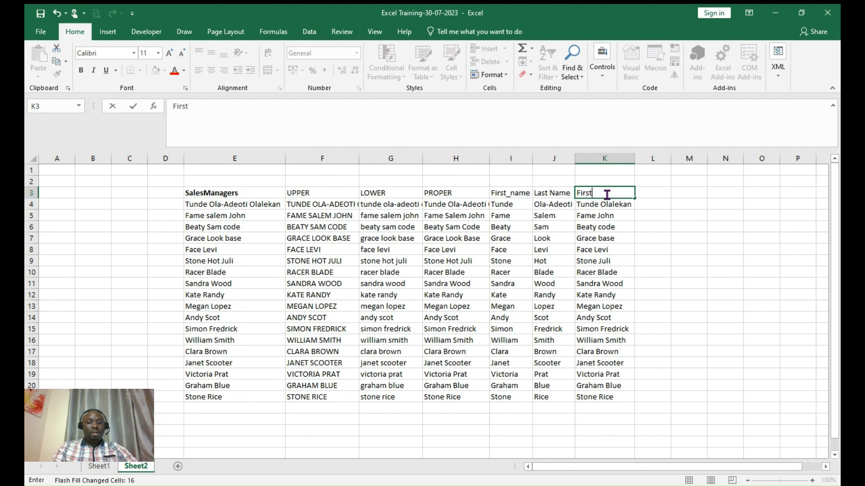
pyautogui.write(' and L')
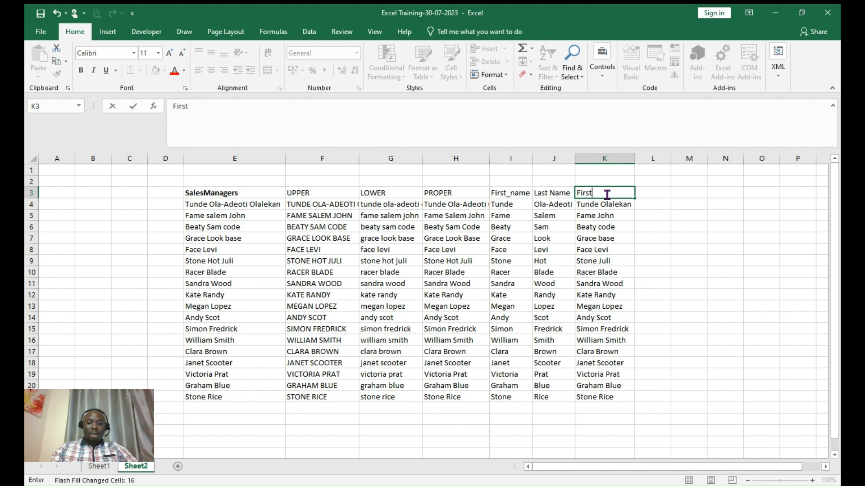
pyautogui.write('ast Name')
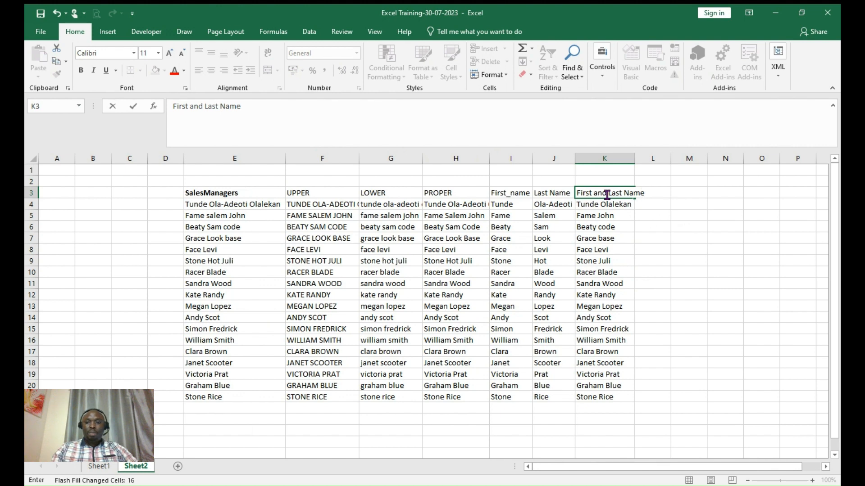
pyautogui.press('Return')
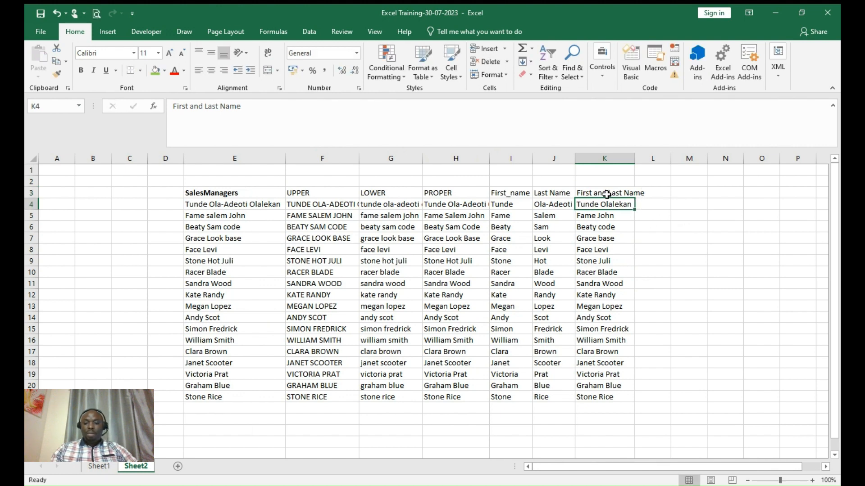
pyautogui.click(607, 229)
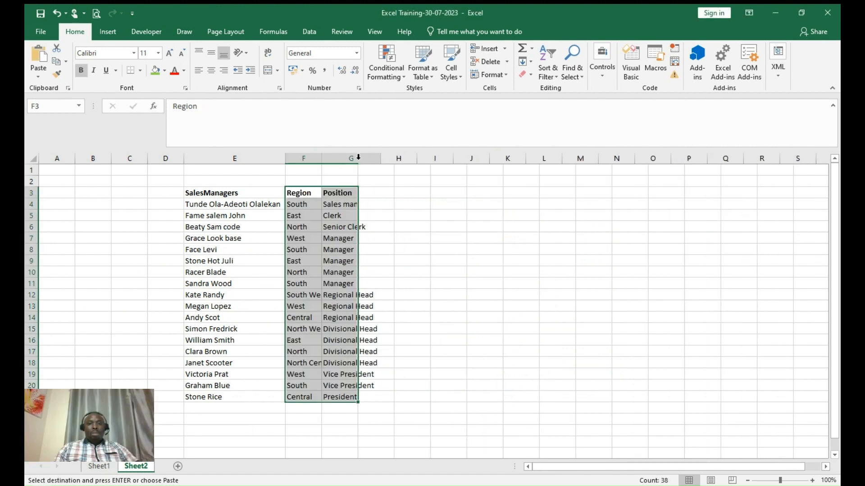
# - AutoFit column G so the Position titles show in full
pyautogui.doubleClick(359, 159)
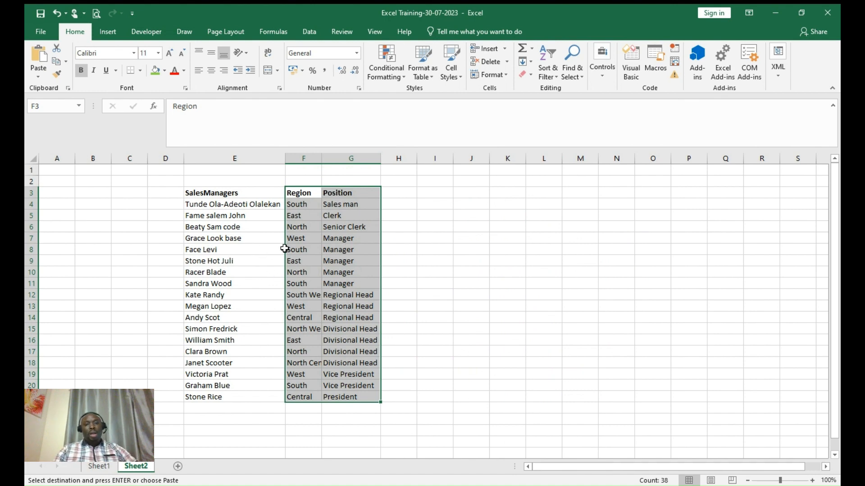
pyautogui.doubleClick(428, 219)
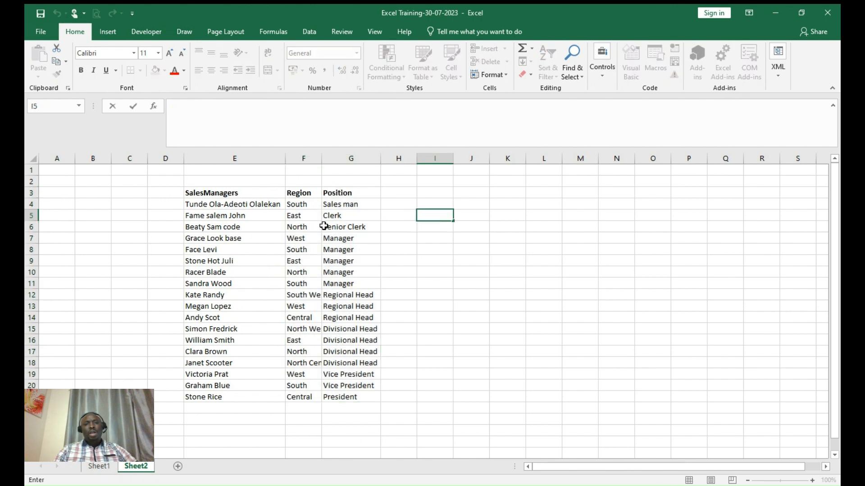
pyautogui.click(427, 253)
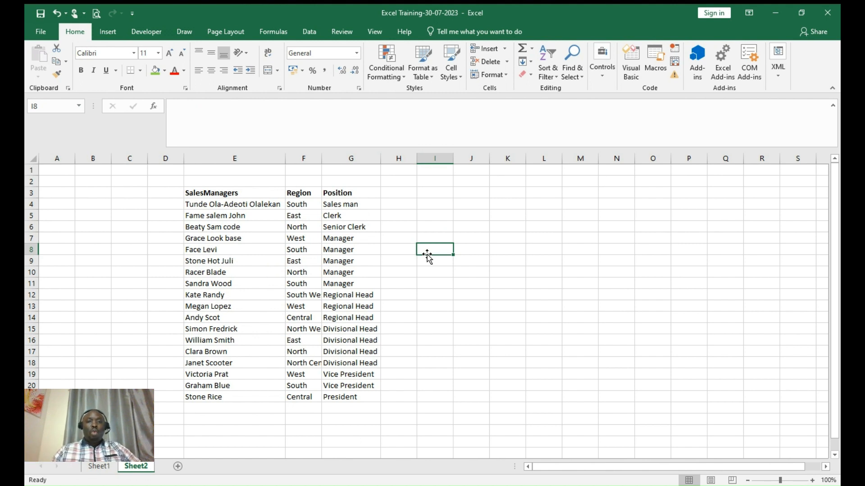
pyautogui.click(403, 195)
# - Add the Salary heading in H3 and discard a stray entry in H4
pyautogui.write('Sa')
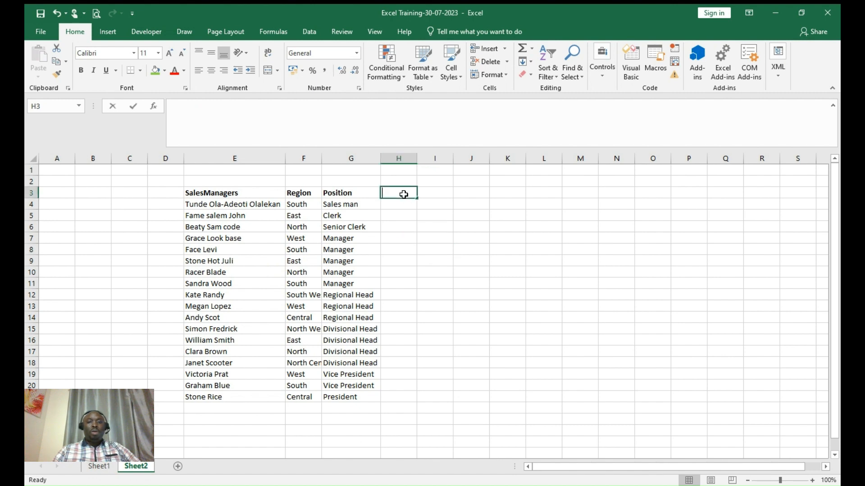
pyautogui.write('lary')
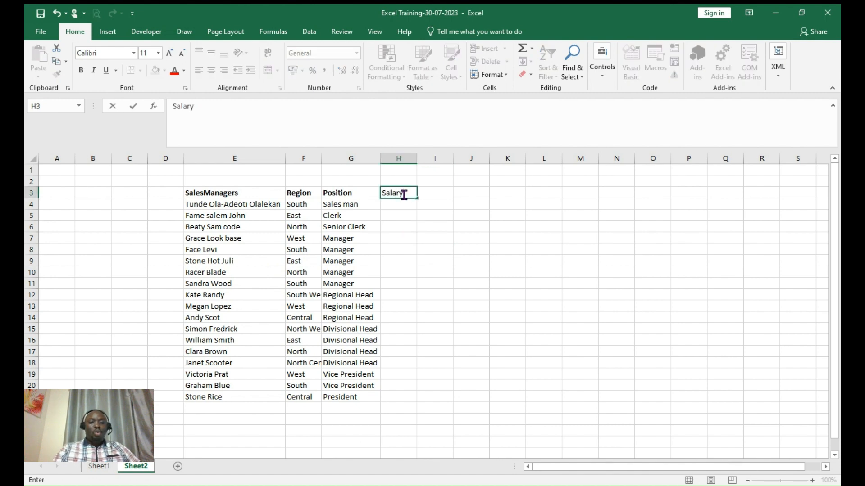
pyautogui.moveTo(425, 228); pyautogui.dragTo(397, 212)
pyautogui.click(397, 211)
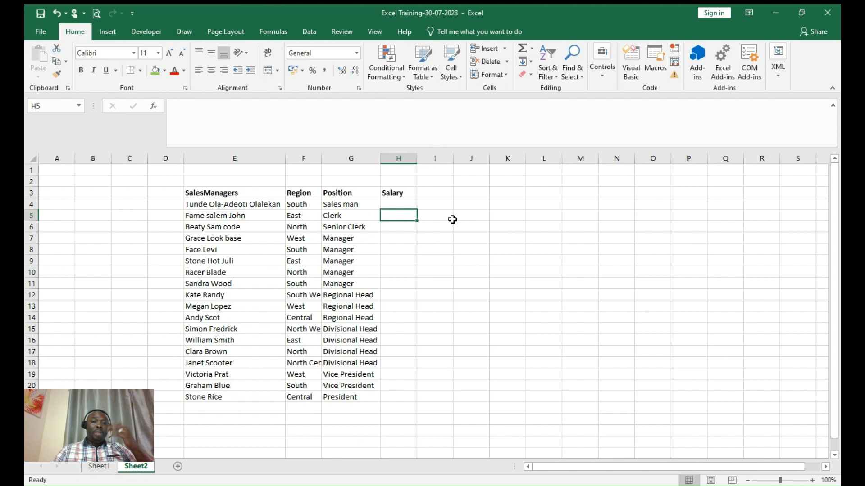
pyautogui.click(390, 204)
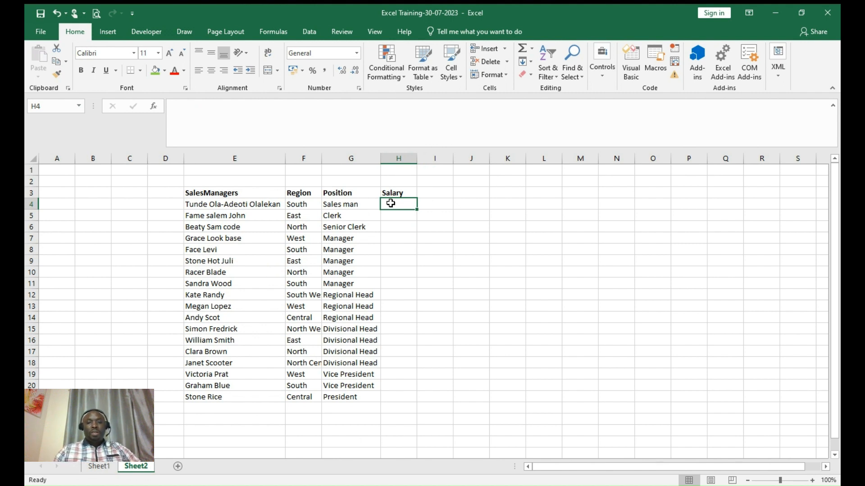
pyautogui.write('+')
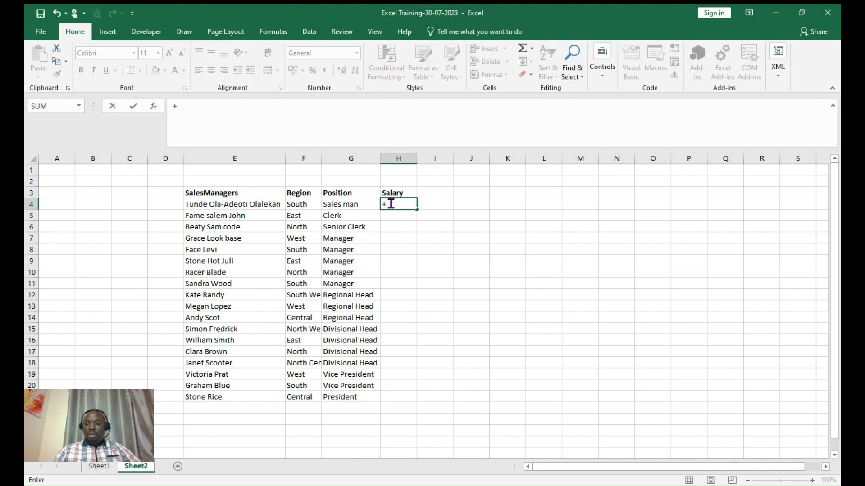
pyautogui.press('Escape')
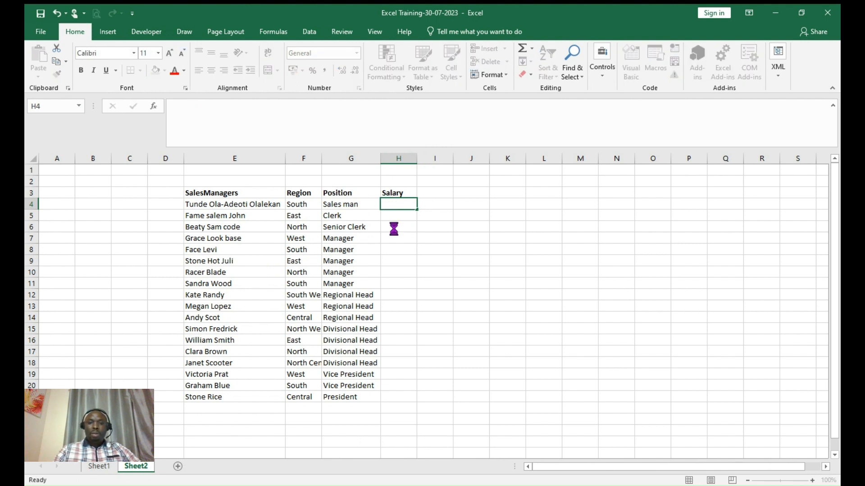
# - Enter 251,000 as the first salary in H4 and begin a formula in H5
pyautogui.moveTo(392, 228); pyautogui.dragTo(395, 205)
pyautogui.click(394, 204)
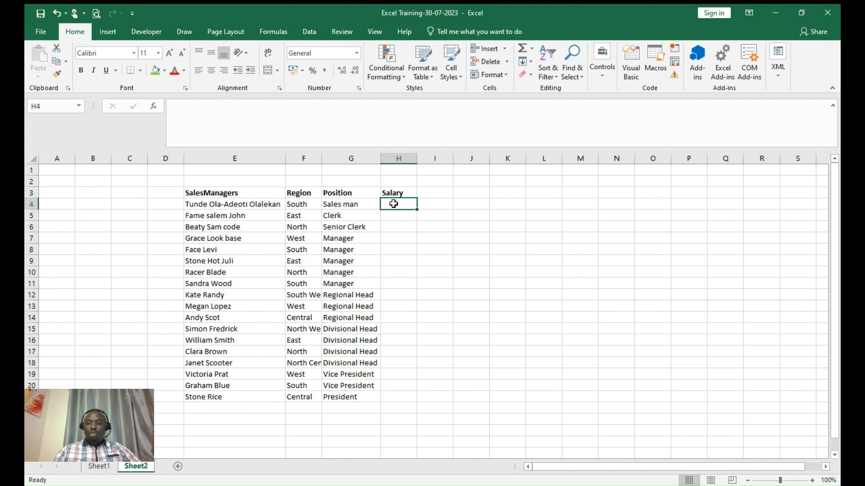
pyautogui.write('20')
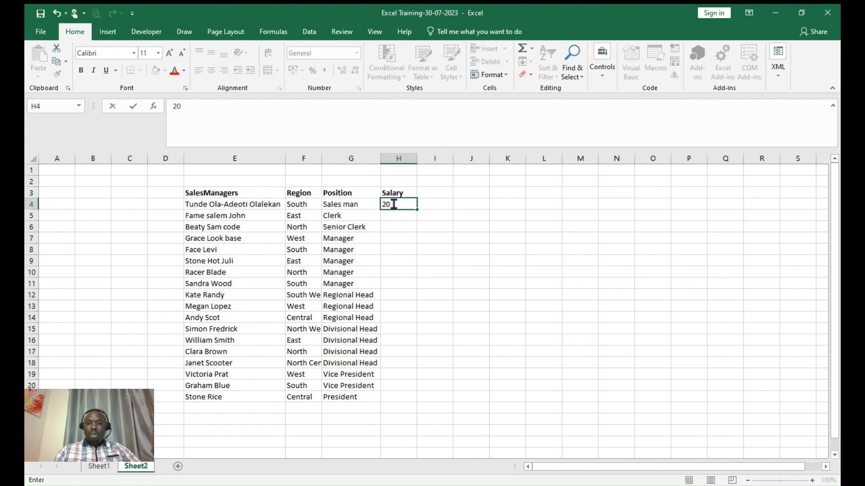
pyautogui.write('0000')
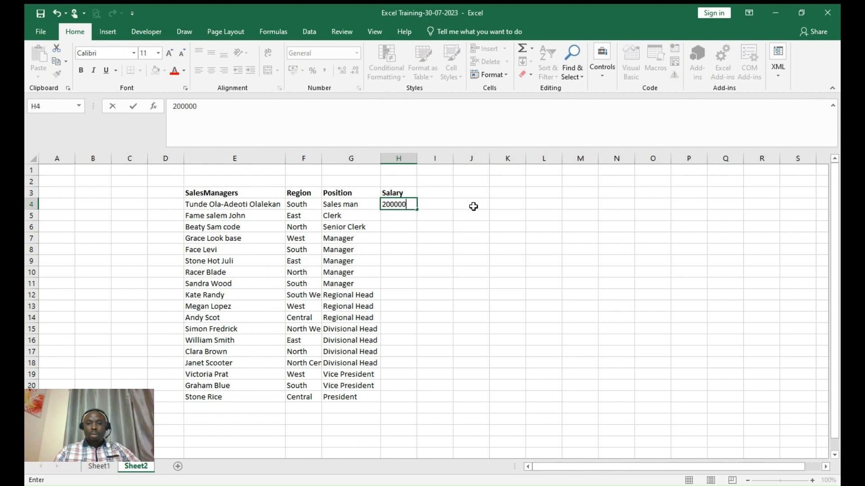
pyautogui.press('BackSpace')
pyautogui.press('BackSpace')
pyautogui.press('BackSpace')
pyautogui.press('BackSpace')
pyautogui.press('BackSpace')
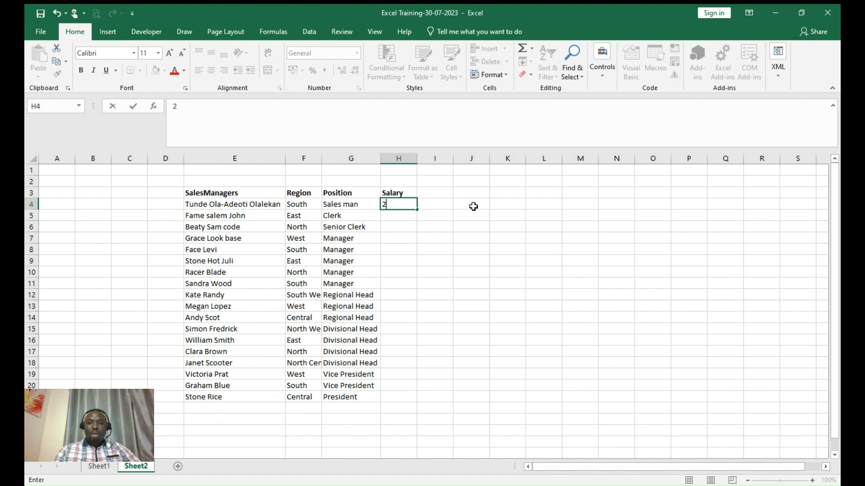
pyautogui.write('51')
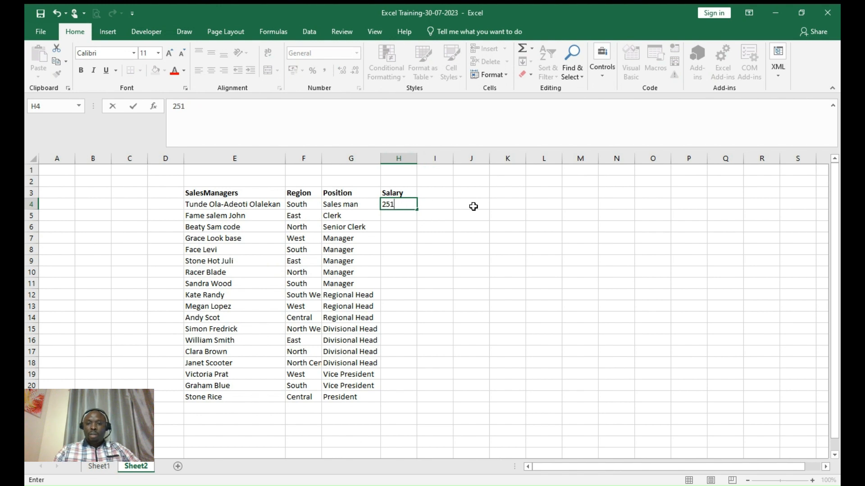
pyautogui.write(',00')
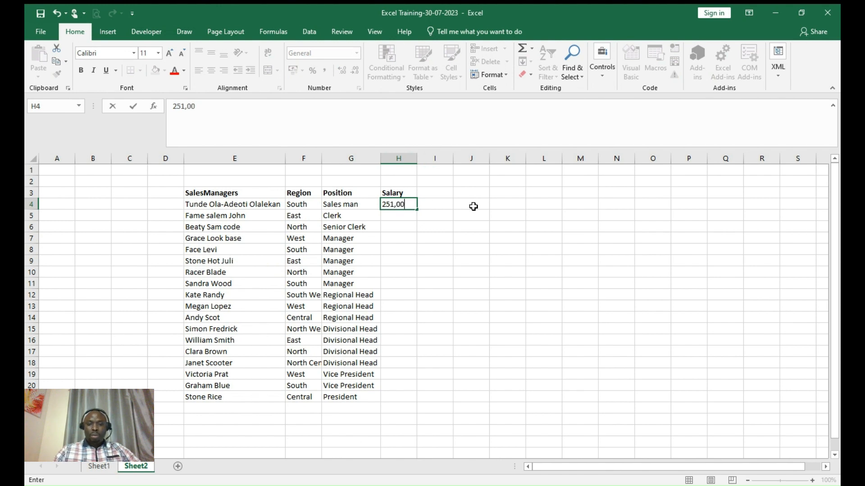
pyautogui.write('0')
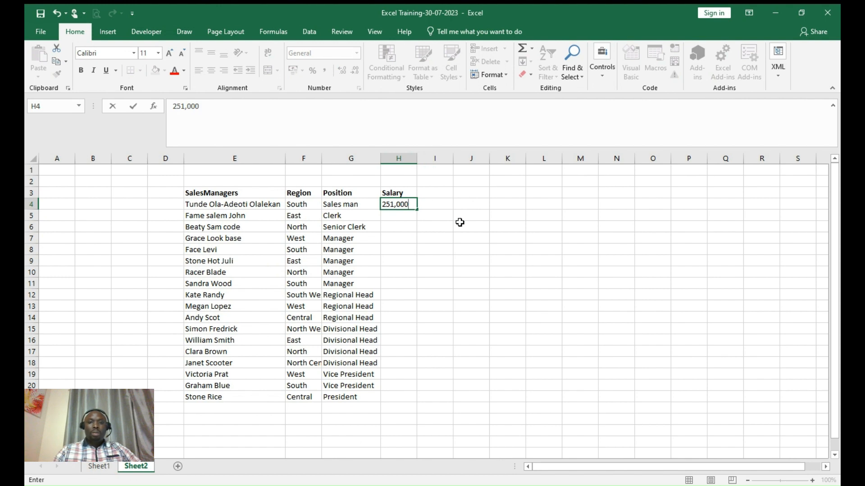
pyautogui.click(460, 223)
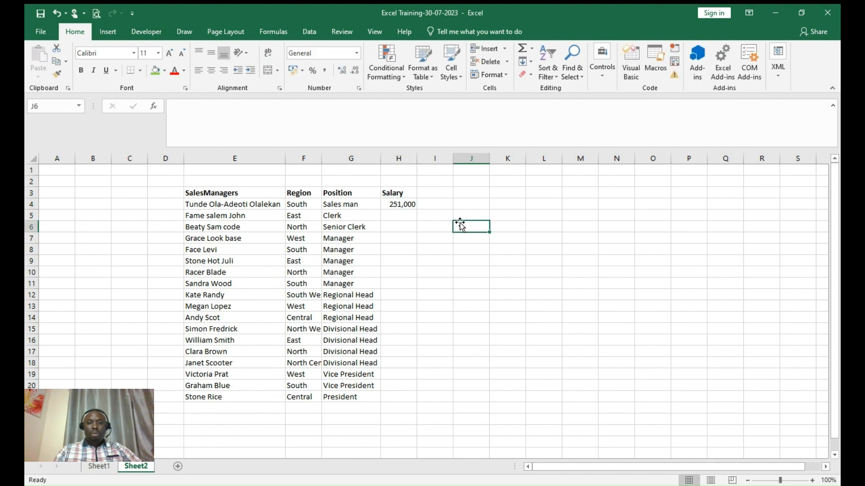
pyautogui.click(406, 216)
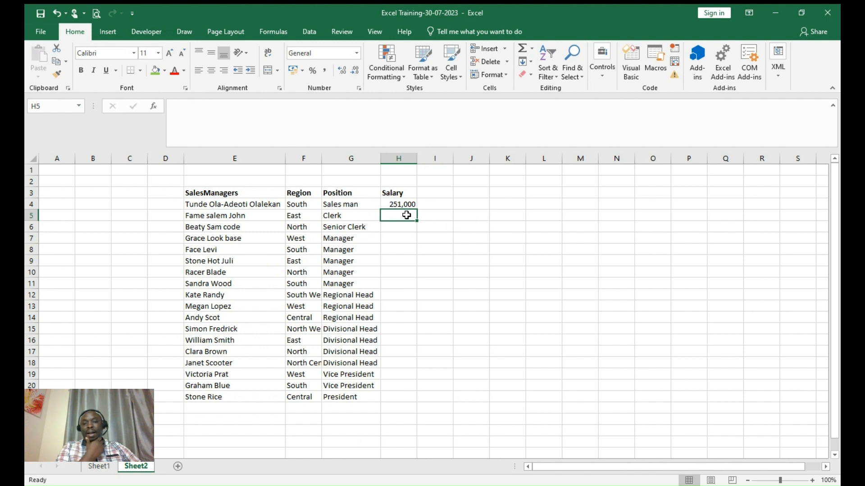
pyautogui.write('=')
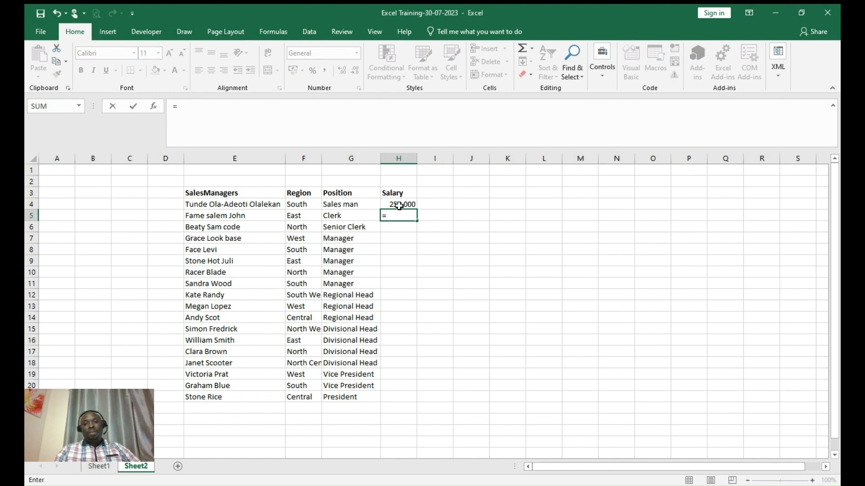
# - Enter =H4*105% in H5 so the salary grows 5% over the row above
pyautogui.click(399, 206)
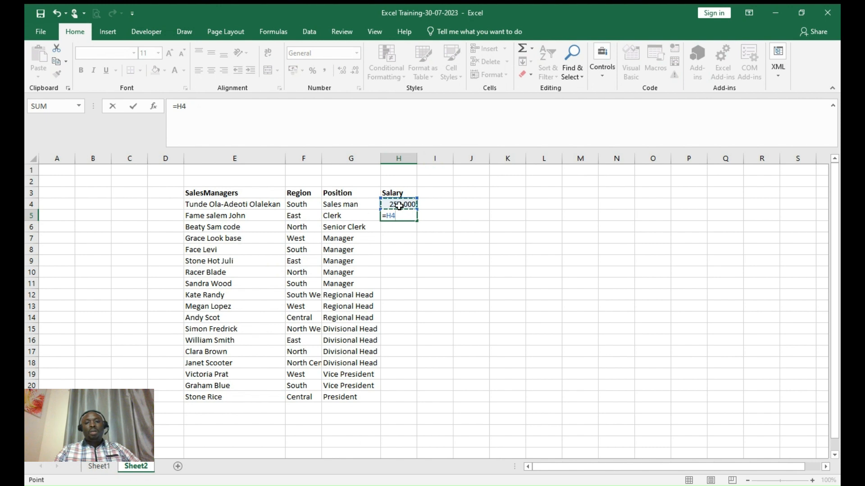
pyautogui.write('*')
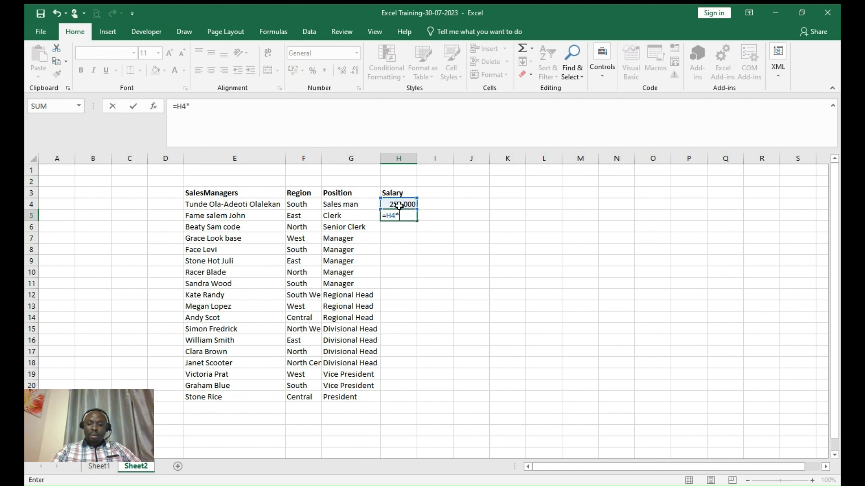
pyautogui.write('5')
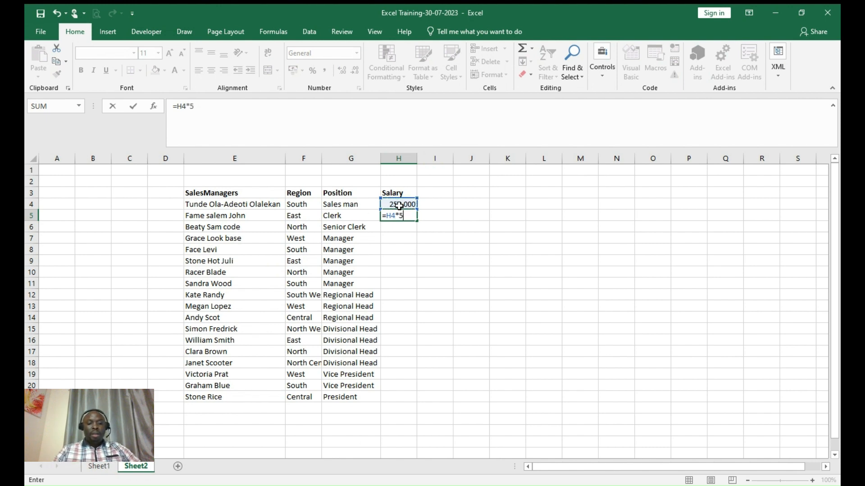
pyautogui.write('%')
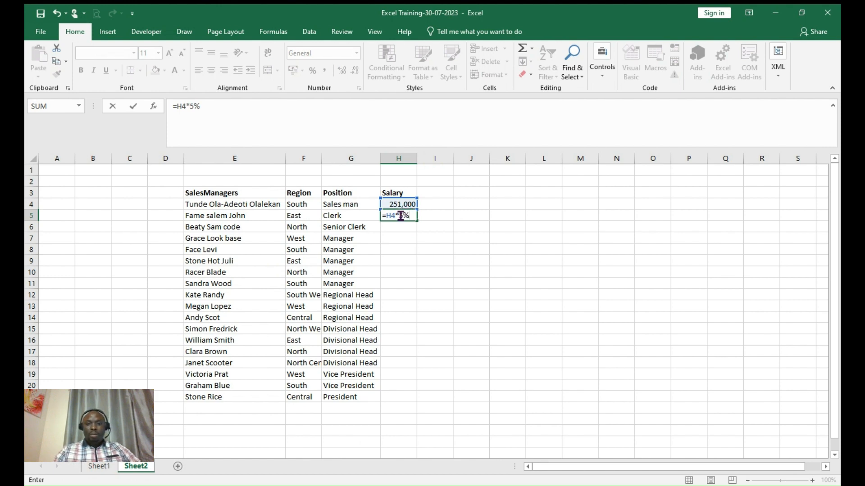
pyautogui.click(401, 217)
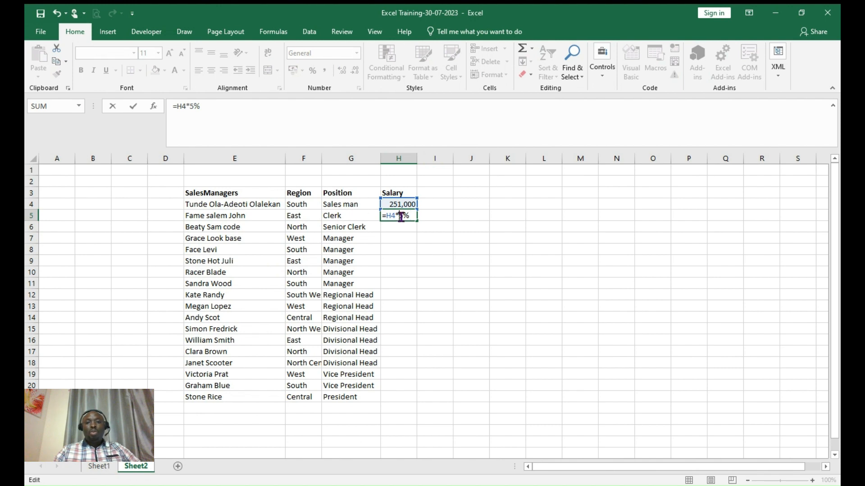
pyautogui.write('10')
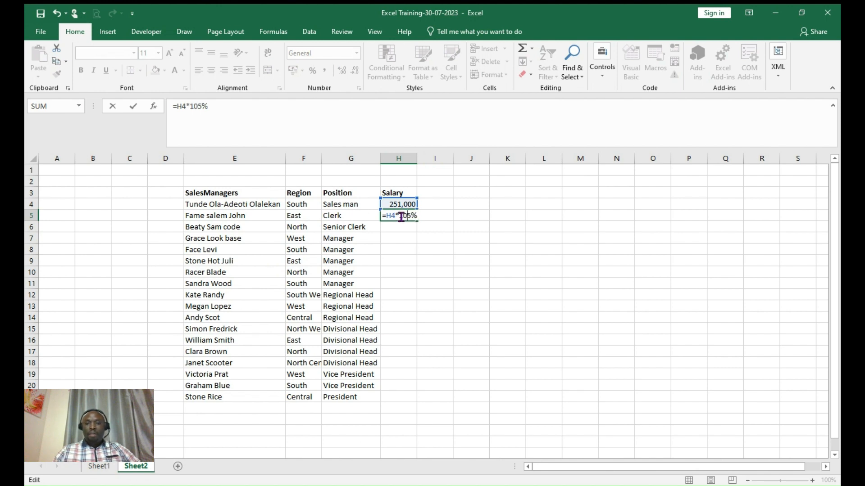
pyautogui.press('Return')
# - Fill the salary formula down to H21, apply Comma Style, and autofit column H
pyautogui.click(410, 218)
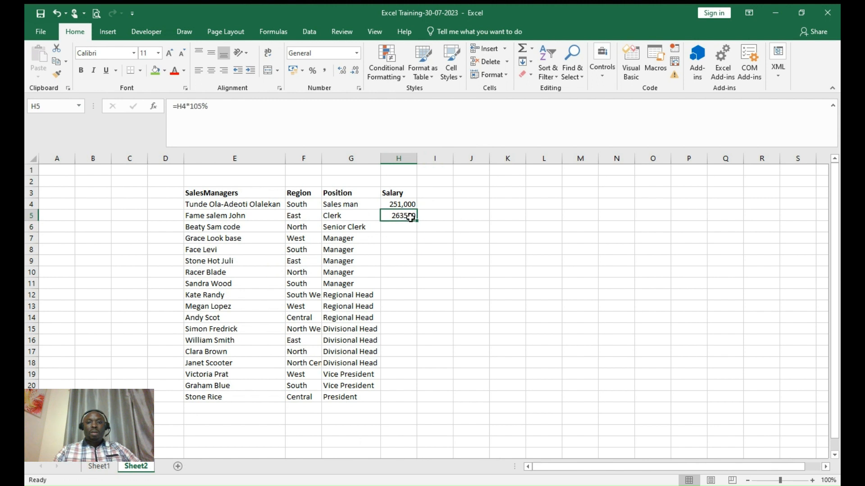
pyautogui.moveTo(417, 221); pyautogui.dragTo(415, 402)
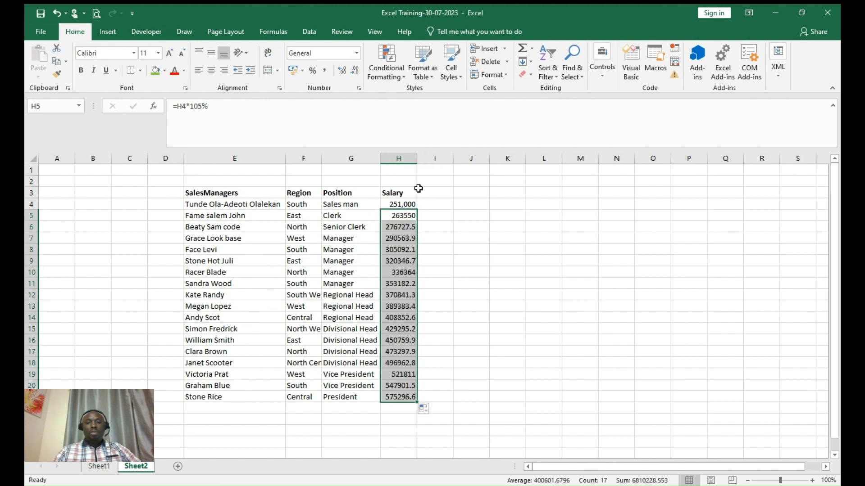
pyautogui.click(325, 71)
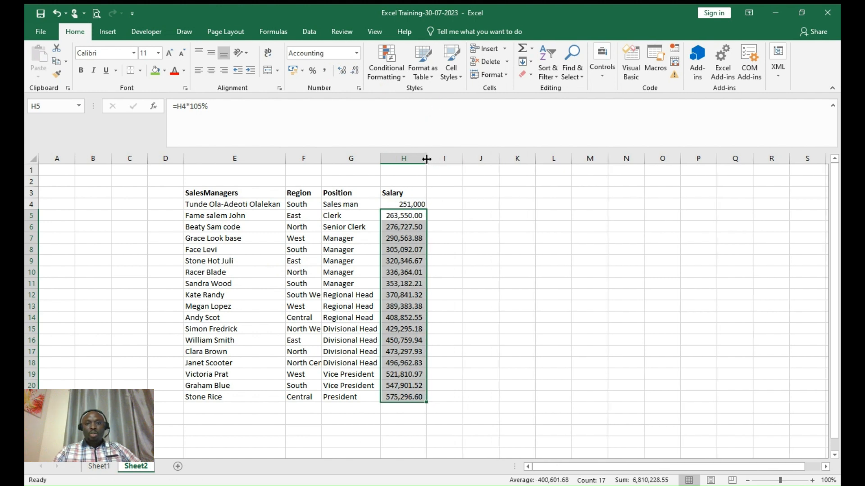
pyautogui.doubleClick(427, 159)
pyautogui.click(466, 225)
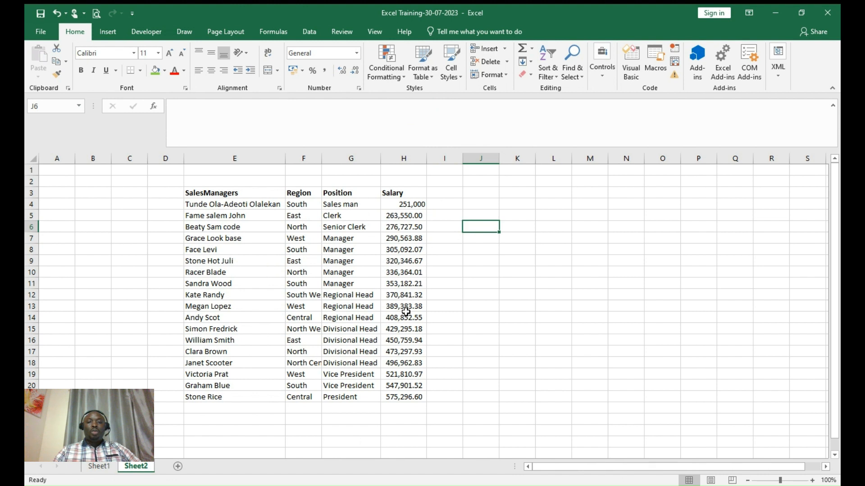
# - Apply Comma Style to H4 so it shows 251,000.00
pyautogui.click(456, 249)
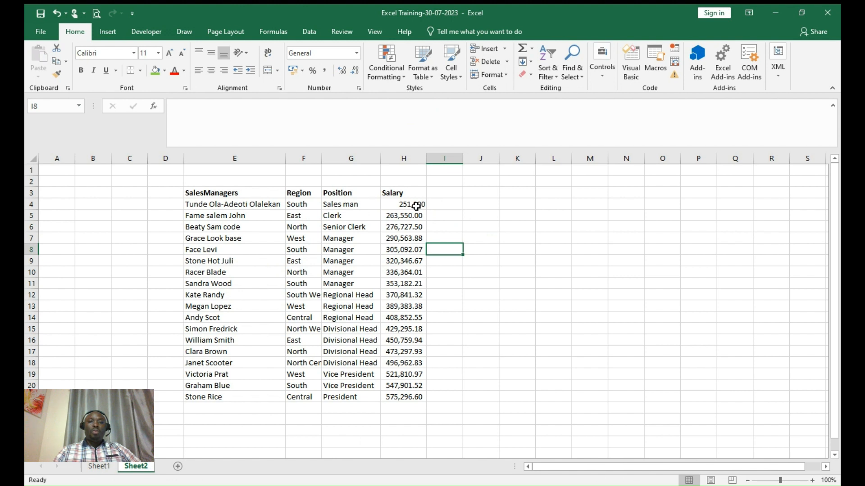
pyautogui.click(459, 219)
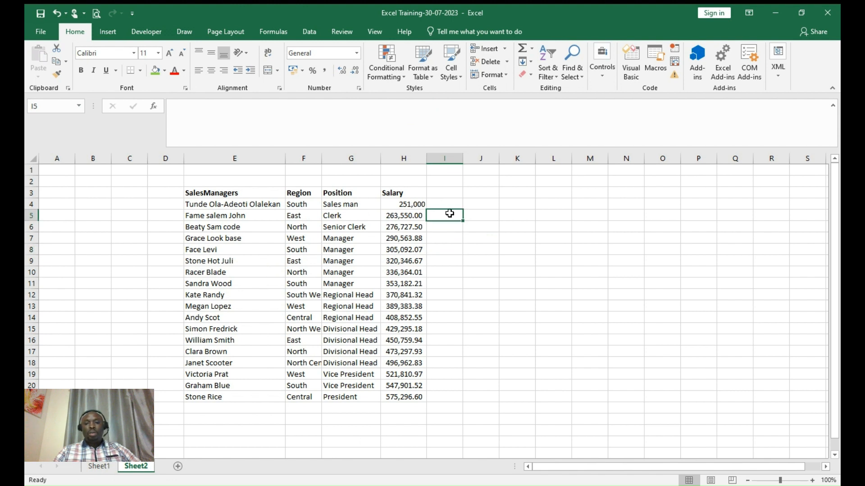
pyautogui.click(418, 206)
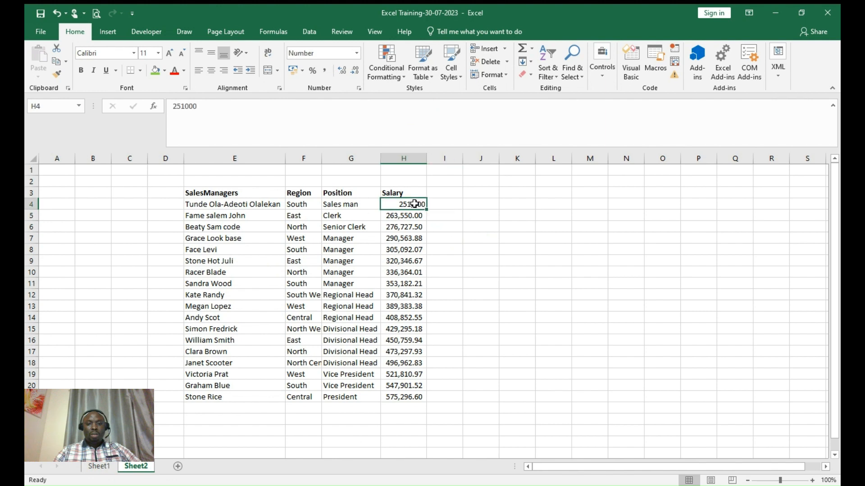
pyautogui.click(323, 70)
pyautogui.click(523, 270)
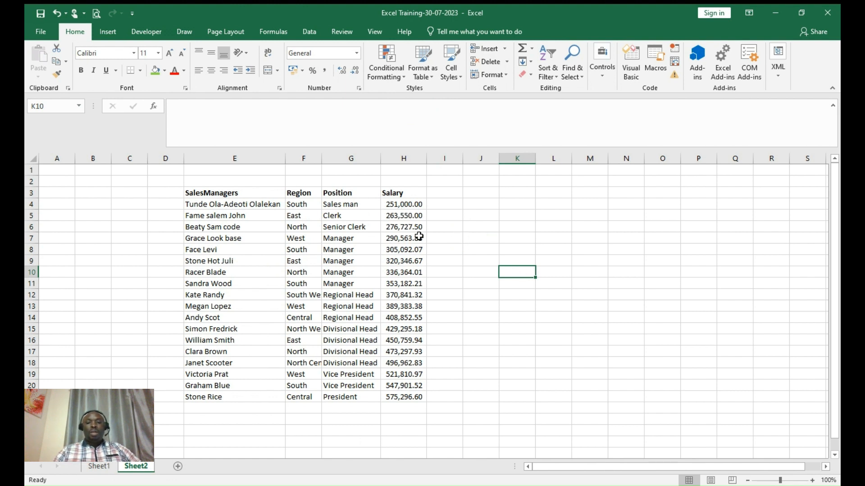
# - Select the Salary range H4:H21, then copy and paste it in place
pyautogui.click(400, 239)
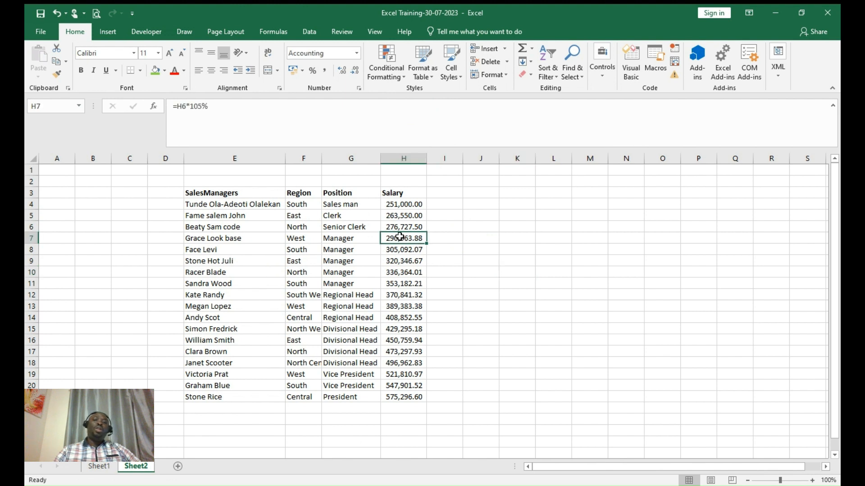
pyautogui.moveTo(406, 203); pyautogui.dragTo(392, 396)
pyautogui.hotkey('ctrl', 'c')
pyautogui.hotkey('ctrl', 'v')
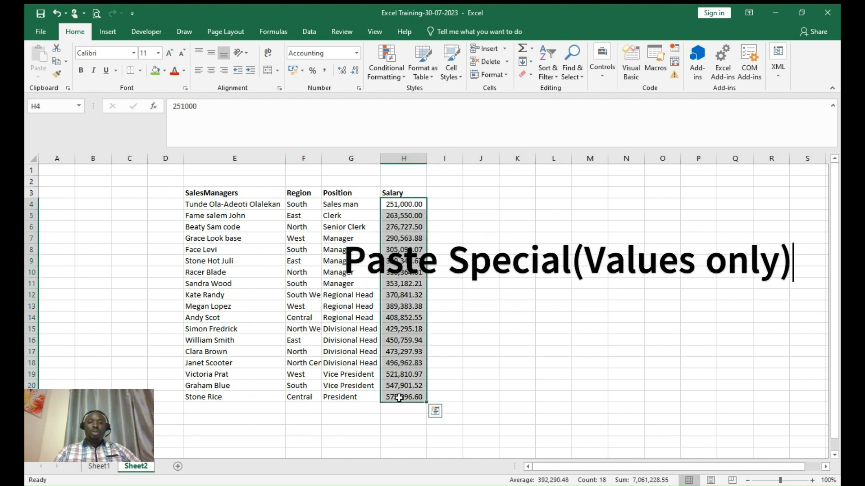
# - Paste H4:H21 over itself as values, replacing the salary formulas with fixed numbers
pyautogui.rightClick(400, 254)
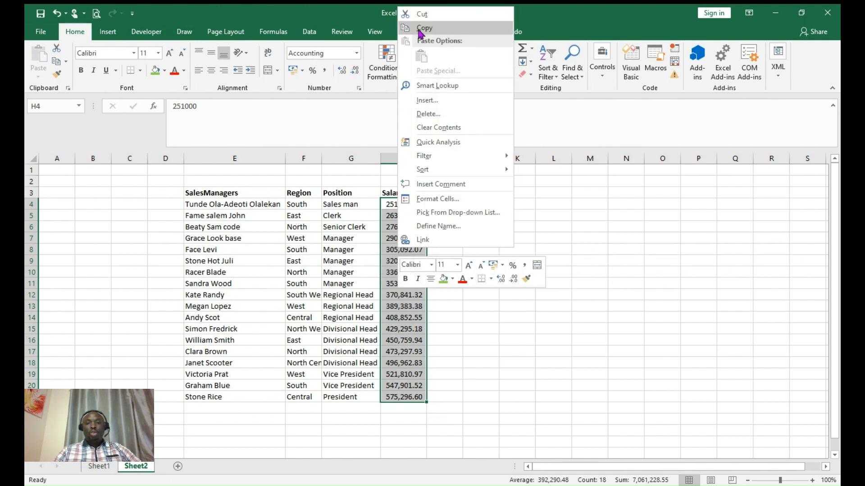
pyautogui.click(435, 56)
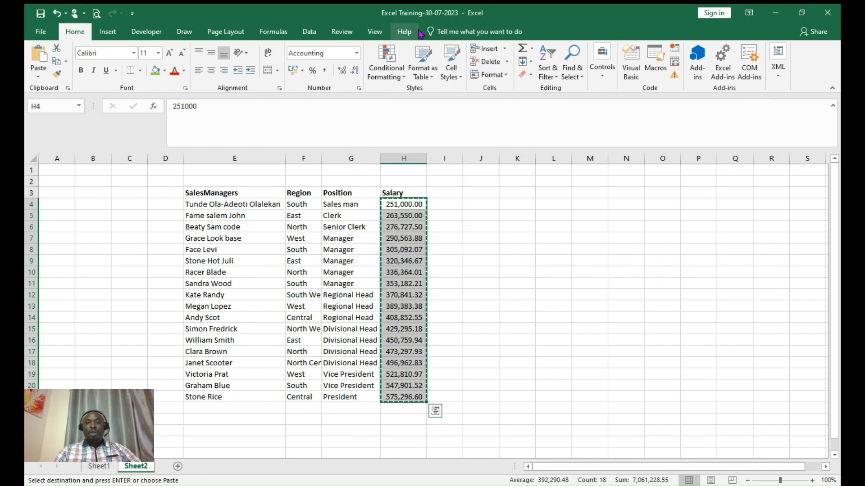
pyautogui.rightClick(404, 202)
pyautogui.click(444, 254)
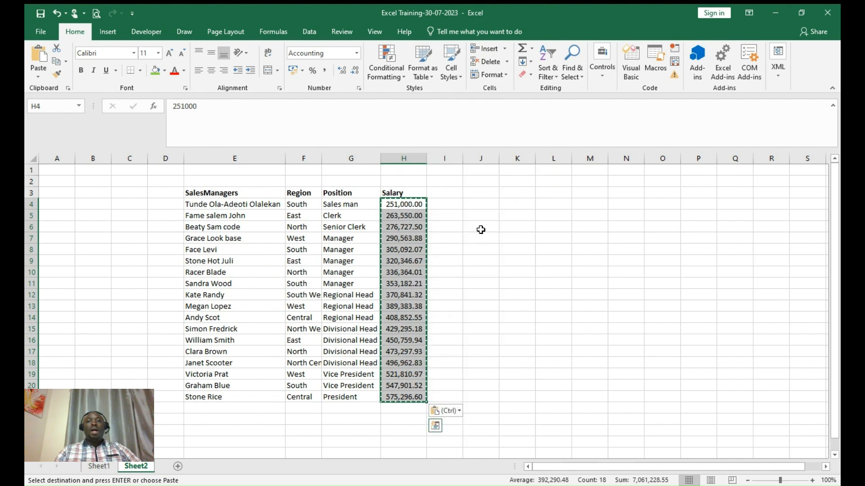
pyautogui.click(481, 230)
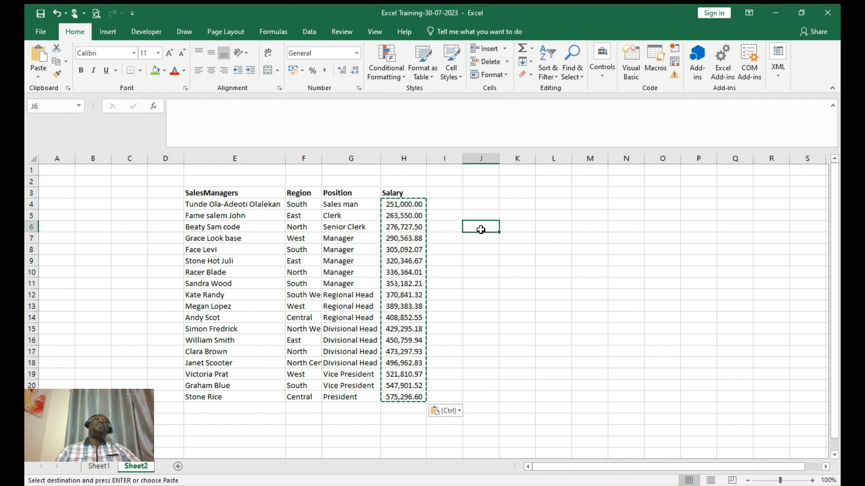
pyautogui.click(448, 191)
# - Type the Bonus heading in I3
pyautogui.write('B')
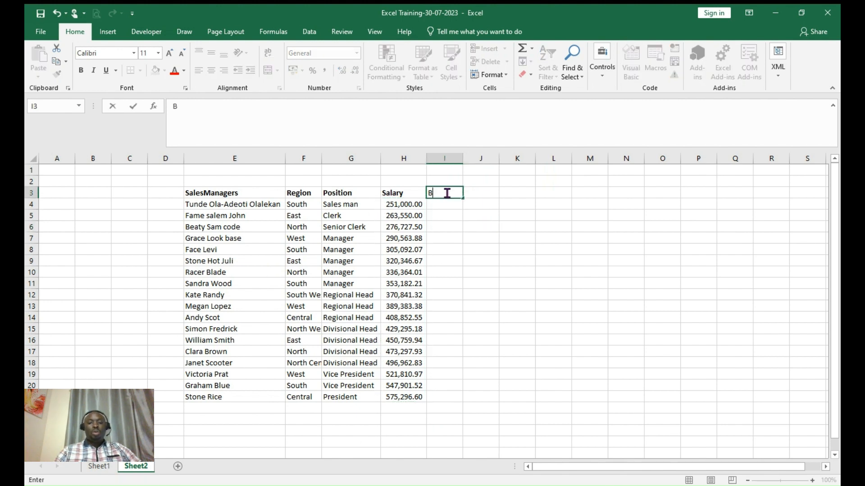
pyautogui.write('onj')
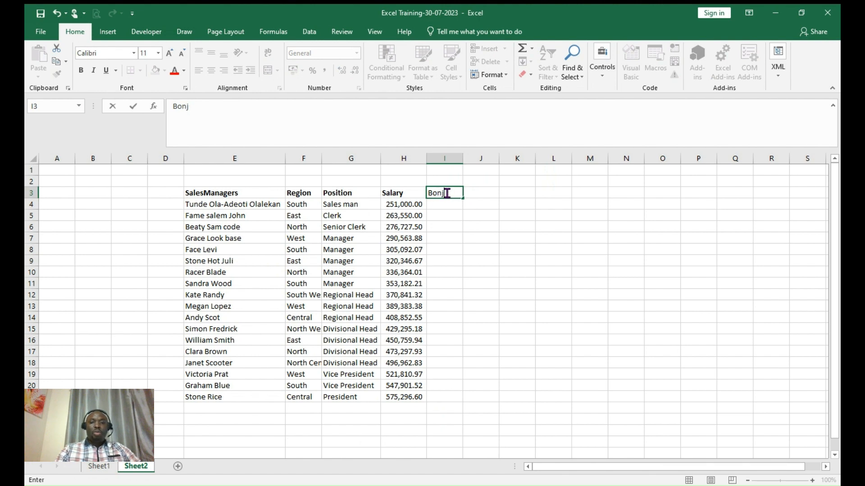
pyautogui.press('BackSpace')
pyautogui.write('us')
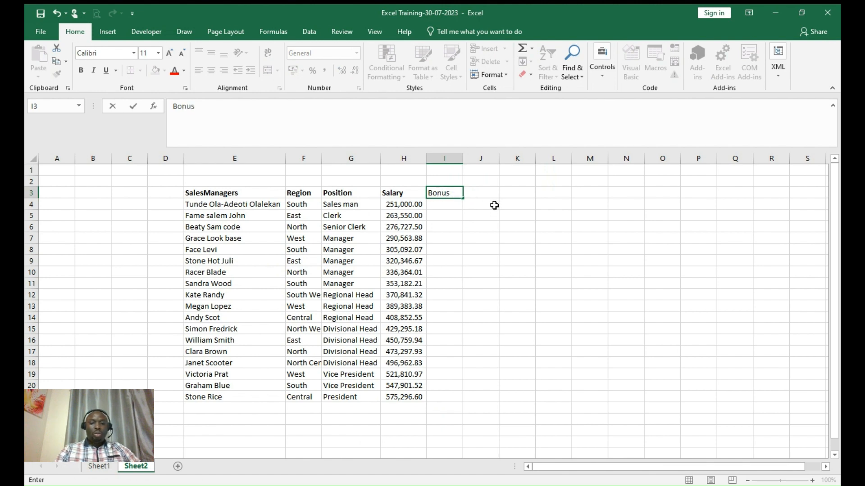
pyautogui.click(494, 205)
# - Enter =H4*5% in I4, fill it down to I21, and start the J3 heading
pyautogui.click(447, 205)
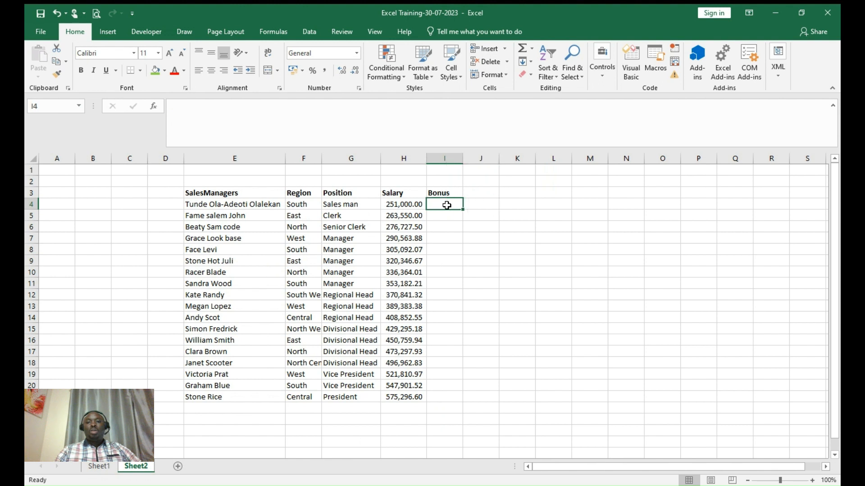
pyautogui.write('=')
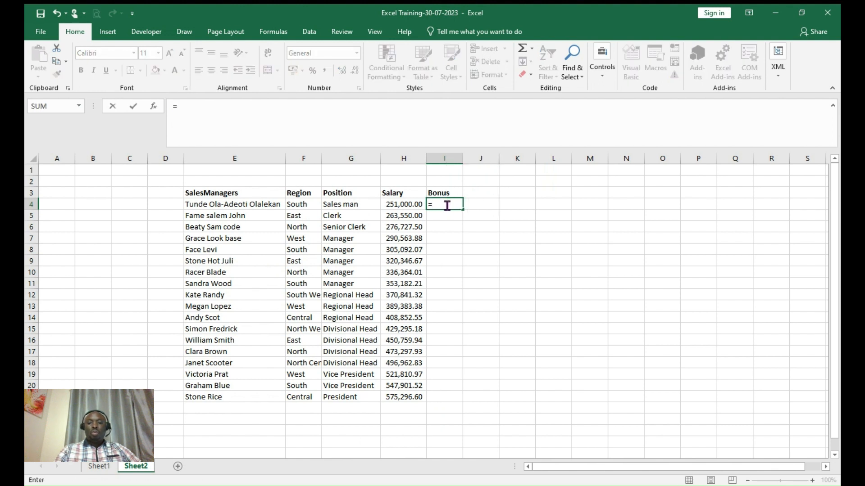
pyautogui.click(410, 204)
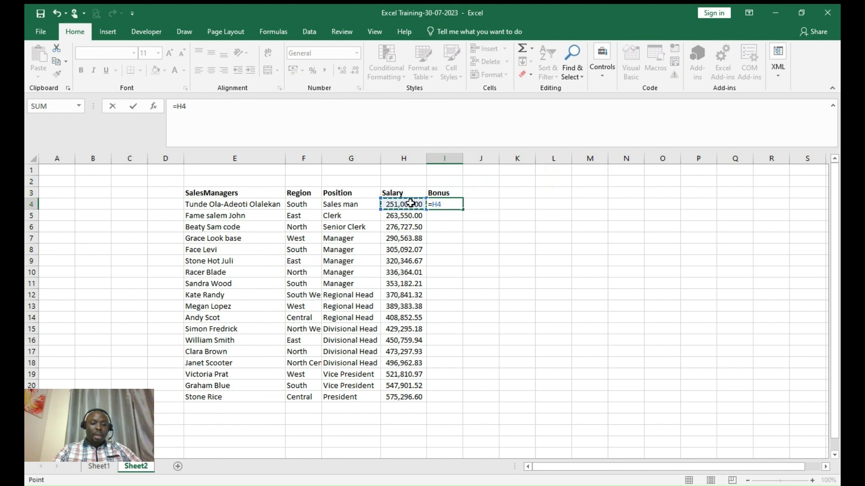
pyautogui.write('*')
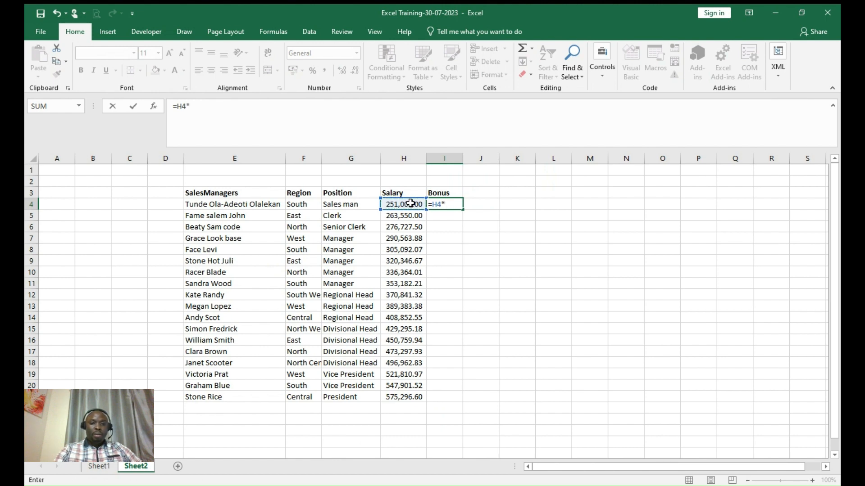
pyautogui.write('5%')
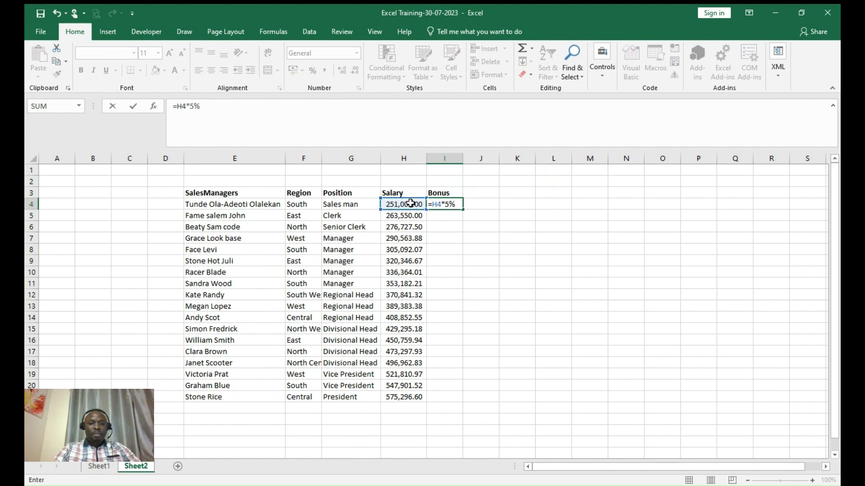
pyautogui.press('Return')
pyautogui.click(460, 206)
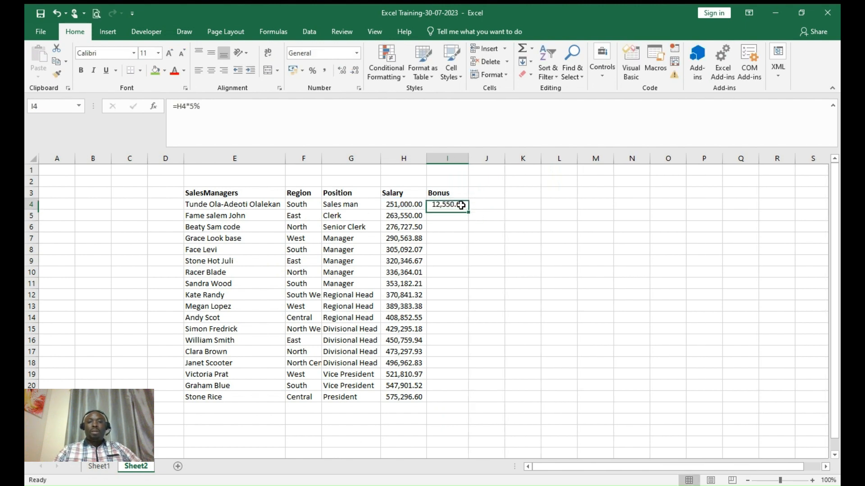
pyautogui.moveTo(469, 211); pyautogui.dragTo(468, 399)
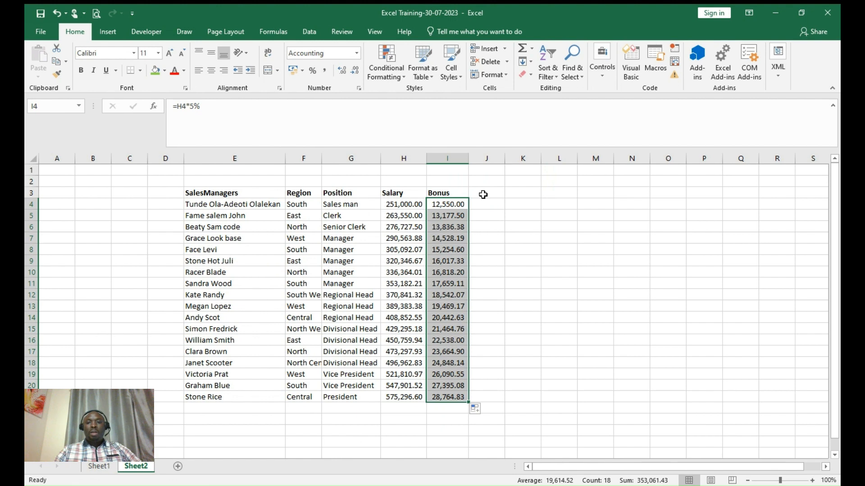
pyautogui.click(483, 195)
pyautogui.write('Nde')
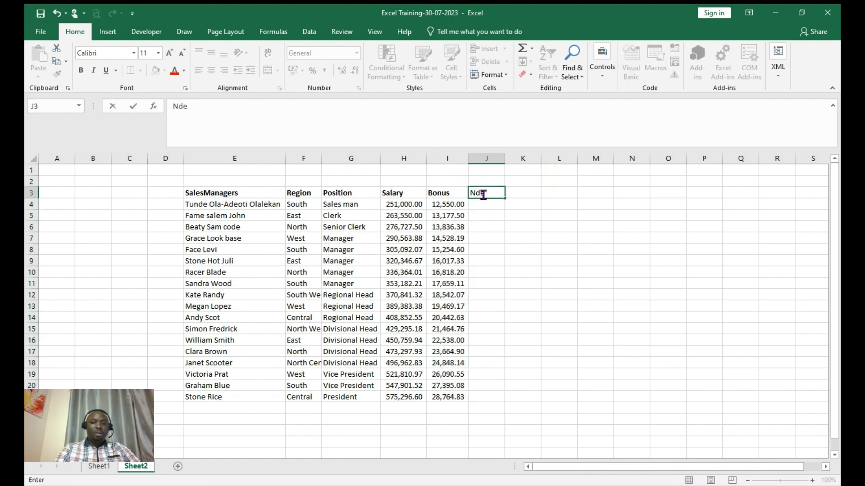
# - Correct the J3 heading to read New Salary
pyautogui.press('BackSpace')
pyautogui.press('BackSpace')
pyautogui.write('ew')
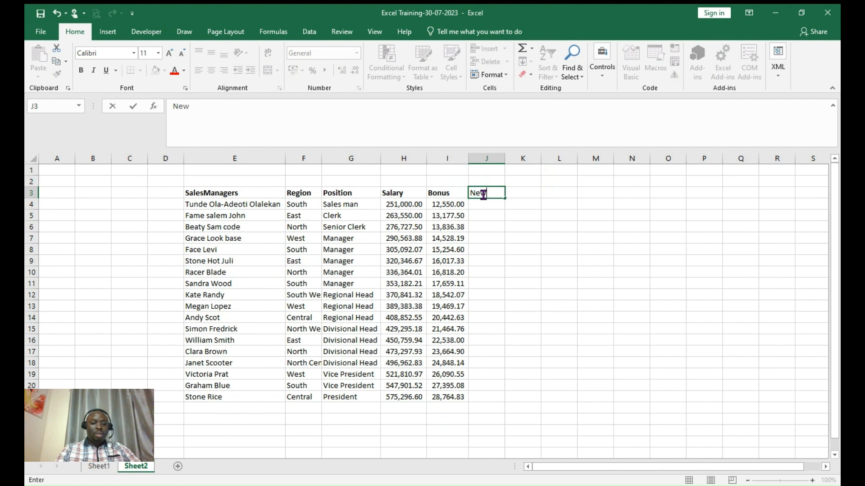
pyautogui.write(' Salary')
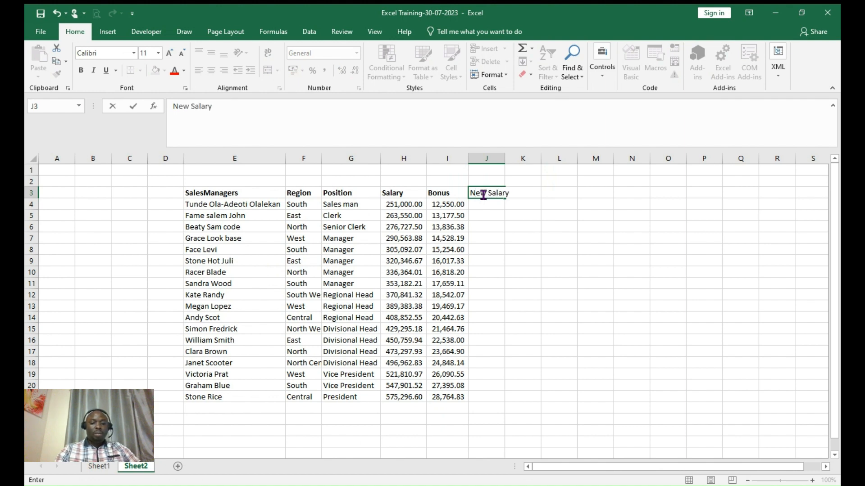
pyautogui.click(495, 216)
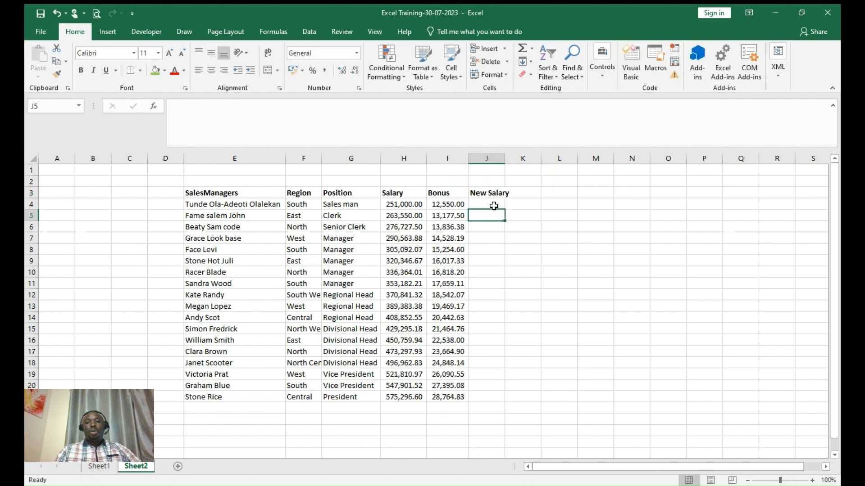
# - Enter =SUM(H4:I4) in J4 with AutoSum and fill it down to J21
pyautogui.click(494, 206)
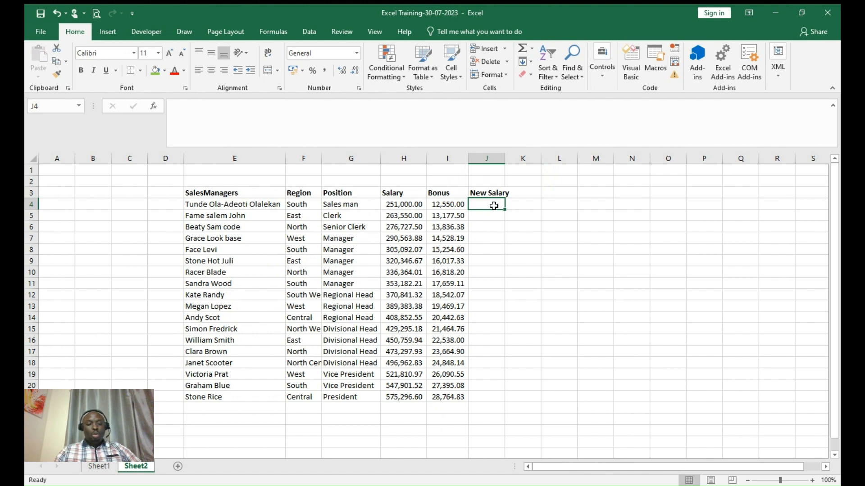
pyautogui.hotkey('alt', '=')
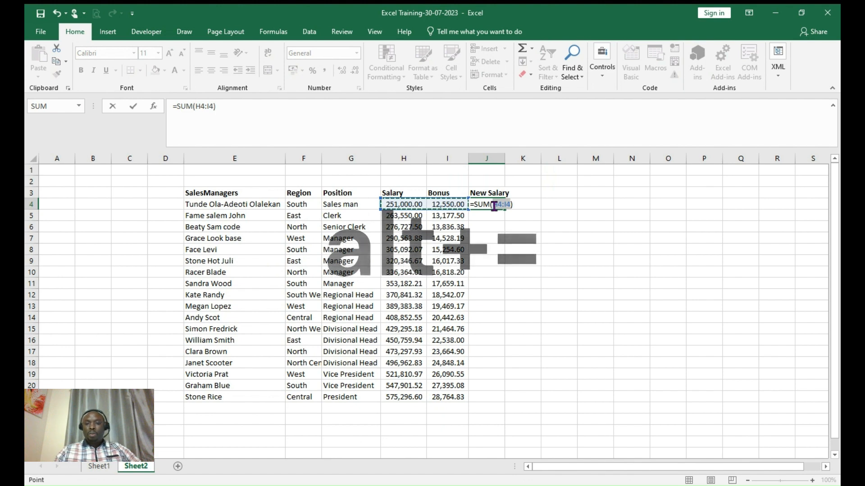
pyautogui.press('Return')
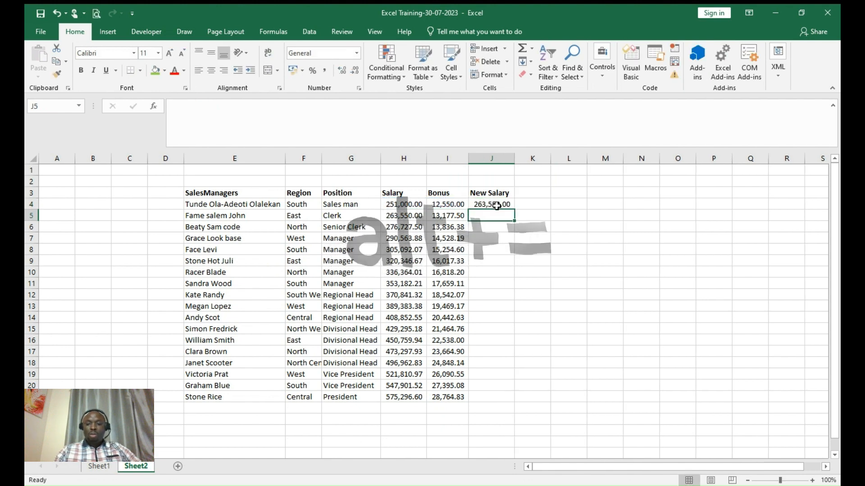
pyautogui.click(510, 202)
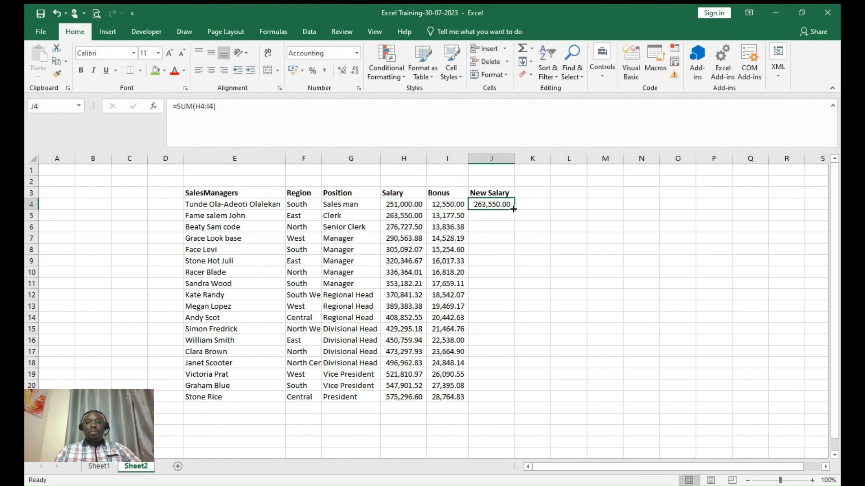
pyautogui.moveTo(516, 209); pyautogui.dragTo(515, 209)
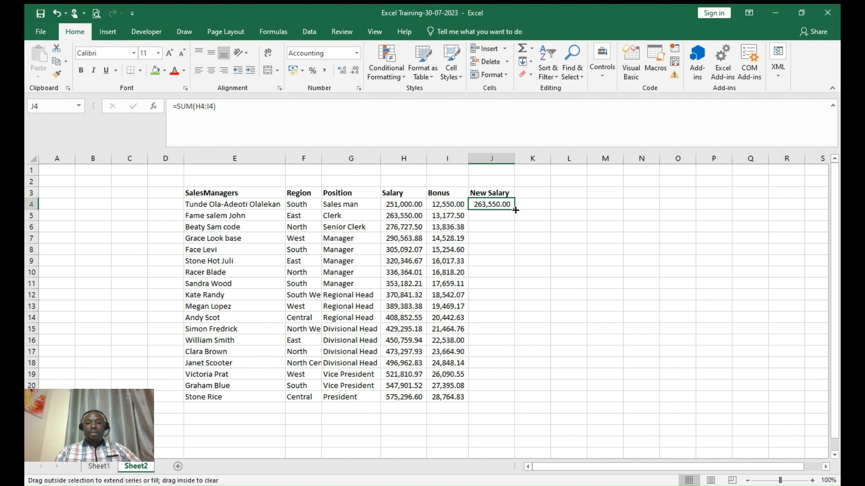
pyautogui.doubleClick(515, 210)
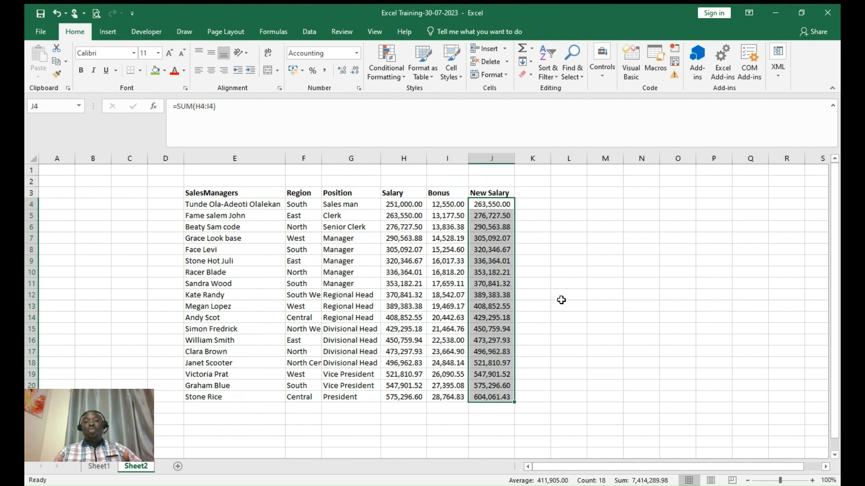
pyautogui.click(531, 247)
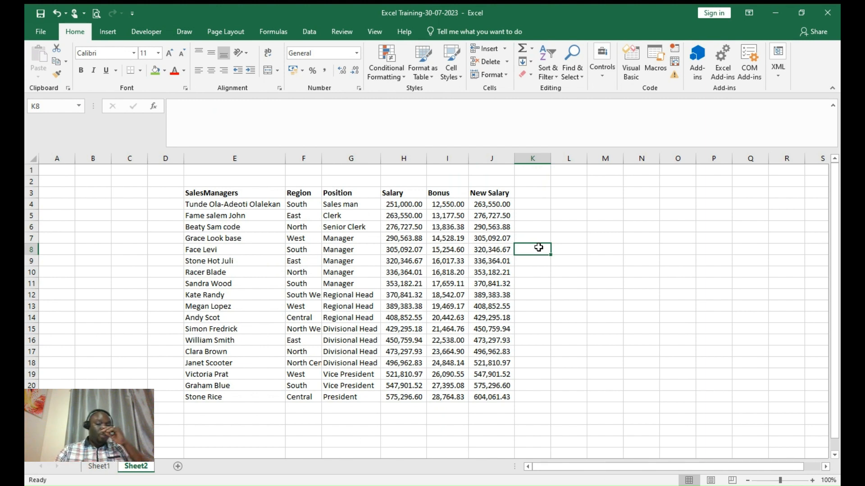
pyautogui.click(540, 214)
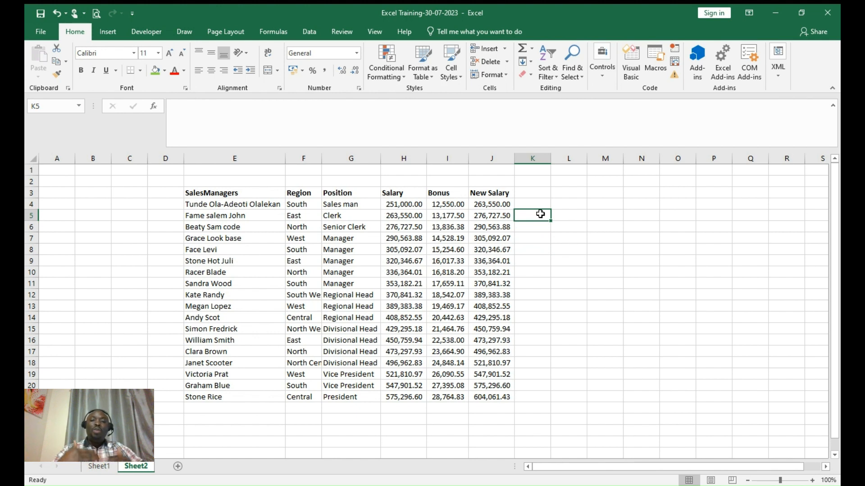
pyautogui.click(574, 306)
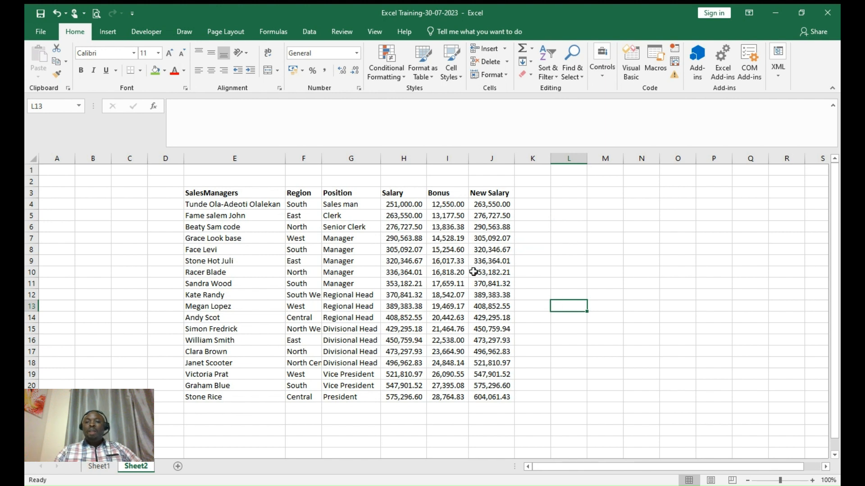
pyautogui.click(453, 261)
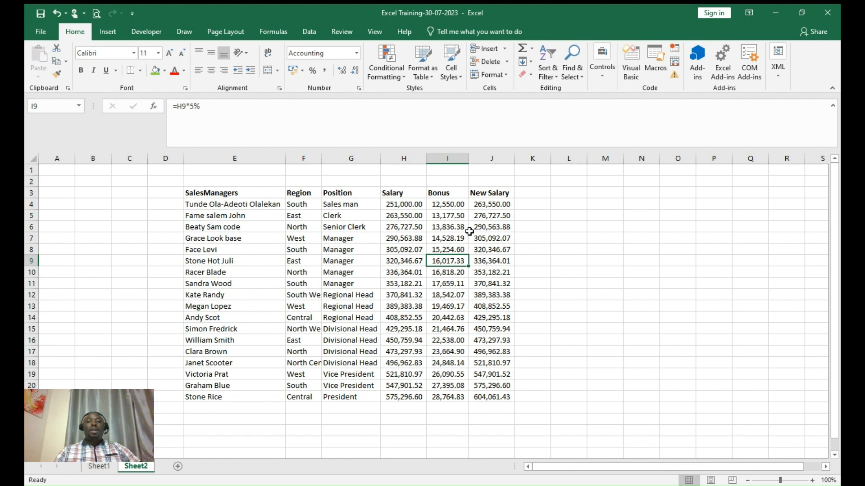
pyautogui.press('Up')
pyautogui.press('Up')
pyautogui.press('Up')
pyautogui.press('Up')
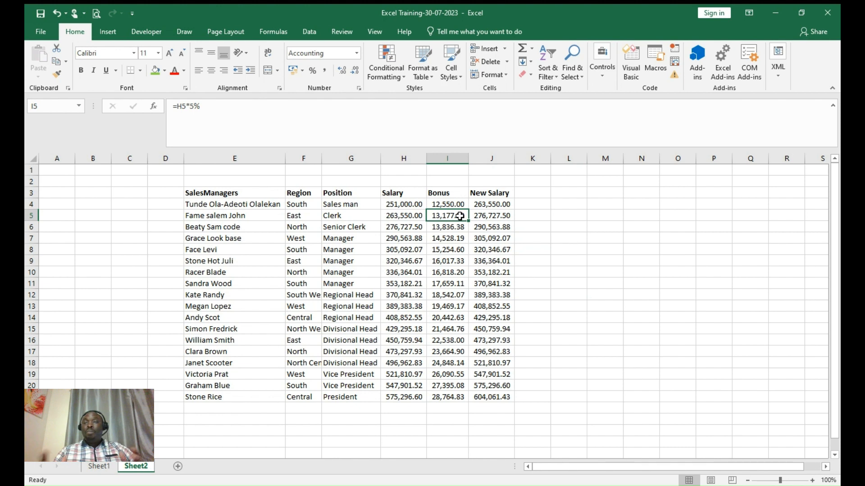
pyautogui.click(450, 205)
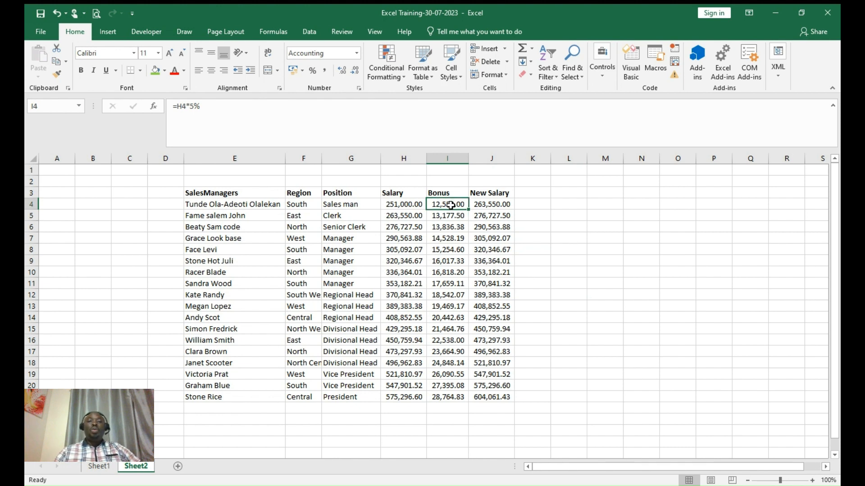
pyautogui.press('Down')
pyautogui.press('Down')
pyautogui.press('Down')
pyautogui.press('Down')
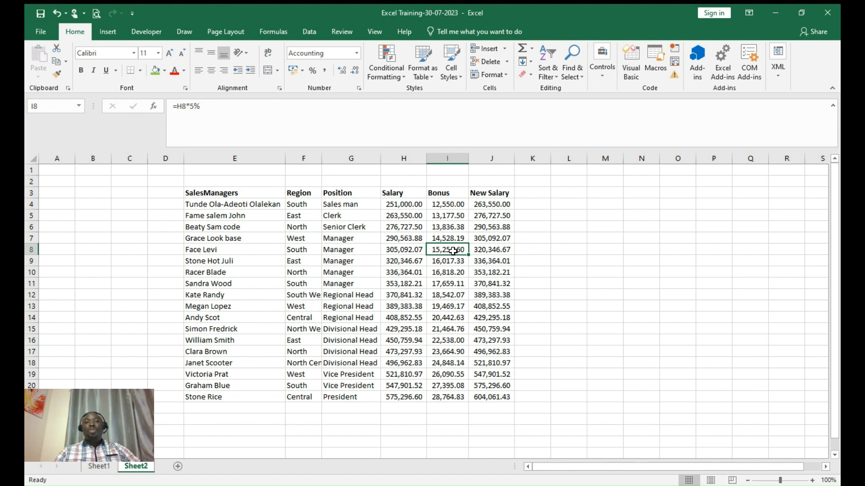
pyautogui.click(449, 227)
pyautogui.click(456, 284)
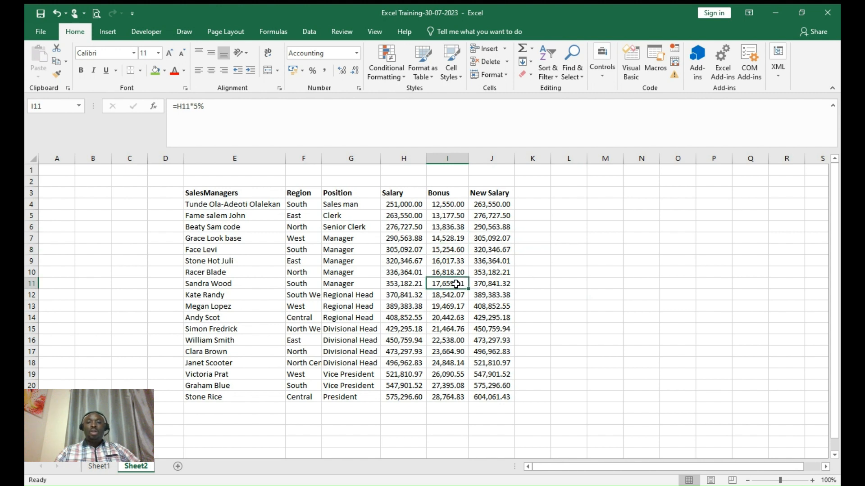
pyautogui.click(449, 207)
pyautogui.moveTo(449, 207); pyautogui.dragTo(444, 401)
pyautogui.press('Delete')
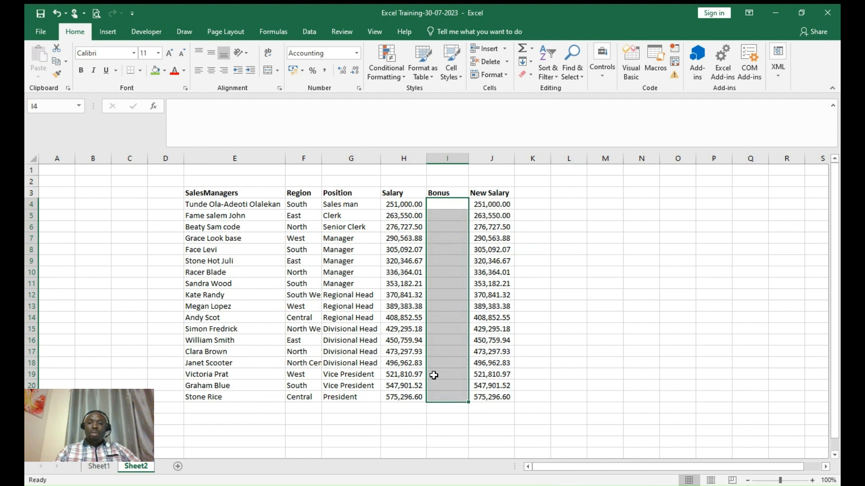
pyautogui.click(418, 181)
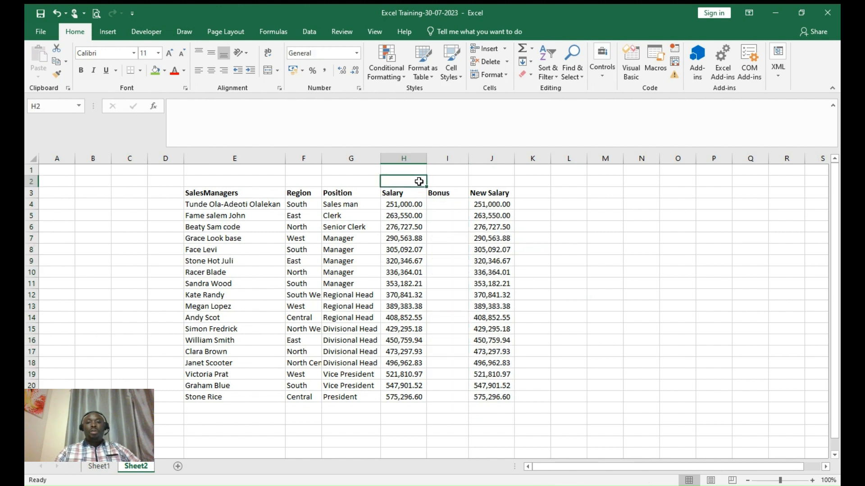
pyautogui.write('Rate')
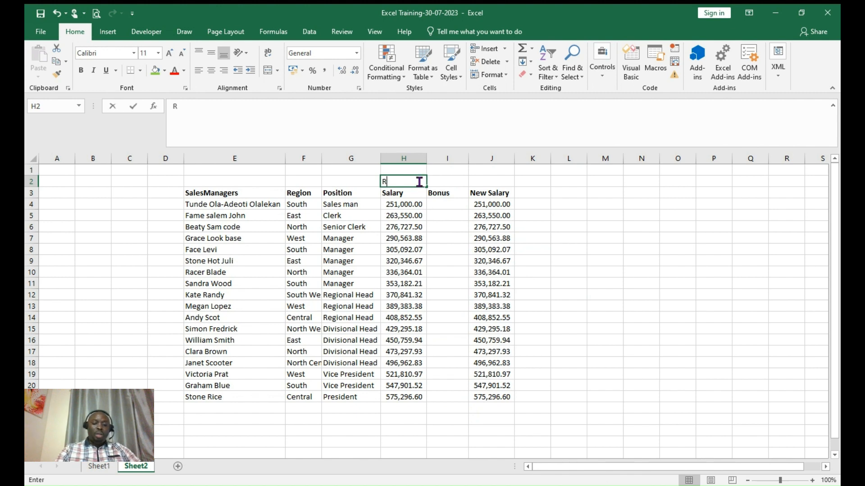
pyautogui.click(456, 182)
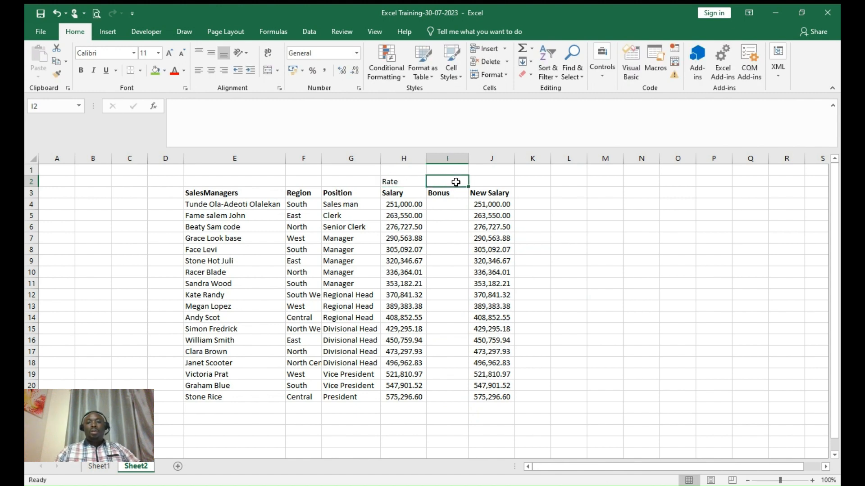
pyautogui.write('5%')
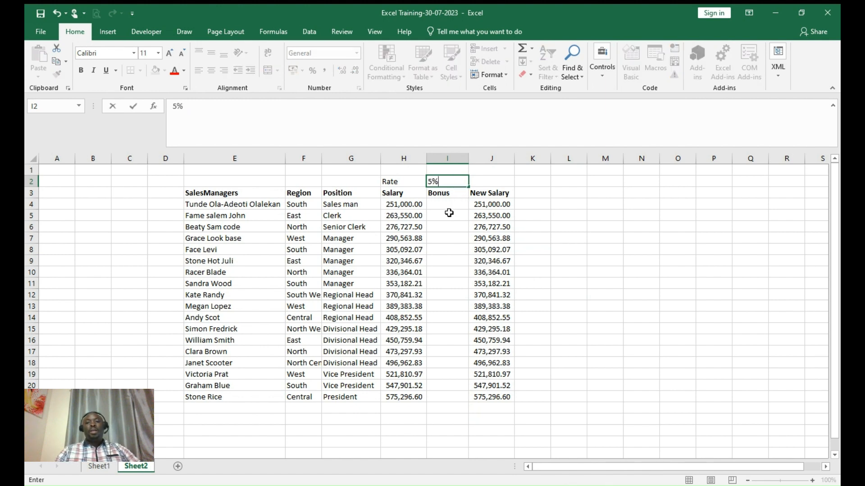
pyautogui.click(448, 204)
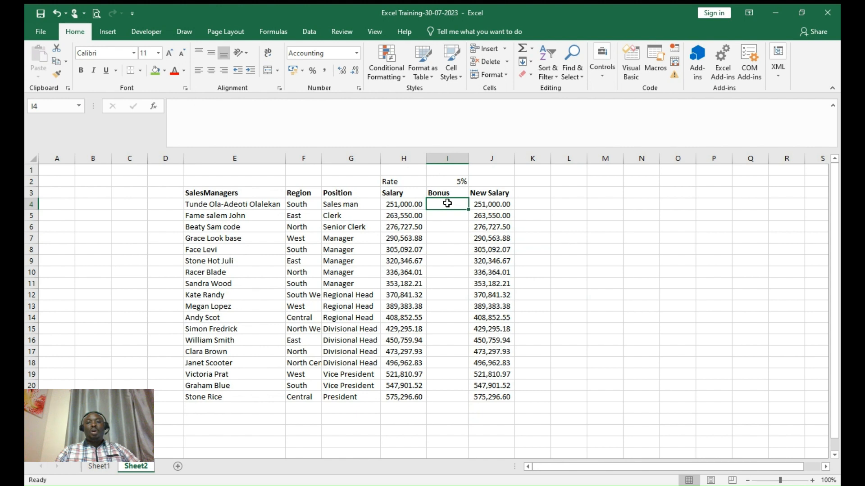
pyautogui.write('=')
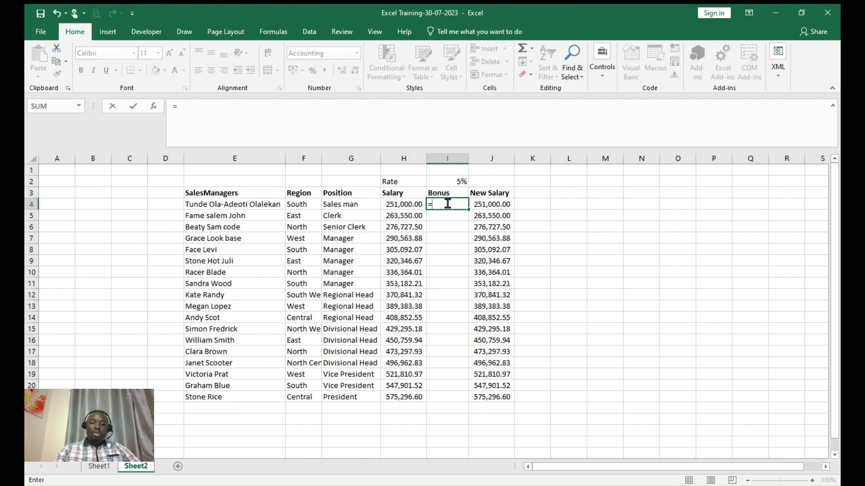
pyautogui.click(412, 204)
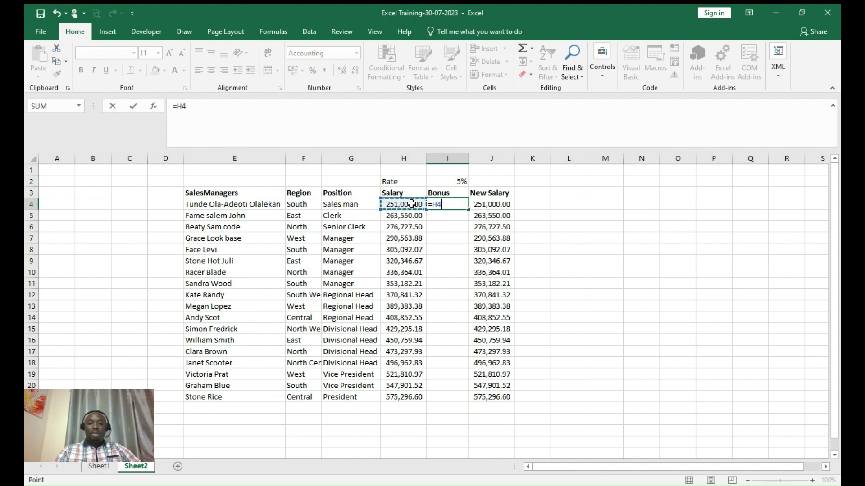
pyautogui.write('*&')
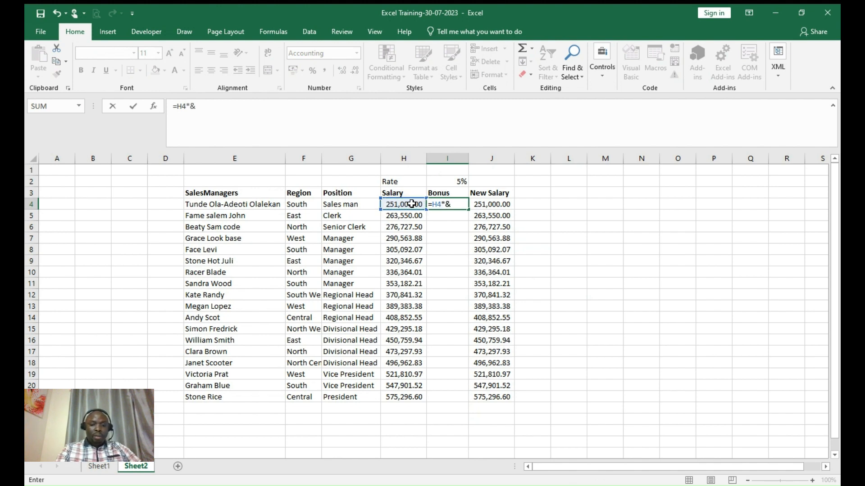
pyautogui.press('BackSpace')
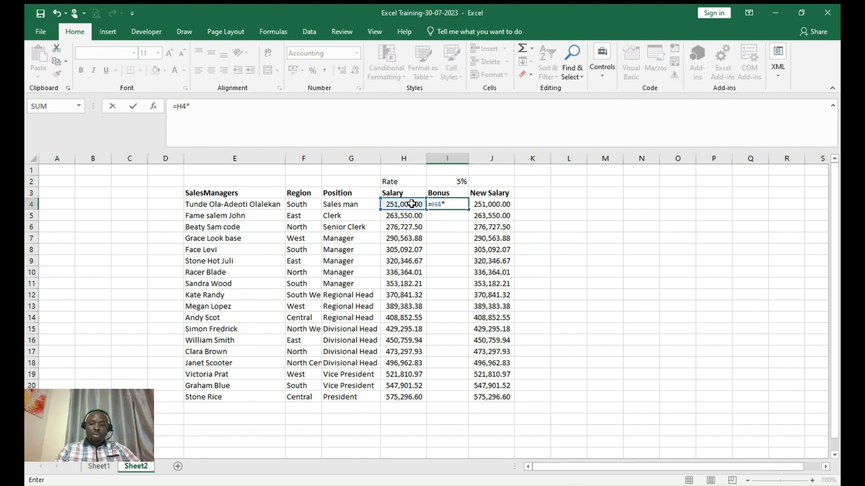
pyautogui.click(452, 184)
pyautogui.press('Return')
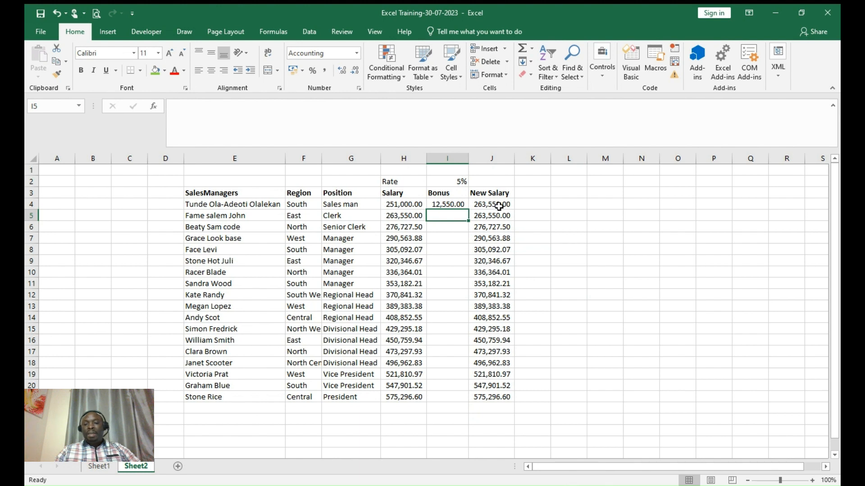
pyautogui.click(459, 205)
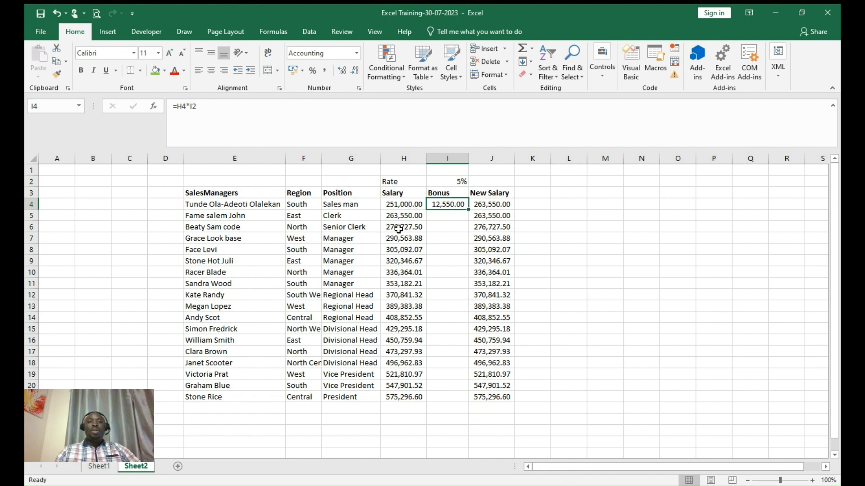
# - Change I4's bonus formula to =H4*$I$2 with an absolute Rate reference
pyautogui.click(190, 107)
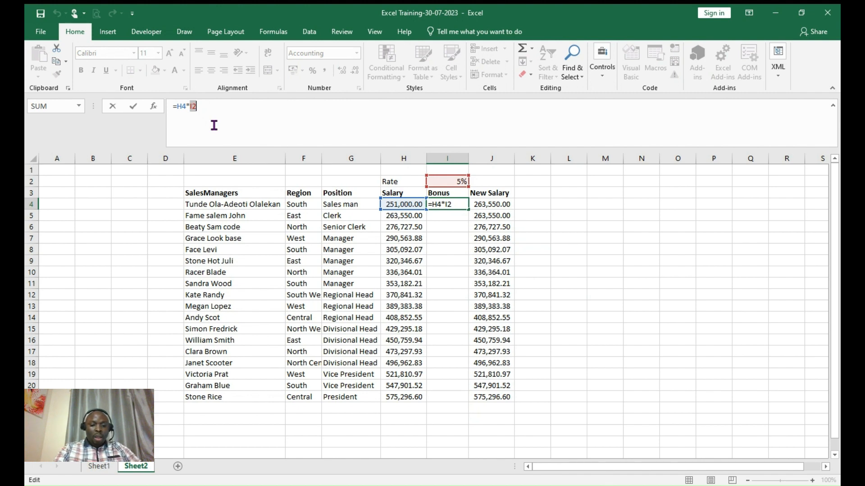
pyautogui.press('F4')
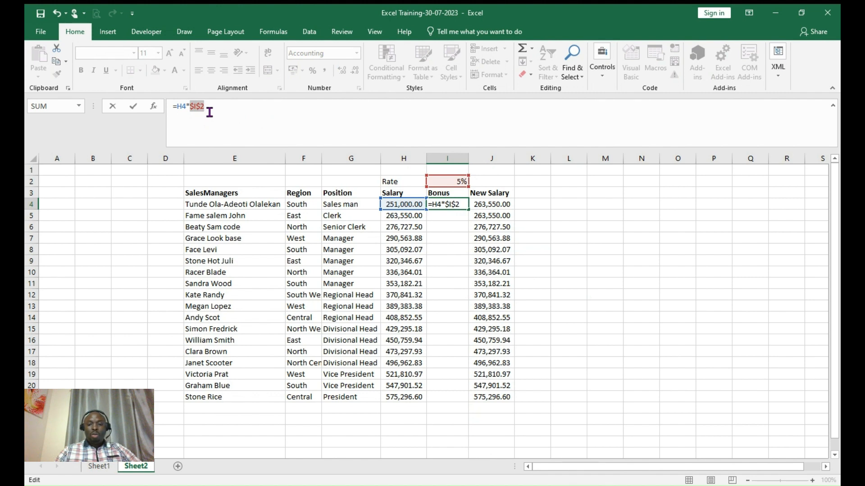
pyautogui.press('Return')
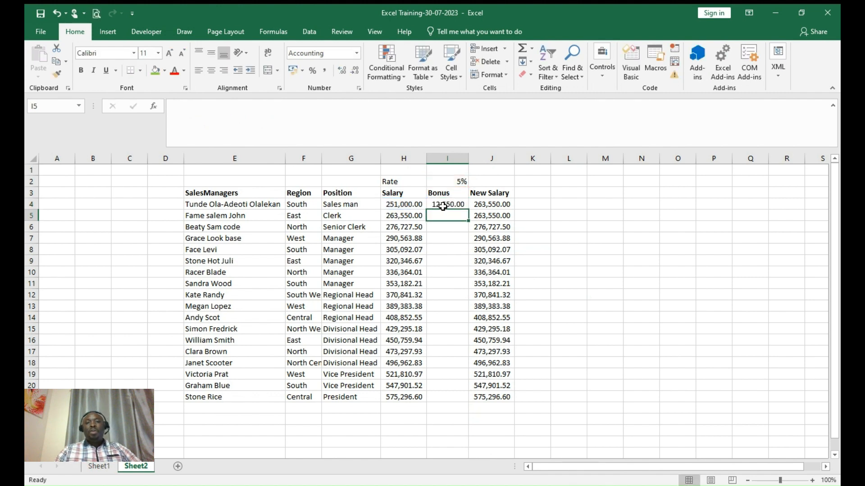
pyautogui.click(445, 205)
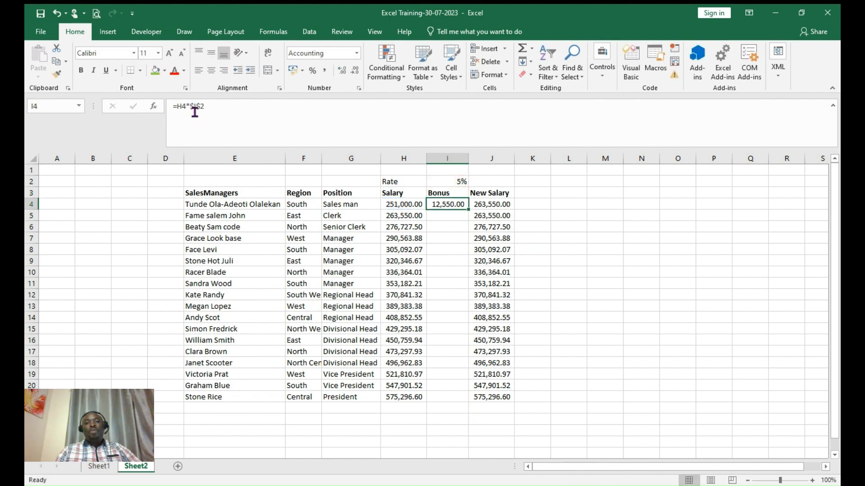
# - Fill =H4*$I$2 down to I21 and check that row 6 uses H6 and $I$2
pyautogui.doubleClick(471, 210)
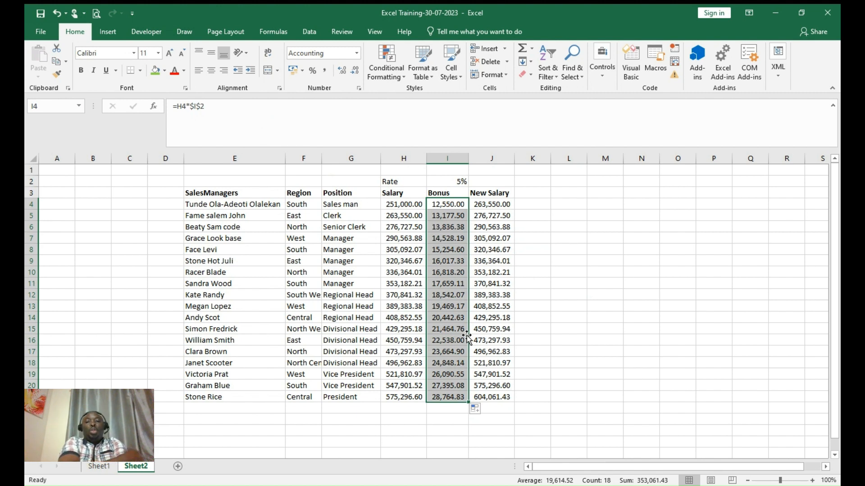
pyautogui.click(398, 226)
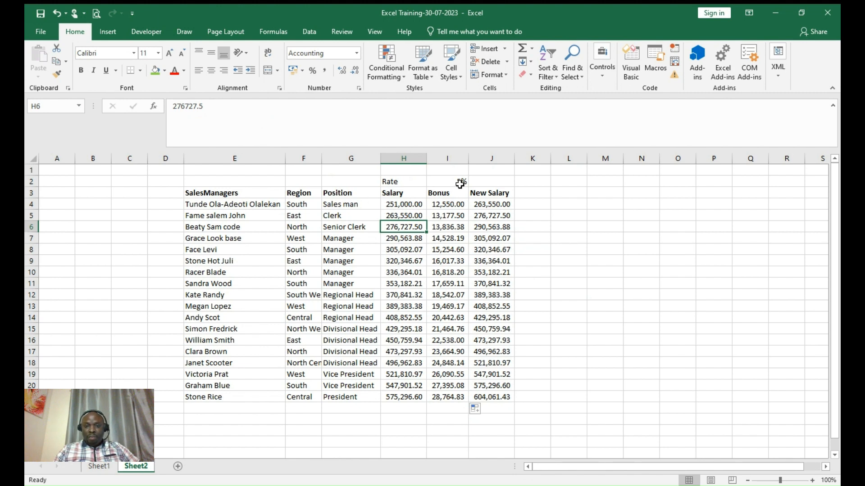
pyautogui.click(455, 202)
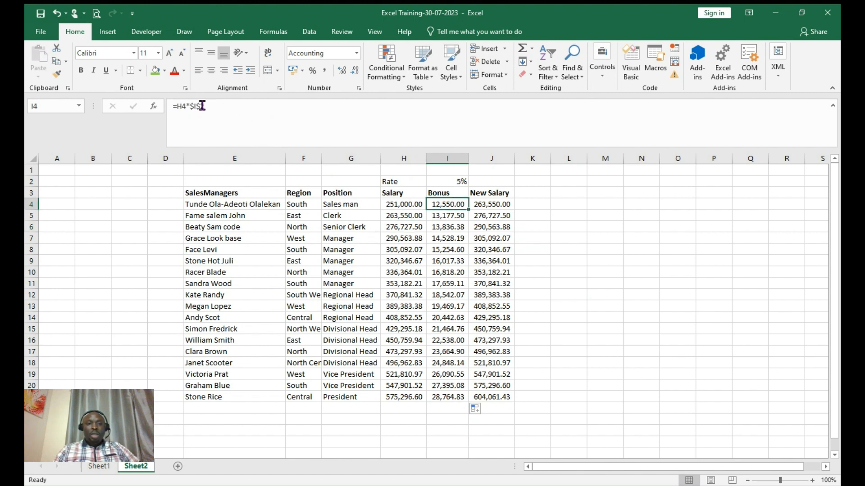
pyautogui.click(450, 227)
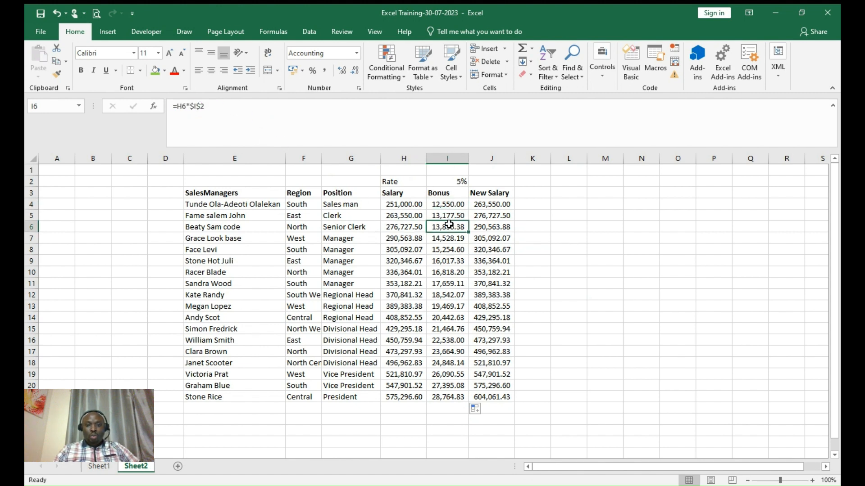
# - Step through the Bonus formulas down to row 20 to confirm the fixed $I$2 rate
pyautogui.click(452, 251)
pyautogui.click(450, 286)
pyautogui.click(451, 295)
pyautogui.click(451, 306)
pyautogui.click(450, 319)
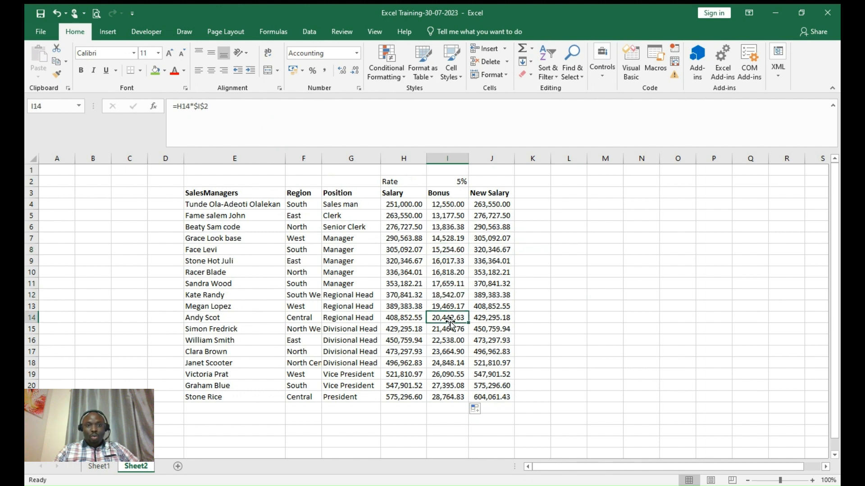
pyautogui.click(451, 361)
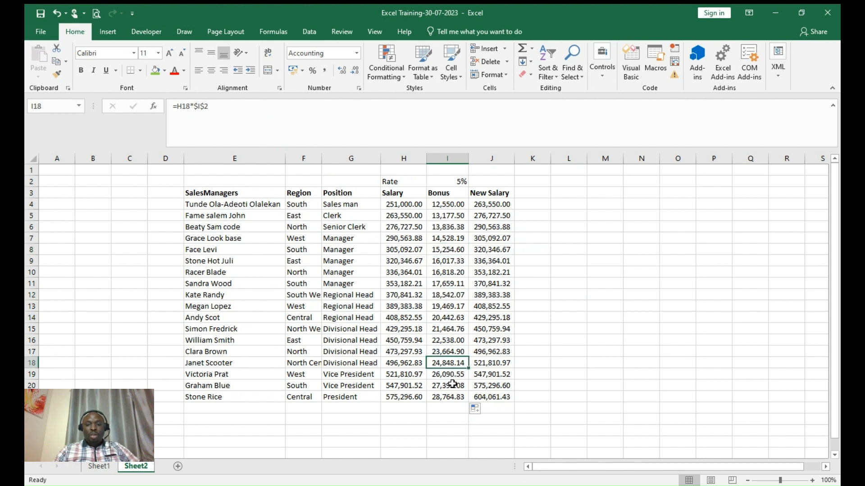
pyautogui.click(452, 384)
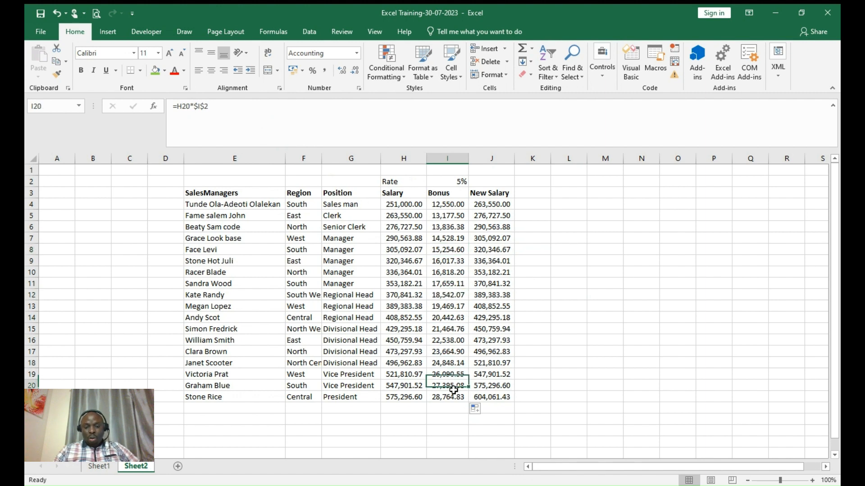
pyautogui.click(363, 409)
# - Label G22 Total and sum the Salary column in H22 with AutoSum
pyautogui.write('T')
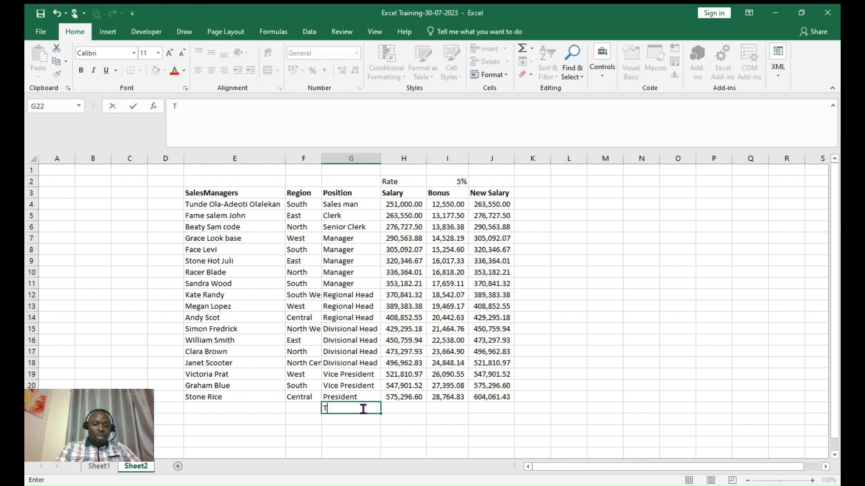
pyautogui.write('otal')
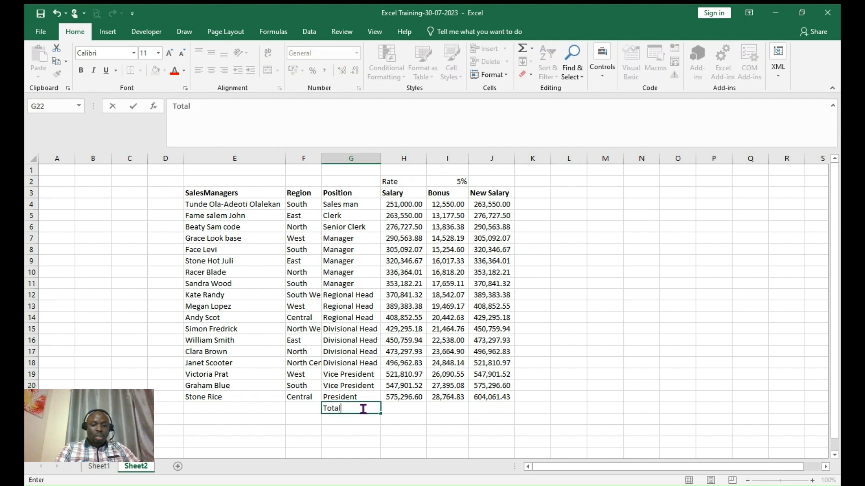
pyautogui.press('Tab')
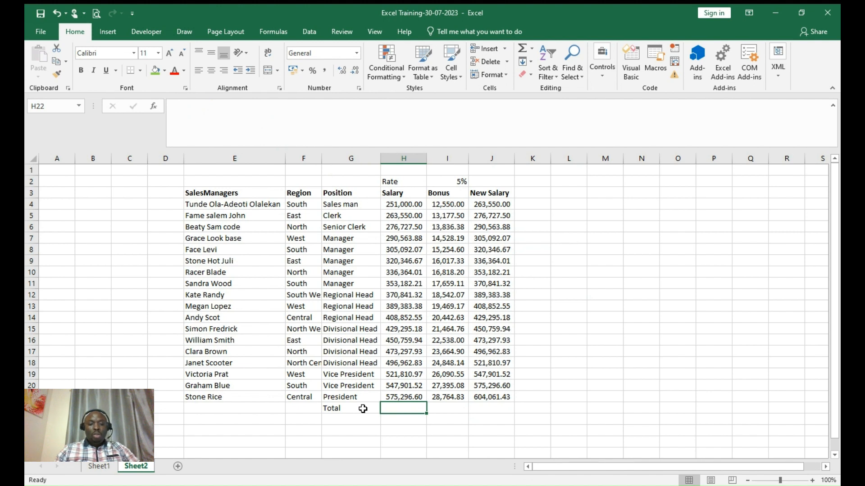
pyautogui.hotkey('alt', '=')
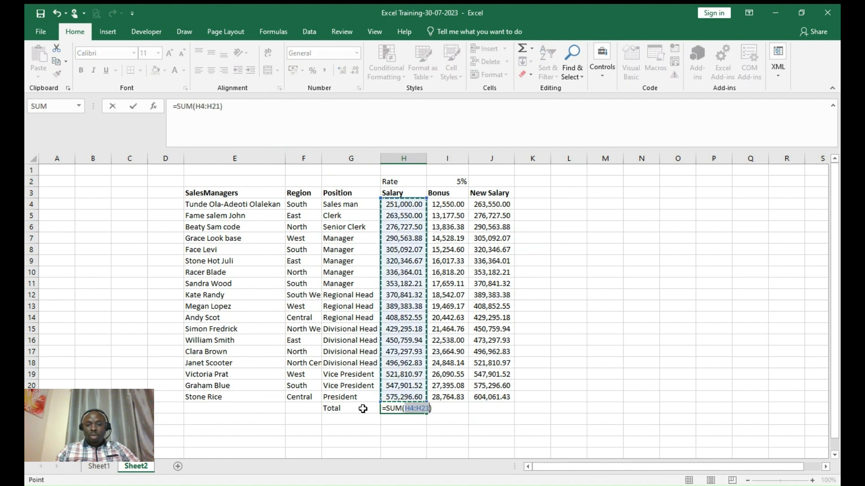
pyautogui.press('Return')
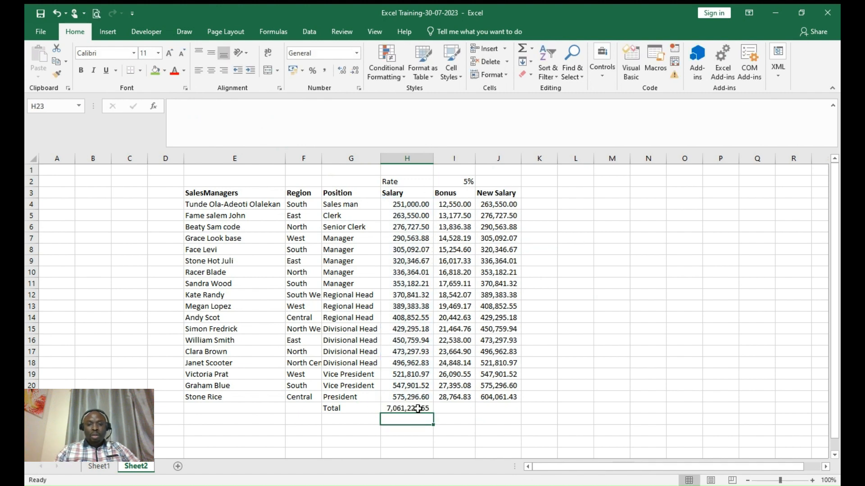
# - Copy the total across to Bonus and New Salary, and autofit columns I and J
pyautogui.click(418, 409)
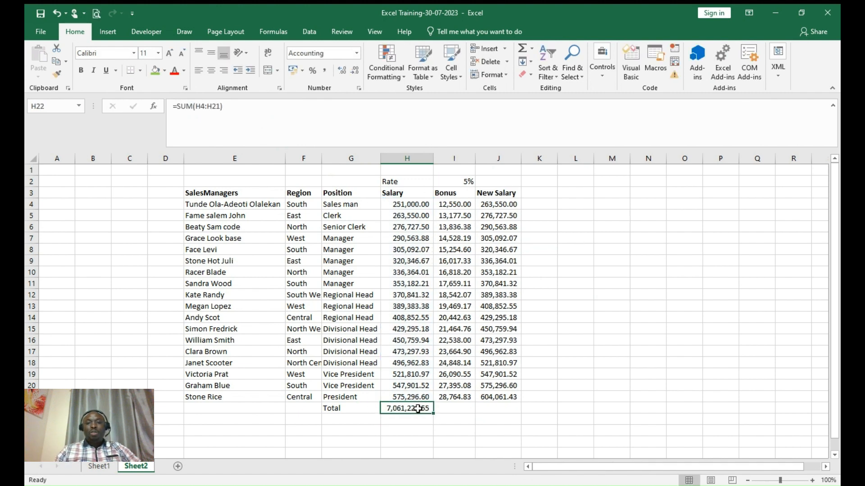
pyautogui.moveTo(433, 413); pyautogui.dragTo(518, 413)
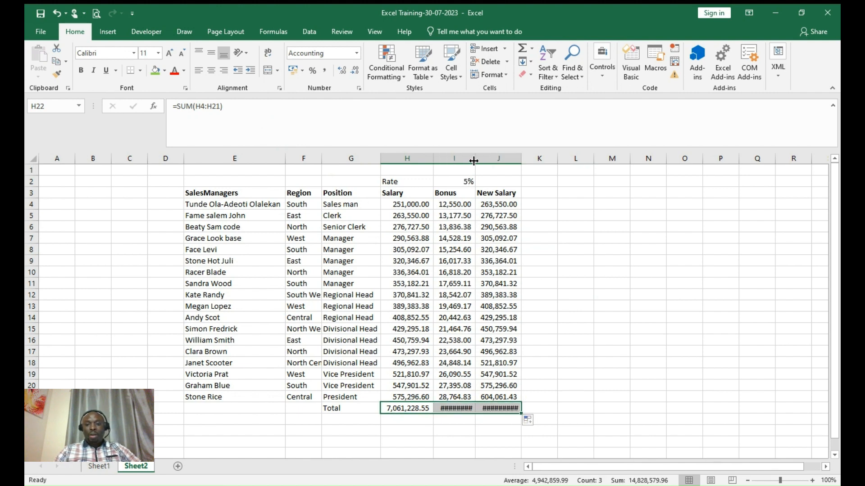
pyautogui.moveTo(474, 160); pyautogui.dragTo(474, 160)
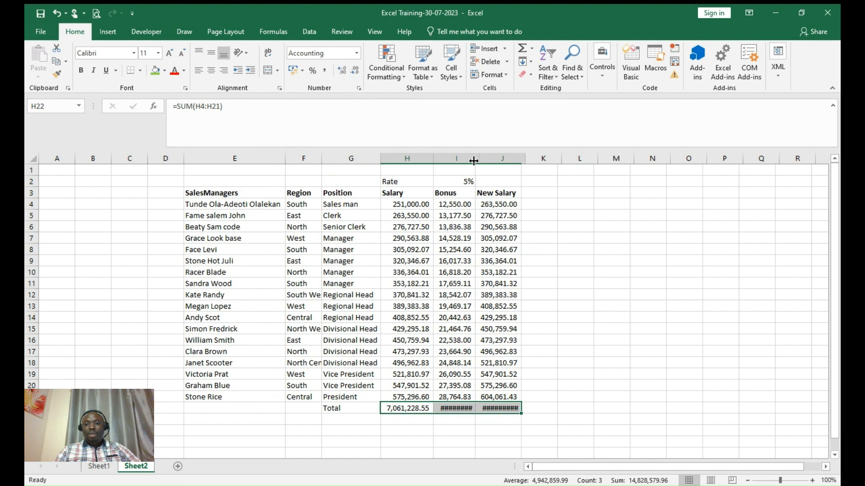
pyautogui.doubleClick(525, 158)
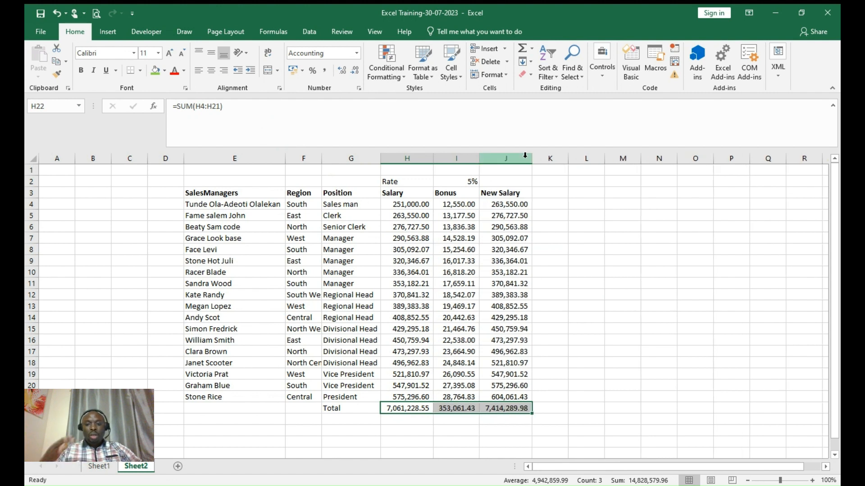
pyautogui.click(592, 262)
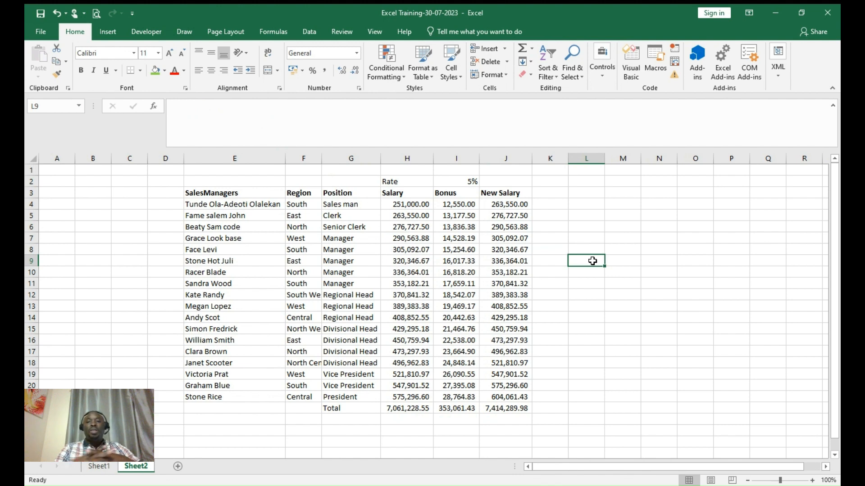
# - Change the Rate in I2 from 5% to 7% and check a recalculated Bonus formula
pyautogui.click(586, 204)
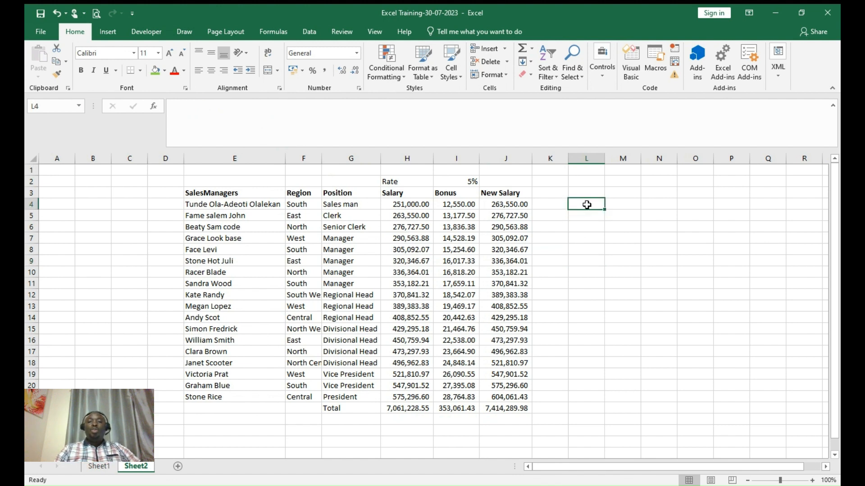
pyautogui.click(467, 181)
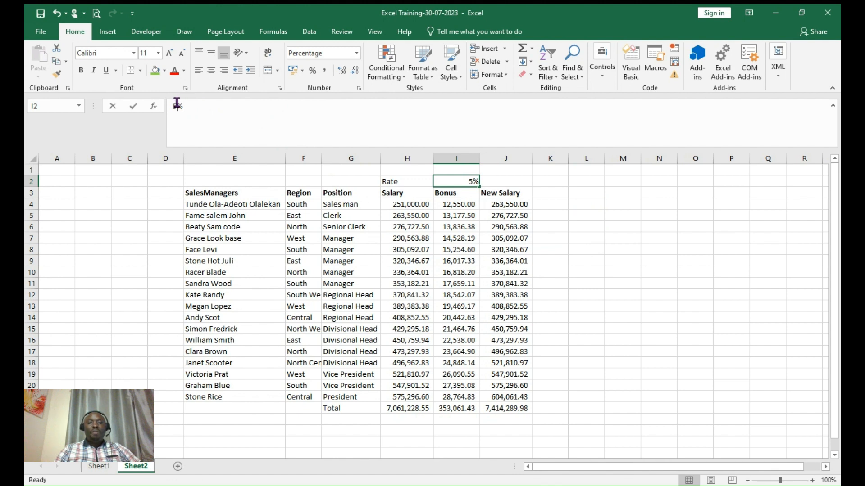
pyautogui.press('BackSpace')
pyautogui.write('7')
pyautogui.press('Return')
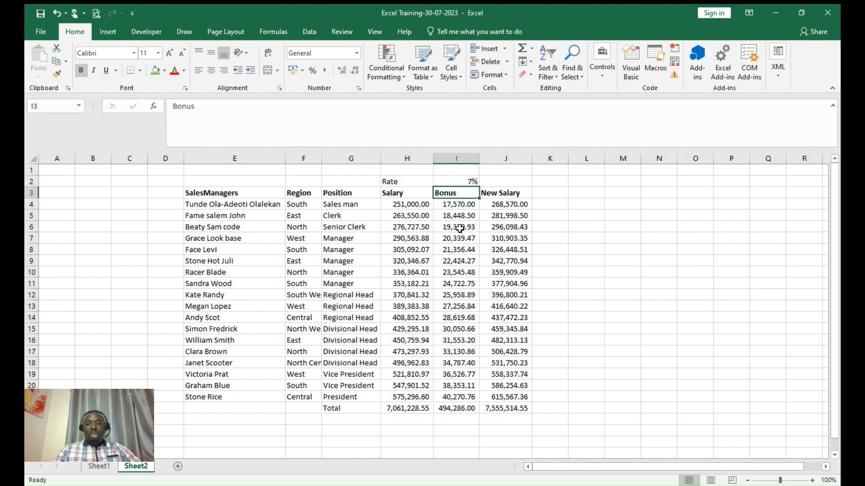
pyautogui.click(459, 280)
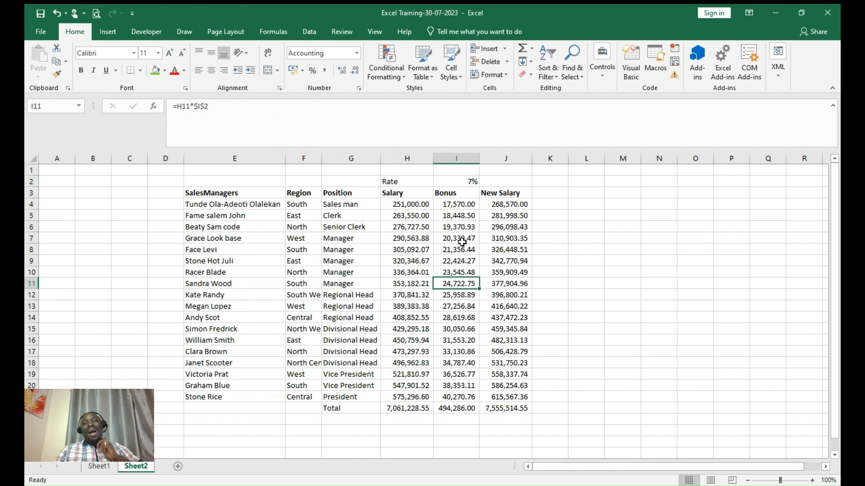
pyautogui.click(464, 184)
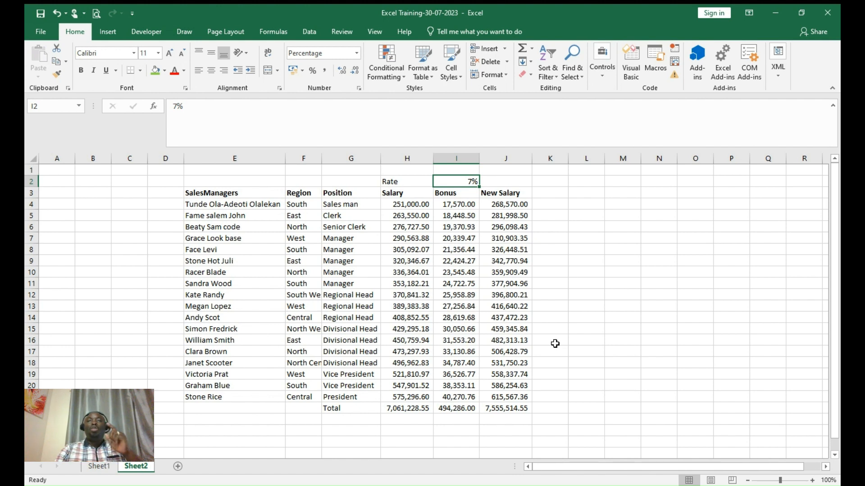
pyautogui.click(570, 264)
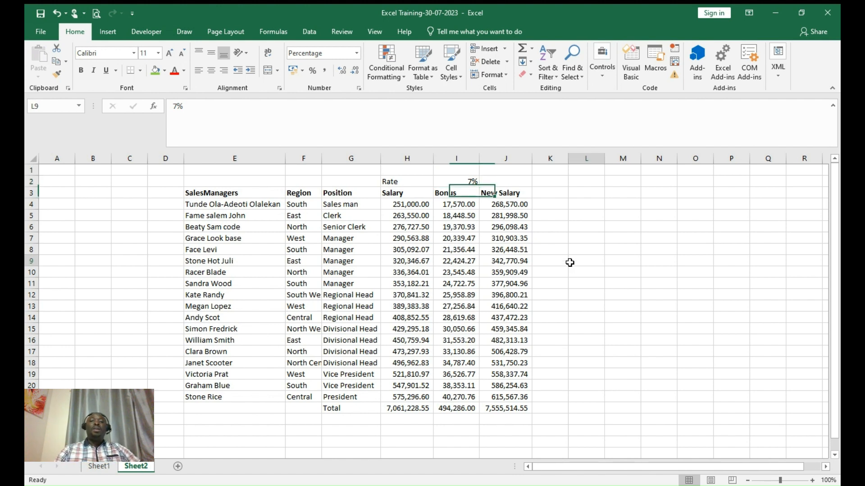
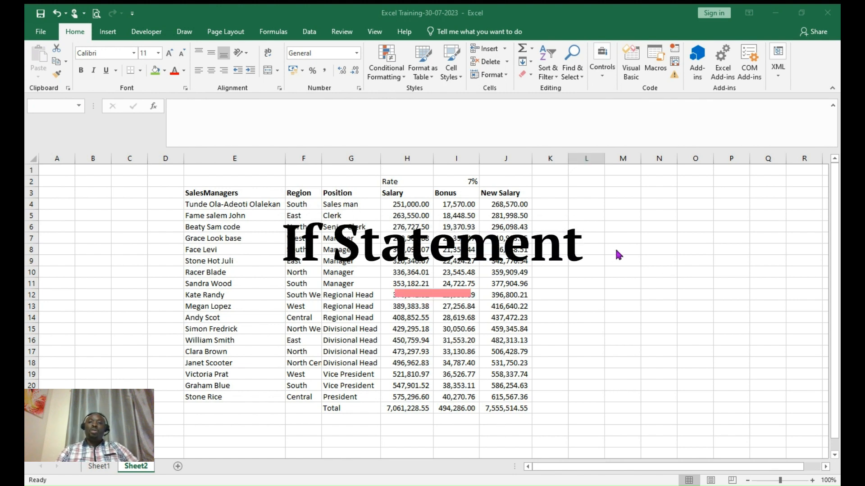
# - Start an IF formula in K4 testing whether J4 exceeds 400000
pyautogui.click(573, 224)
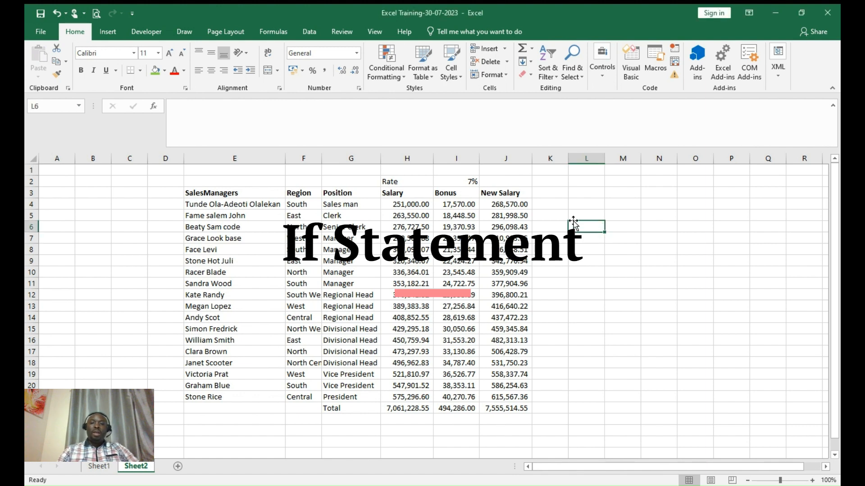
pyautogui.click(542, 201)
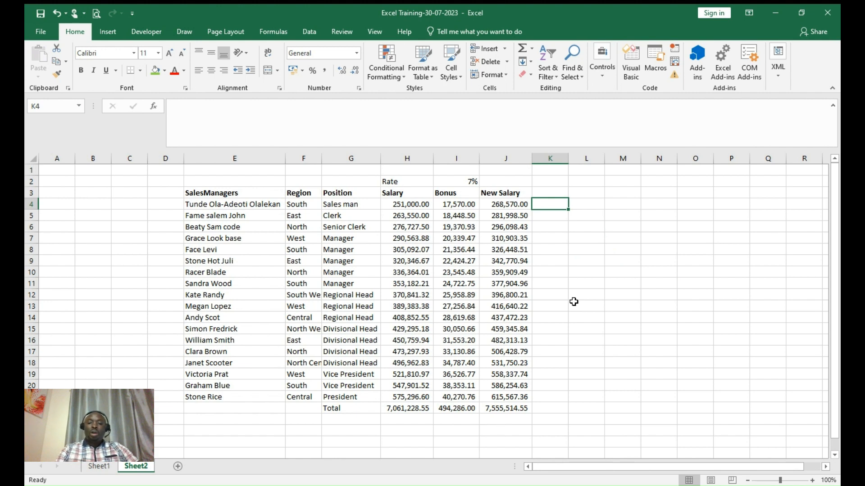
pyautogui.write('=')
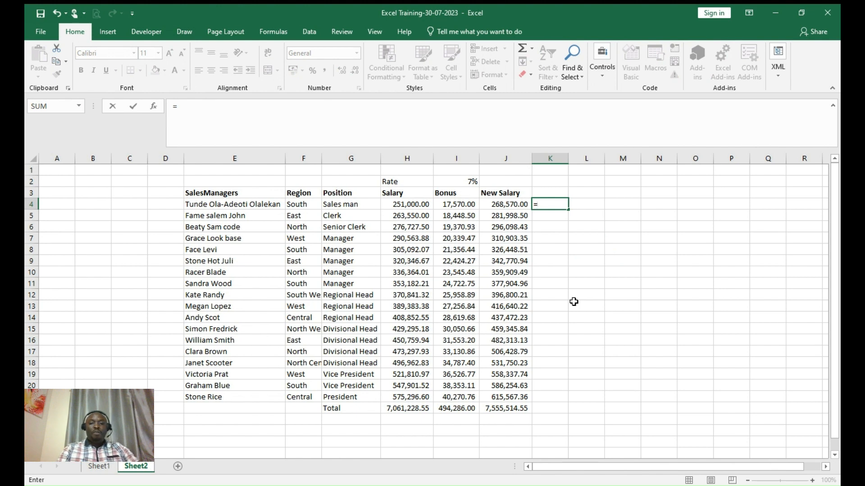
pyautogui.write('if')
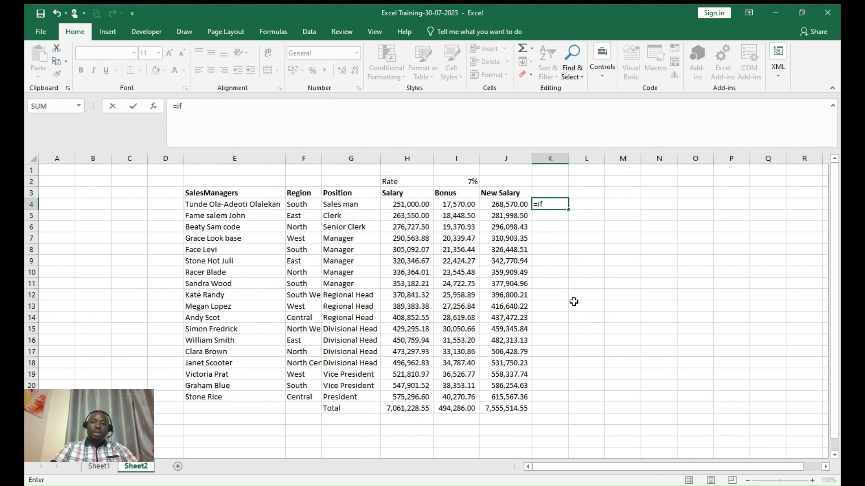
pyautogui.write('(')
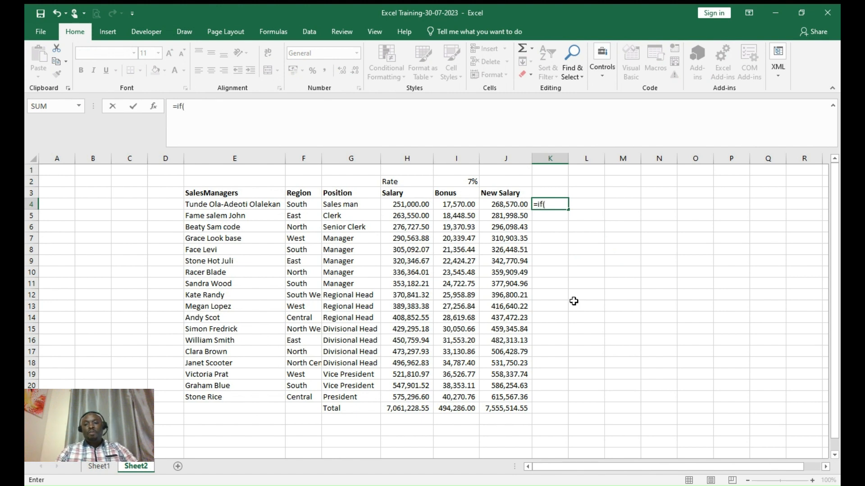
pyautogui.click(508, 204)
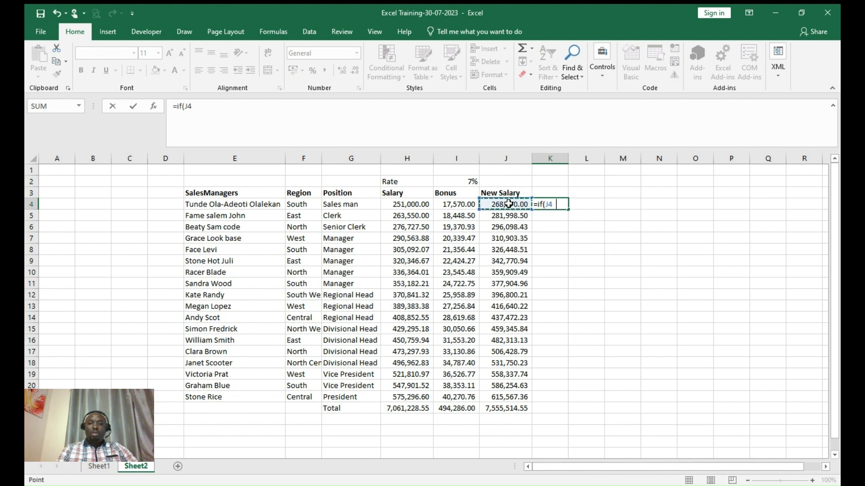
pyautogui.write('=')
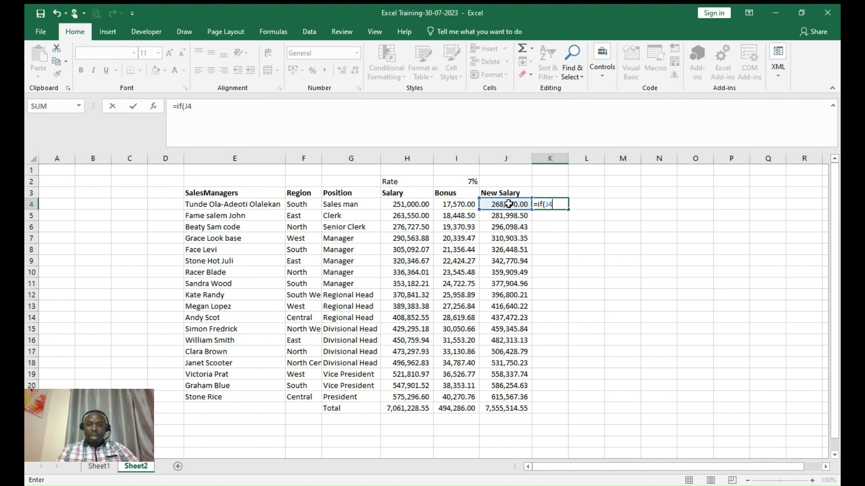
pyautogui.write('>')
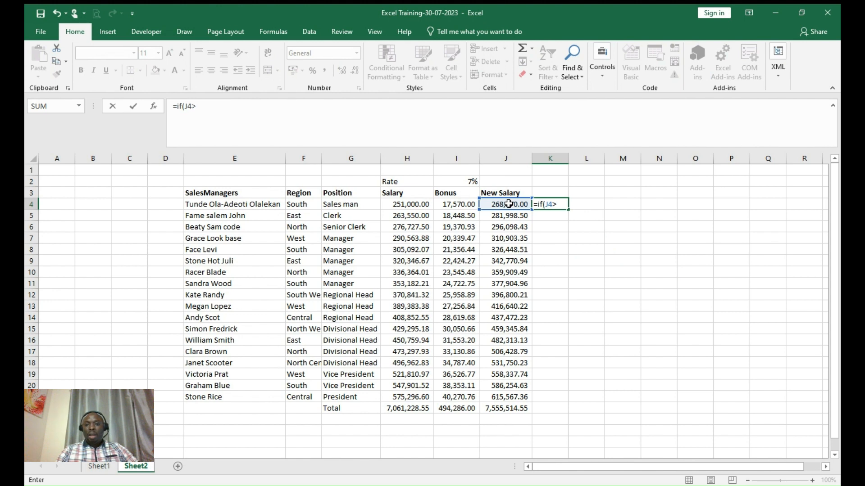
pyautogui.write('40')
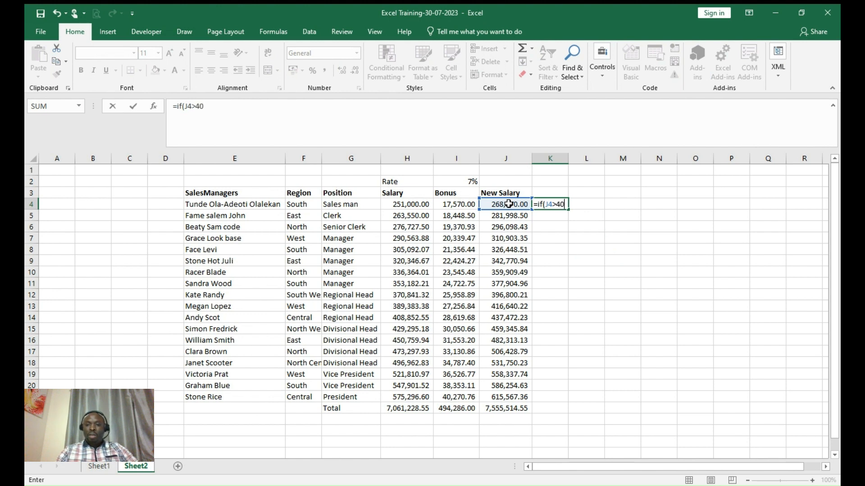
pyautogui.write('0000')
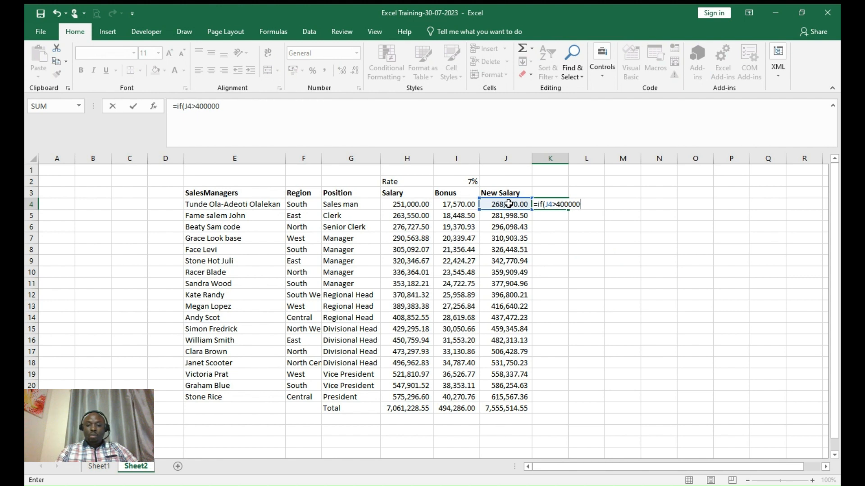
pyautogui.write(',')
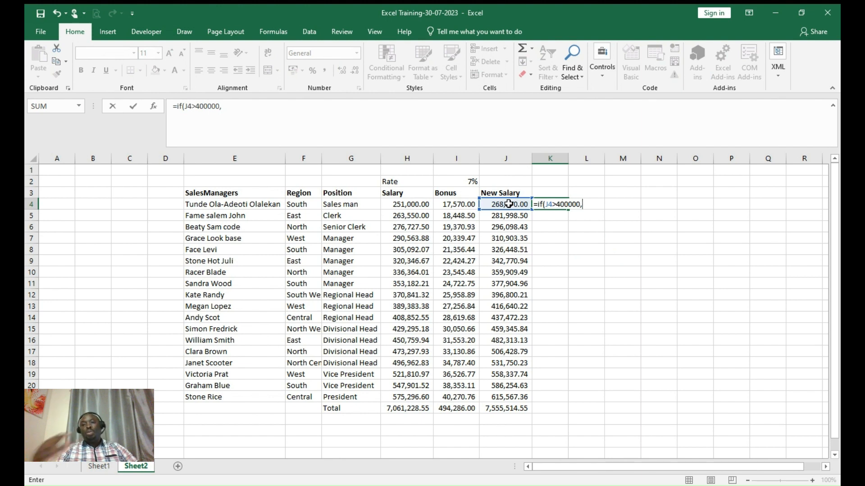
# - Complete the formula as =if(J4>400000,0) so it returns 0 when true, and enter it
pyautogui.press('BackSpace')
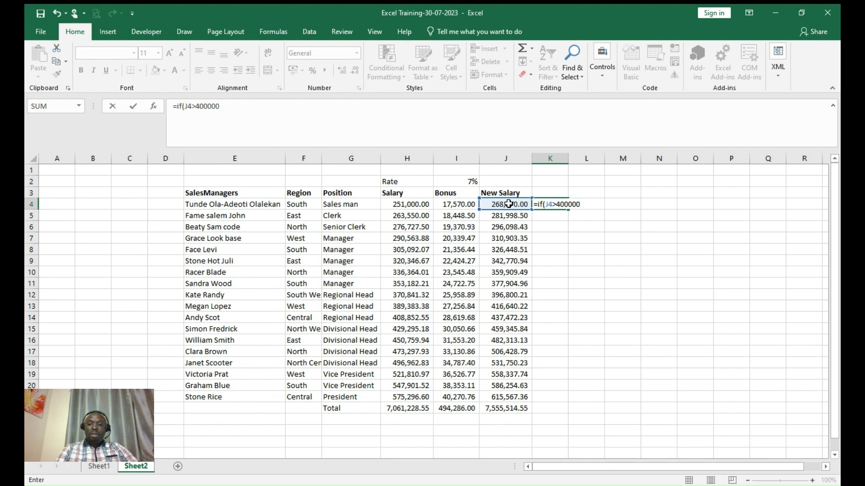
pyautogui.write(')')
pyautogui.press('Return')
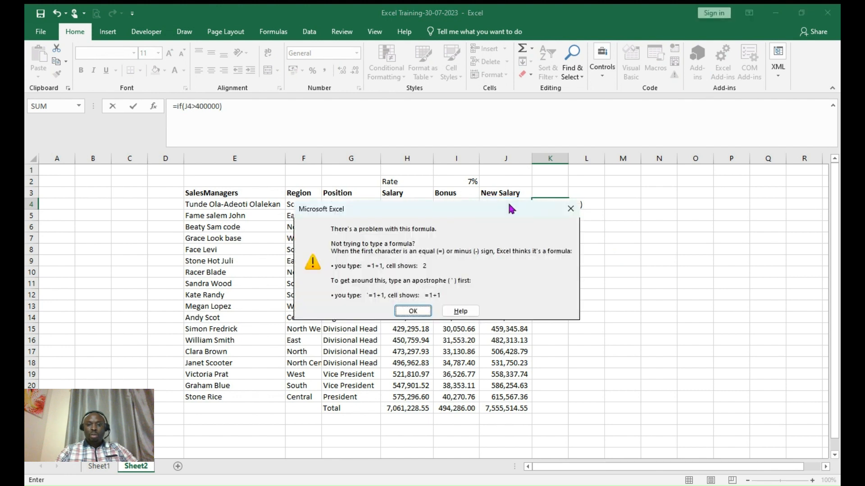
pyautogui.click(413, 311)
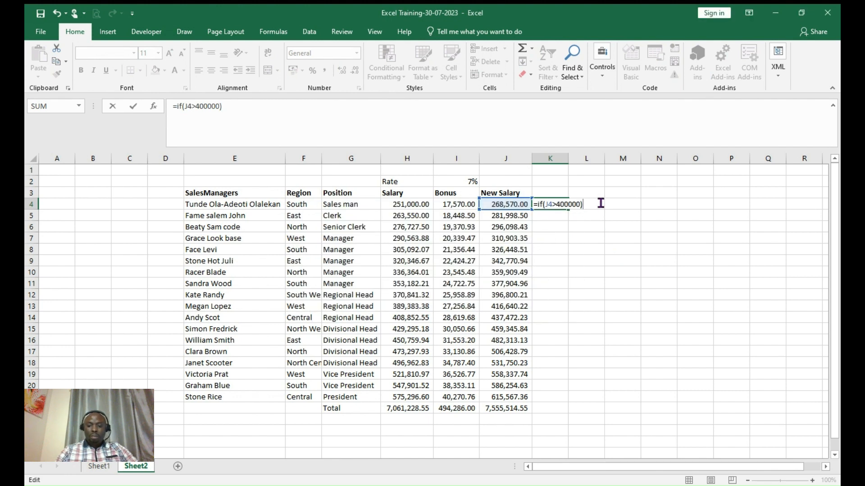
pyautogui.press('Left')
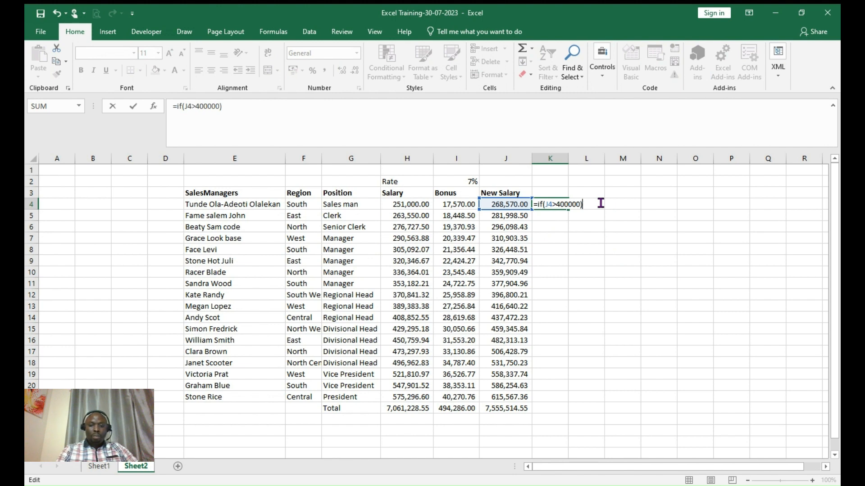
pyautogui.write(',0')
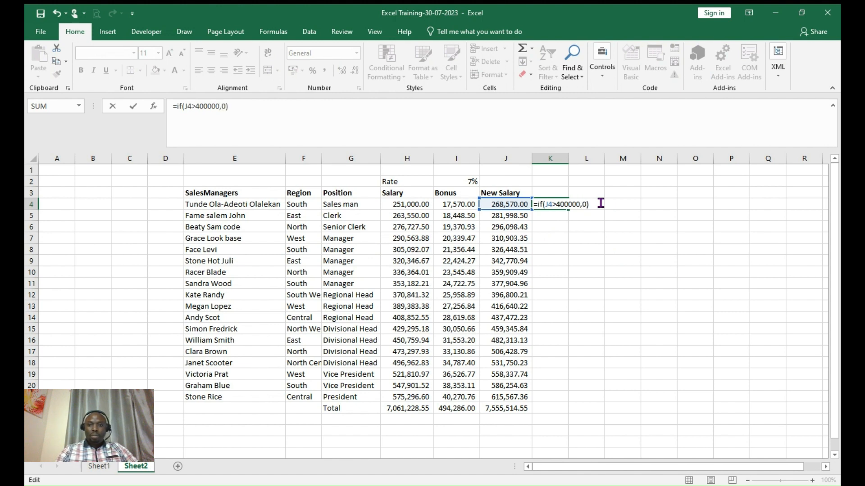
pyautogui.press('Return')
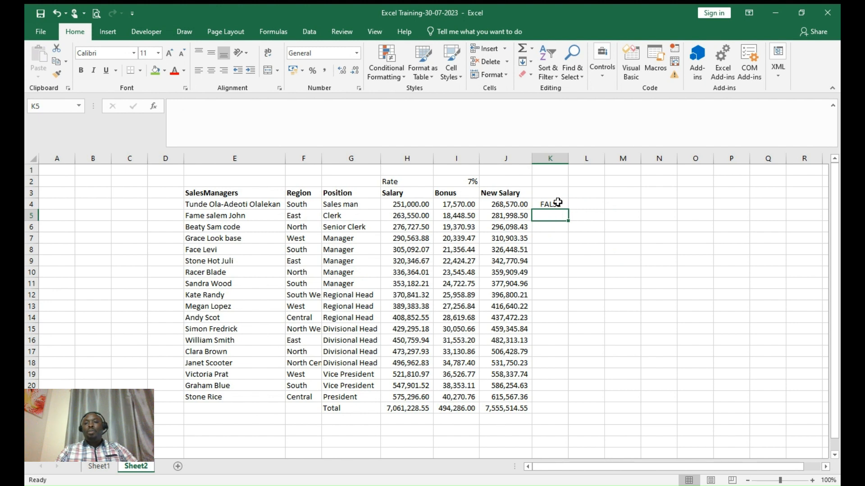
# - Fill K4's IF formula down to row 21 and check the copied formula in K14
pyautogui.click(557, 206)
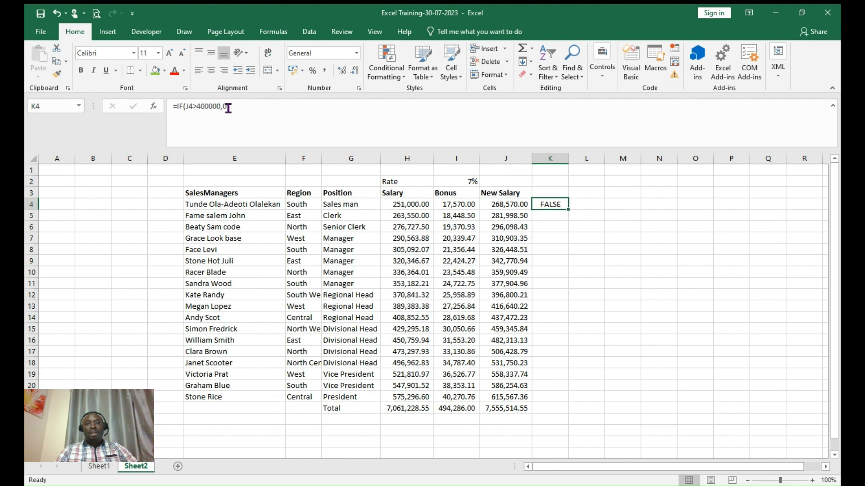
pyautogui.click(568, 209)
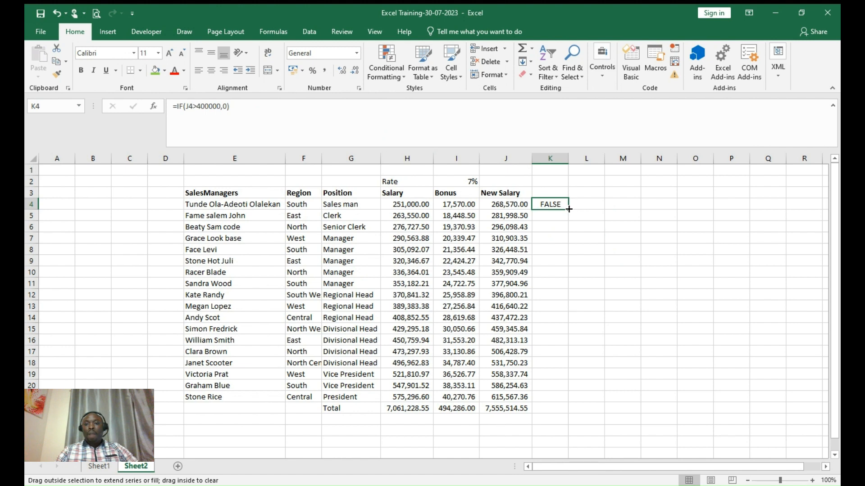
pyautogui.click(506, 205)
pyautogui.click(554, 206)
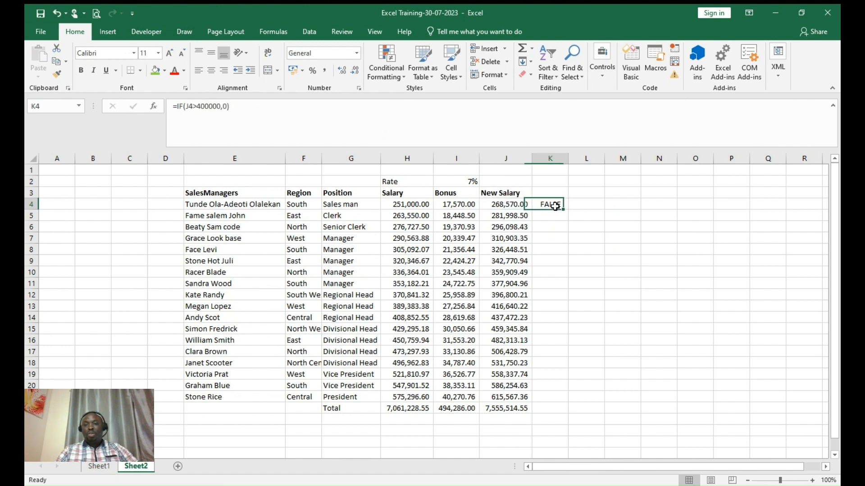
pyautogui.doubleClick(568, 209)
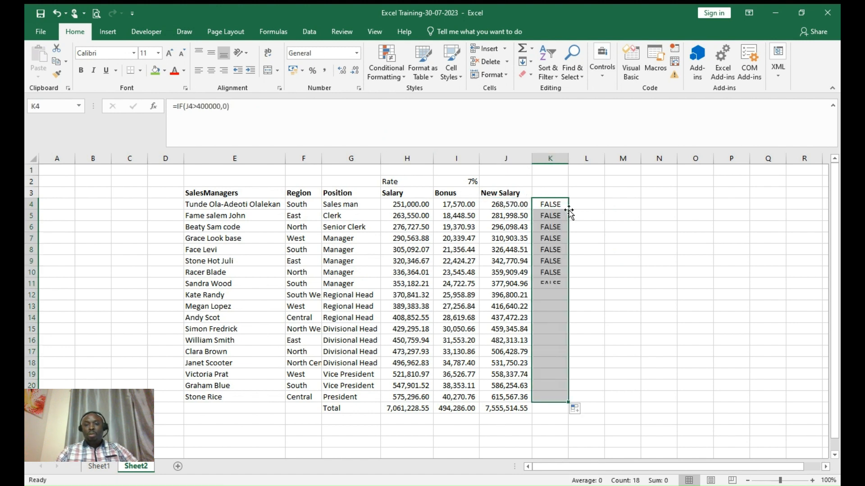
pyautogui.click(550, 314)
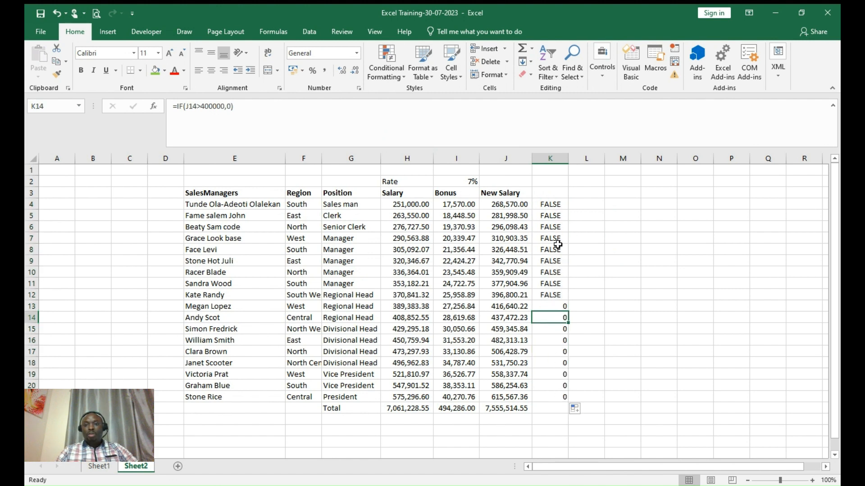
pyautogui.click(554, 206)
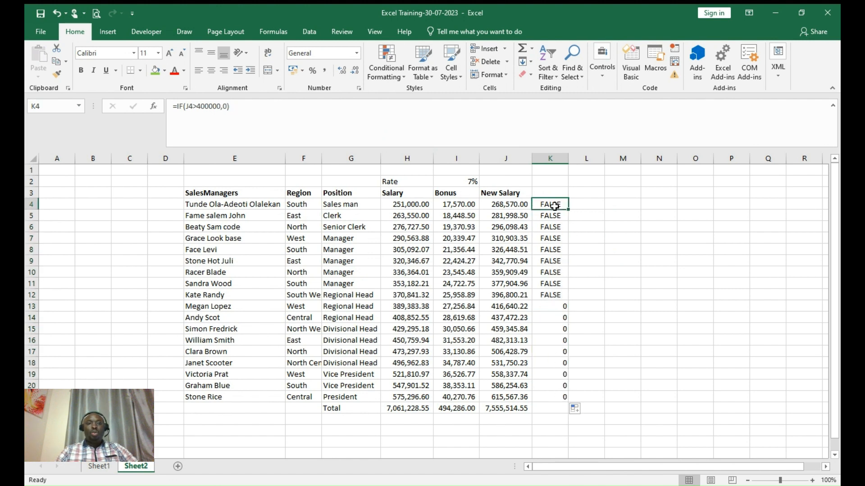
# - Change K4's true result from 0 to TRUE and refill the formula down to row 21
pyautogui.click(225, 105)
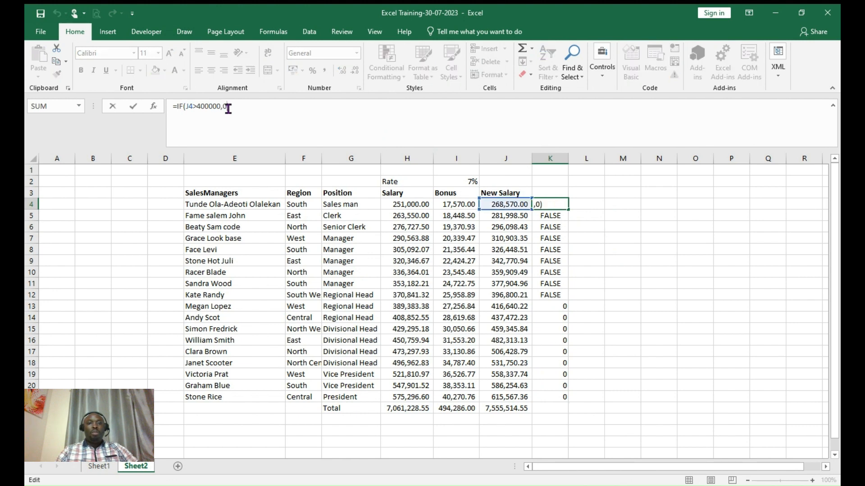
pyautogui.press('BackSpace')
pyautogui.write('T')
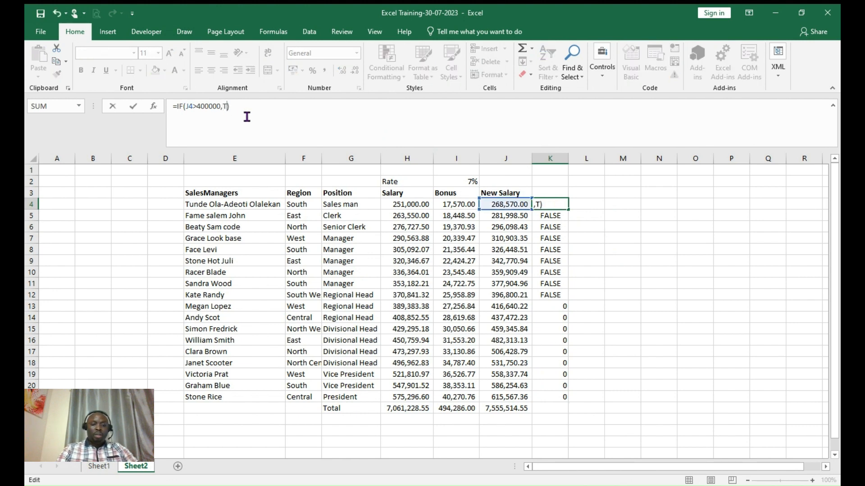
pyautogui.write('RUE')
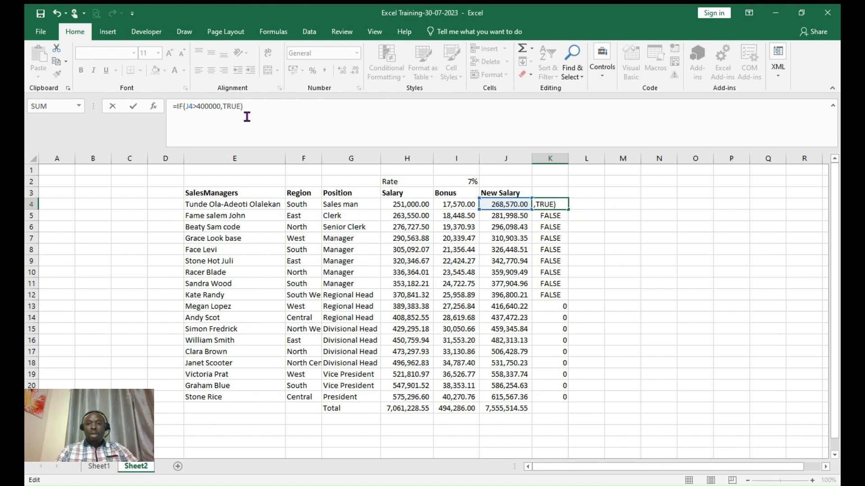
pyautogui.press('Return')
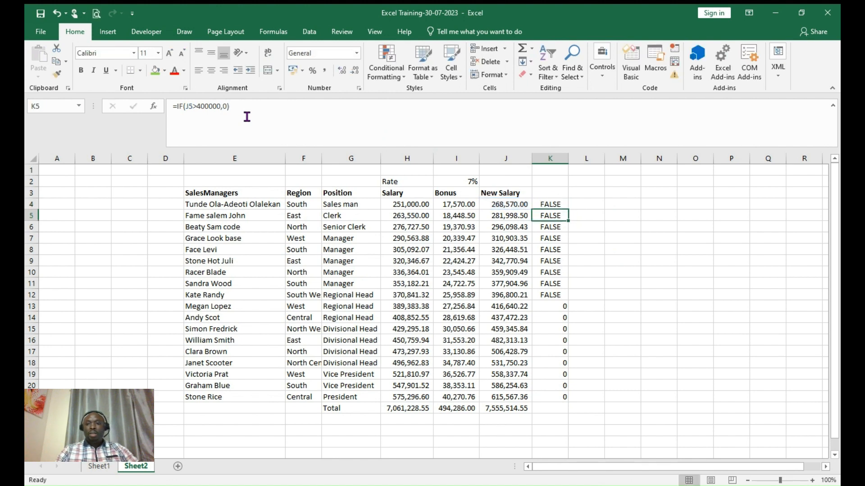
pyautogui.click(552, 205)
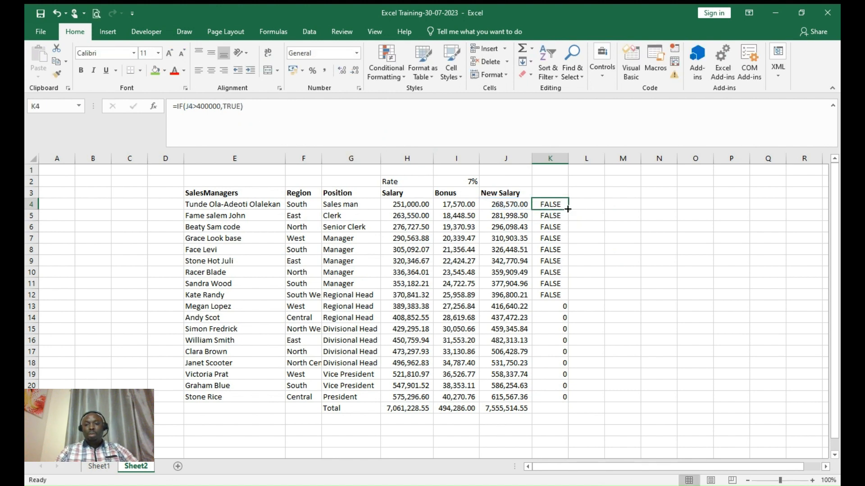
pyautogui.doubleClick(568, 209)
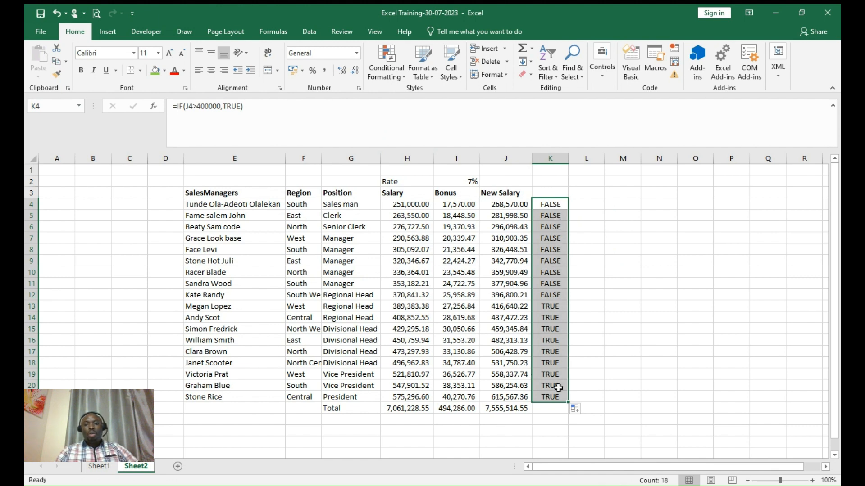
pyautogui.click(507, 311)
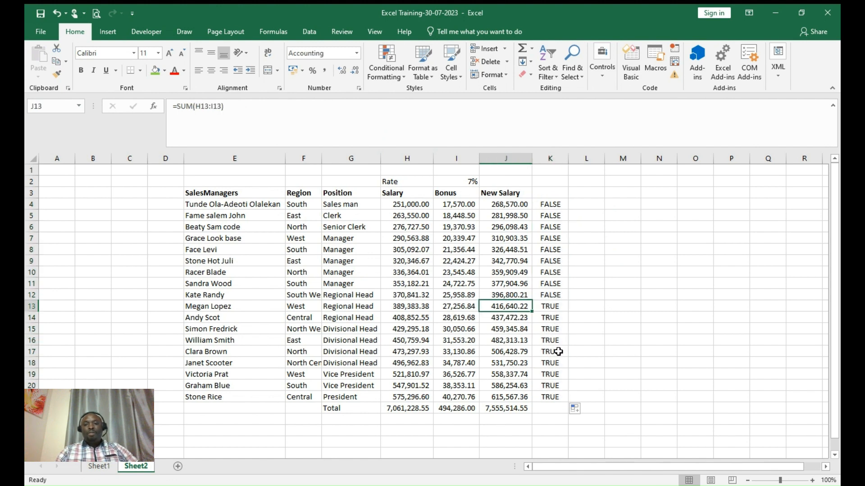
# - Rewrite K4's formula to return "Yes" instead of TRUE, adding a comma for the false result
pyautogui.click(548, 227)
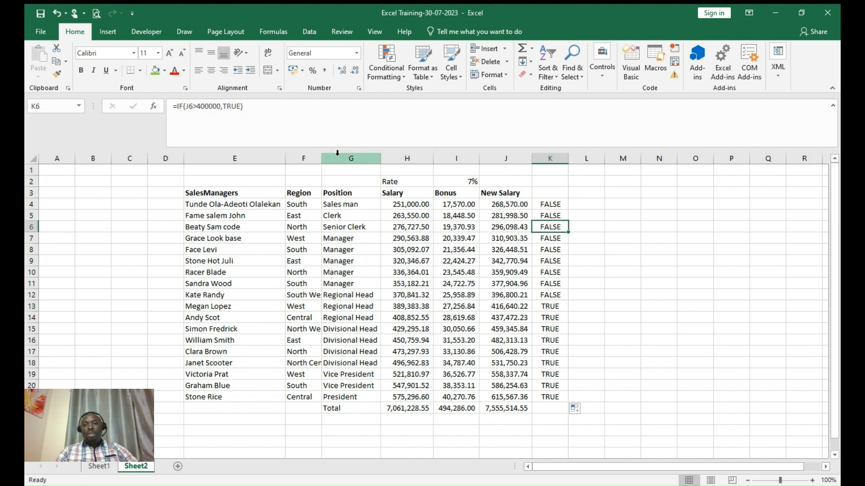
pyautogui.click(596, 237)
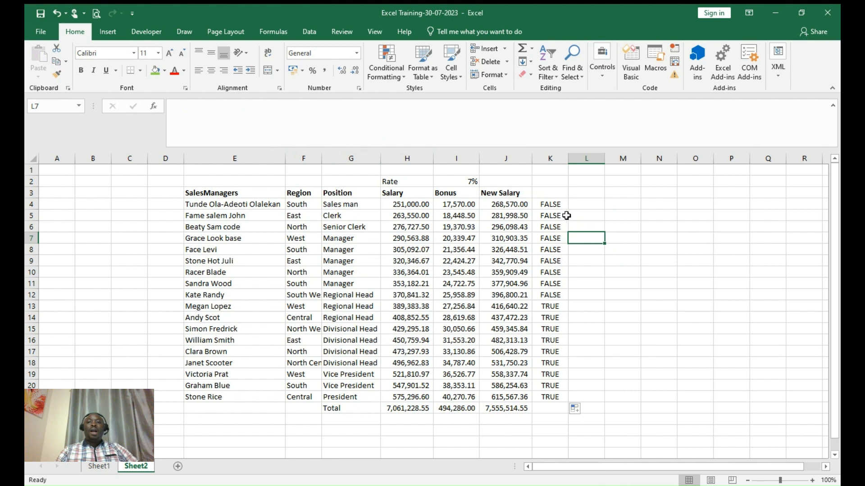
pyautogui.click(556, 206)
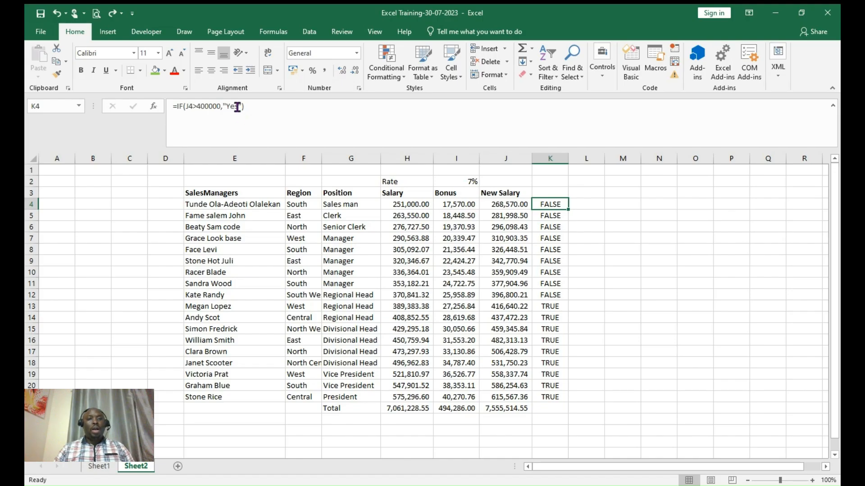
pyautogui.click(238, 108)
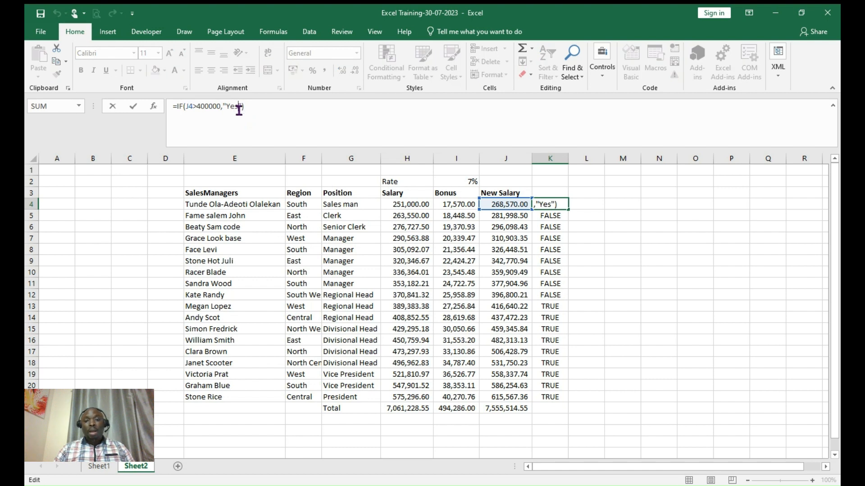
pyautogui.press('BackSpace')
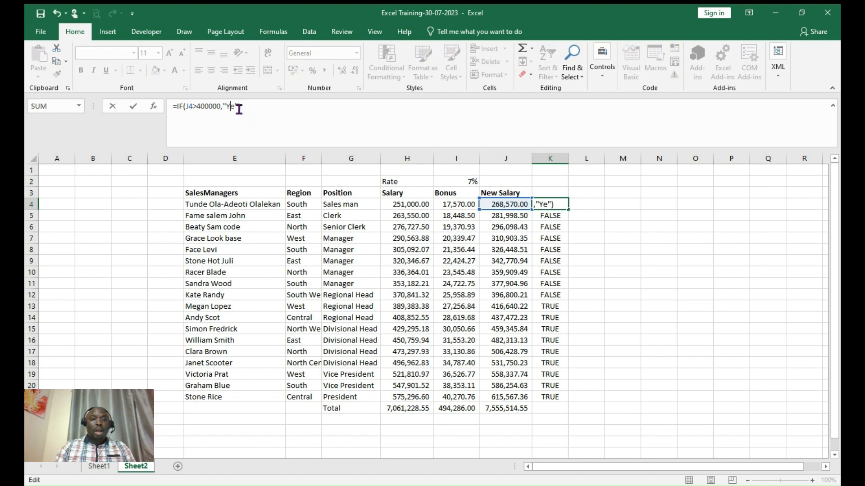
pyautogui.press('BackSpace')
pyautogui.press('BackSpace')
pyautogui.write('Yes')
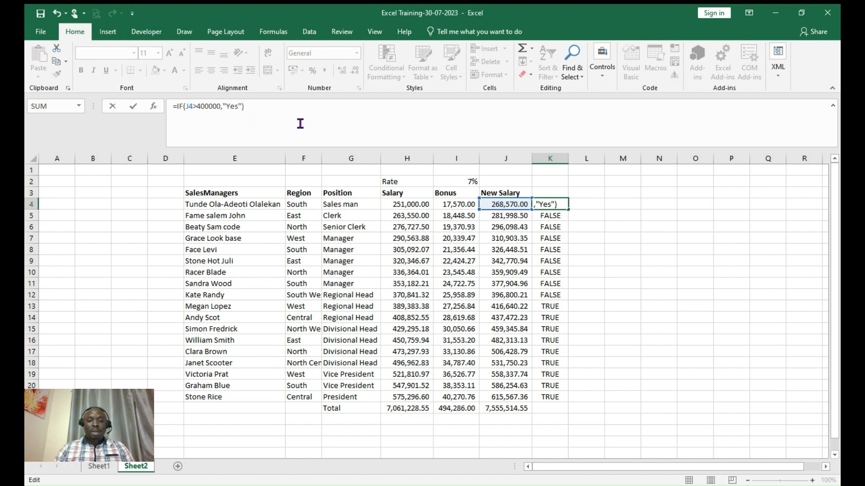
pyautogui.write(',')
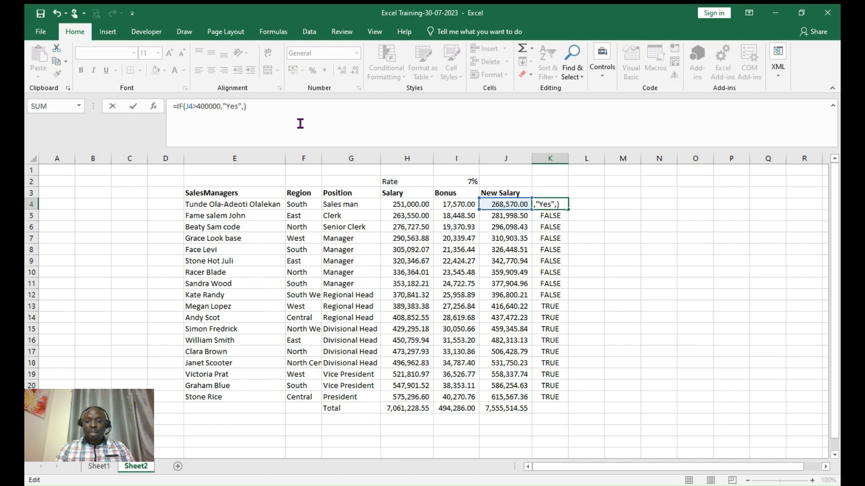
pyautogui.write('"No')
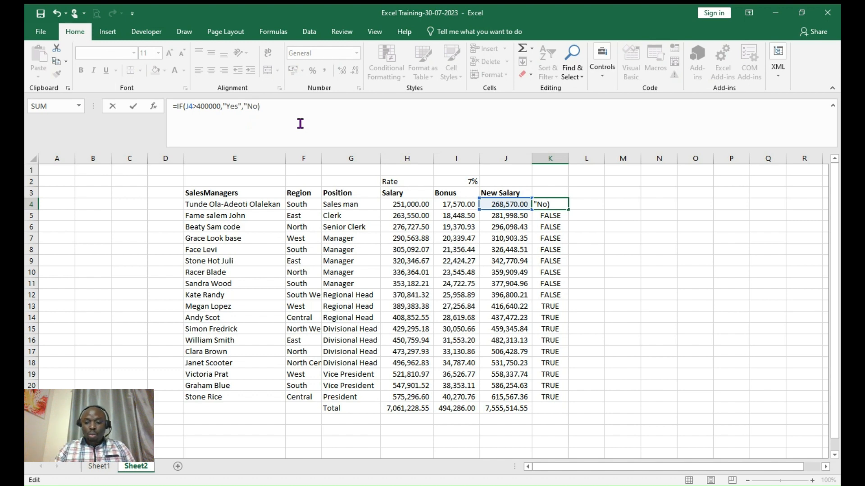
# - Finish K4 as =IF(J4>=400000,"Yes","No") and commit it
pyautogui.write('"')
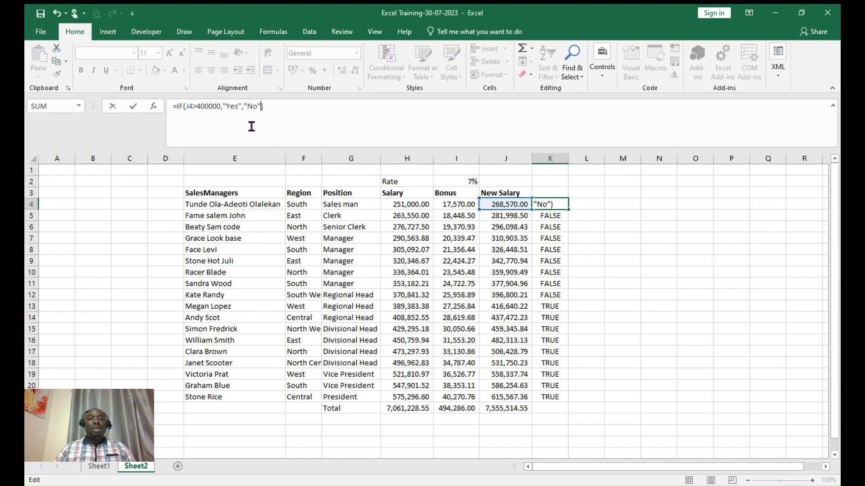
pyautogui.click(198, 106)
pyautogui.write('=')
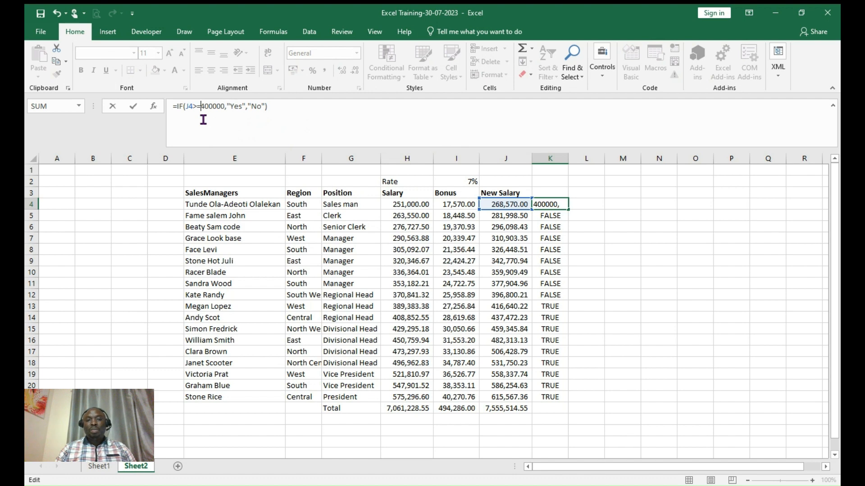
pyautogui.press('Return')
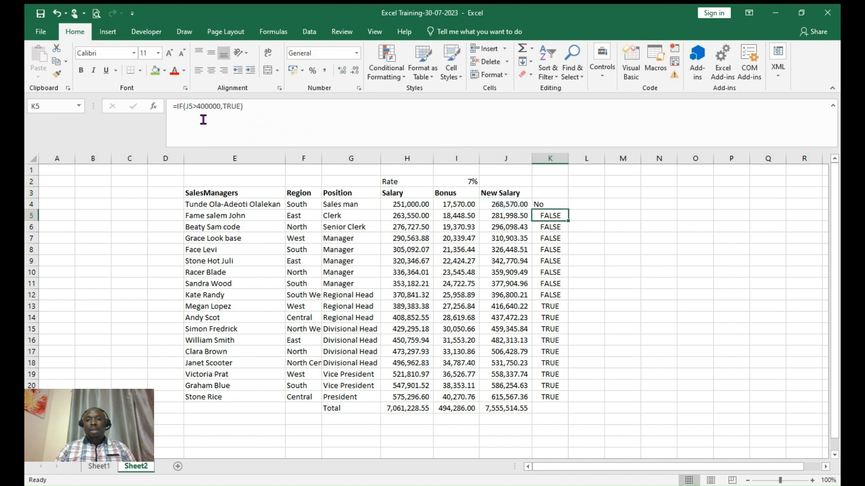
# - Fill the Yes/No formula down to K21, then change K4's true result to "Hurray"
pyautogui.click(557, 206)
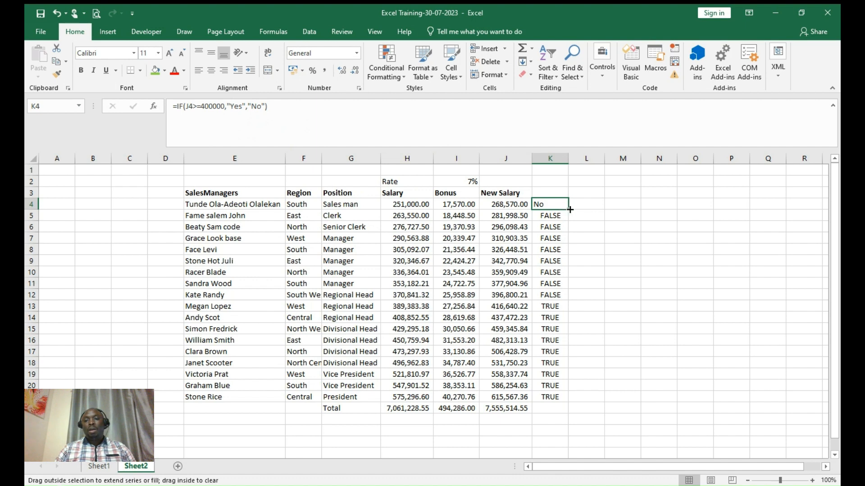
pyautogui.doubleClick(569, 209)
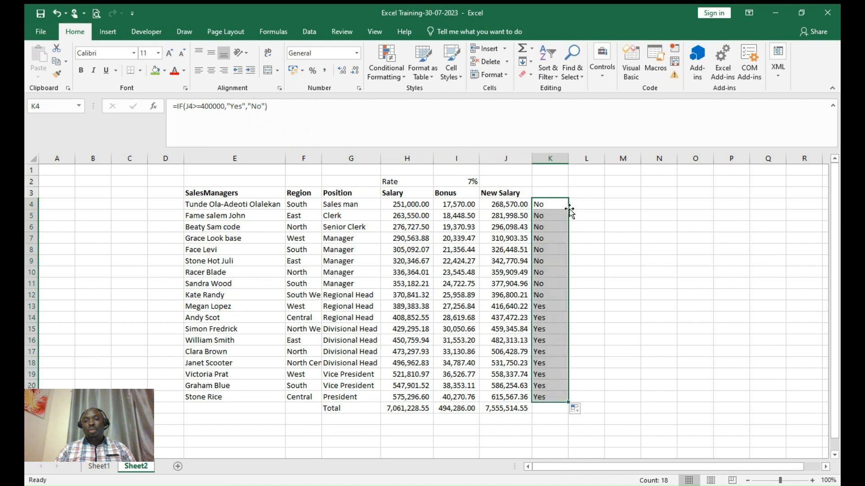
pyautogui.click(242, 104)
pyautogui.press('BackSpace')
pyautogui.press('BackSpace')
pyautogui.press('BackSpace')
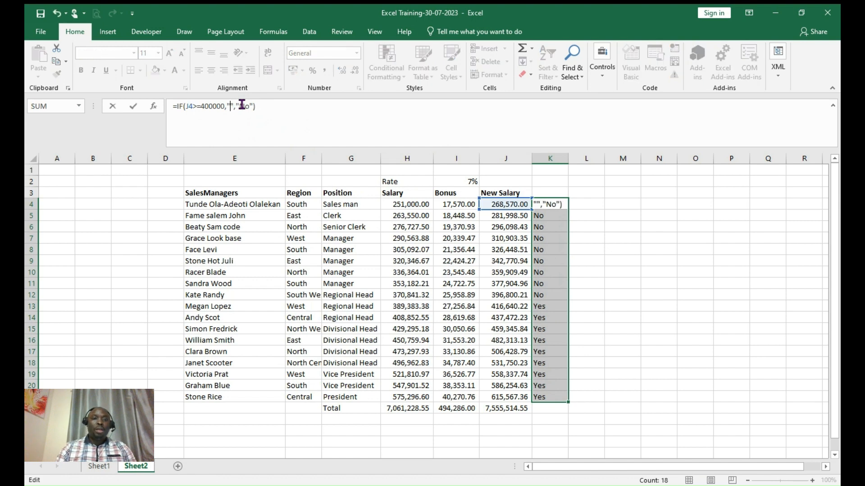
pyautogui.write('Hurray')
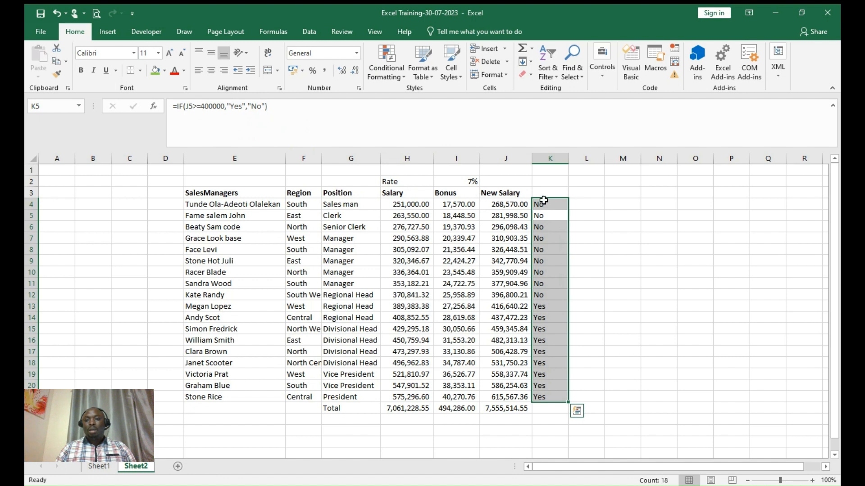
# - Fill the Hurray version down column K, undo it, and select the column K results
pyautogui.click(548, 202)
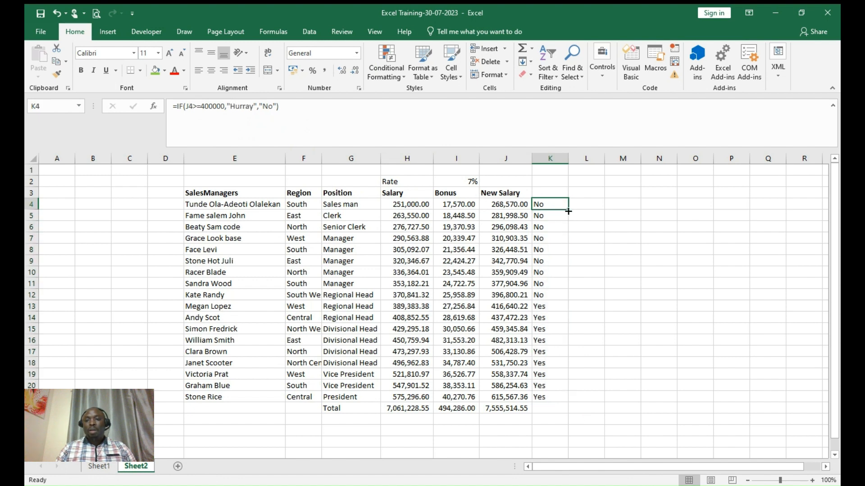
pyautogui.doubleClick(568, 209)
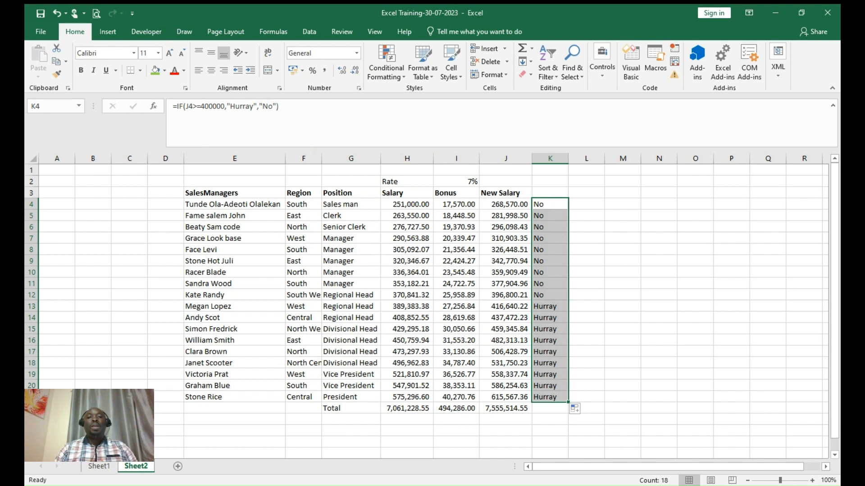
pyautogui.click(58, 18)
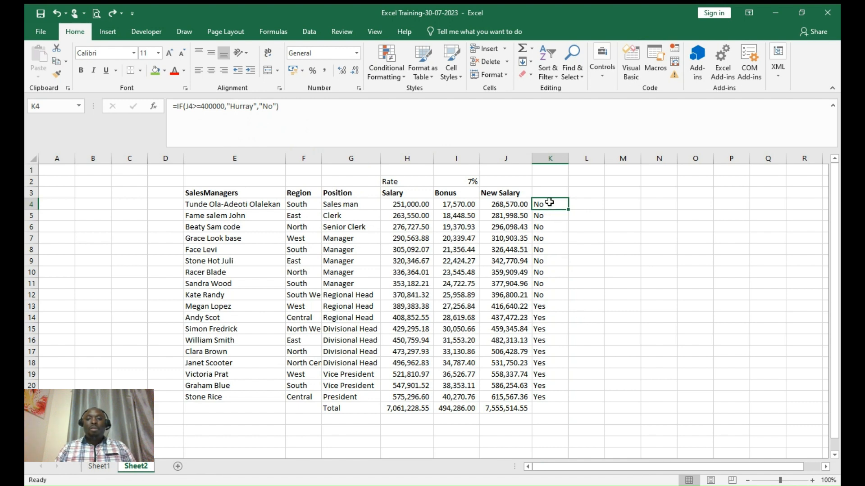
pyautogui.moveTo(549, 202); pyautogui.dragTo(544, 404)
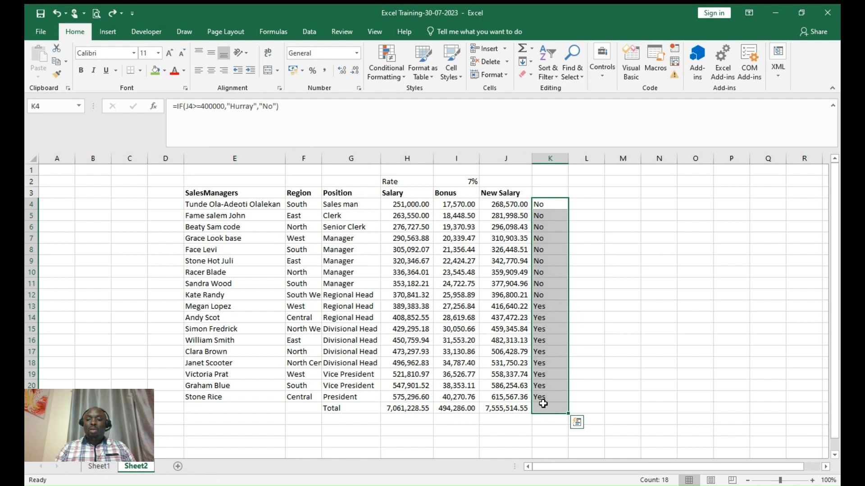
# - Delete the Yes/No results from column K
pyautogui.press('Delete')
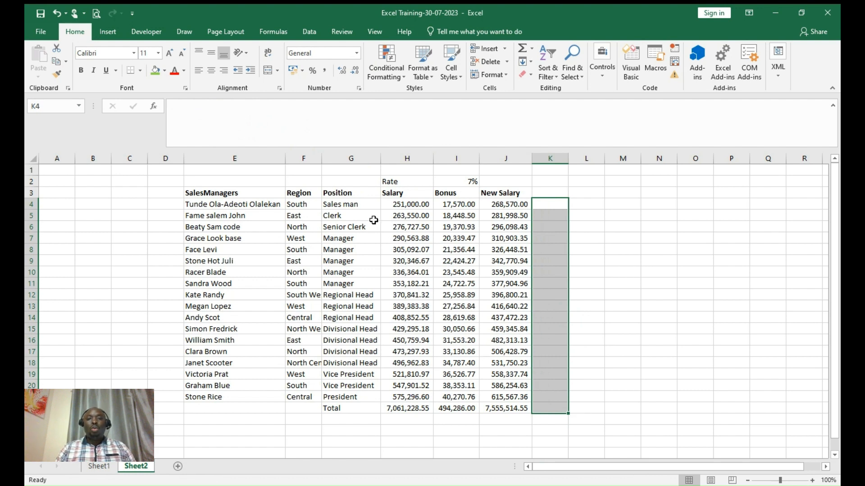
pyautogui.click(402, 227)
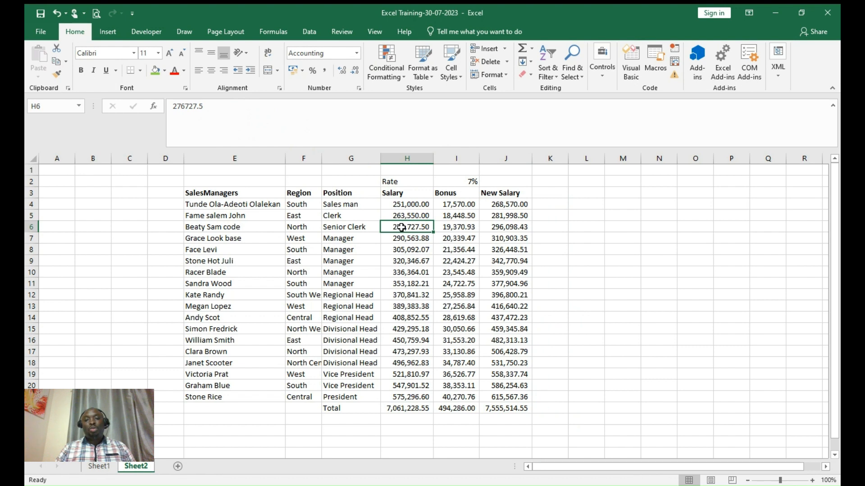
pyautogui.click(394, 182)
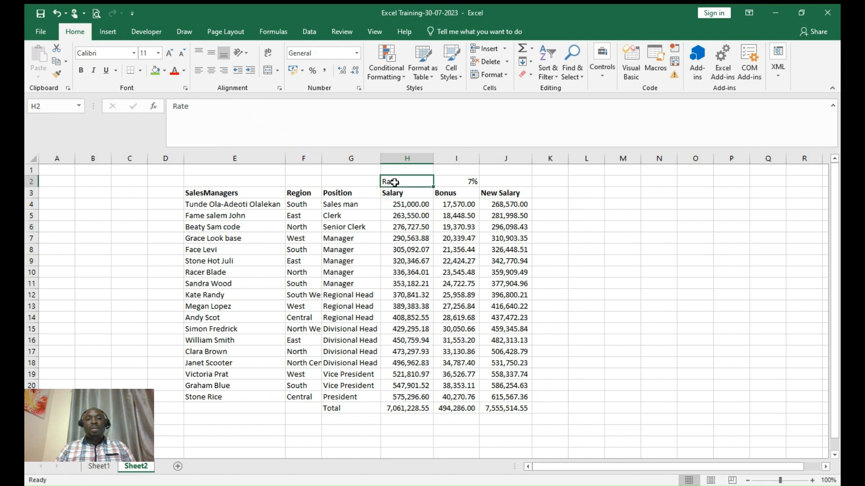
# - Select the salary table from E4 across to the last column and down to the last row
pyautogui.click(211, 204)
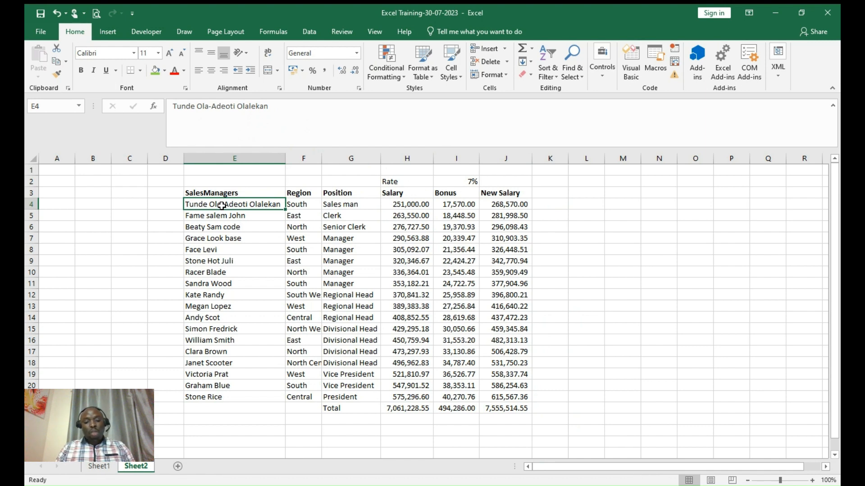
pyautogui.hotkey('ctrl', 'shift', 'Right')
pyautogui.hotkey('ctrl', 'shift', 'Down')
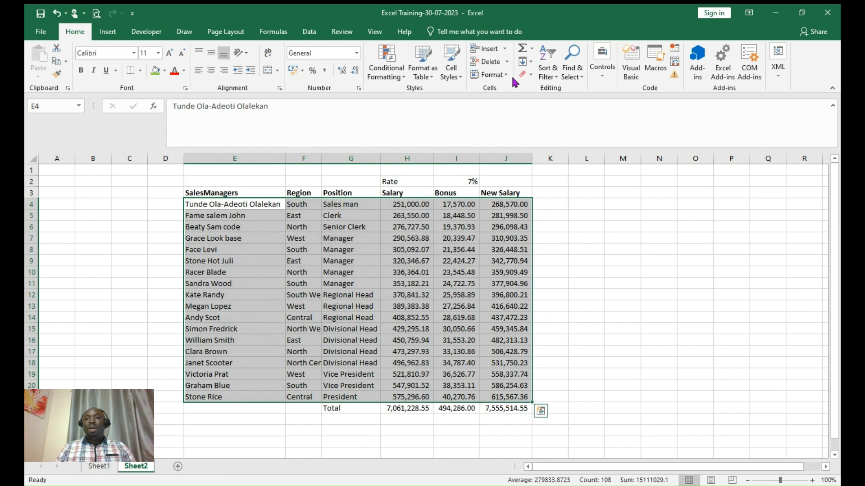
# - Custom-sort the table by SalesManagers A to Z
pyautogui.click(557, 79)
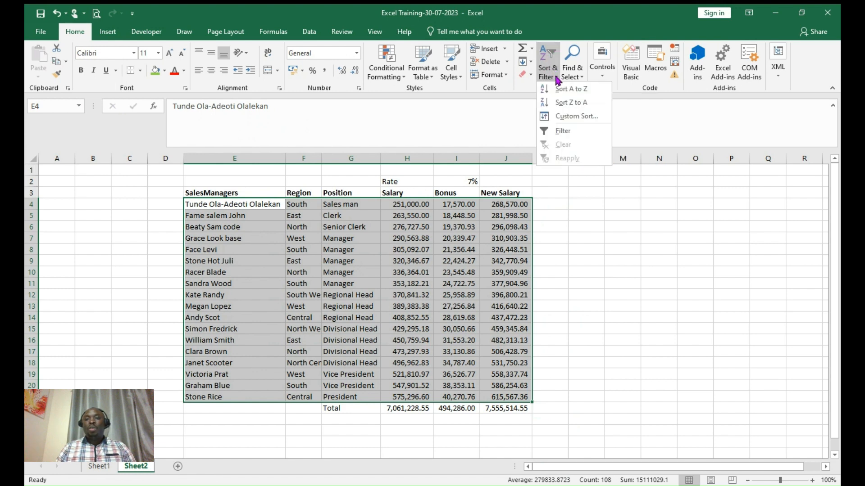
pyautogui.click(579, 118)
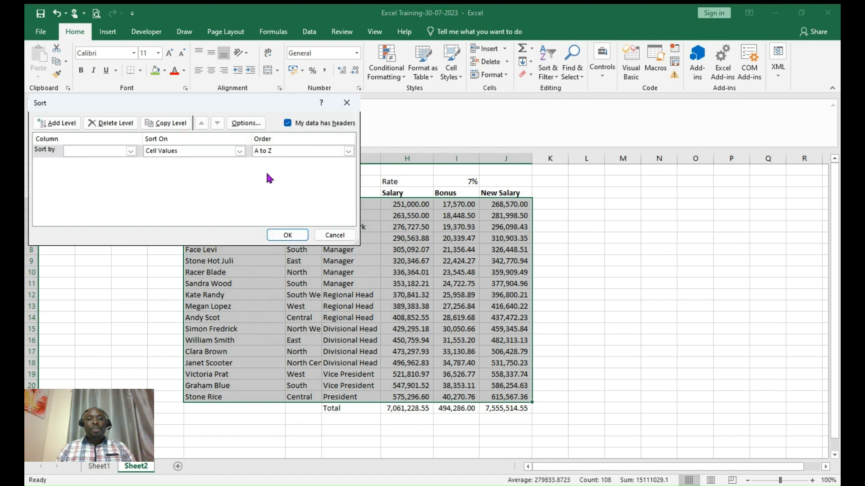
pyautogui.moveTo(200, 109); pyautogui.dragTo(674, 93)
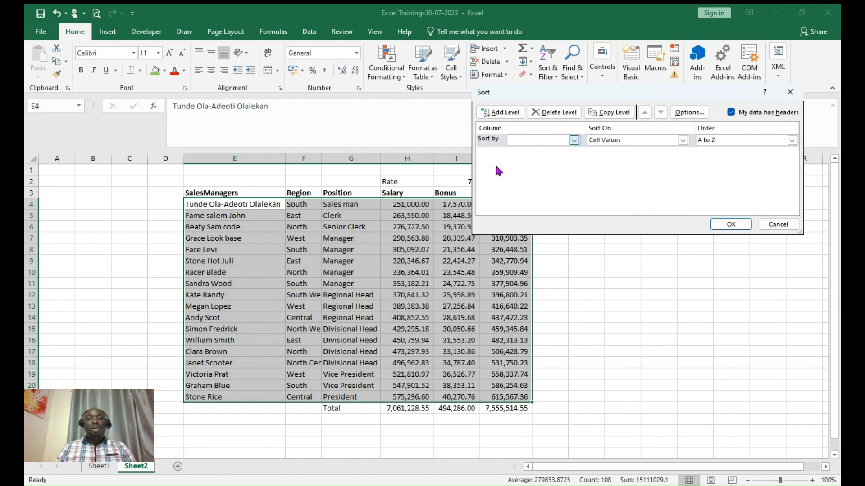
pyautogui.click(555, 154)
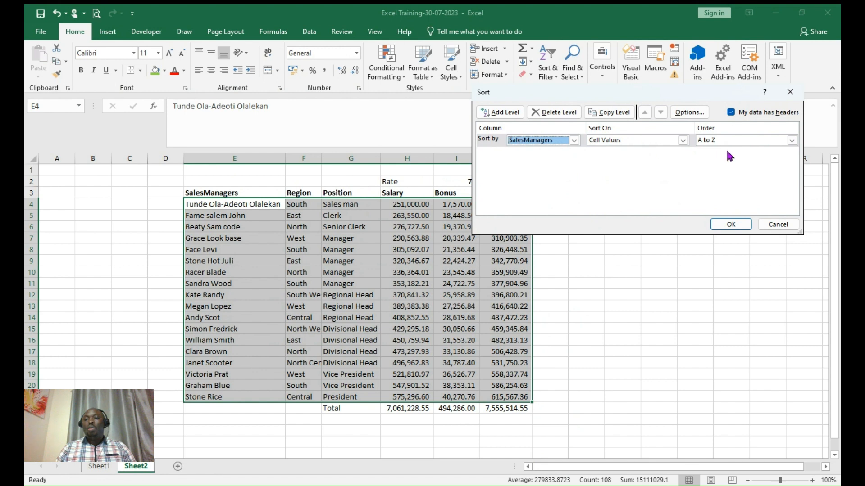
pyautogui.click(727, 224)
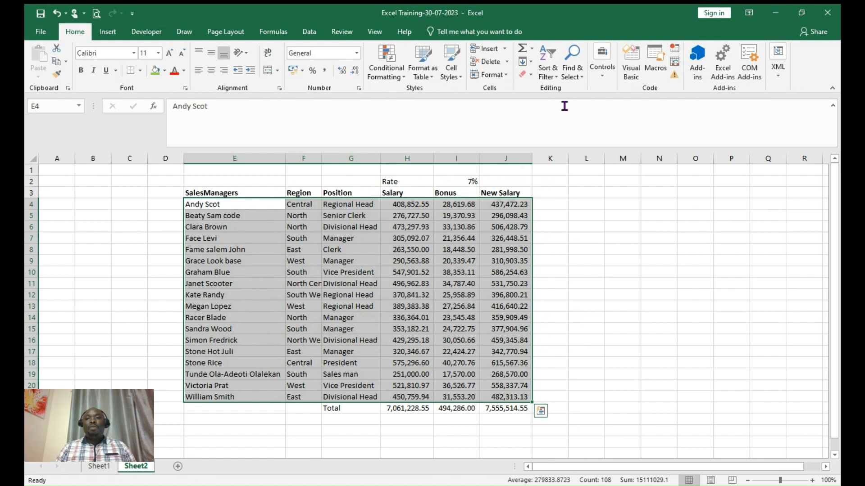
# - Sort the manager names Z to A, then back to A to Z
pyautogui.click(558, 77)
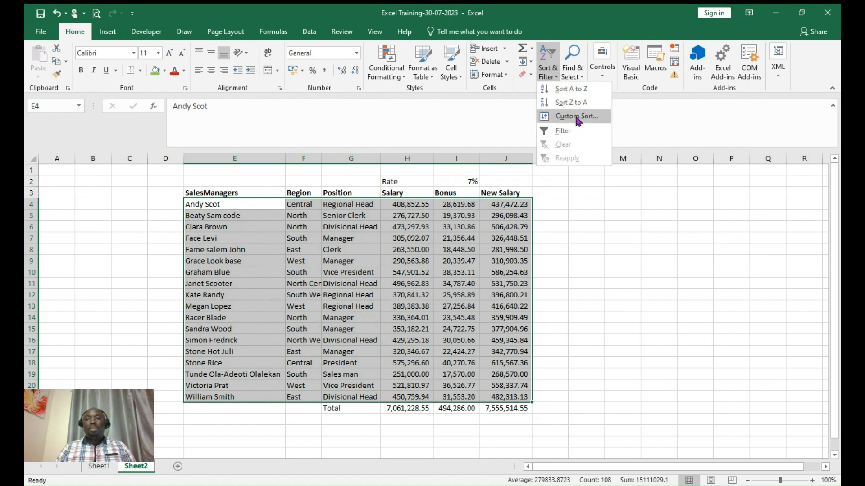
pyautogui.click(572, 103)
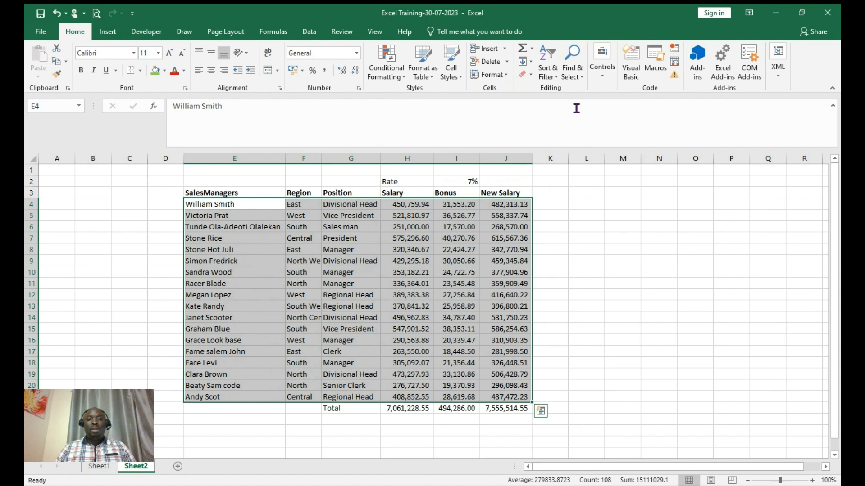
pyautogui.click(551, 74)
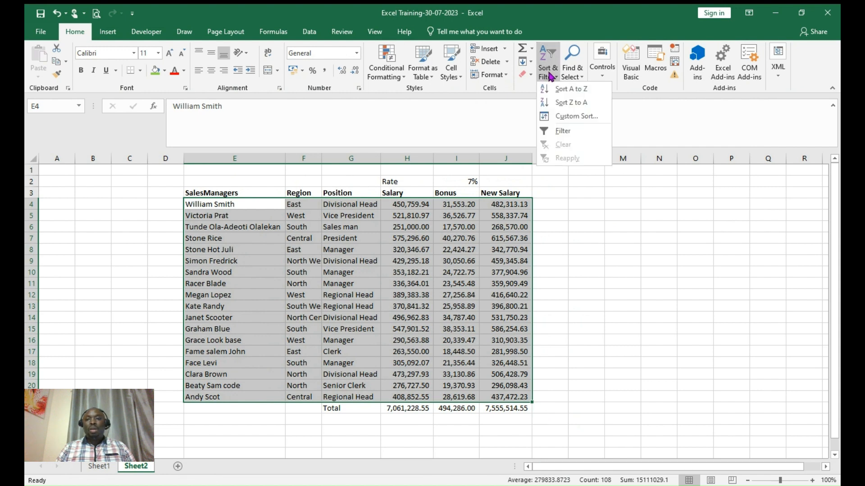
pyautogui.click(565, 90)
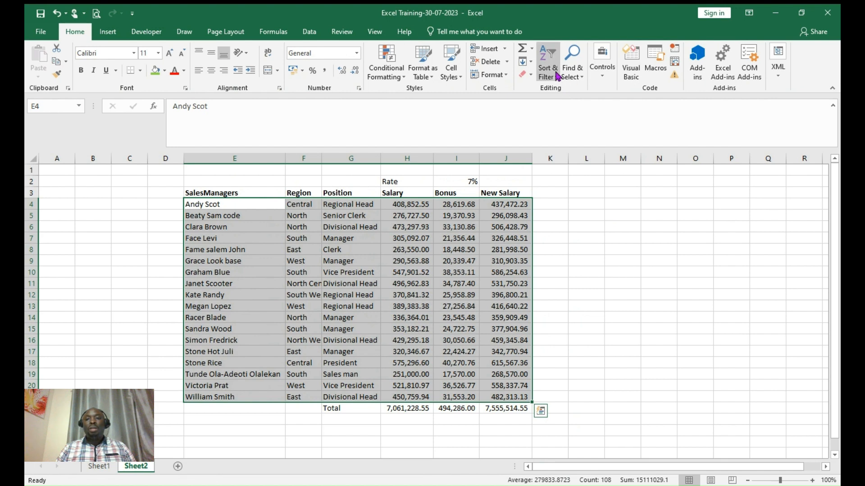
pyautogui.click(557, 75)
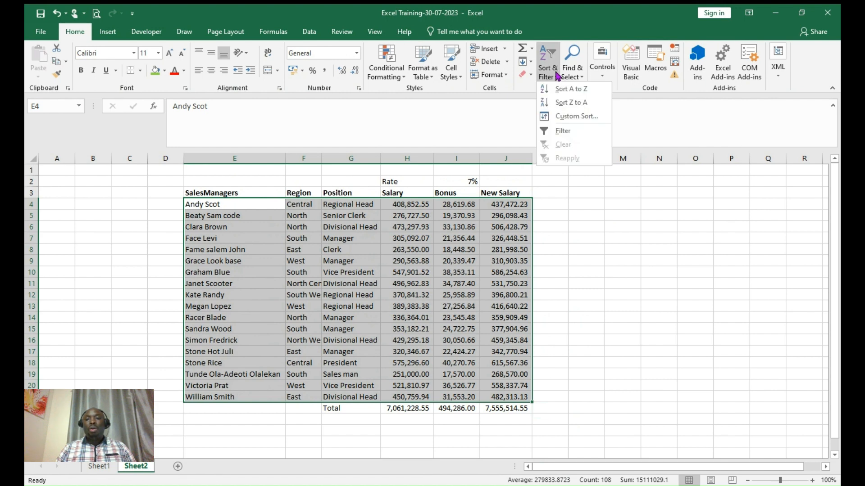
# - Custom-sort the table by Region A to Z
pyautogui.click(571, 116)
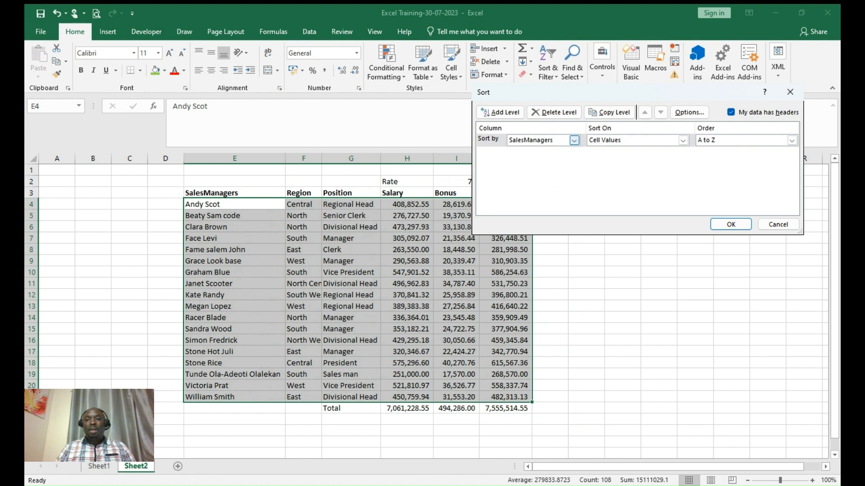
pyautogui.click(574, 140)
pyautogui.click(540, 155)
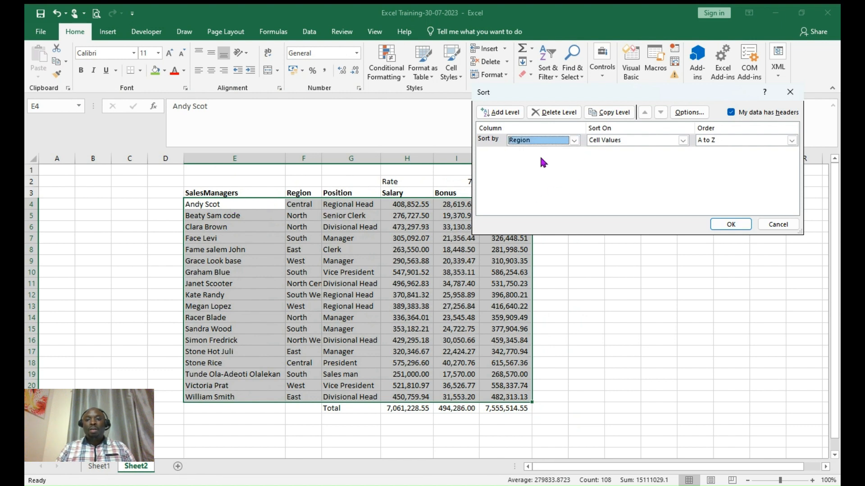
pyautogui.click(731, 225)
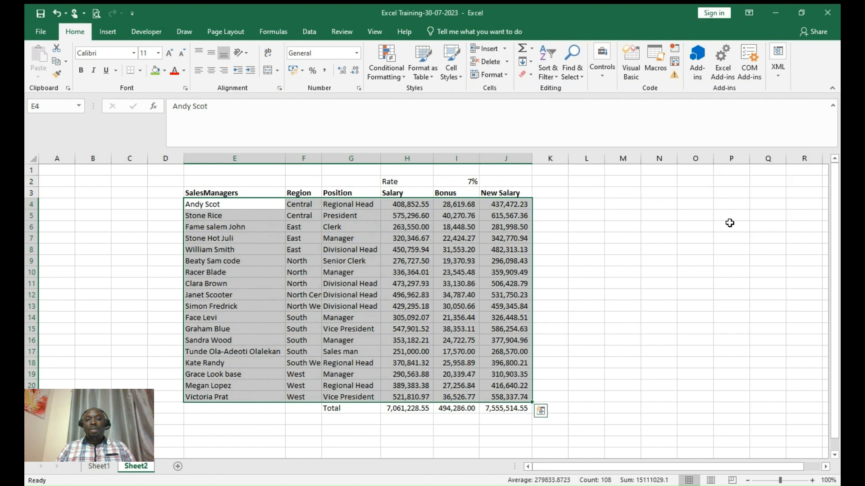
# - Add a second sort level by Position under Region
pyautogui.click(557, 78)
pyautogui.click(570, 118)
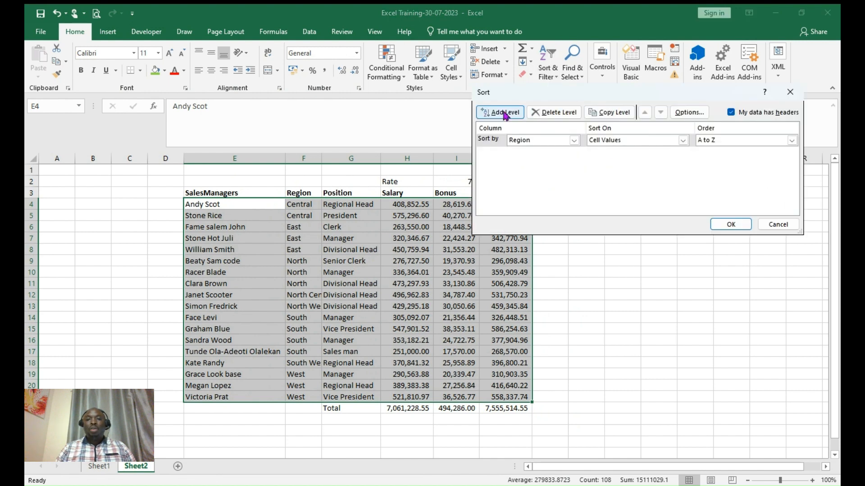
pyautogui.click(503, 111)
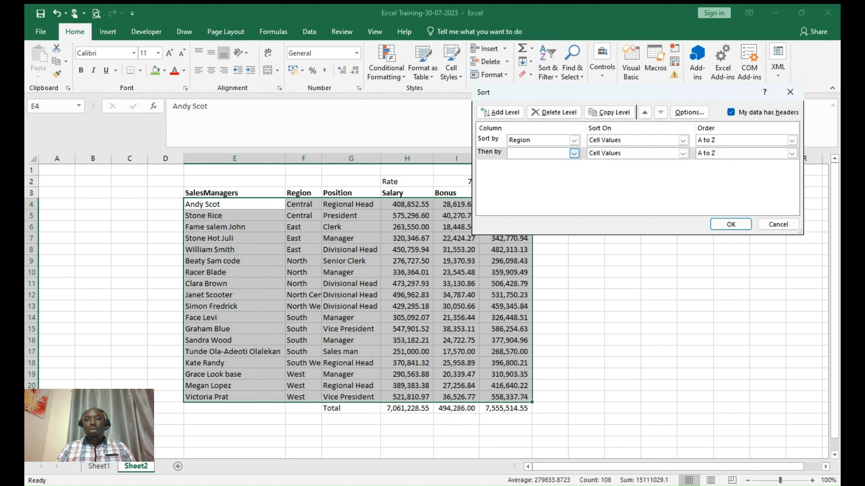
pyautogui.click(573, 153)
pyautogui.click(547, 174)
pyautogui.click(731, 224)
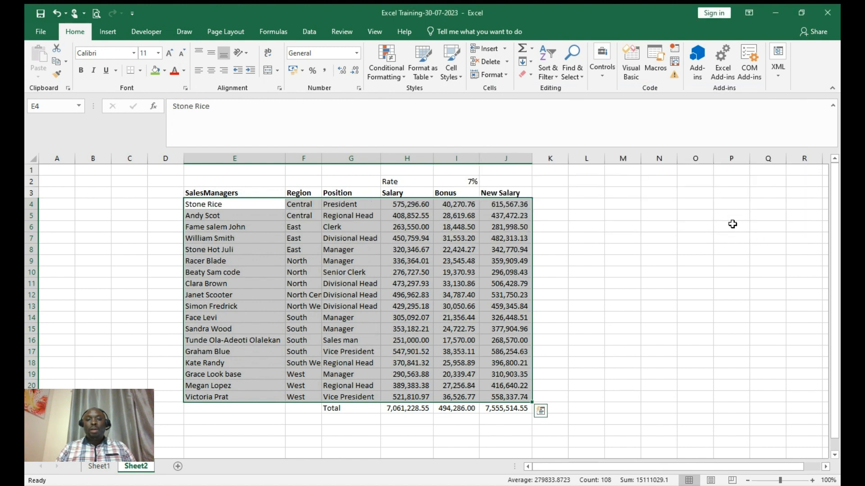
# - Change the Position sort level's order to Z to A
pyautogui.click(548, 68)
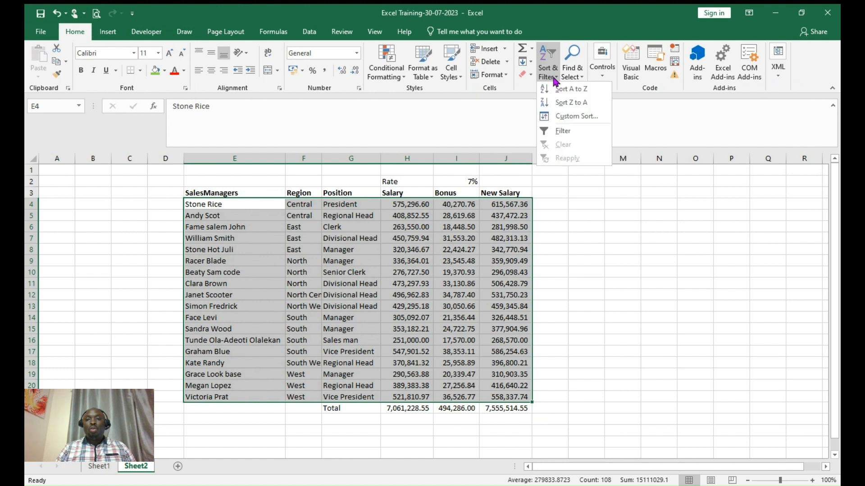
pyautogui.click(570, 115)
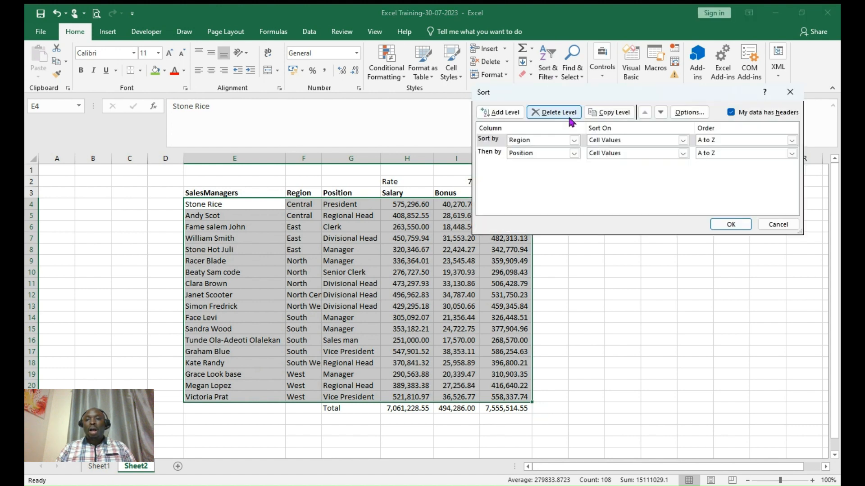
pyautogui.click(792, 153)
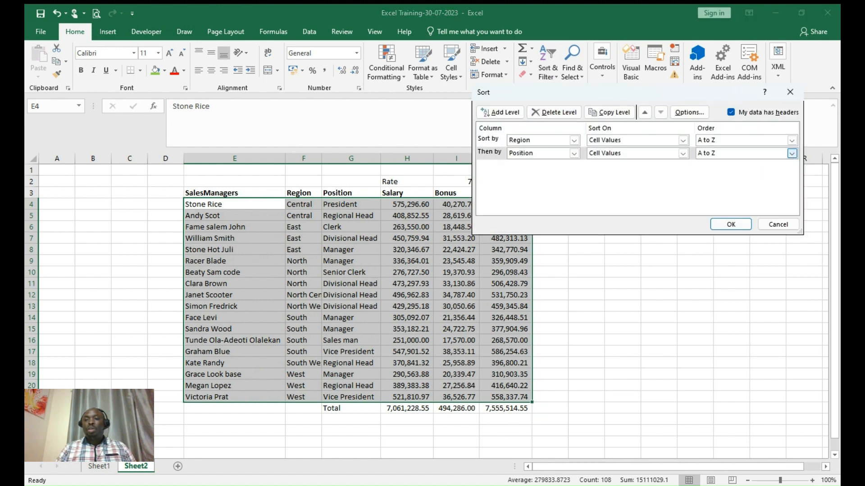
pyautogui.click(720, 171)
pyautogui.click(730, 224)
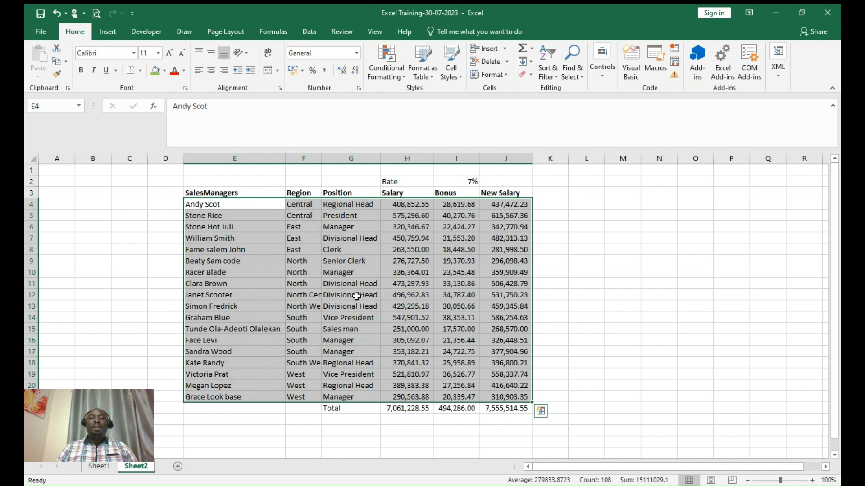
# - Fill rows 8 and 9 with green
pyautogui.click(561, 249)
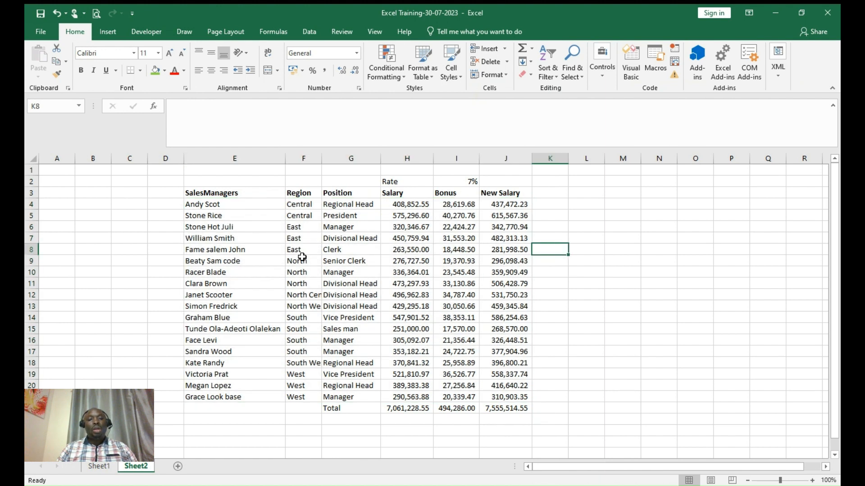
pyautogui.moveTo(27, 249); pyautogui.dragTo(30, 270)
pyautogui.moveTo(30, 266); pyautogui.dragTo(30, 261)
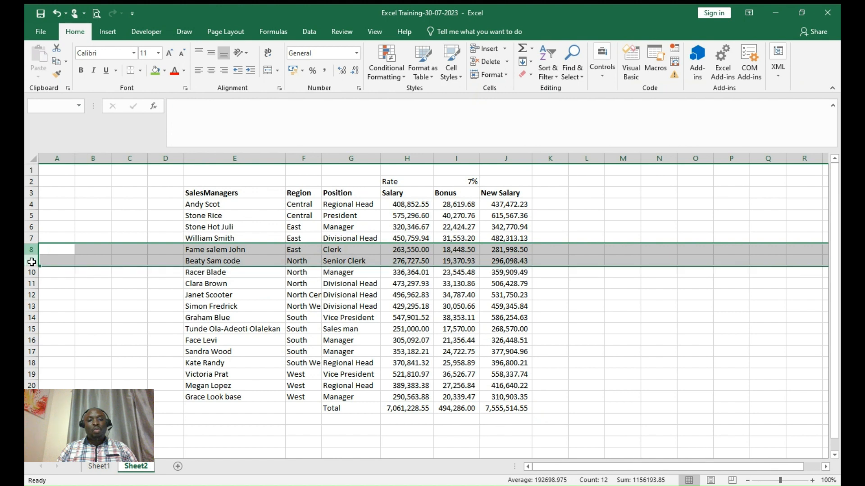
pyautogui.click(156, 71)
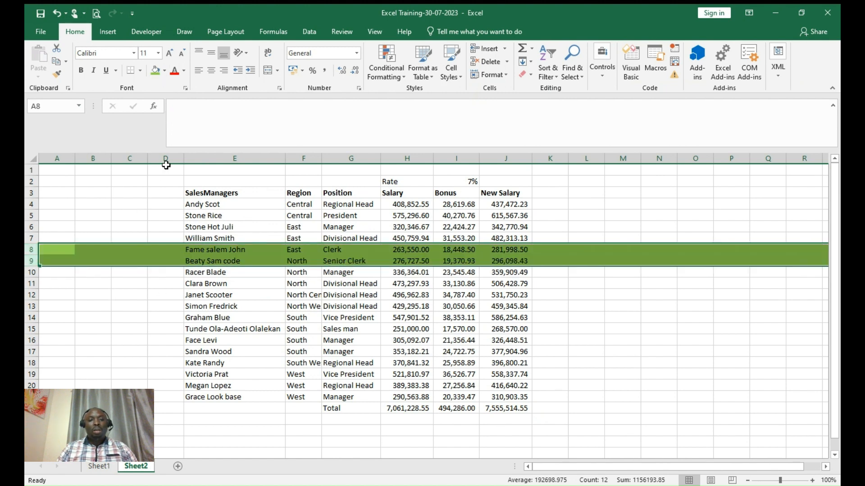
# - Fill row 12 with yellow
pyautogui.click(31, 328)
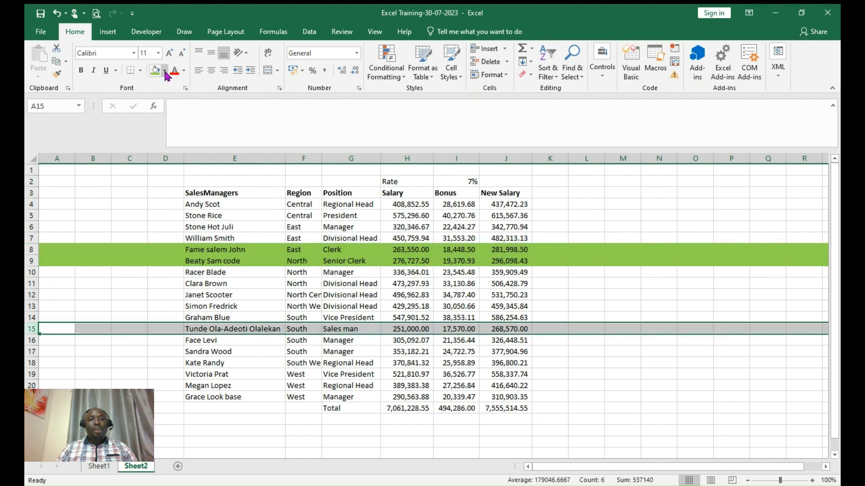
pyautogui.click(32, 296)
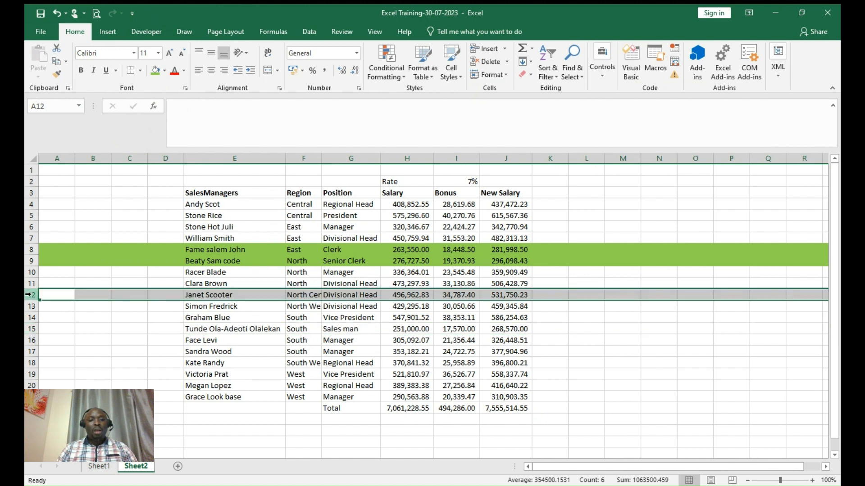
pyautogui.click(165, 72)
pyautogui.click(180, 155)
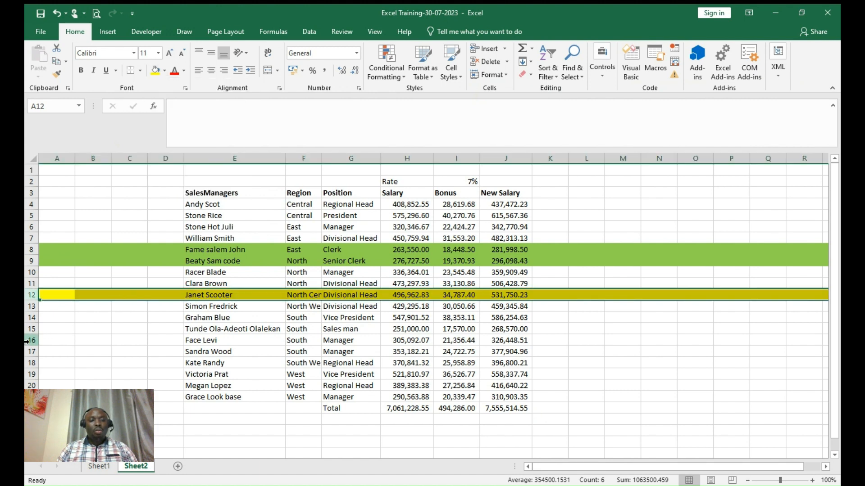
# - Make the text in rows 16 and 17 red
pyautogui.moveTo(27, 341); pyautogui.dragTo(29, 352)
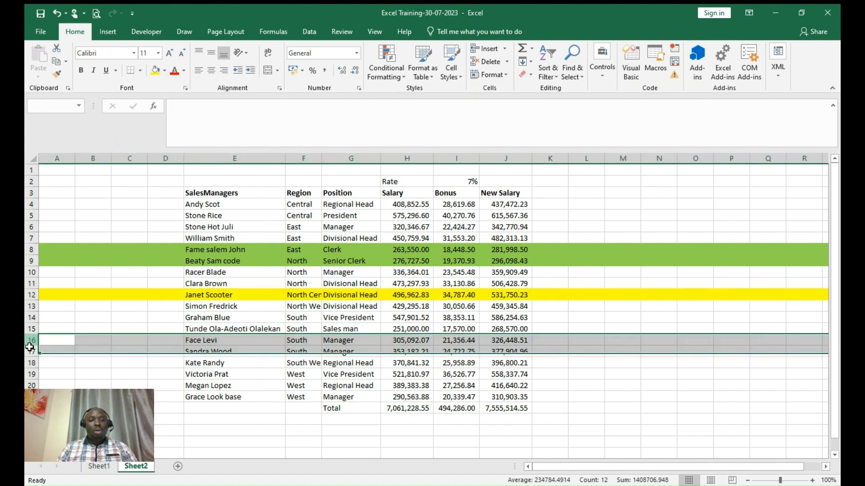
pyautogui.click(175, 72)
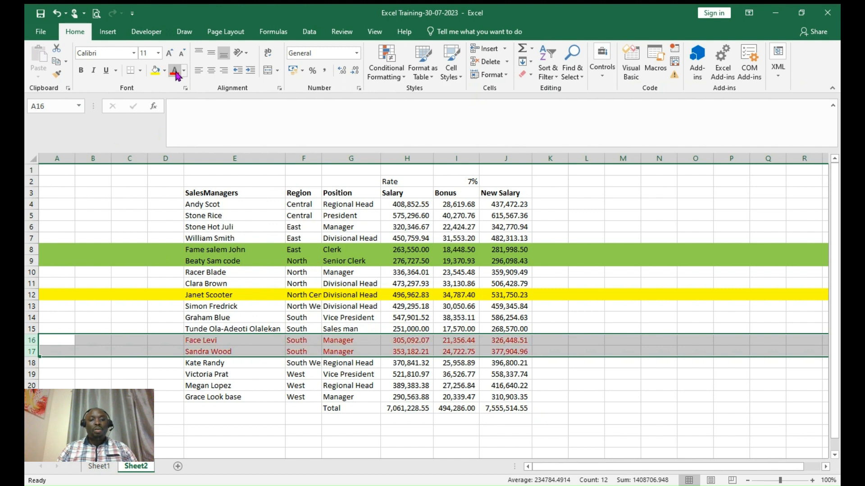
pyautogui.click(266, 383)
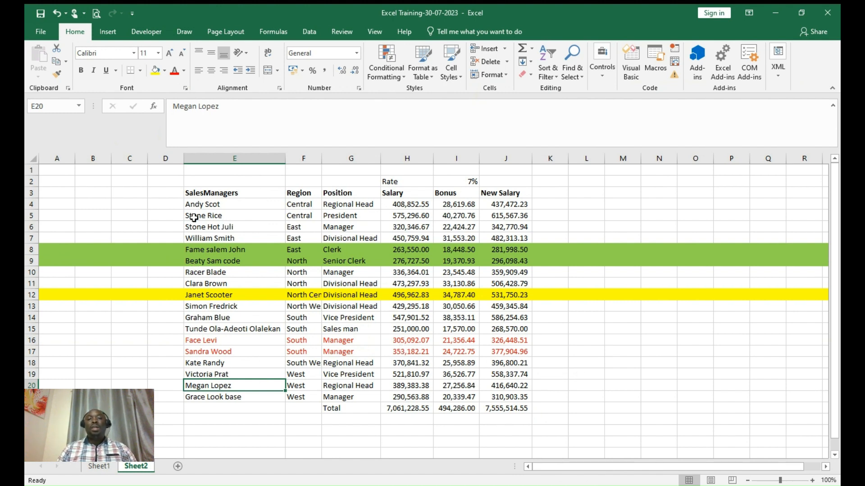
pyautogui.click(206, 203)
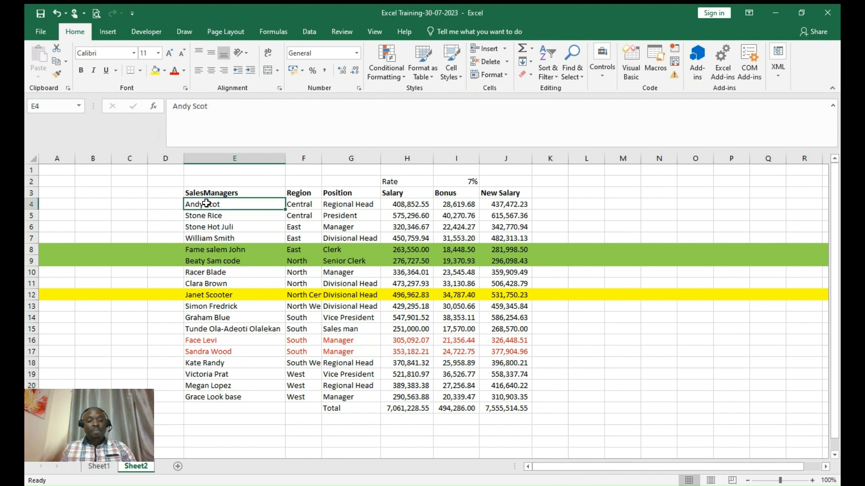
# - Select the data and sort by cell colour: green-filled Region rows first, then the yellow-filled Position row
pyautogui.hotkey('ctrl', 'shift', 'Right')
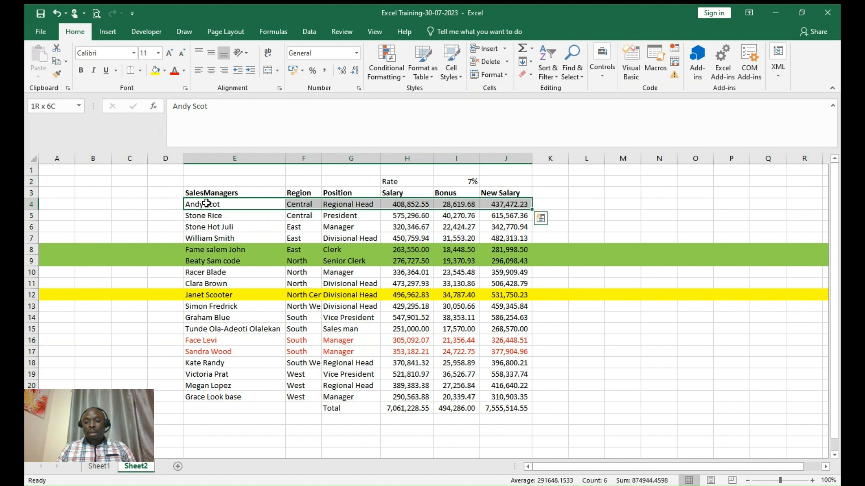
pyautogui.hotkey('ctrl', 'shift', 'Down')
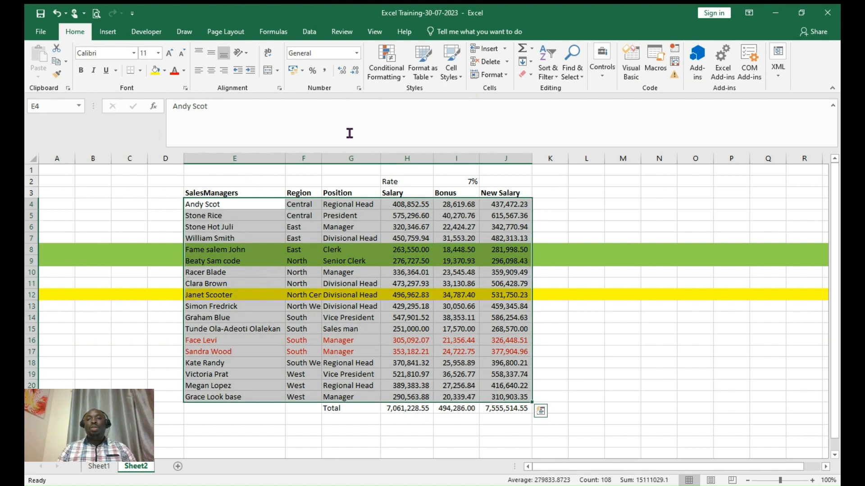
pyautogui.click(557, 79)
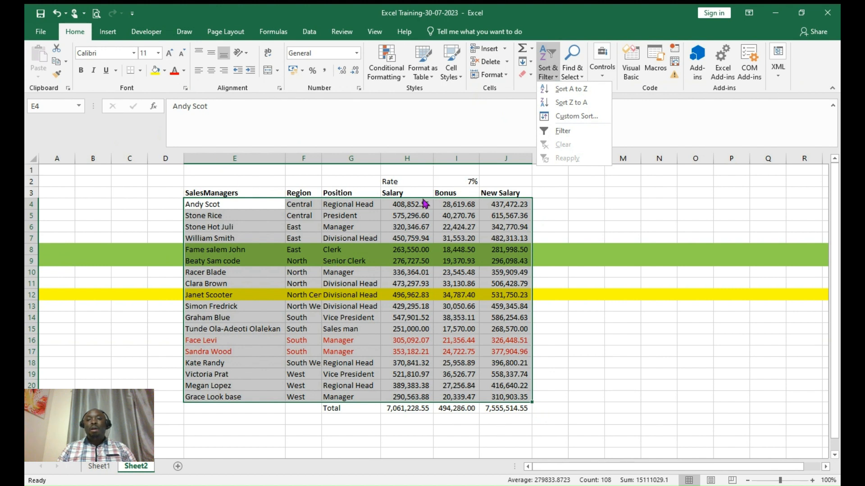
pyautogui.click(581, 116)
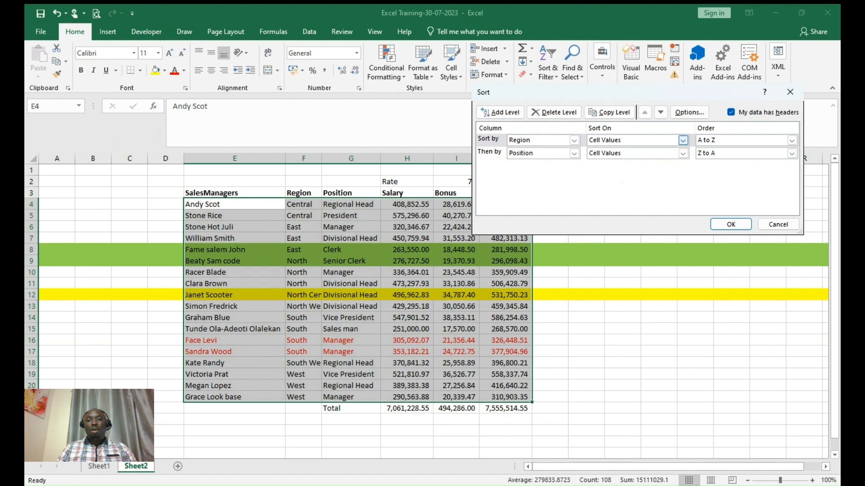
pyautogui.click(683, 141)
pyautogui.click(676, 155)
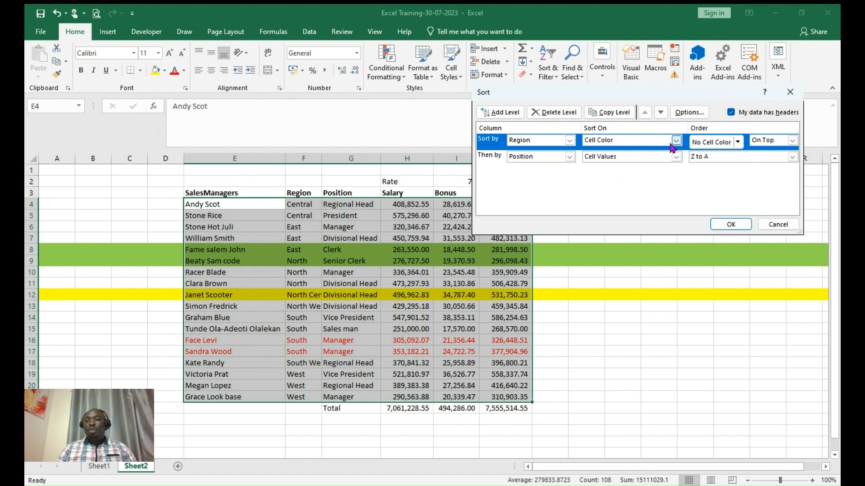
pyautogui.click(738, 142)
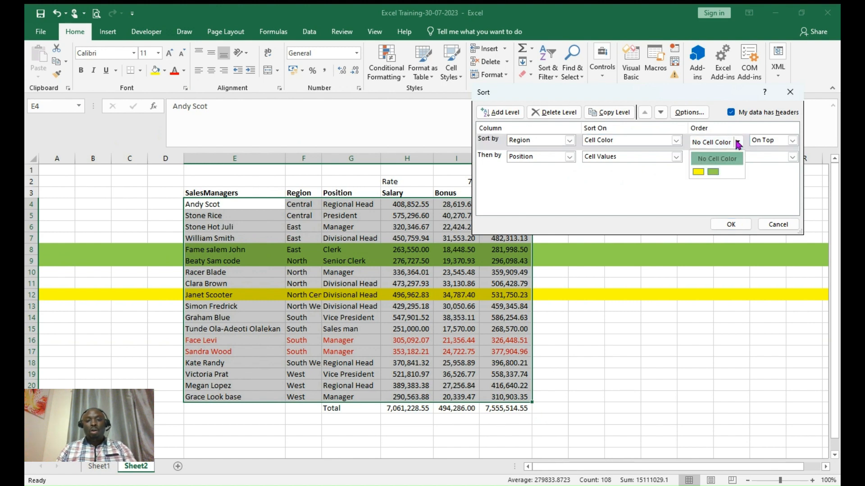
pyautogui.click(714, 172)
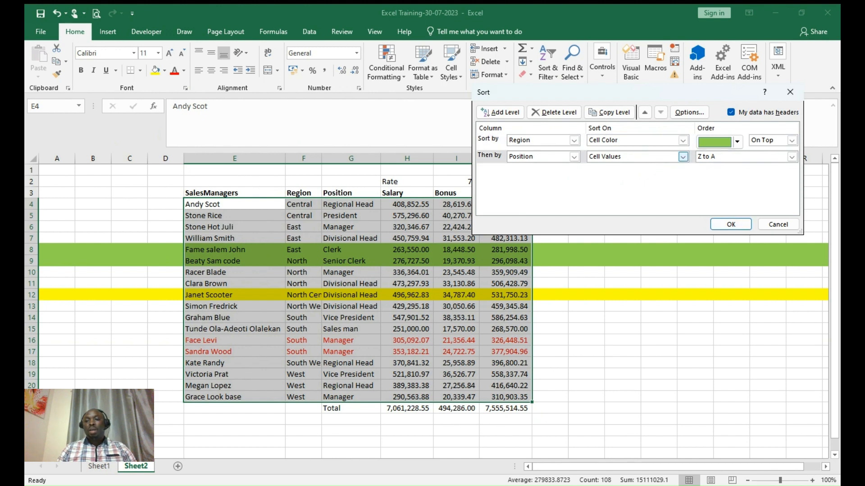
pyautogui.press('Down')
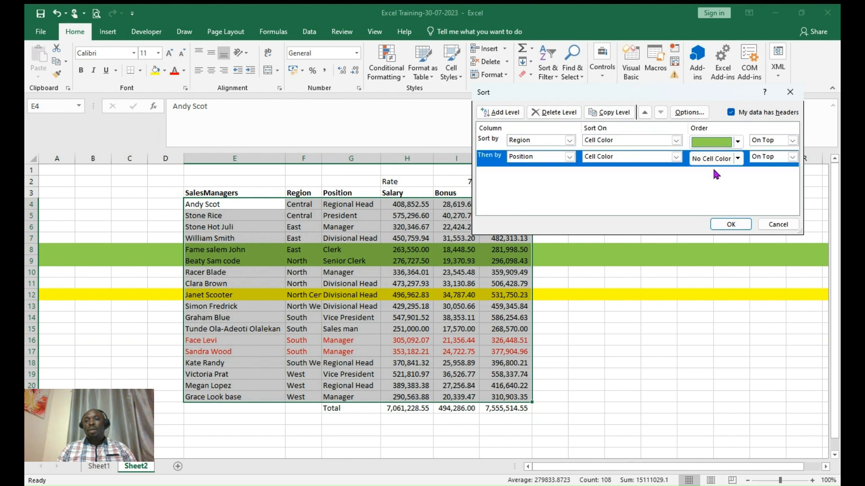
pyautogui.click(738, 158)
pyautogui.click(698, 188)
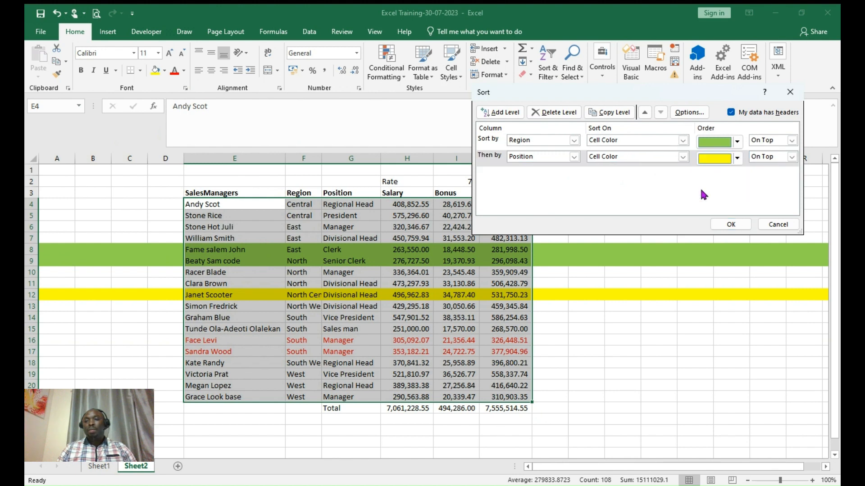
pyautogui.click(731, 226)
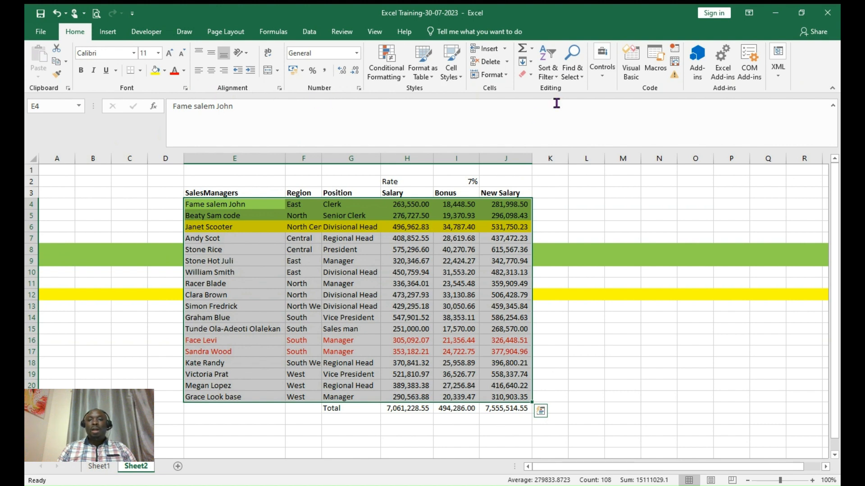
# - Change the second sort level to Font Color with red text on top
pyautogui.click(554, 80)
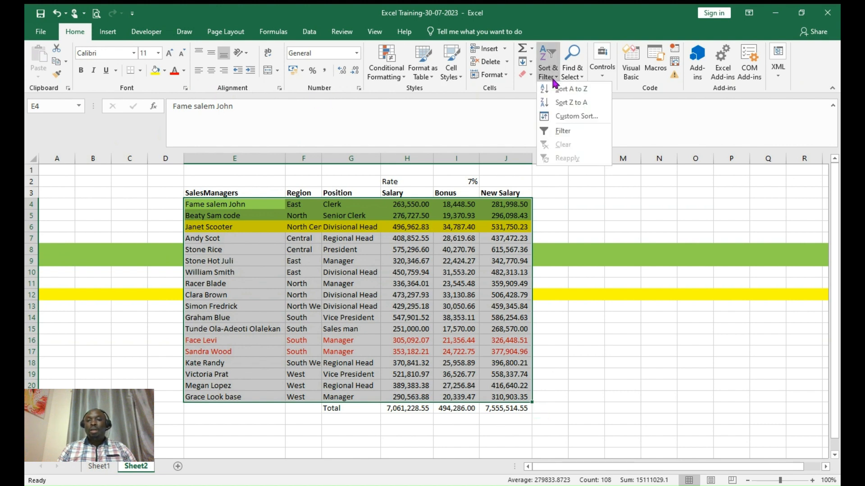
pyautogui.click(566, 114)
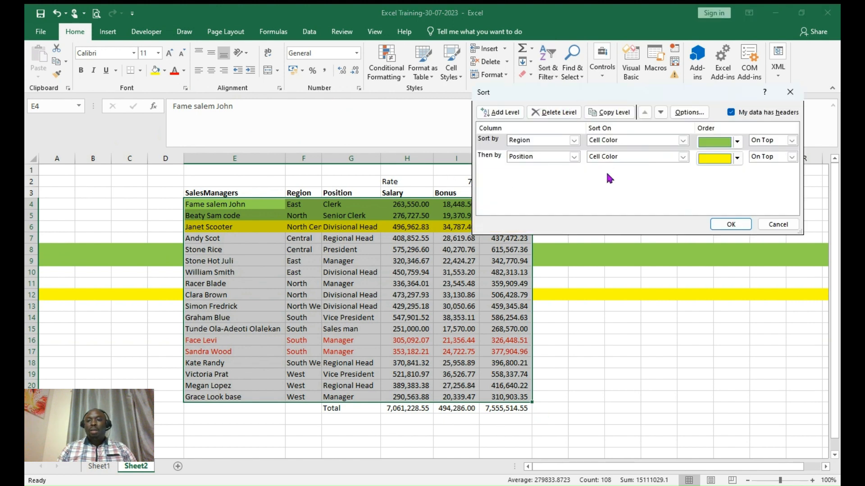
pyautogui.click(658, 164)
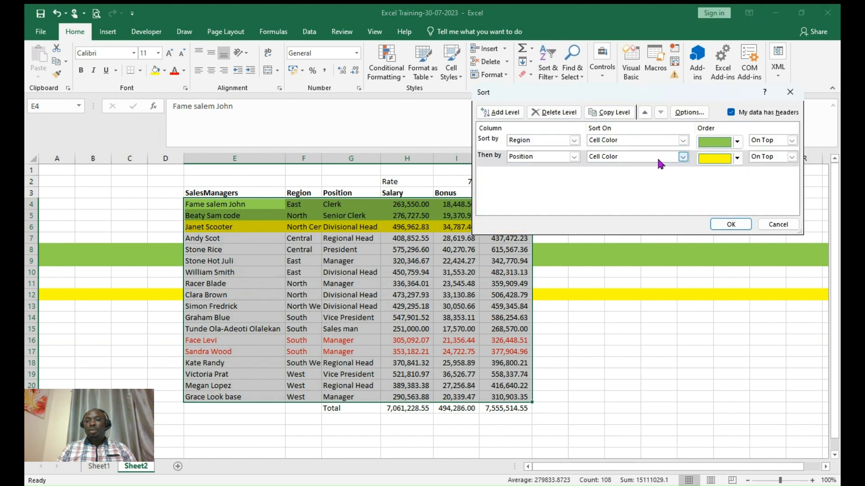
pyautogui.click(620, 180)
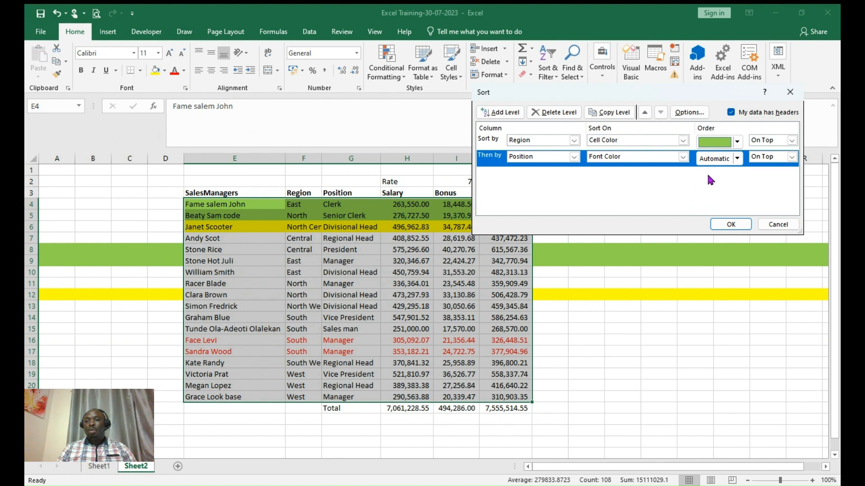
pyautogui.click(736, 157)
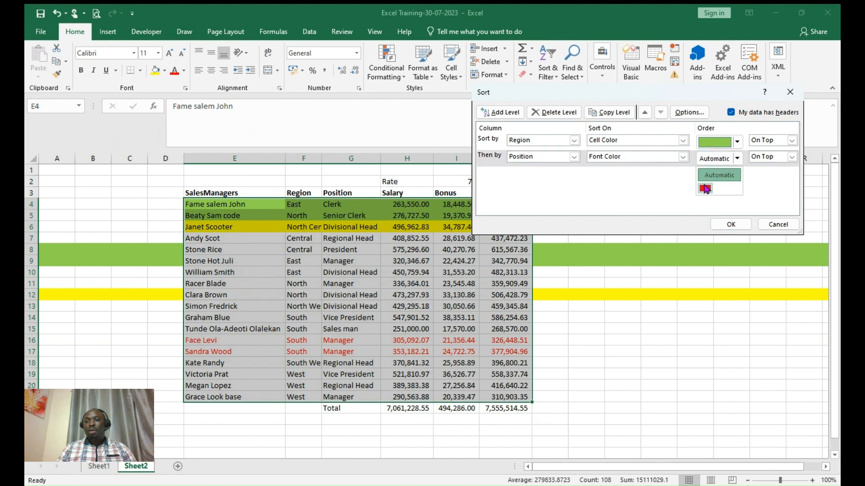
pyautogui.click(708, 187)
pyautogui.click(729, 224)
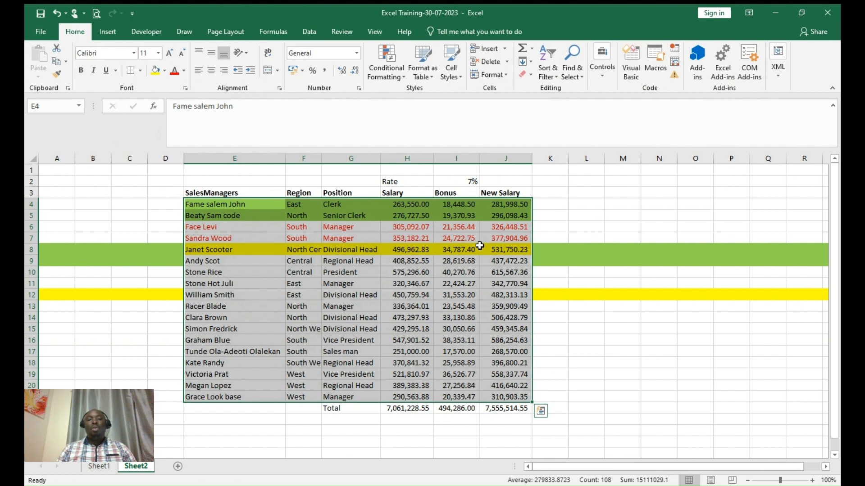
# - Delete the empty columns A to D to the left of the table
pyautogui.moveTo(167, 157); pyautogui.dragTo(43, 156)
pyautogui.click(86, 202)
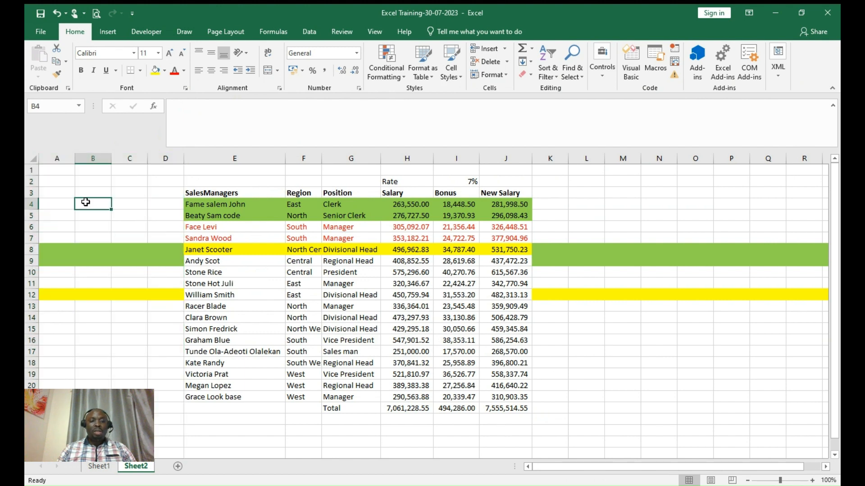
pyautogui.click(55, 158)
pyautogui.moveTo(55, 159); pyautogui.dragTo(169, 163)
pyautogui.rightClick(103, 195)
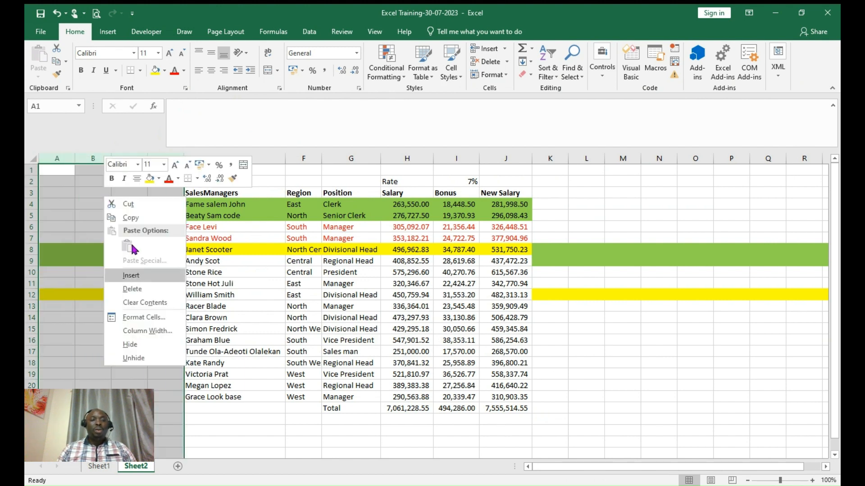
pyautogui.click(146, 290)
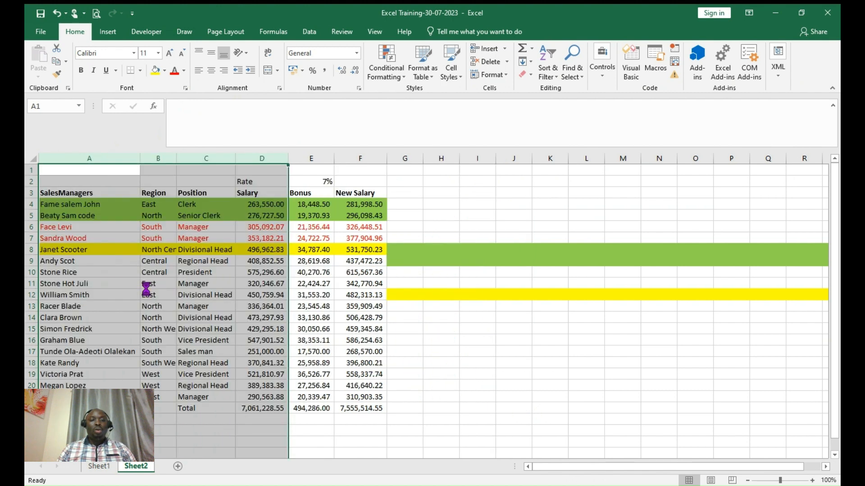
pyautogui.click(444, 316)
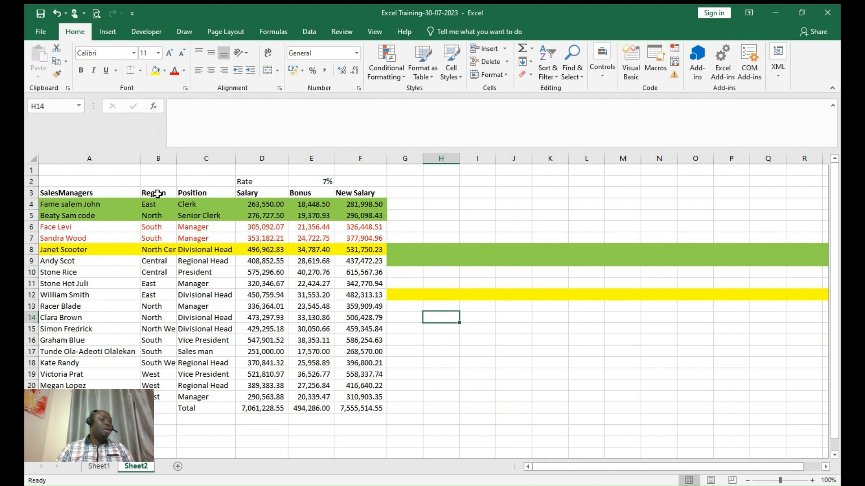
# - Delete columns D to F holding Salary, Bonus and New Salary
pyautogui.click(245, 179)
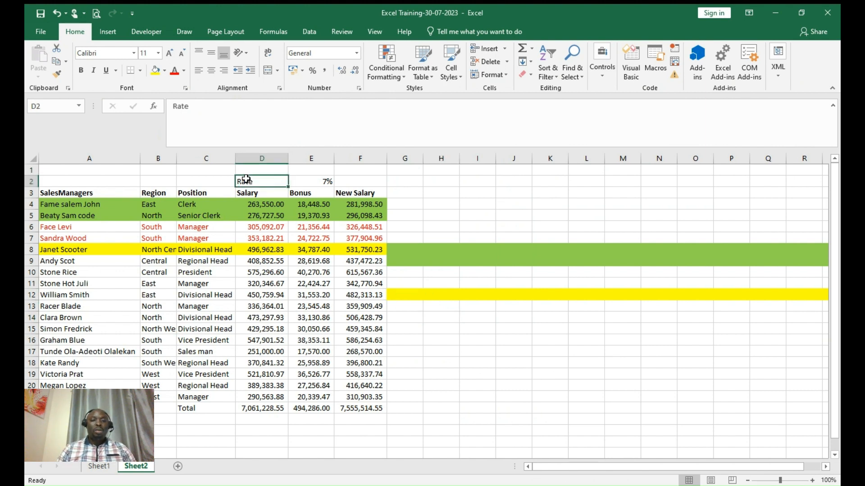
pyautogui.click(259, 156)
pyautogui.moveTo(258, 156); pyautogui.dragTo(418, 195)
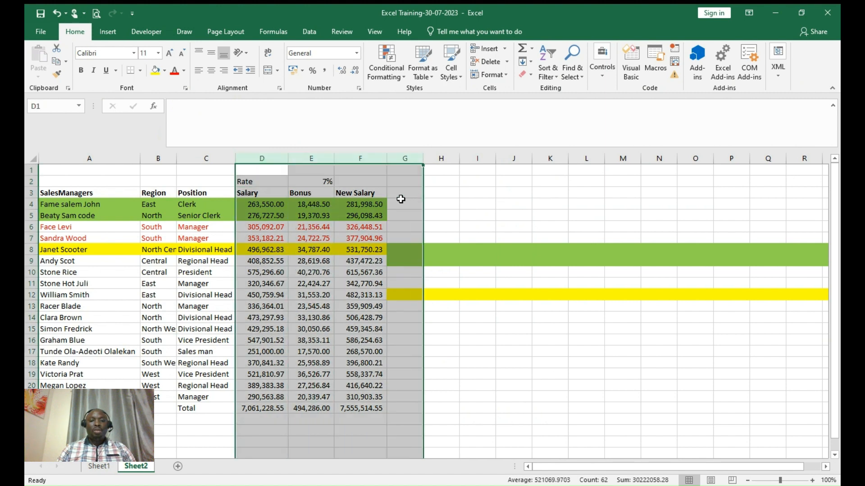
pyautogui.click(341, 201)
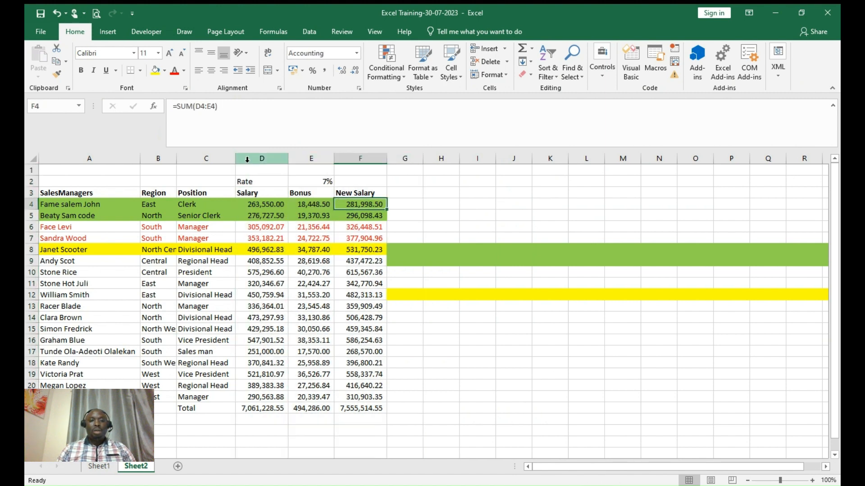
pyautogui.moveTo(256, 158); pyautogui.dragTo(377, 170)
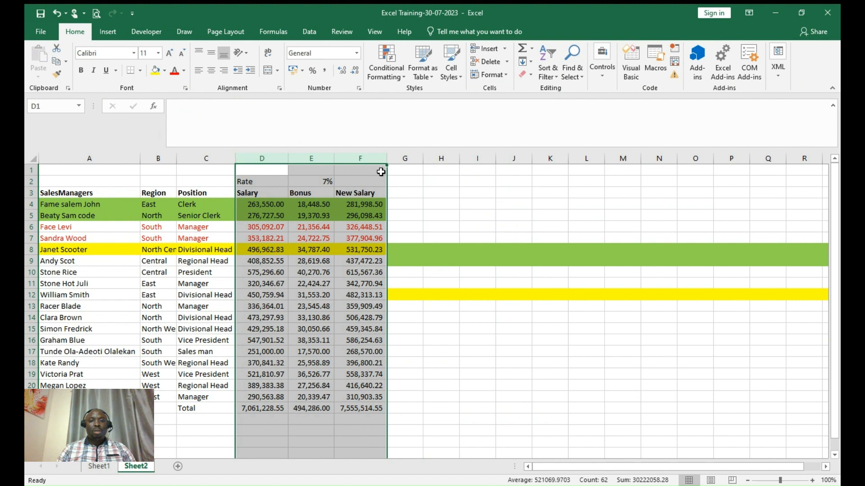
pyautogui.rightClick(323, 199)
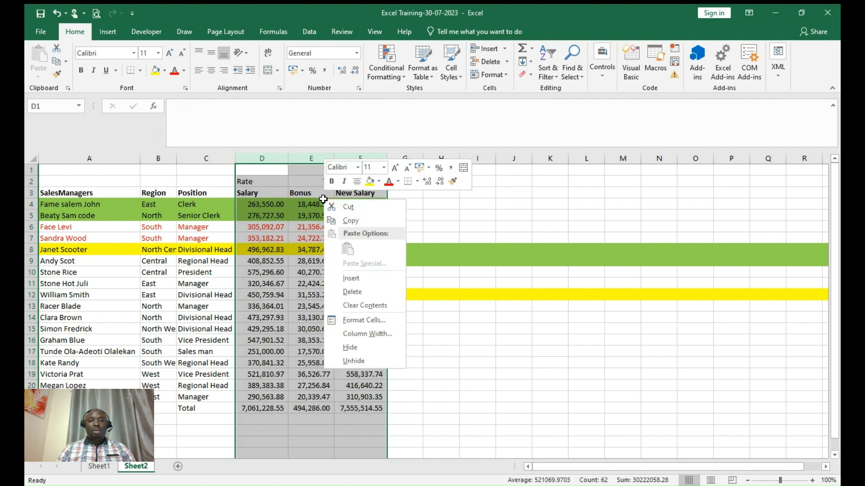
pyautogui.click(356, 295)
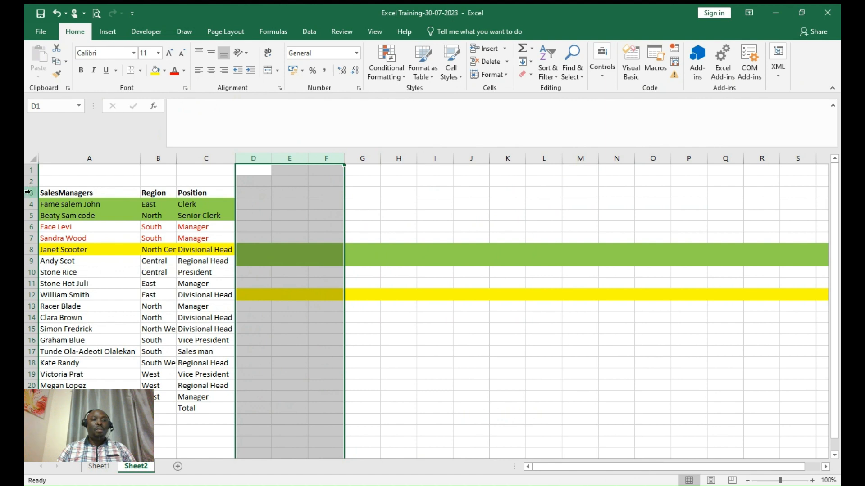
pyautogui.moveTo(28, 192); pyautogui.dragTo(31, 340)
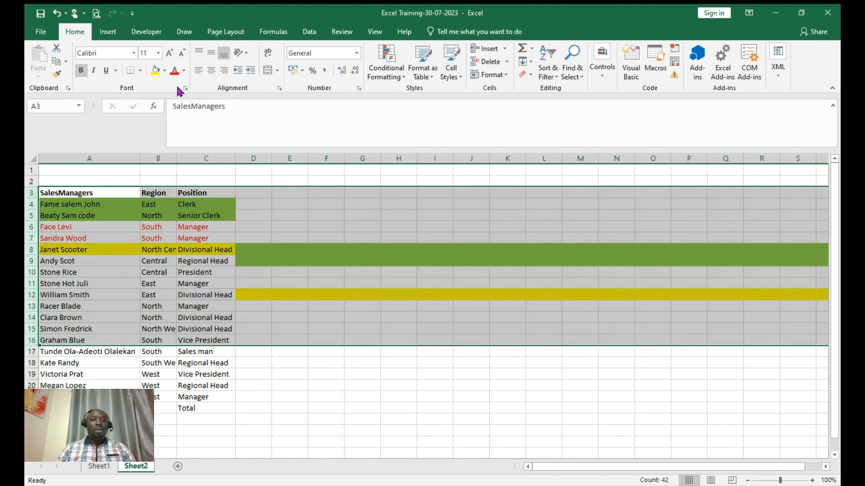
# - Set rows 3–16 to No Fill with black font, then save the workbook
pyautogui.click(165, 70)
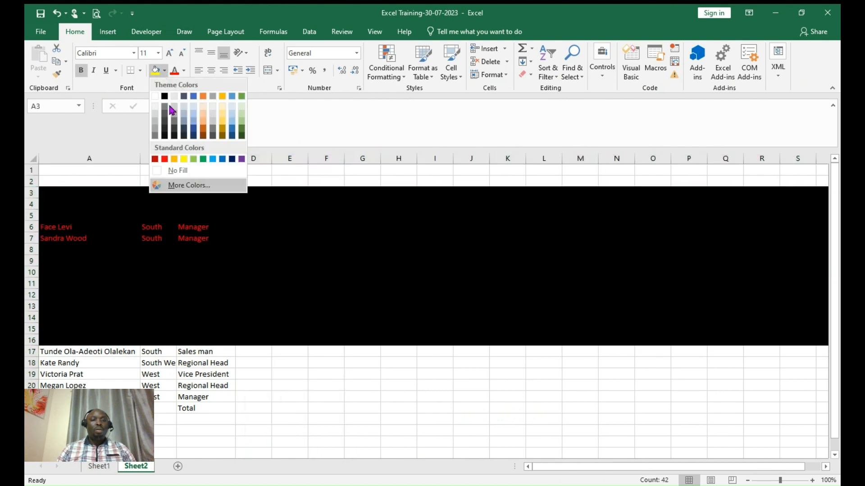
pyautogui.click(180, 170)
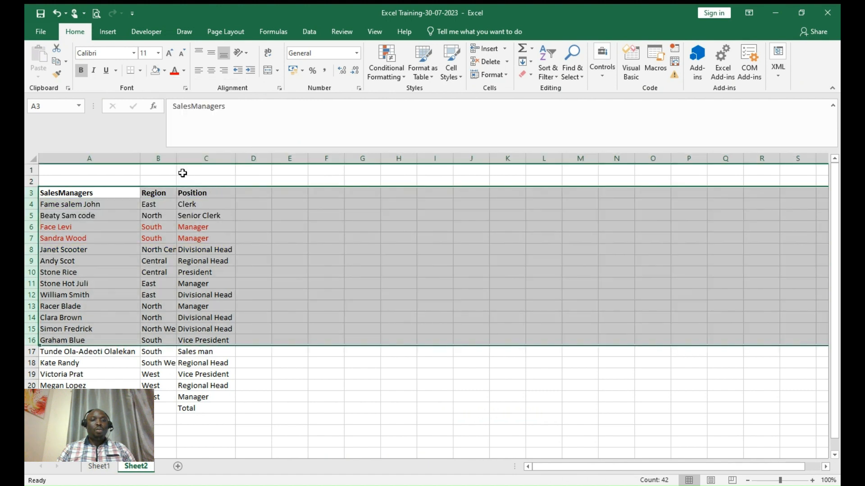
pyautogui.click(185, 71)
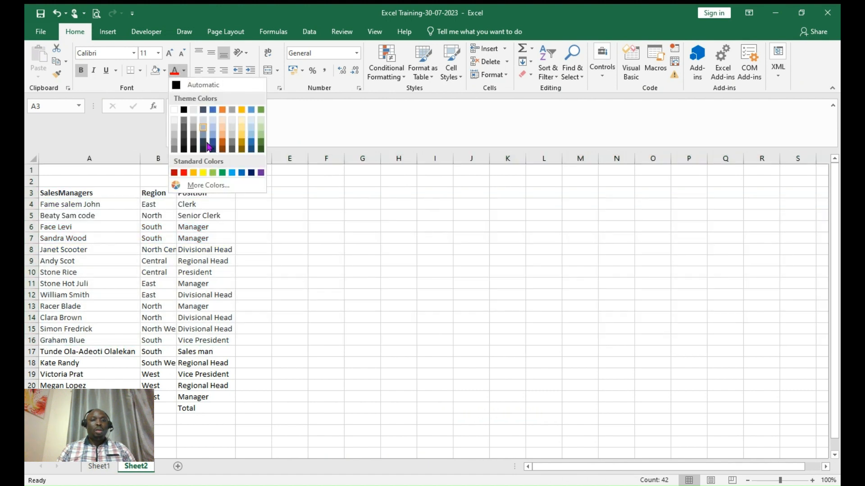
pyautogui.click(184, 110)
pyautogui.click(309, 259)
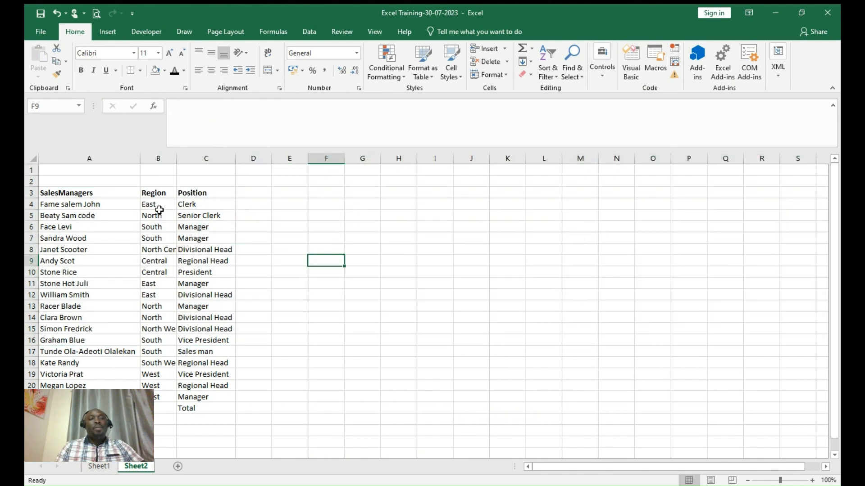
pyautogui.click(44, 14)
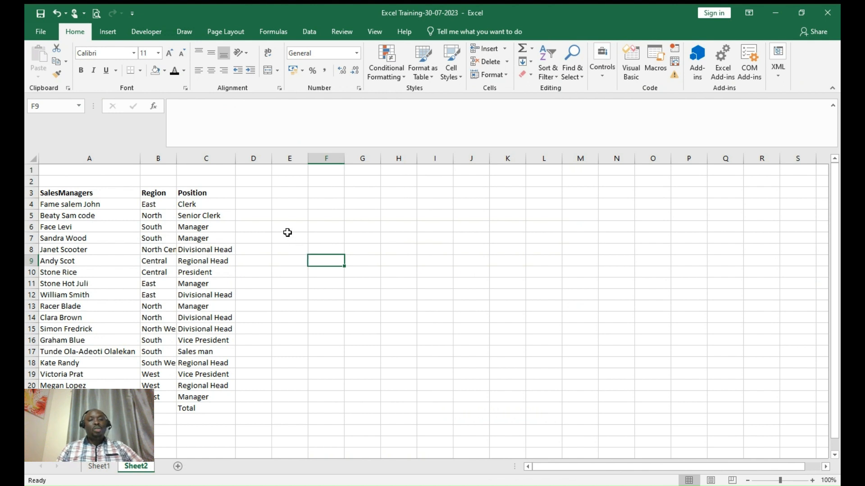
pyautogui.click(259, 198)
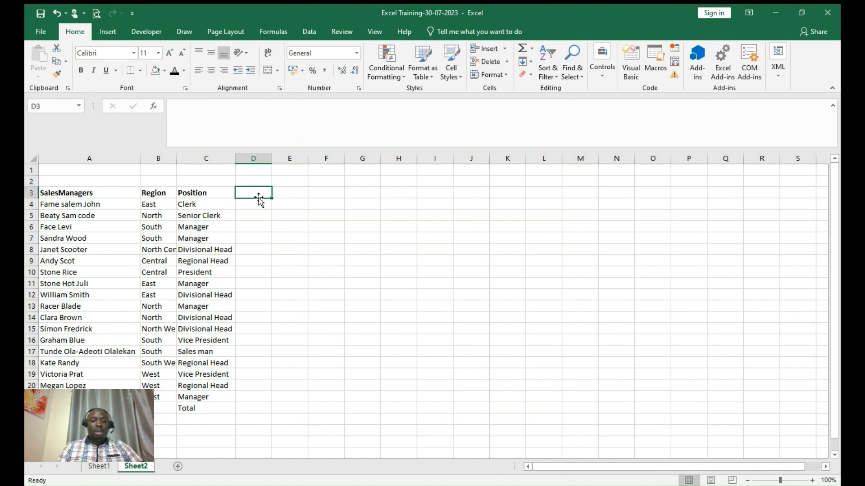
# - Enter January in D3 and fill the month names across to October in M3
pyautogui.write('Jan')
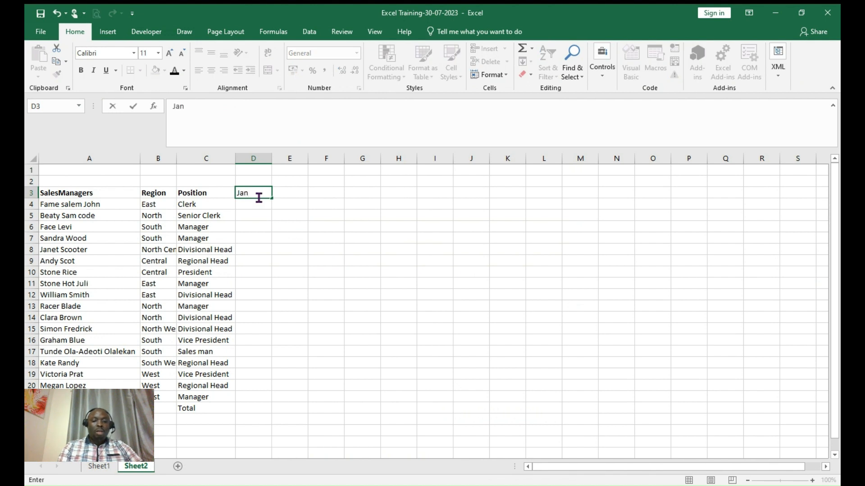
pyautogui.write('uary')
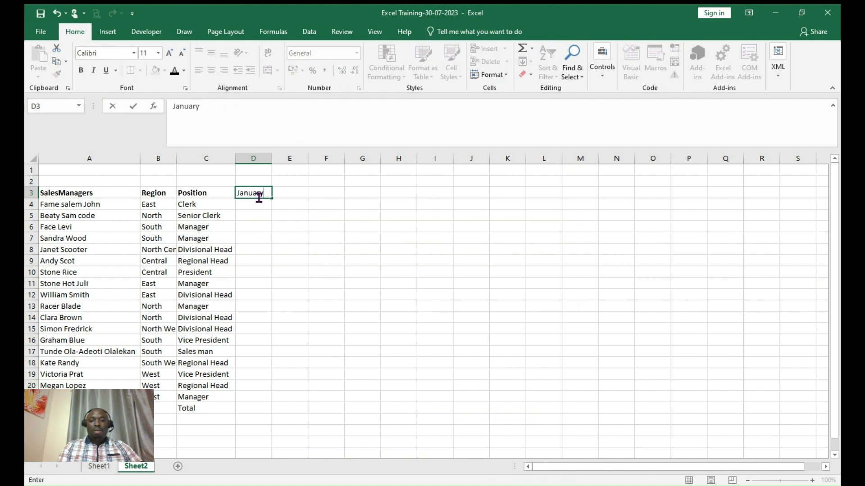
pyautogui.press('Return')
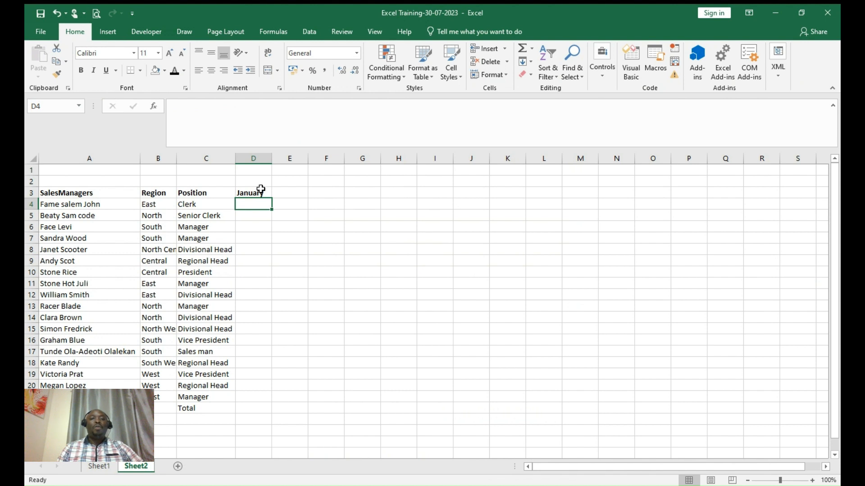
pyautogui.click(260, 191)
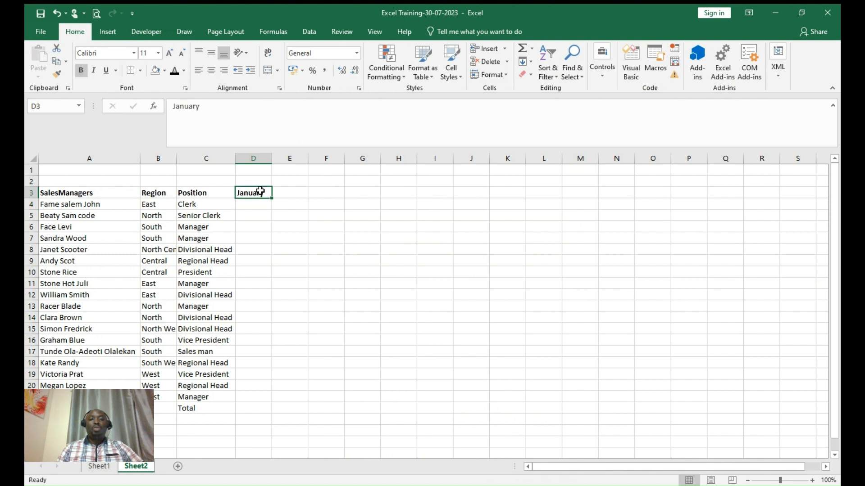
pyautogui.moveTo(272, 199); pyautogui.dragTo(593, 209)
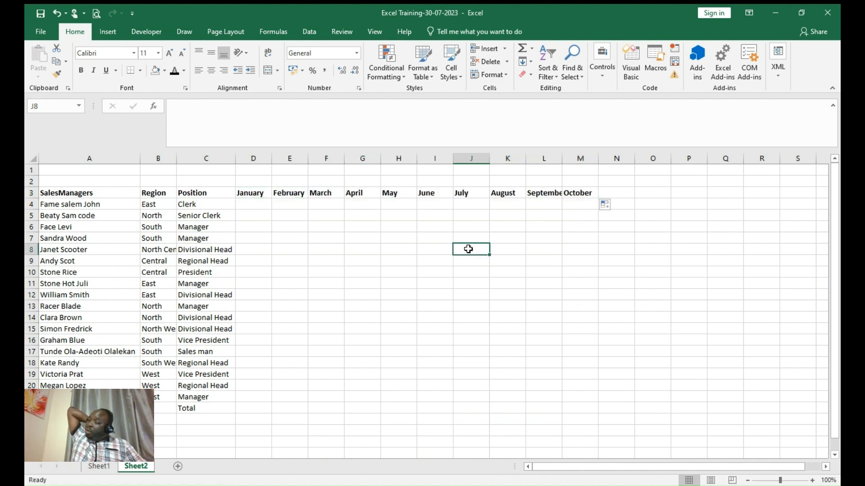
pyautogui.click(257, 203)
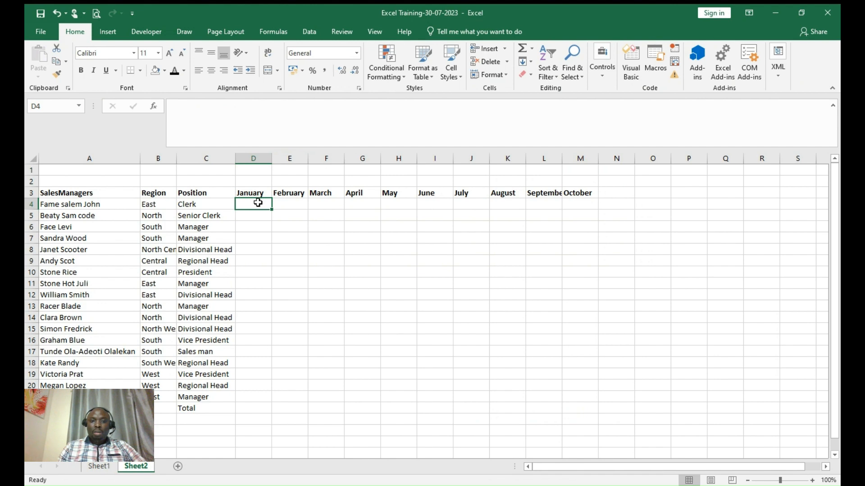
pyautogui.write('500000')
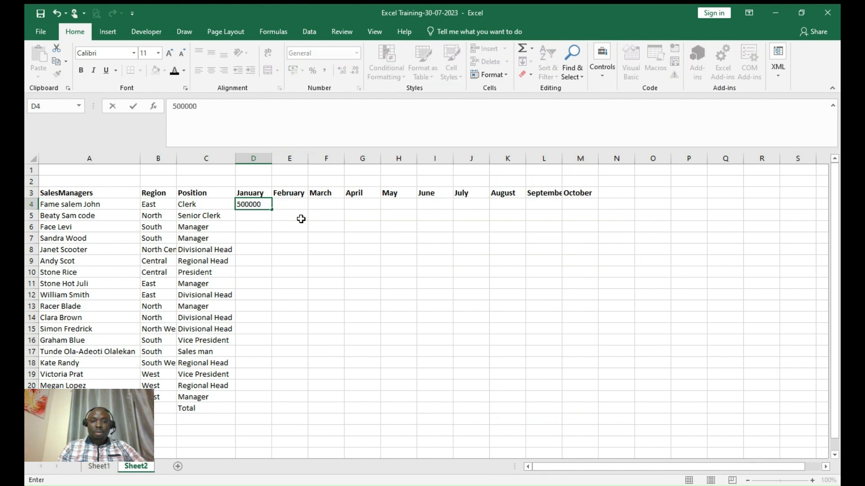
pyautogui.moveTo(299, 218); pyautogui.dragTo(252, 206)
pyautogui.click(252, 206)
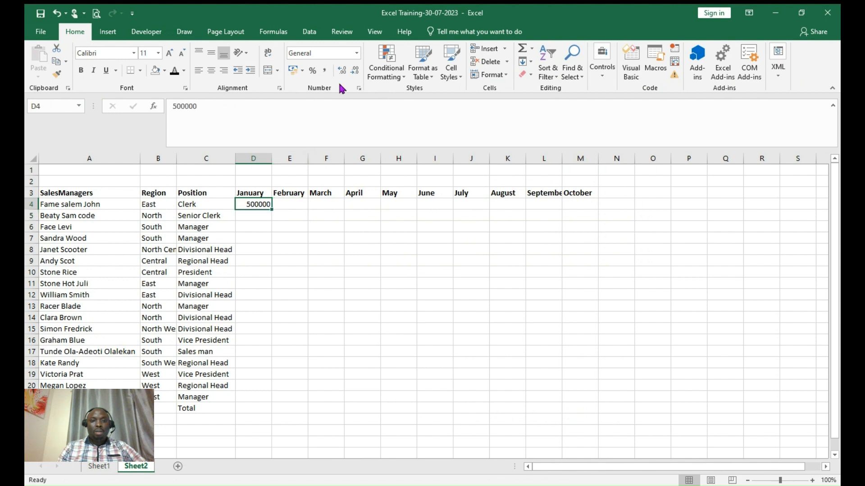
pyautogui.click(326, 72)
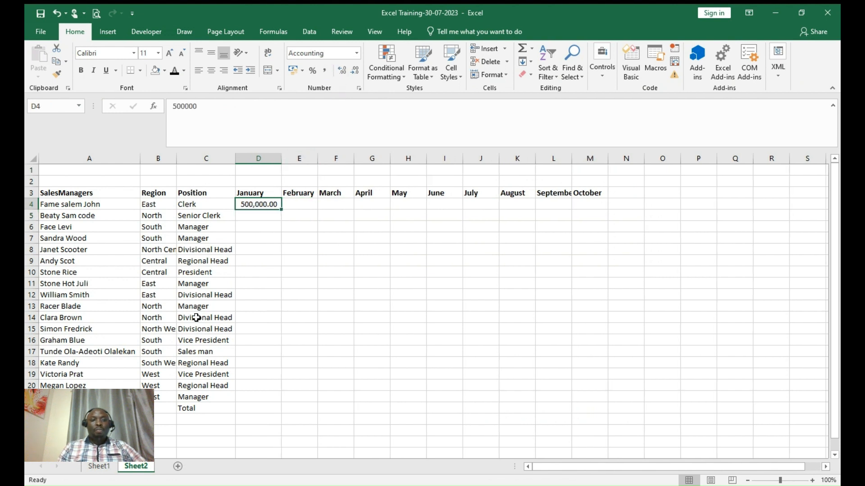
pyautogui.click(262, 220)
pyautogui.write('=')
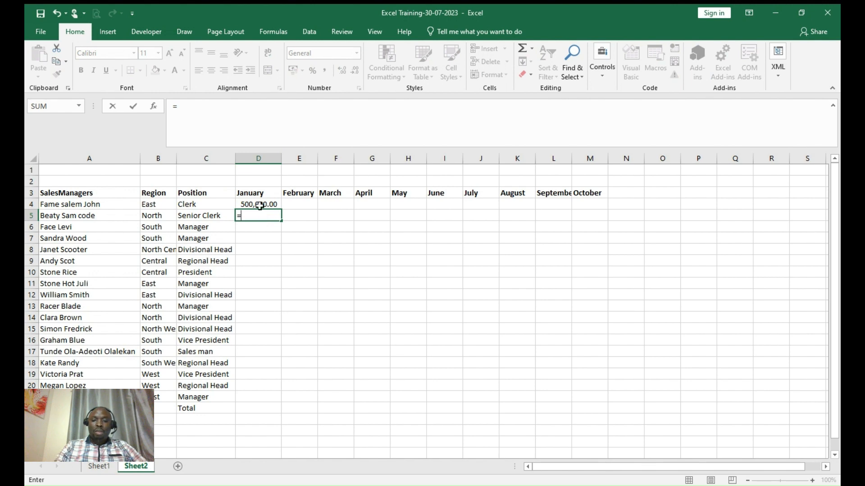
pyautogui.click(260, 205)
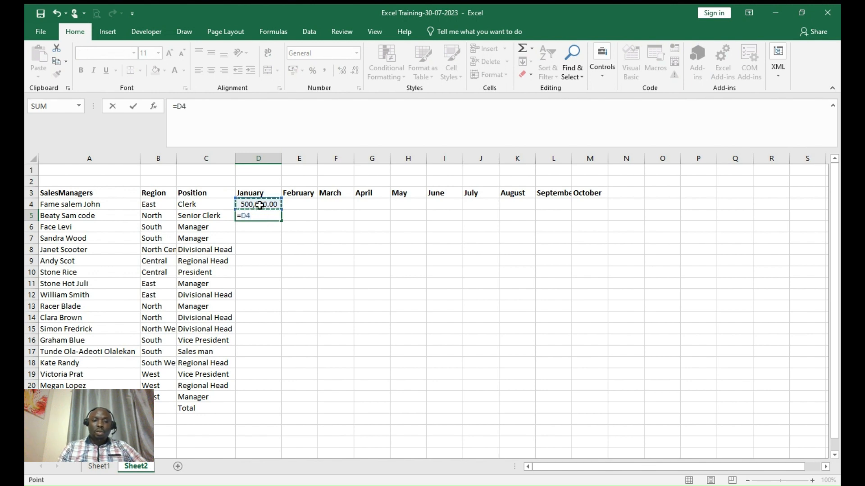
pyautogui.write('*')
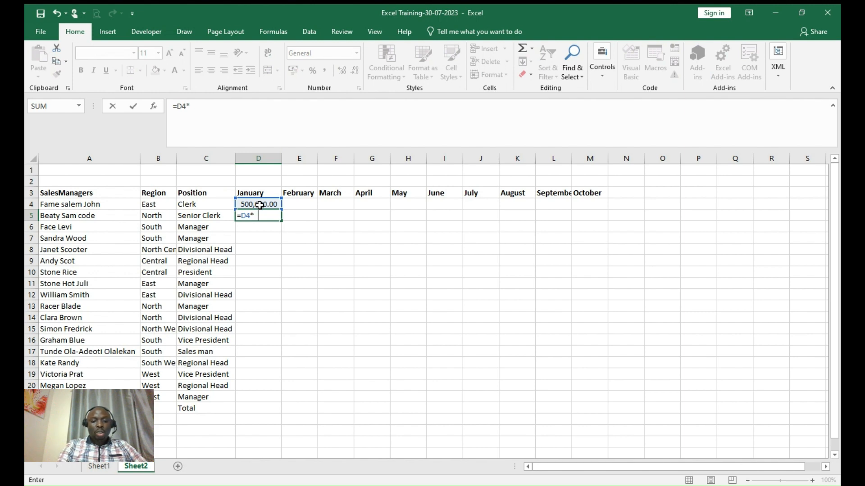
pyautogui.write(' 5')
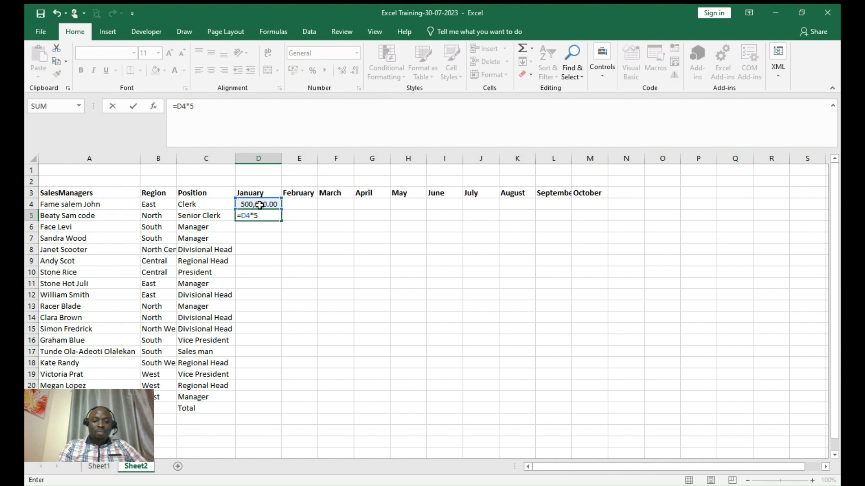
pyautogui.press('BackSpace')
pyautogui.press('BackSpace')
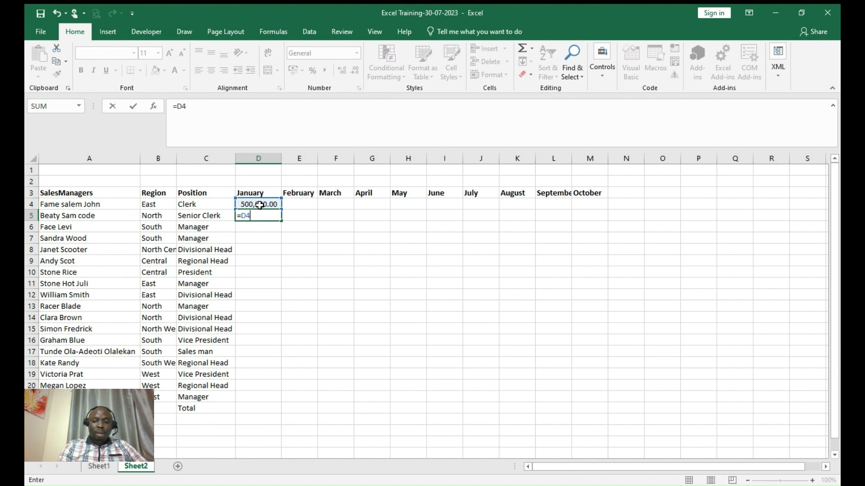
pyautogui.press('BackSpace')
pyautogui.press('BackSpace')
pyautogui.press('BackSpace')
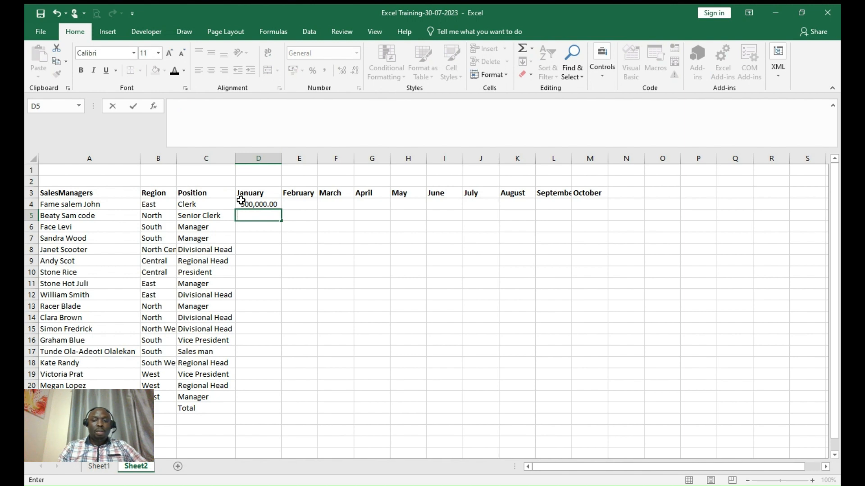
# - Enter =D4-560 in D5 and fill the formula down the January column to D21
pyautogui.click(278, 260)
pyautogui.click(253, 220)
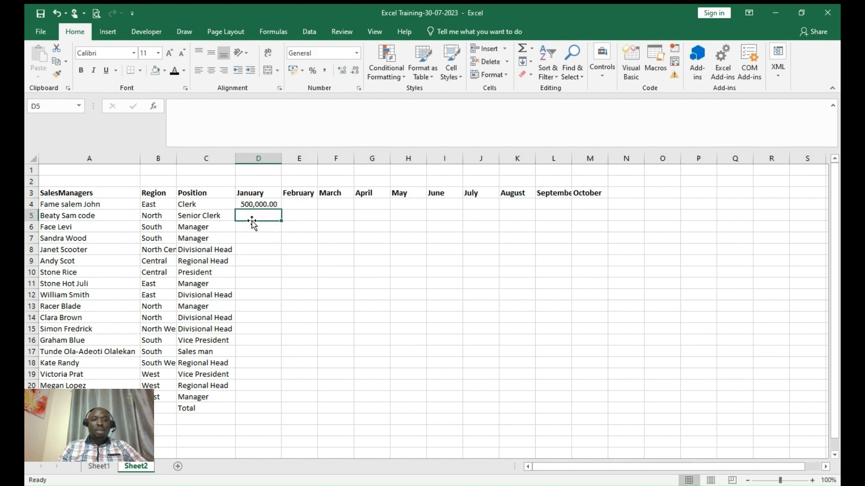
pyautogui.write('=')
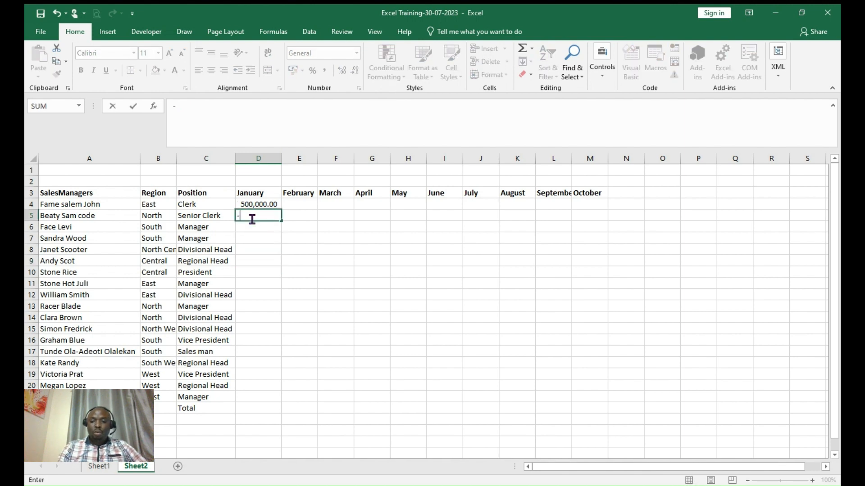
pyautogui.press('BackSpace')
pyautogui.write('=')
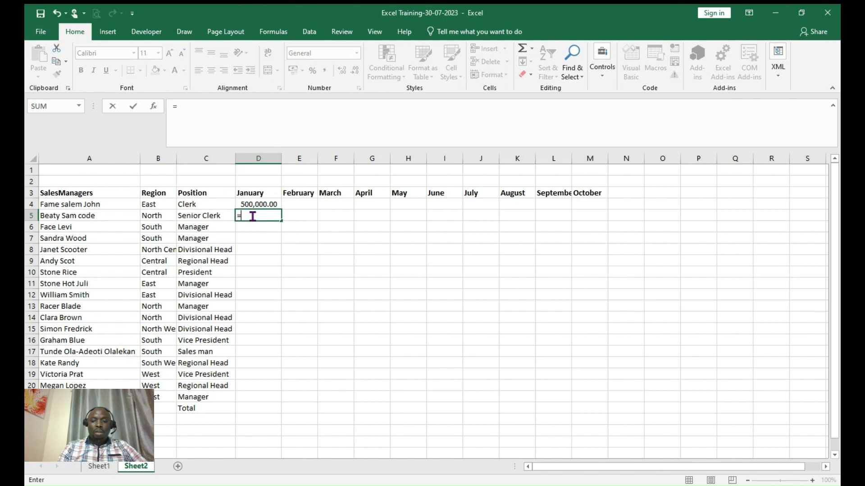
pyautogui.click(256, 205)
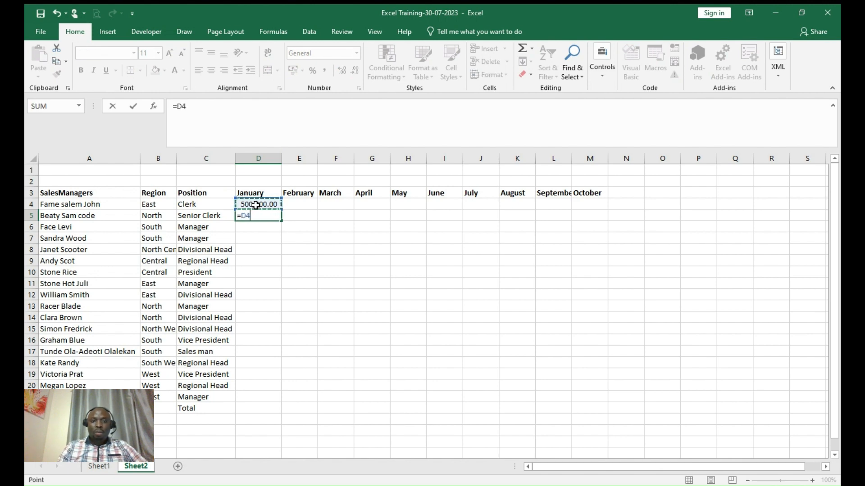
pyautogui.write('-')
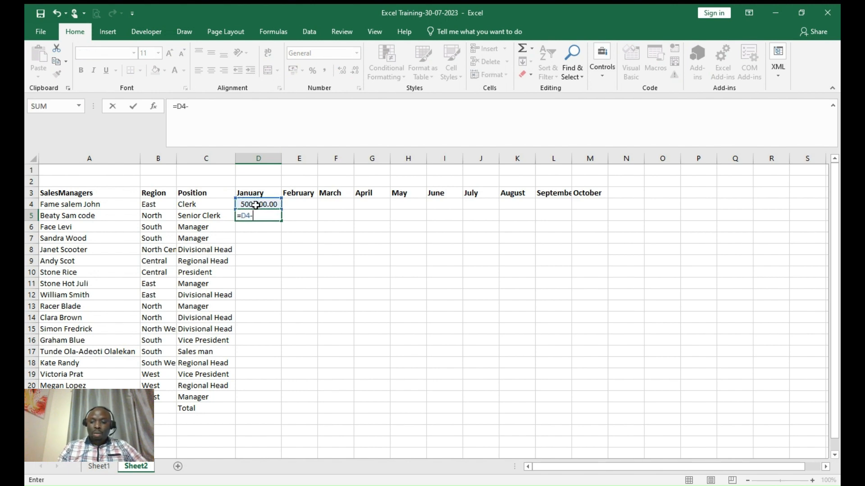
pyautogui.write('560')
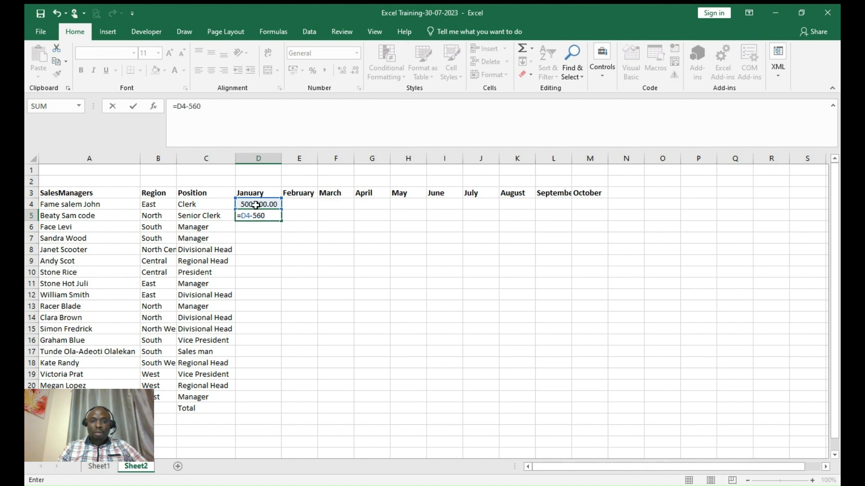
pyautogui.press('Return')
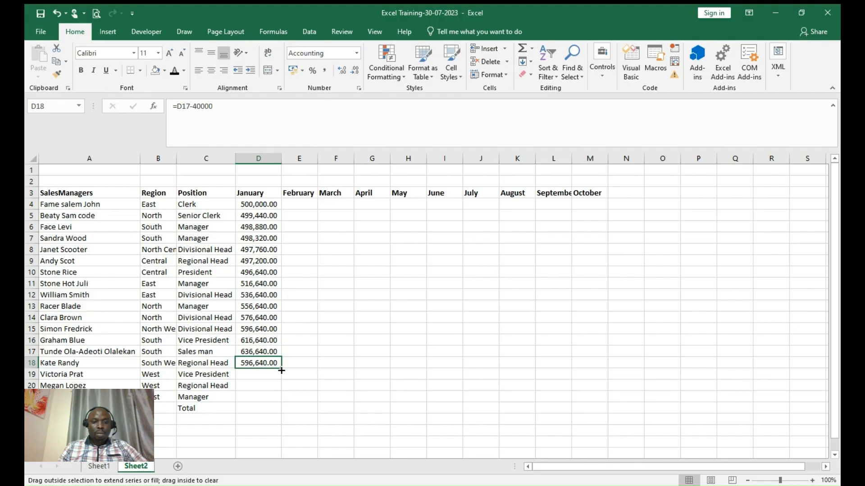
pyautogui.moveTo(281, 368); pyautogui.dragTo(274, 400)
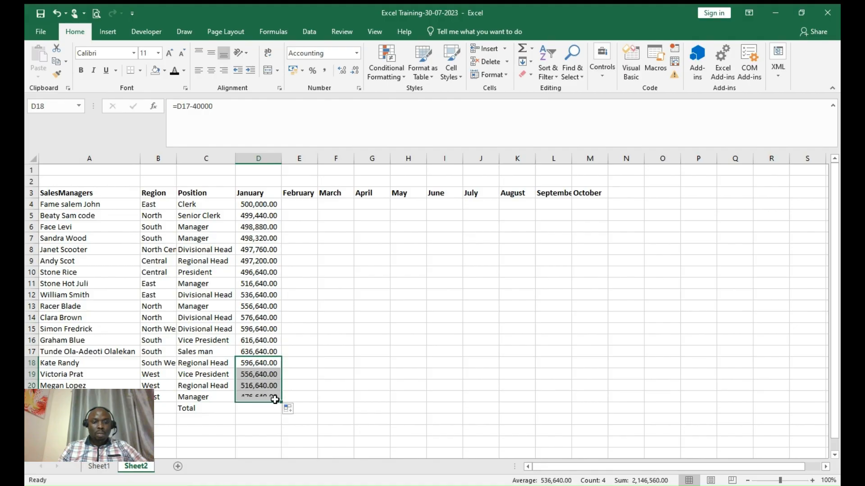
pyautogui.click(343, 370)
# - Copy January amounts D4:D21 and paste them back as values, accepting the replace warning
pyautogui.click(267, 206)
pyautogui.moveTo(268, 206); pyautogui.dragTo(266, 394)
pyautogui.hotkey('ctrl', 'c')
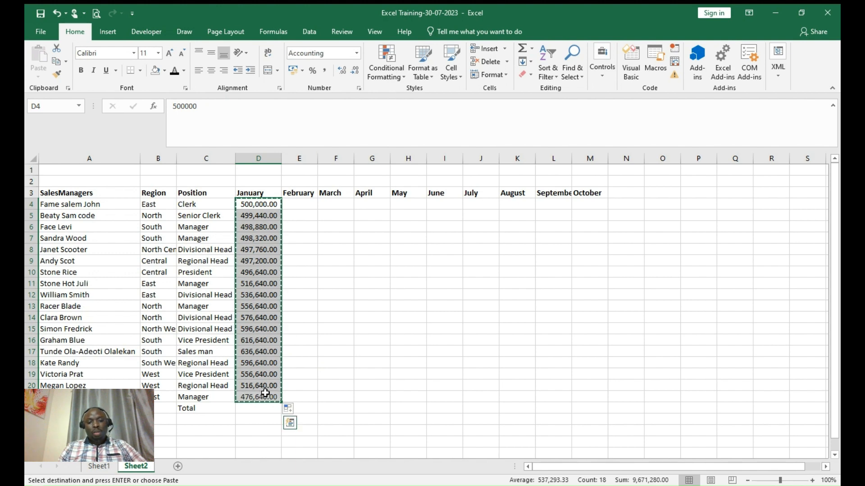
pyautogui.hotkey('shift', 'Up')
pyautogui.rightClick(262, 205)
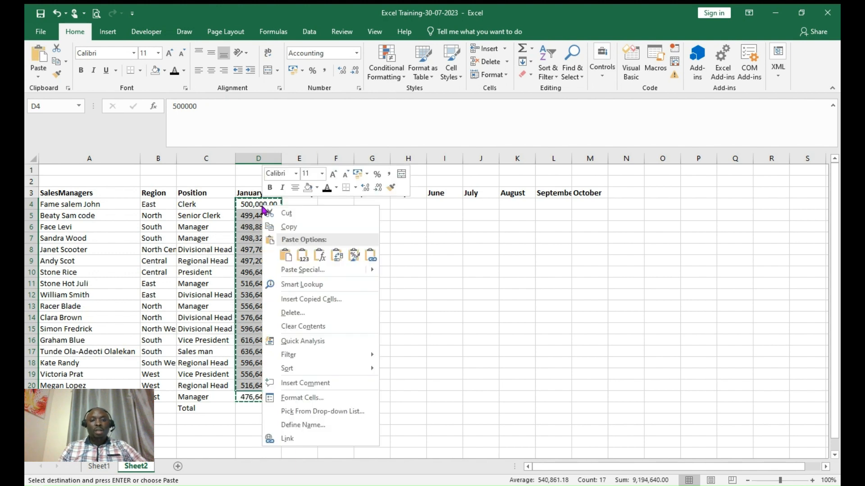
pyautogui.click(302, 256)
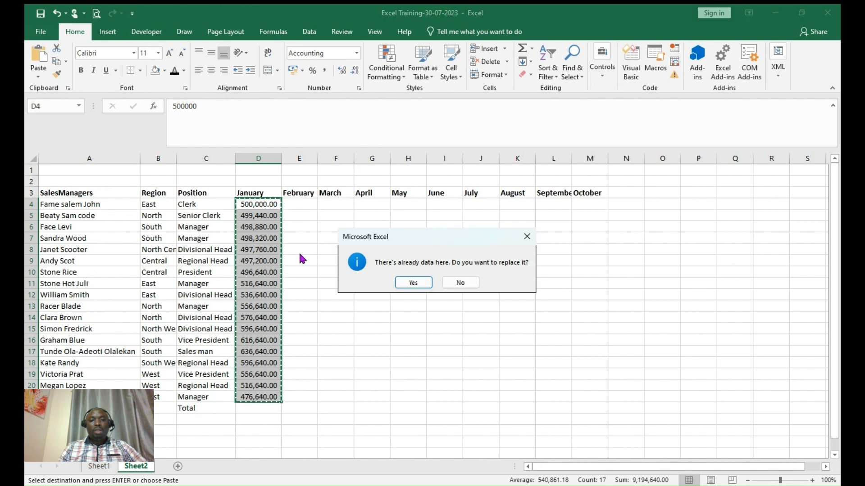
pyautogui.click(526, 236)
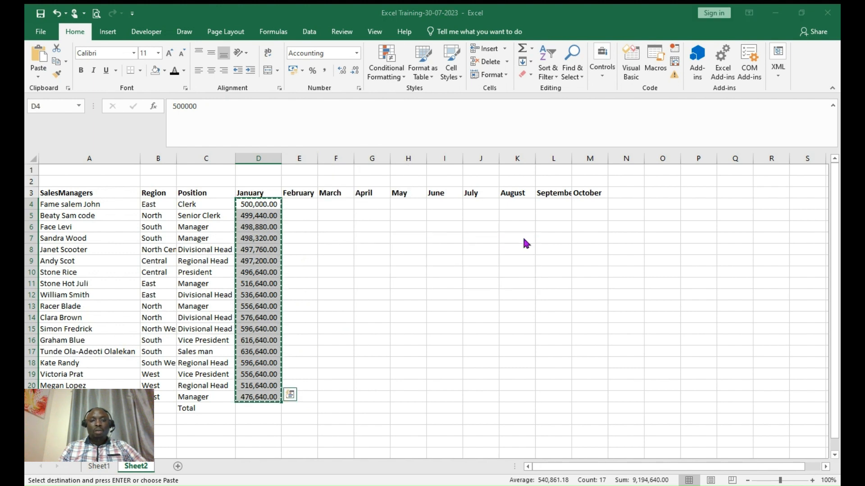
pyautogui.click(328, 239)
pyautogui.click(257, 205)
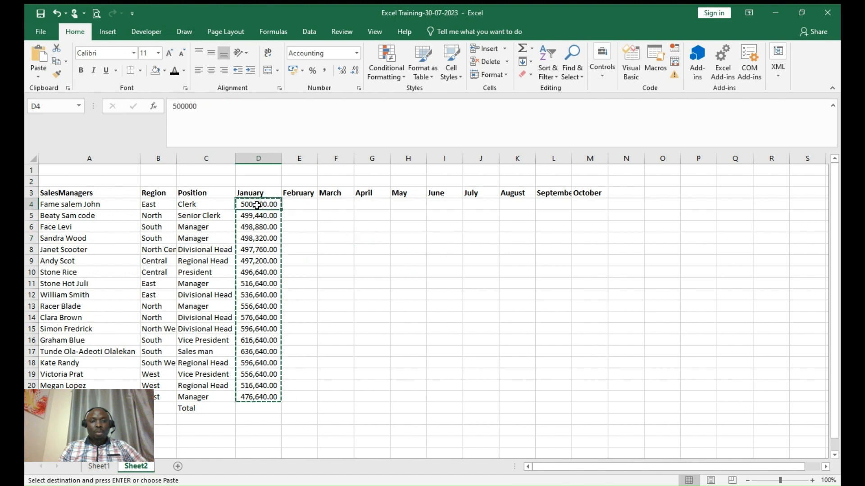
pyautogui.click(261, 277)
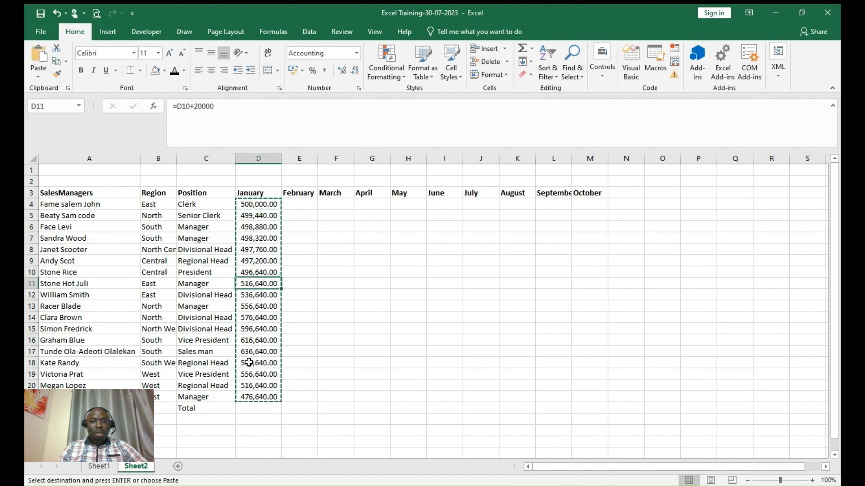
# - Recopy D4:D21, paste values over it again, and verify D7 and D18 hold plain numbers
pyautogui.click(259, 205)
pyautogui.moveTo(260, 205); pyautogui.dragTo(257, 396)
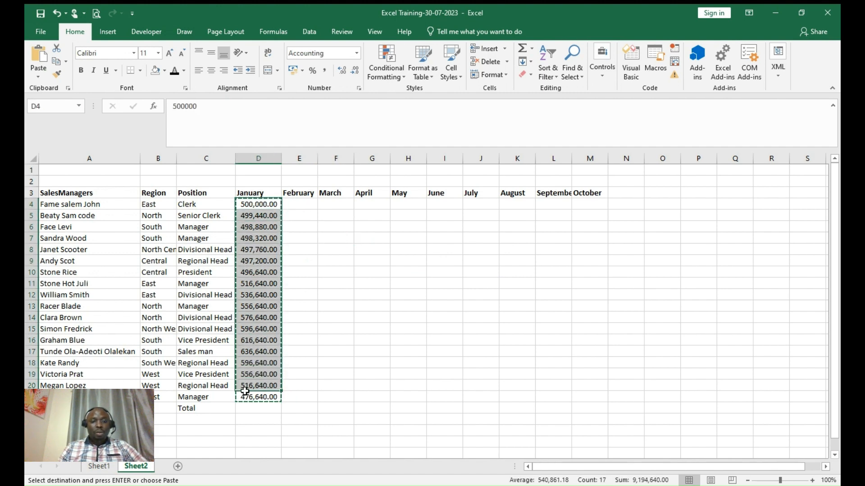
pyautogui.rightClick(260, 208)
pyautogui.click(286, 230)
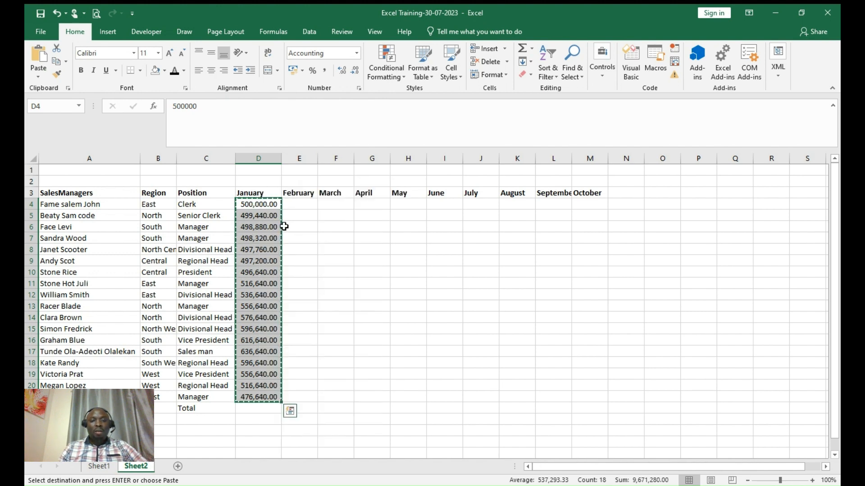
pyautogui.rightClick(261, 203)
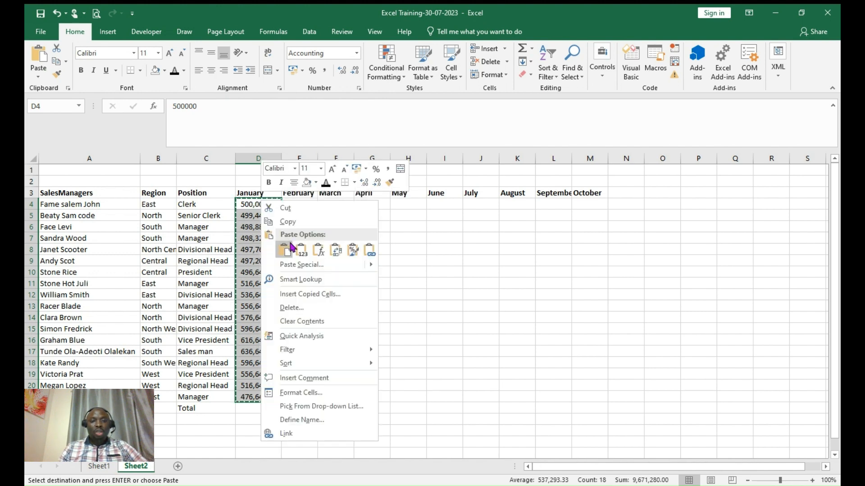
pyautogui.click(303, 253)
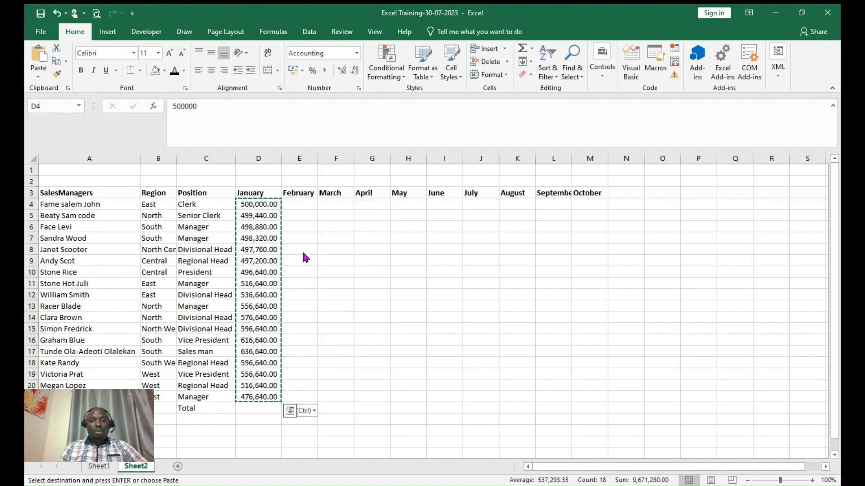
pyautogui.click(257, 272)
pyautogui.click(260, 363)
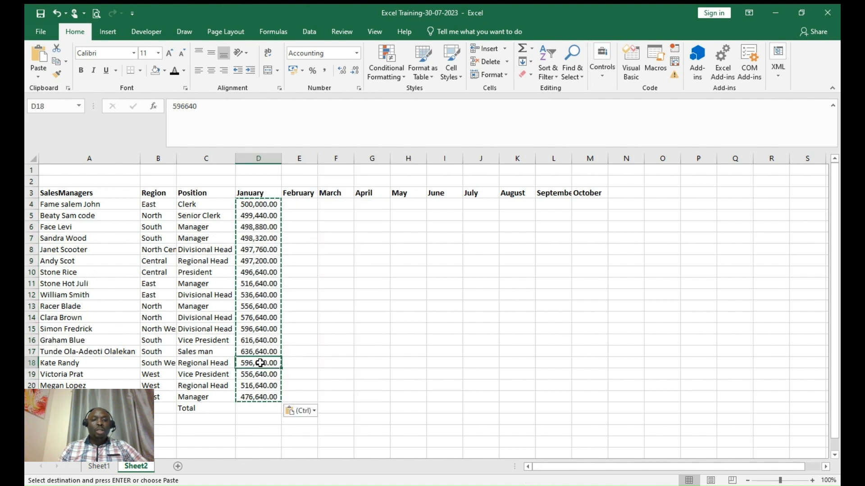
pyautogui.click(270, 240)
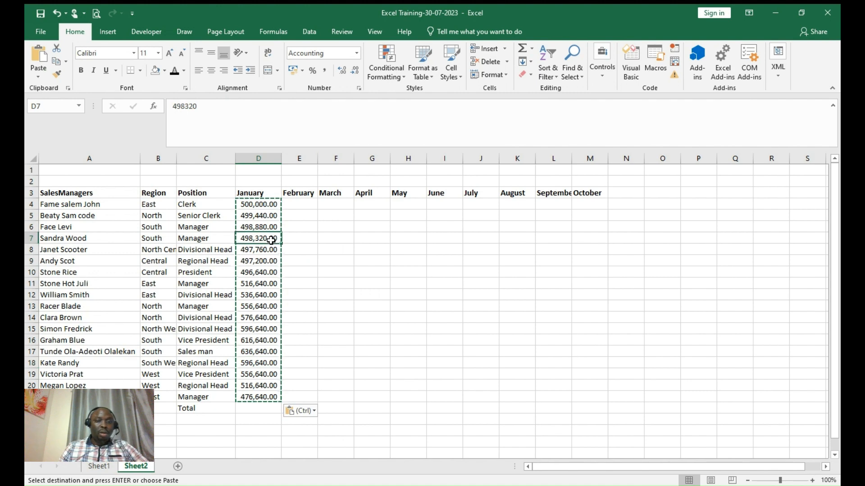
pyautogui.click(306, 205)
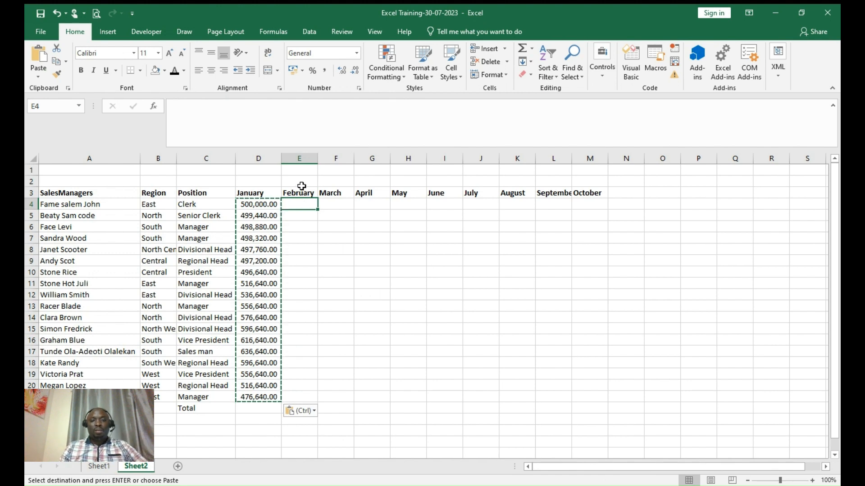
# - Enter the 5% rate in E2 above February
pyautogui.click(302, 186)
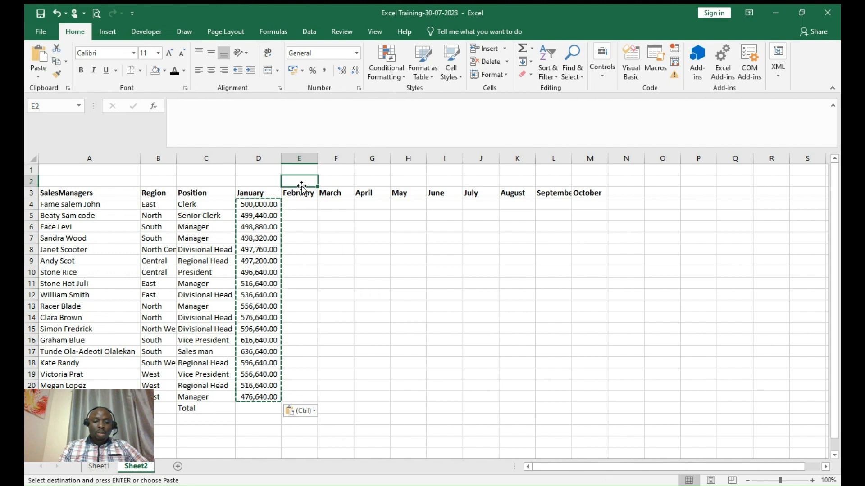
pyautogui.write('5%')
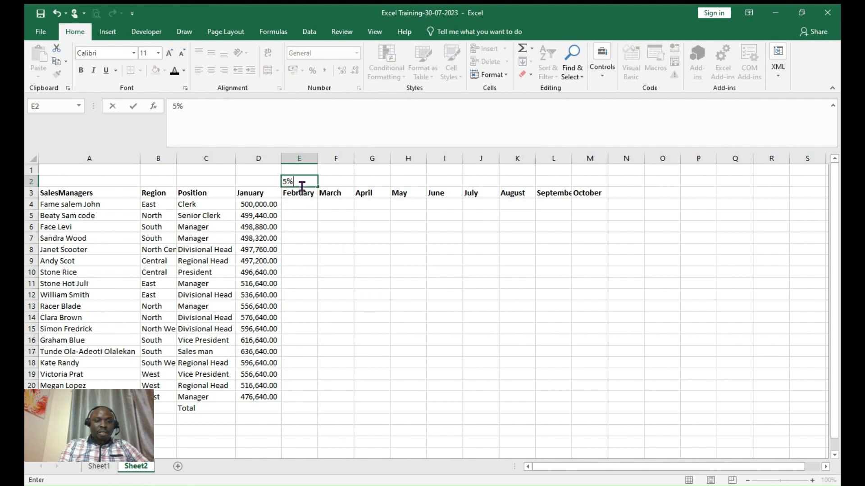
pyautogui.press('Return')
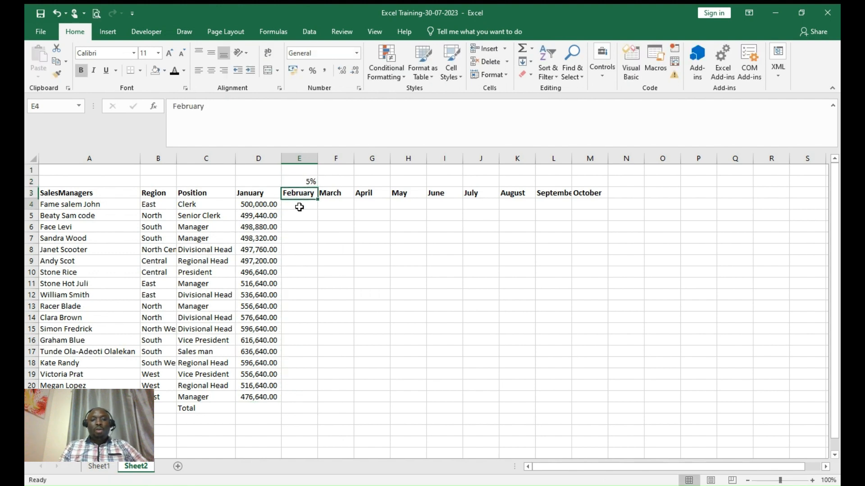
# - Enter =D4*$E$2 in E4 and fill it down to E21
pyautogui.click(300, 207)
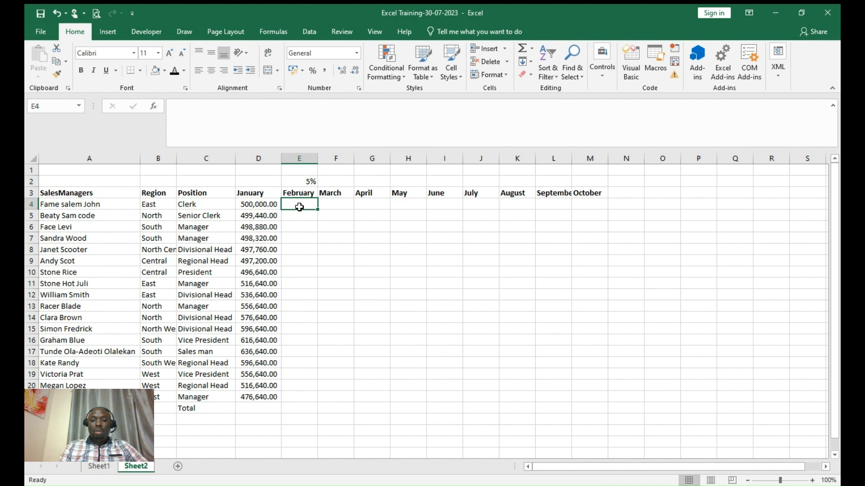
pyautogui.write('=')
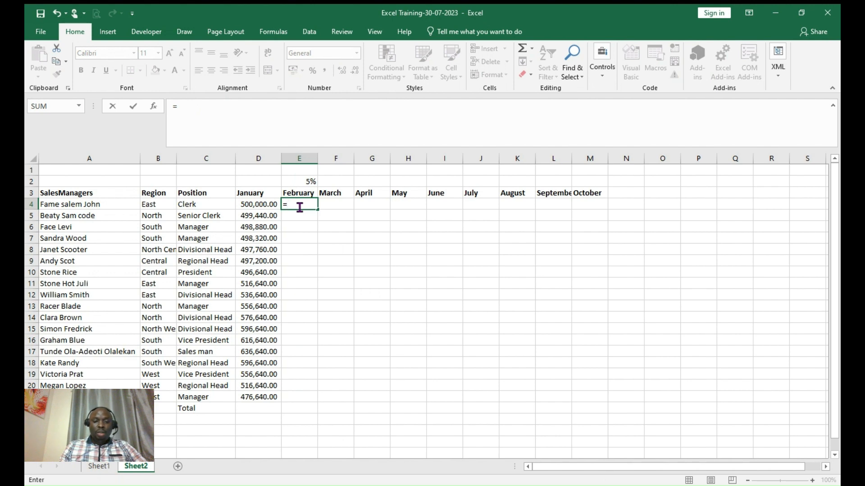
pyautogui.click(266, 204)
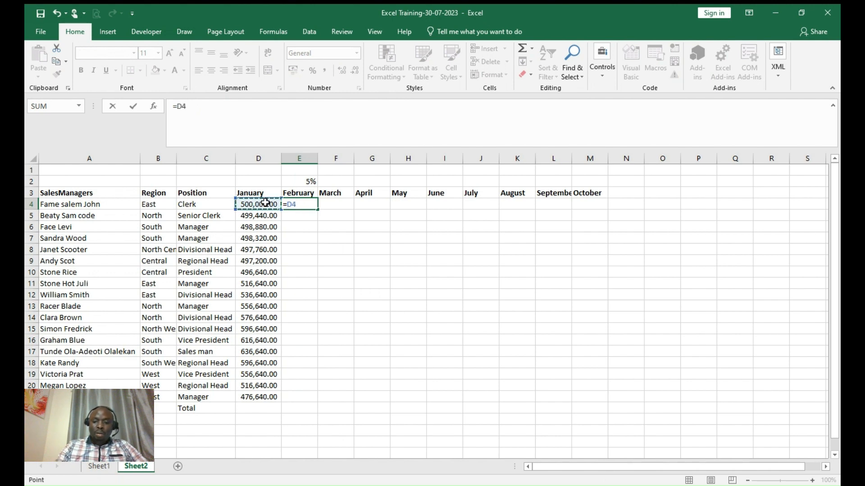
pyautogui.write('*')
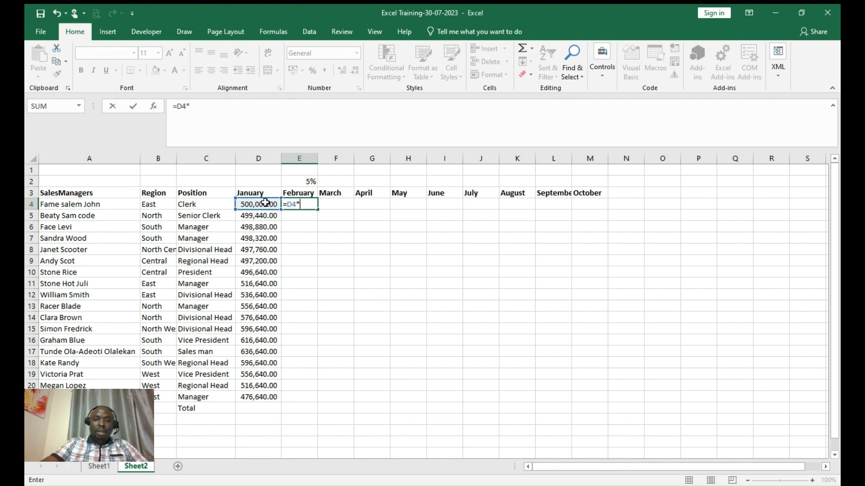
pyautogui.click(308, 182)
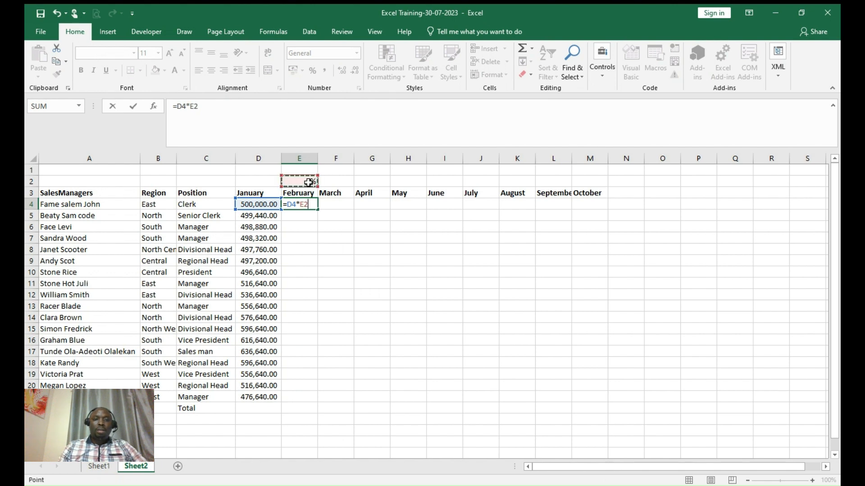
pyautogui.doubleClick(191, 106)
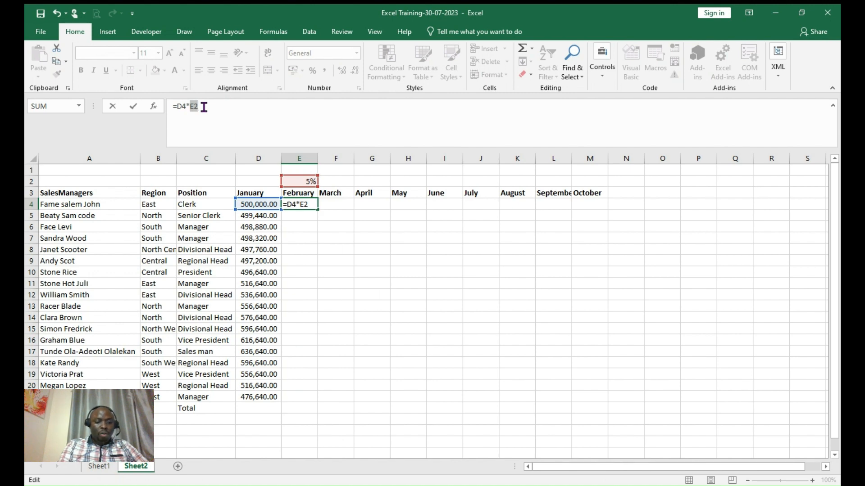
pyautogui.press('F4')
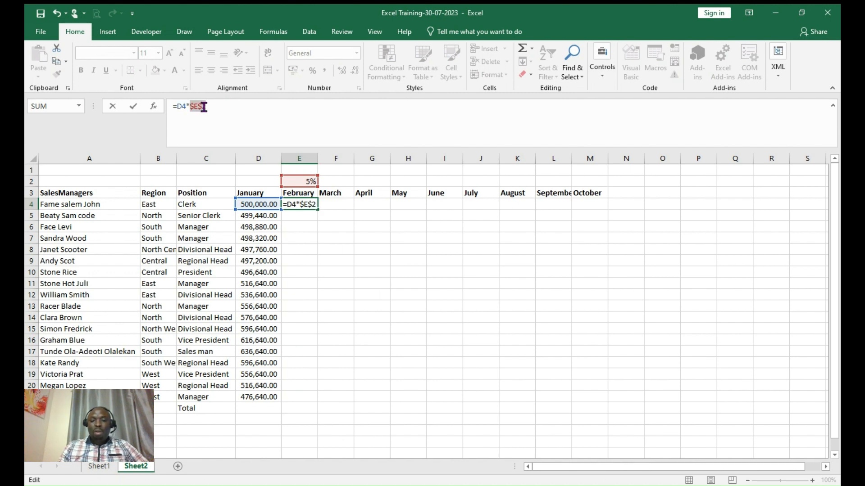
pyautogui.press('Return')
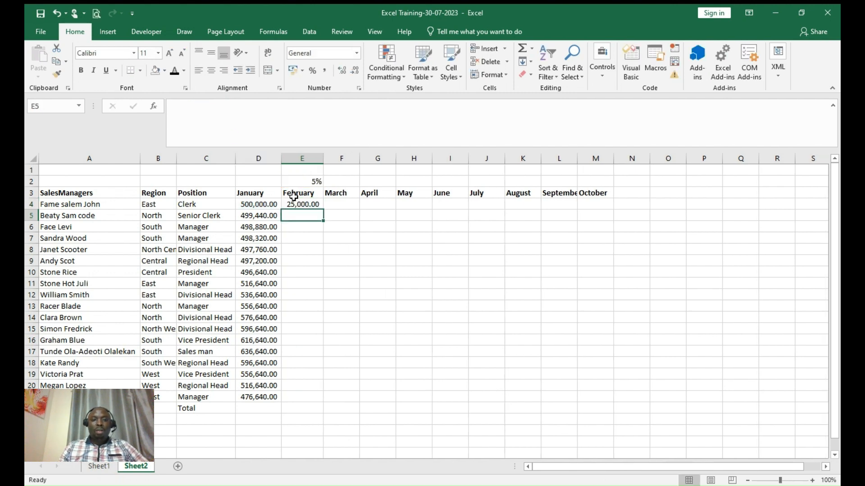
pyautogui.click(297, 200)
pyautogui.moveTo(323, 209); pyautogui.dragTo(318, 405)
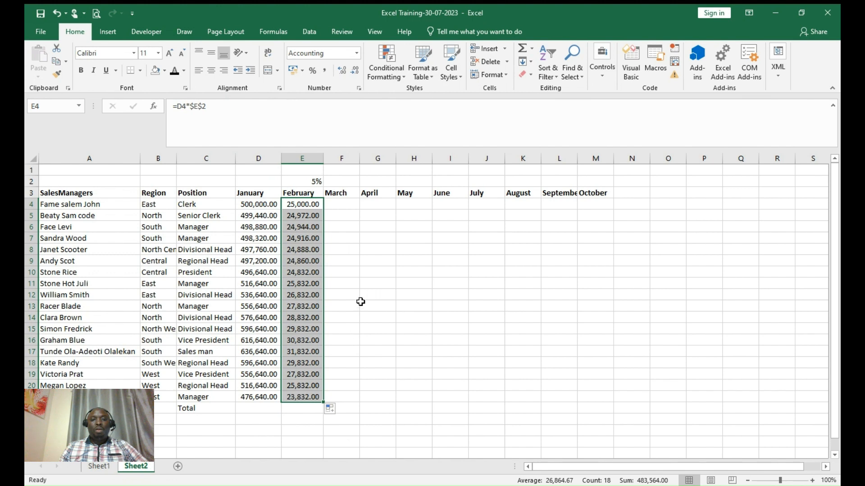
# - Enter the 7% rate in F2 above March
pyautogui.click(348, 182)
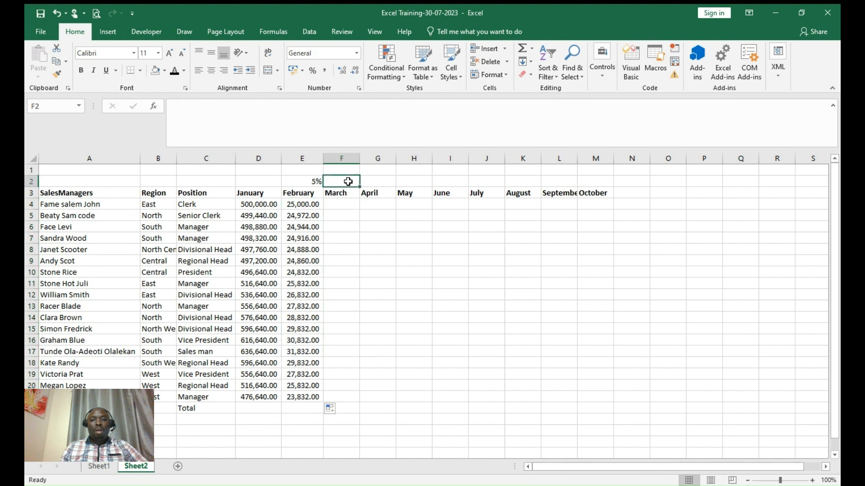
pyautogui.write('7')
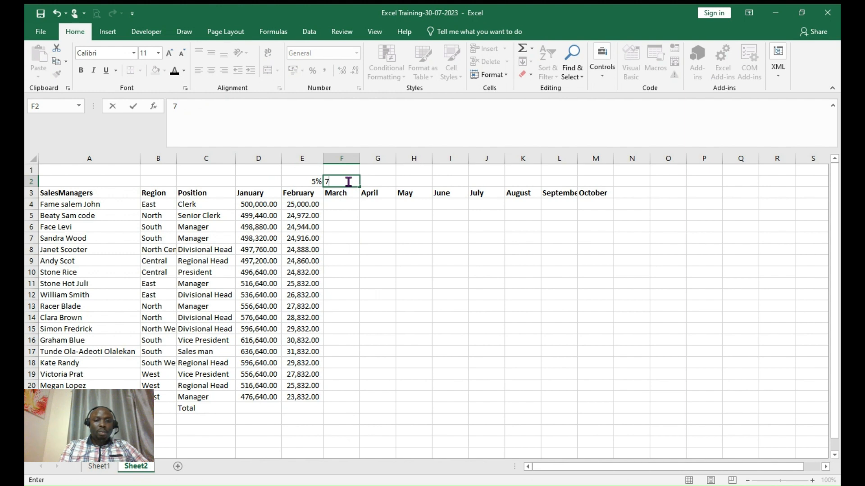
pyautogui.write('%')
pyautogui.press('Return')
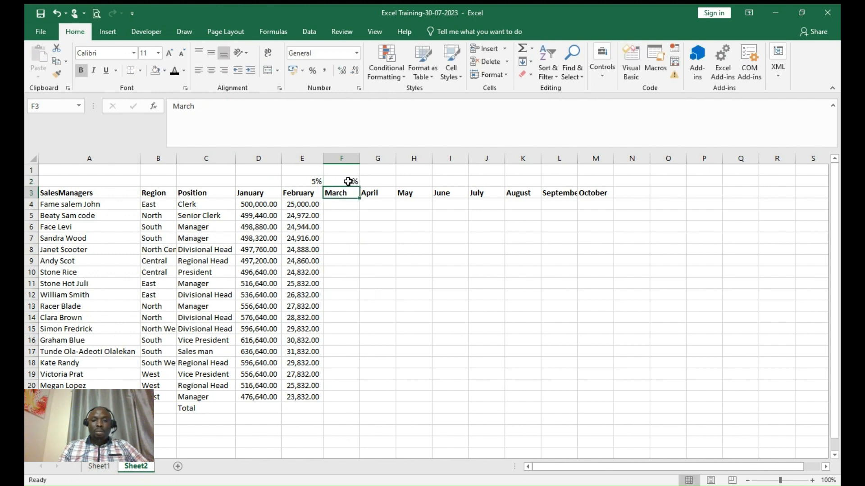
# - Try filling E4's formula into F4, then clear the incorrect March result
pyautogui.click(316, 182)
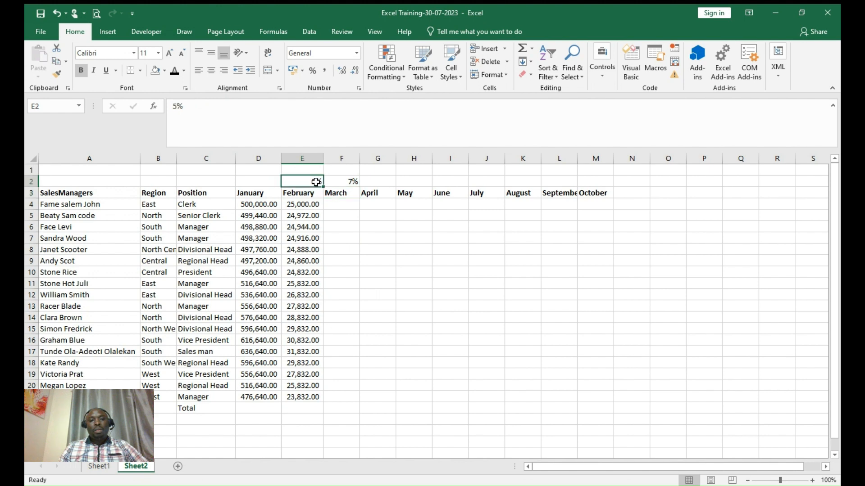
pyautogui.click(318, 206)
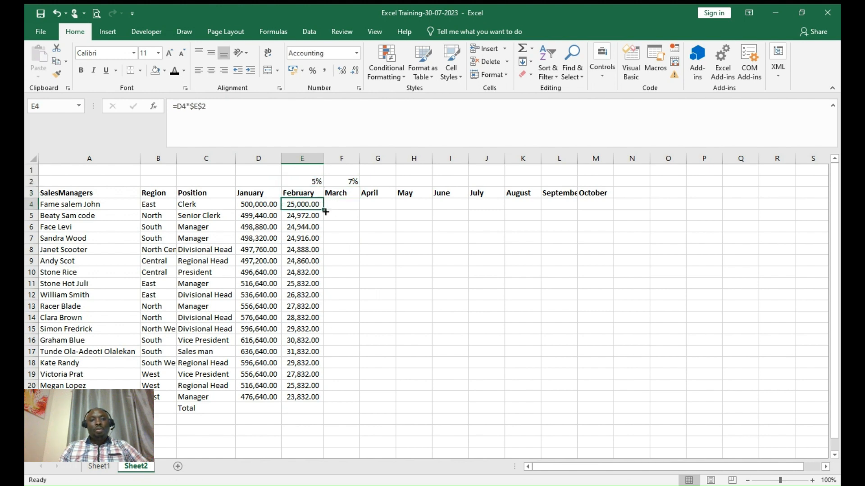
pyautogui.moveTo(324, 210); pyautogui.dragTo(355, 209)
pyautogui.moveTo(361, 156); pyautogui.dragTo(362, 156)
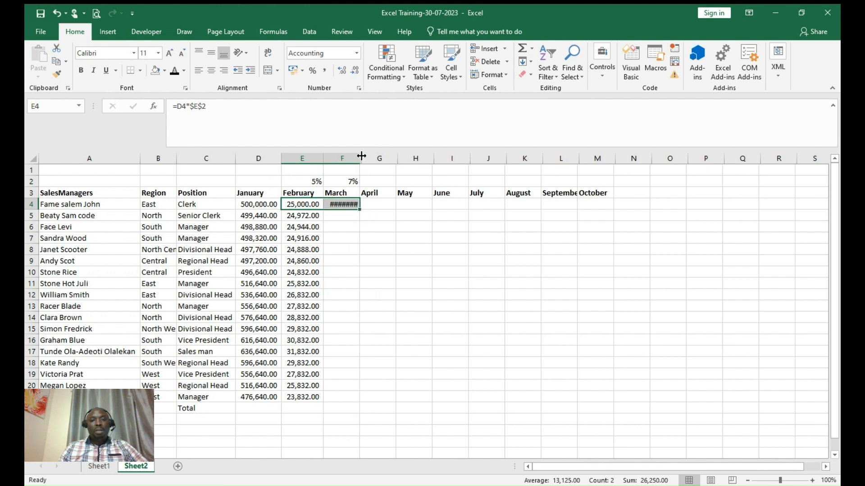
pyautogui.click(344, 203)
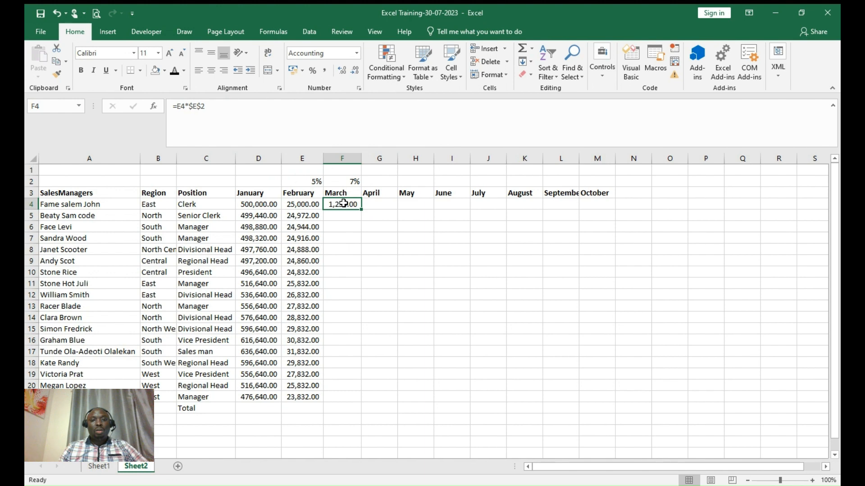
pyautogui.click(313, 200)
pyautogui.click(343, 205)
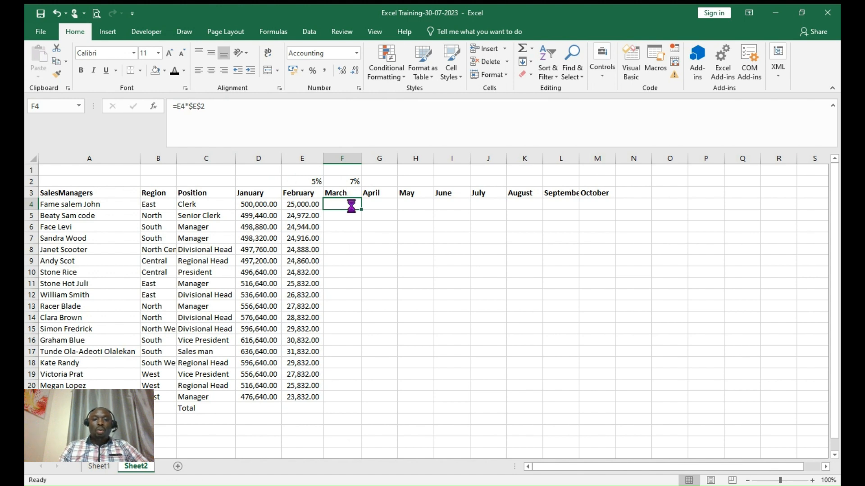
pyautogui.press('Delete')
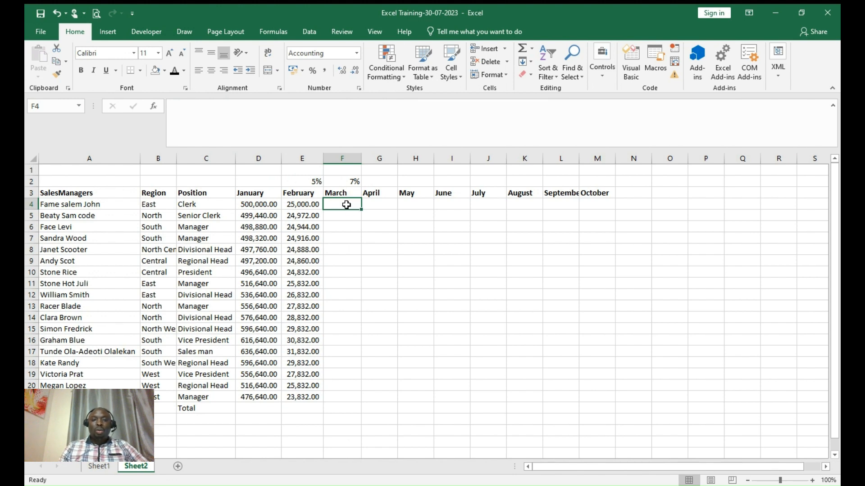
pyautogui.click(377, 184)
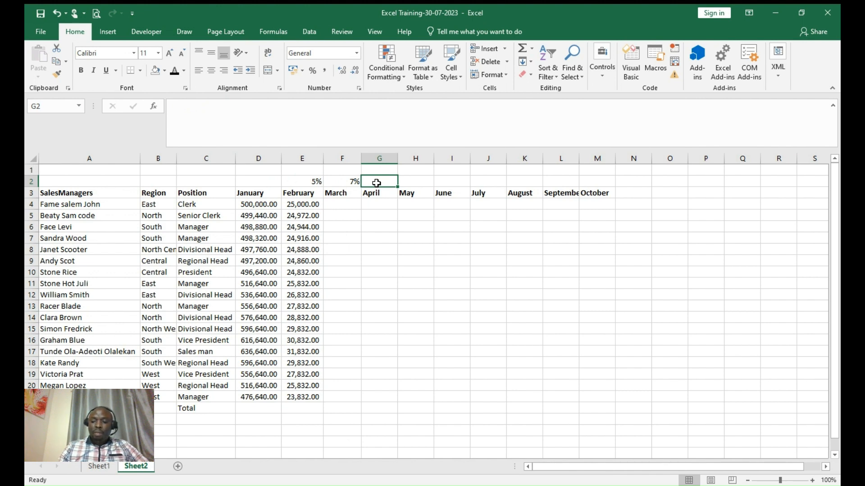
# - Enter 4% in G2, copy E2:G2 to H2, then undo the misplaced paste
pyautogui.write('4%')
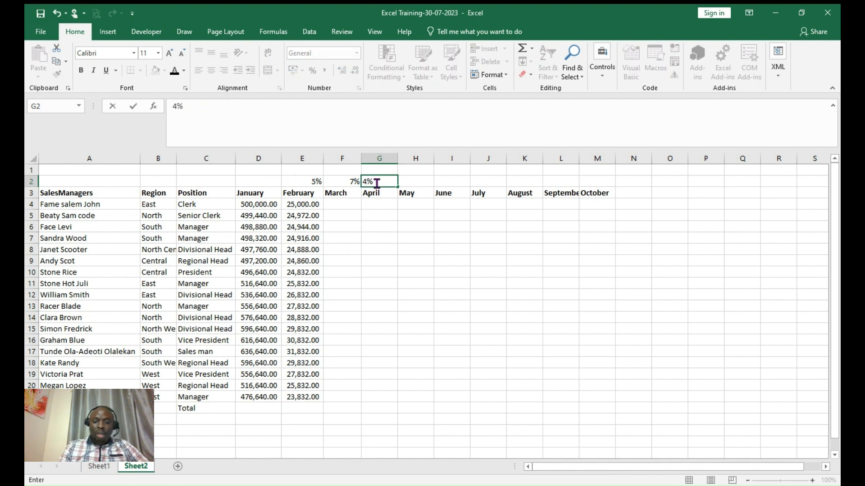
pyautogui.press('Tab')
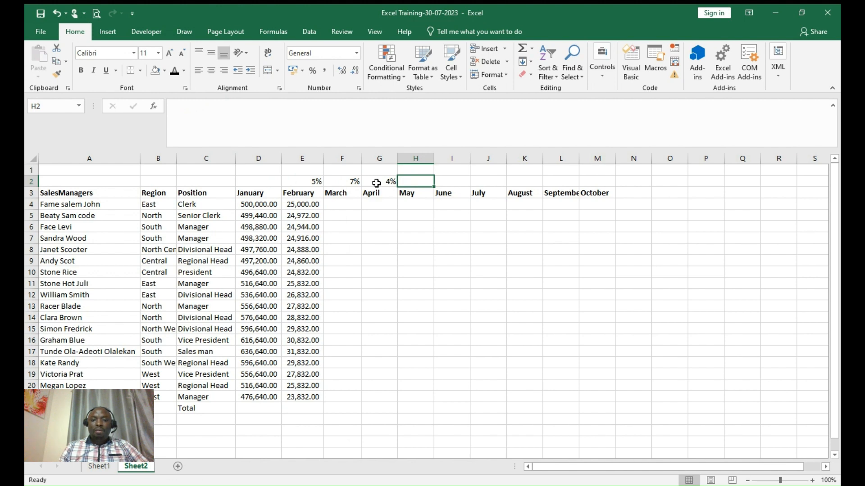
pyautogui.moveTo(318, 181); pyautogui.dragTo(394, 169)
pyautogui.hotkey('ctrl', 'c')
pyautogui.click(423, 180)
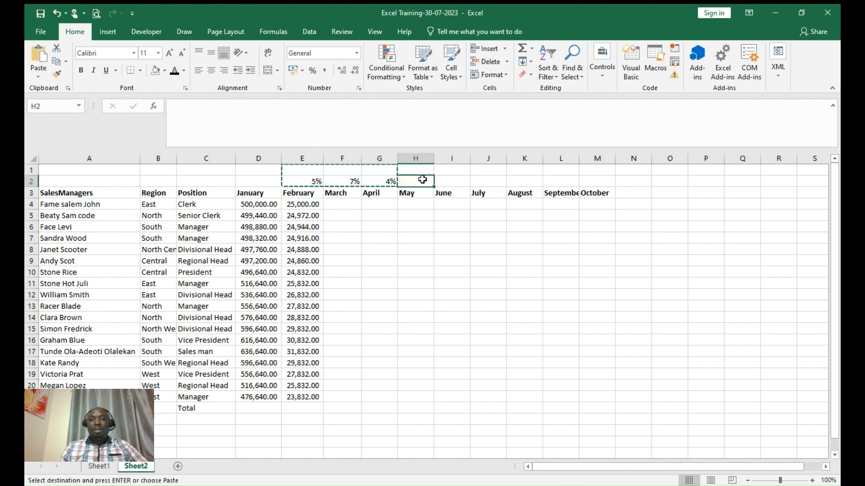
pyautogui.hotkey('ctrl', 'v')
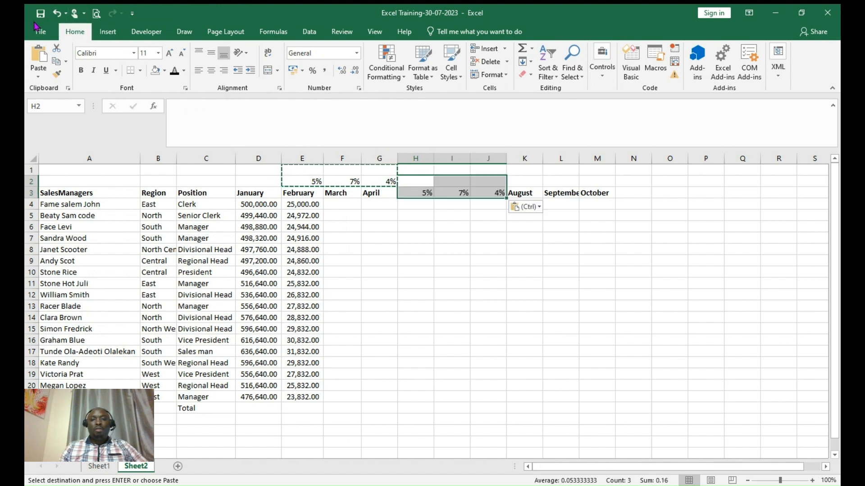
pyautogui.click(53, 17)
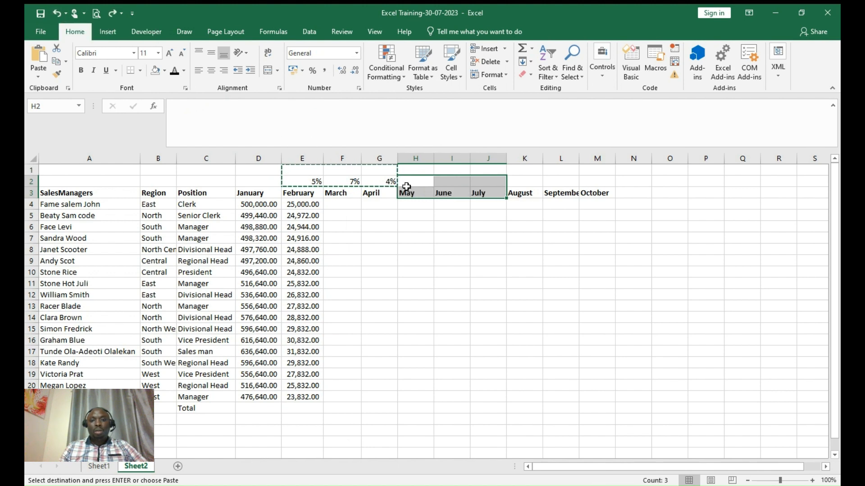
# - Paste the 5%, 7%, 4% rates from E2:G2 into H2 and K2
pyautogui.click(412, 186)
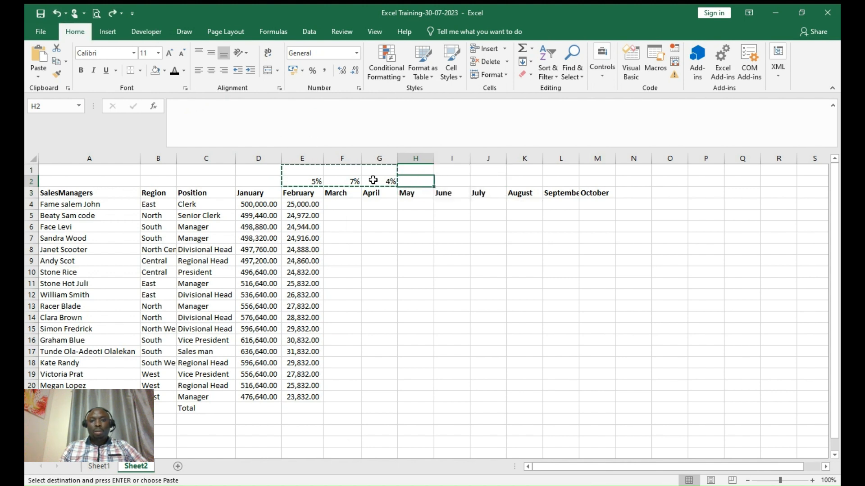
pyautogui.click(310, 181)
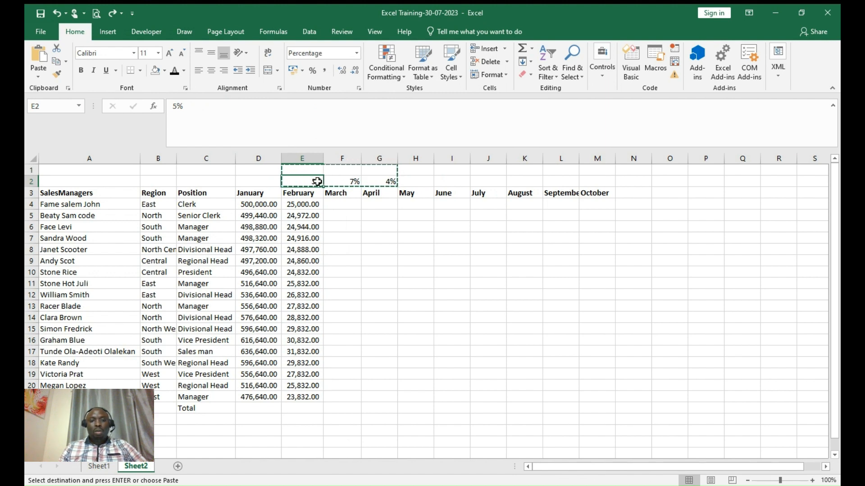
pyautogui.moveTo(371, 181); pyautogui.dragTo(314, 181)
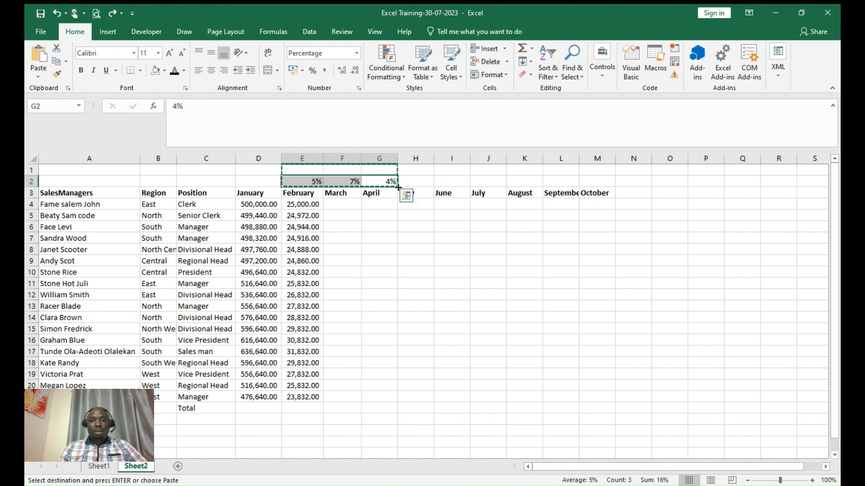
pyautogui.click(416, 183)
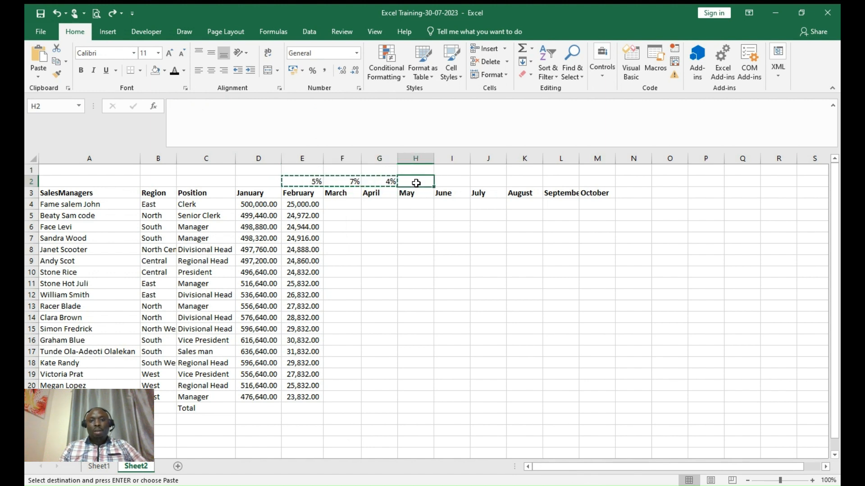
pyautogui.hotkey('ctrl', 'v')
pyautogui.click(524, 184)
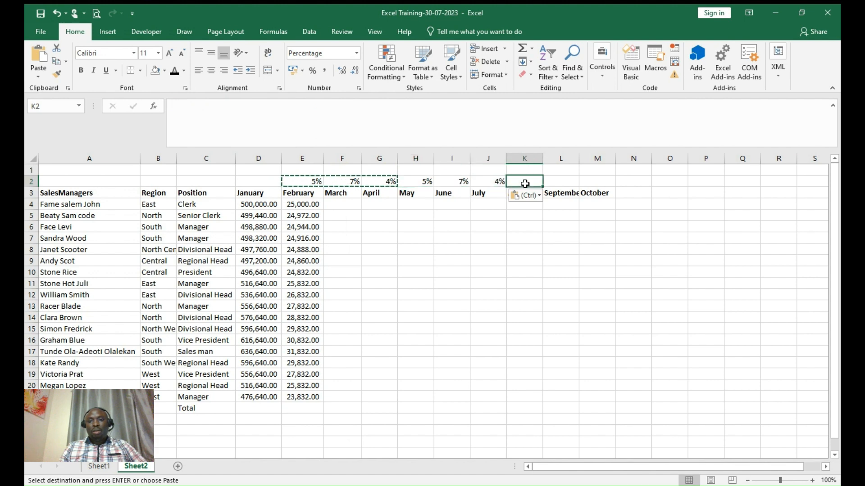
pyautogui.hotkey('ctrl', 'v')
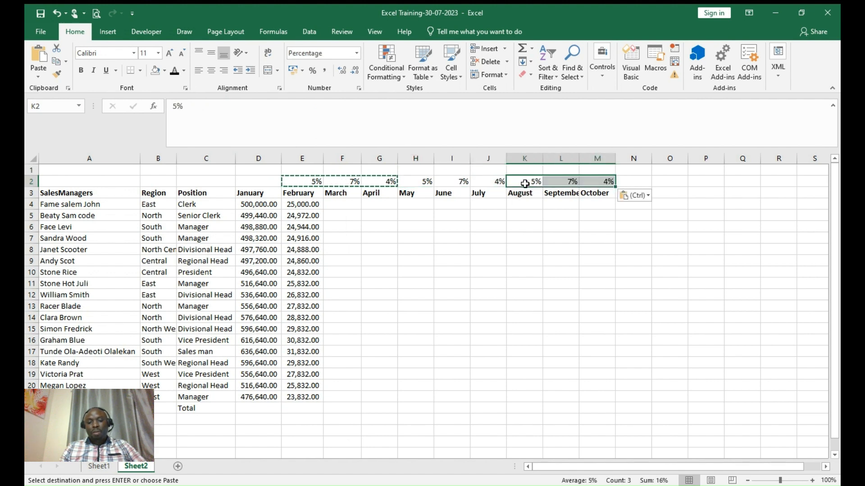
pyautogui.click(655, 186)
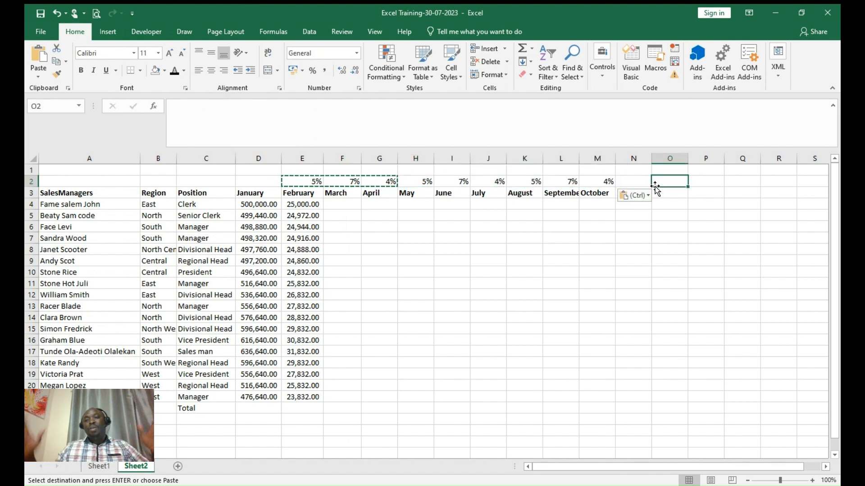
# - Change E4's formula to =D4*E$2, locking only the rate row, and fill it across to M4
pyautogui.click(311, 204)
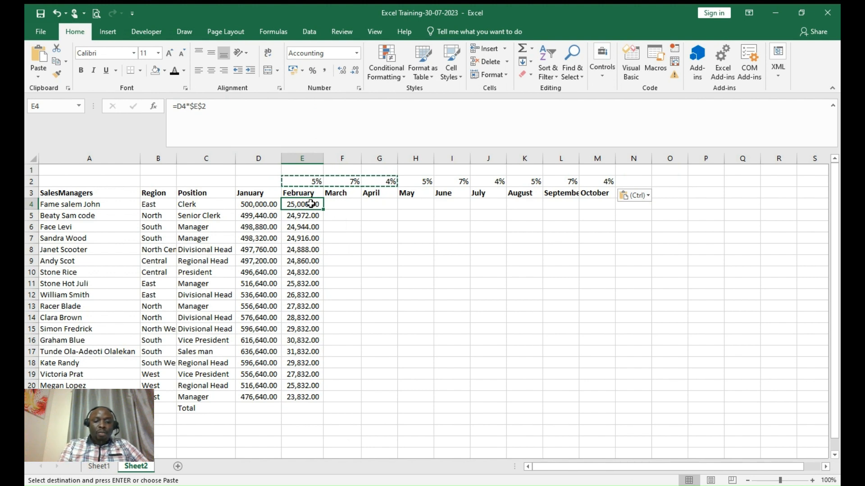
pyautogui.hotkey('ctrl', 'v')
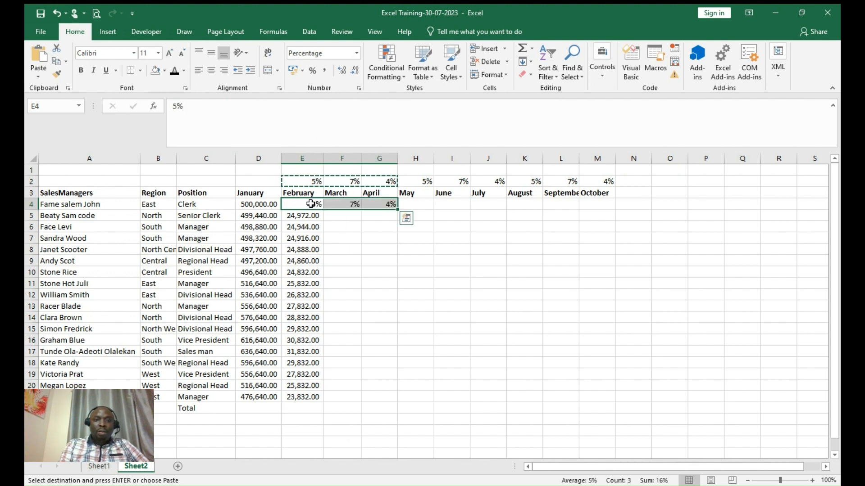
pyautogui.click(59, 17)
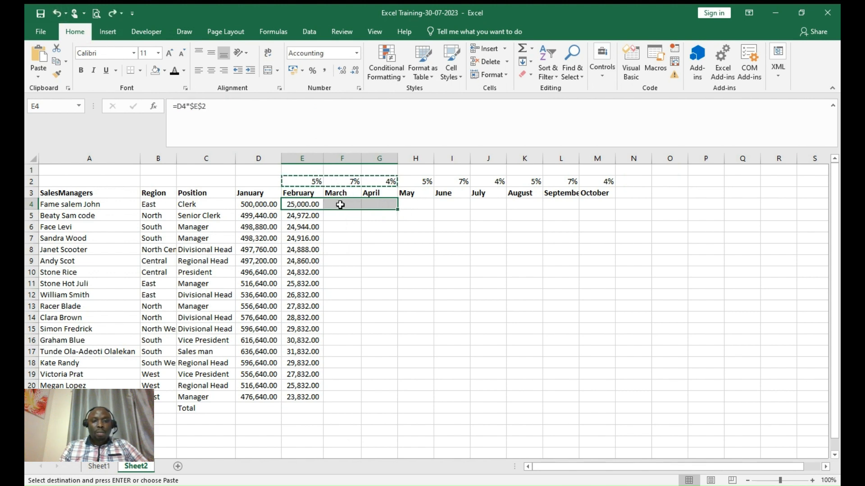
pyautogui.click(340, 205)
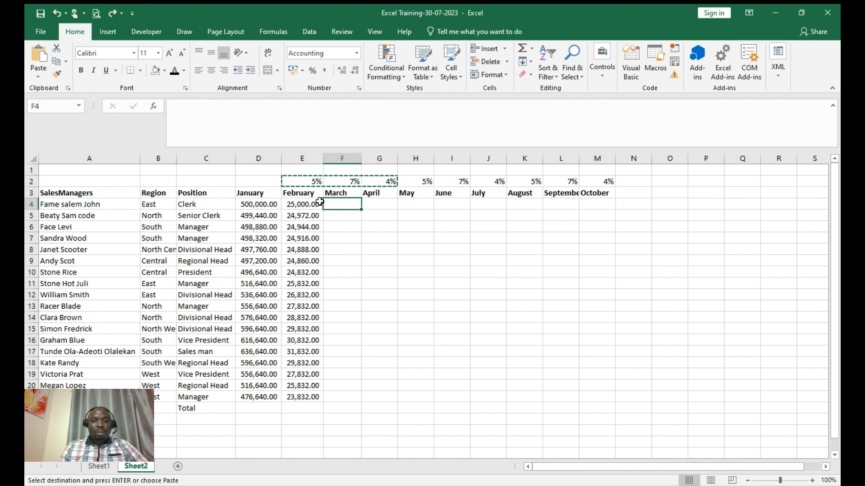
pyautogui.click(308, 204)
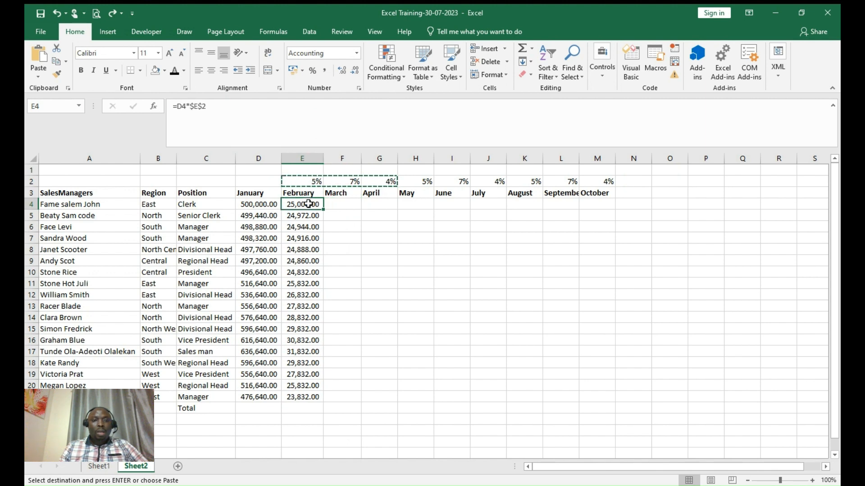
pyautogui.moveTo(190, 106); pyautogui.dragTo(209, 106)
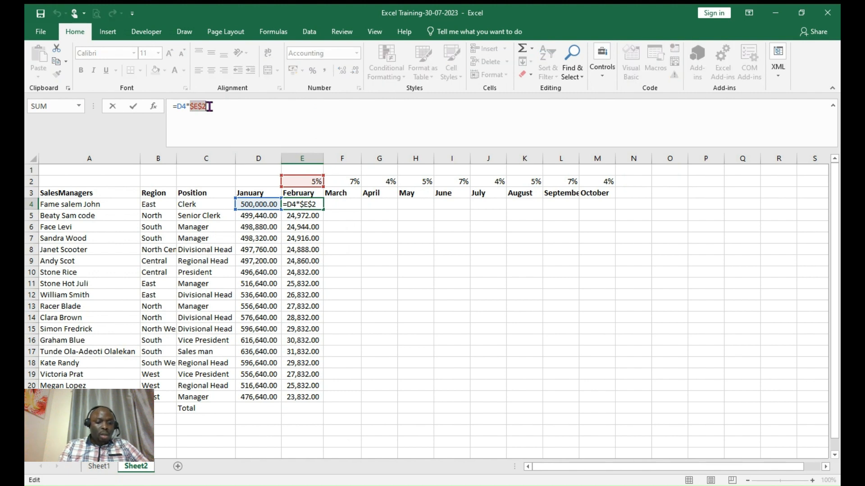
pyautogui.press('F4')
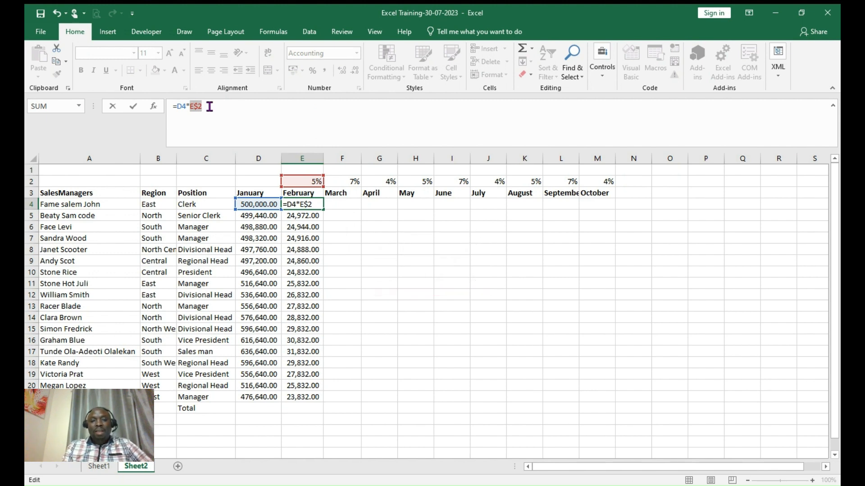
pyautogui.press('Return')
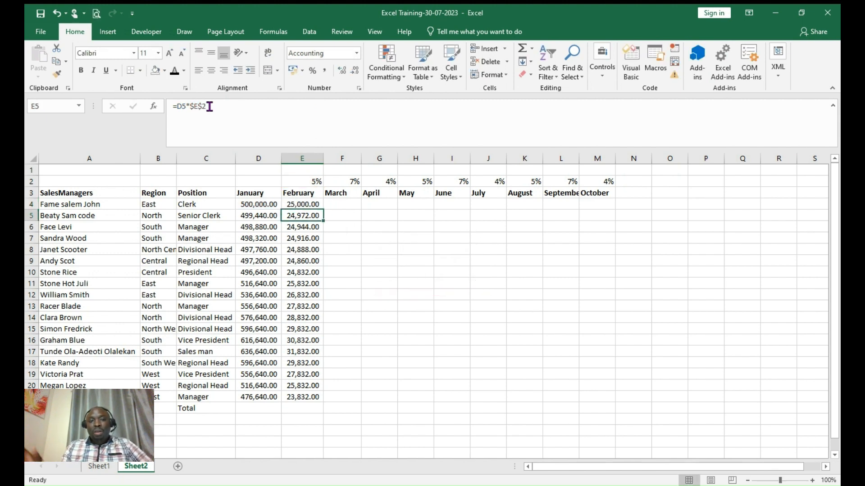
pyautogui.click(303, 204)
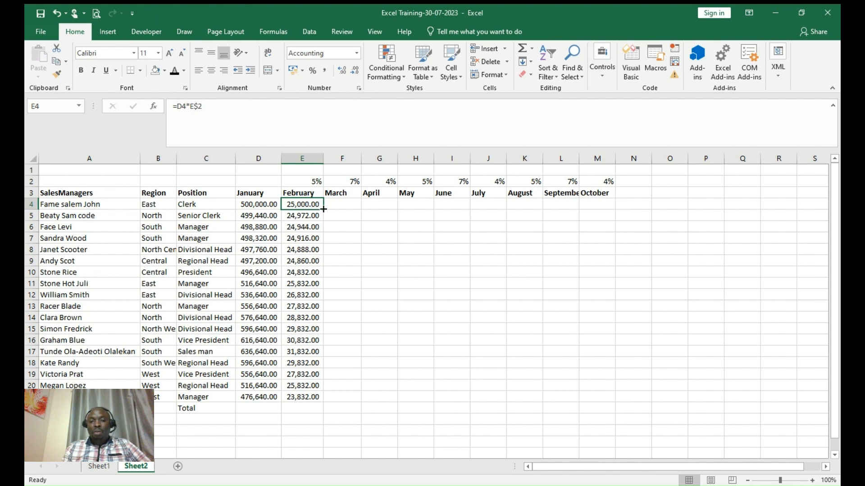
pyautogui.moveTo(324, 209); pyautogui.dragTo(610, 210)
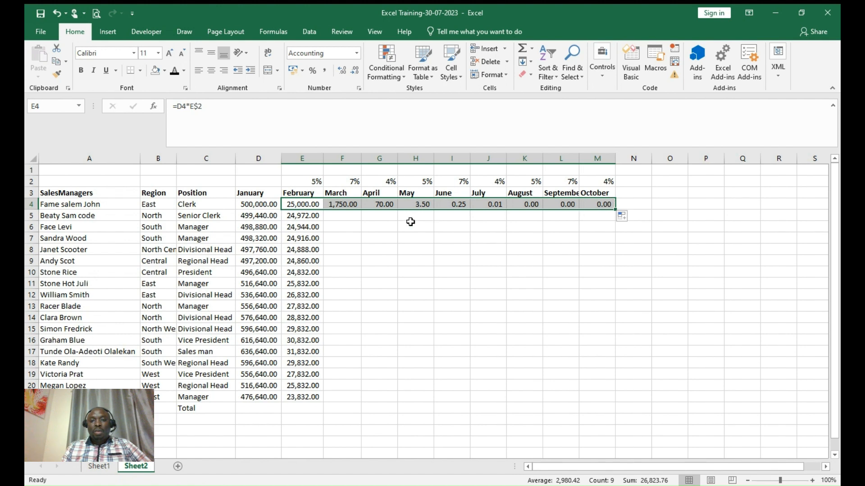
pyautogui.click(339, 204)
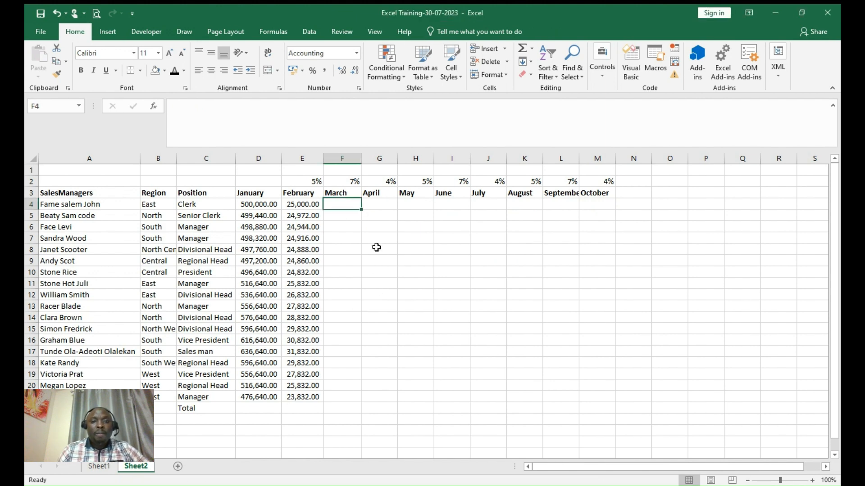
# - Change the February and March rates in E2 and F2 to 105% and 107%
pyautogui.click(305, 183)
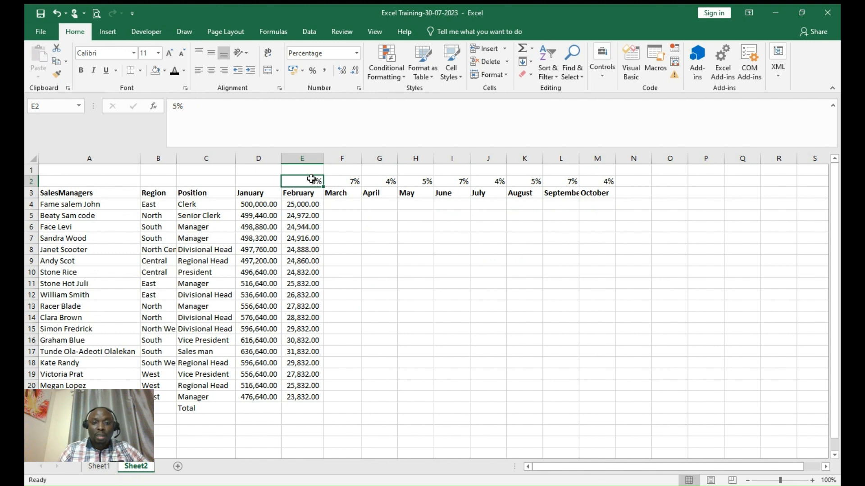
pyautogui.doubleClick(311, 179)
pyautogui.write('10')
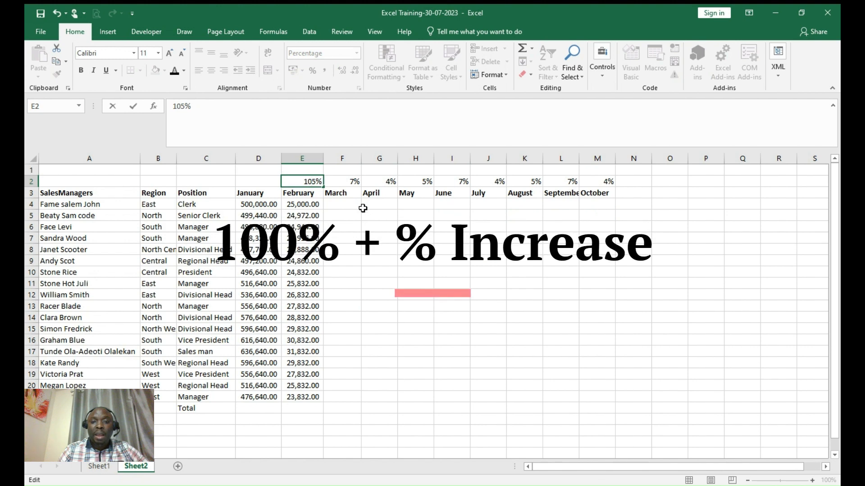
pyautogui.click(362, 205)
pyautogui.click(346, 182)
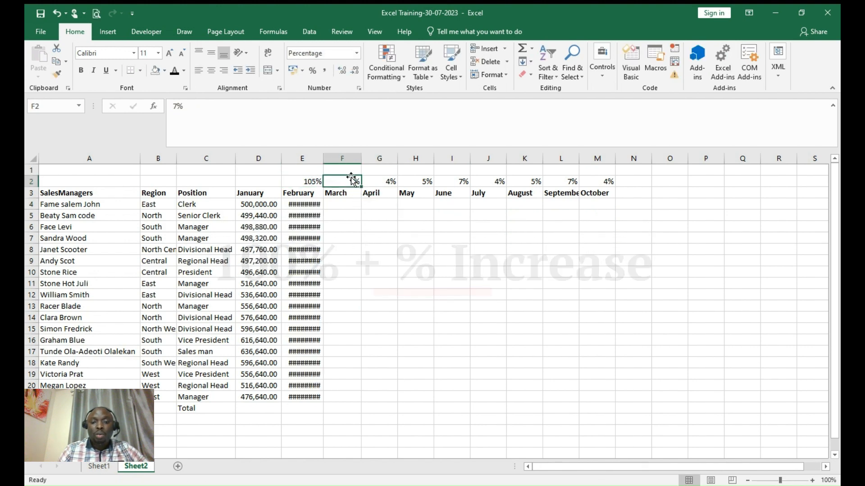
pyautogui.doubleClick(349, 180)
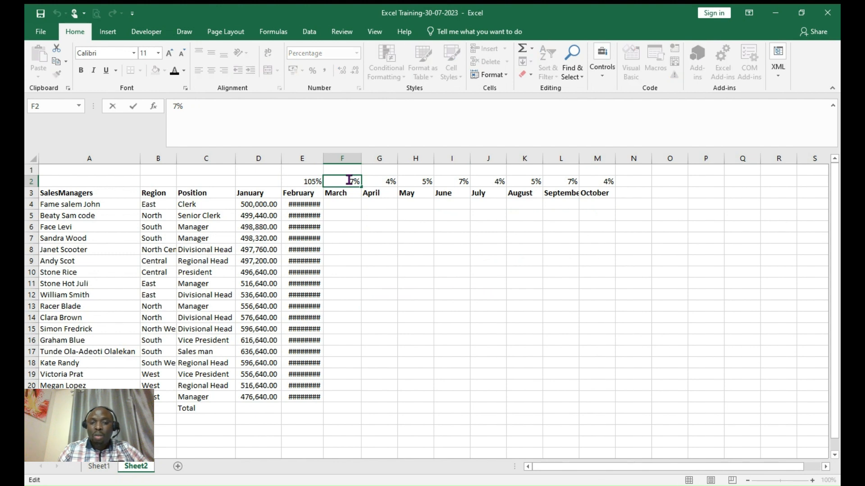
pyautogui.write('10')
pyautogui.click(383, 181)
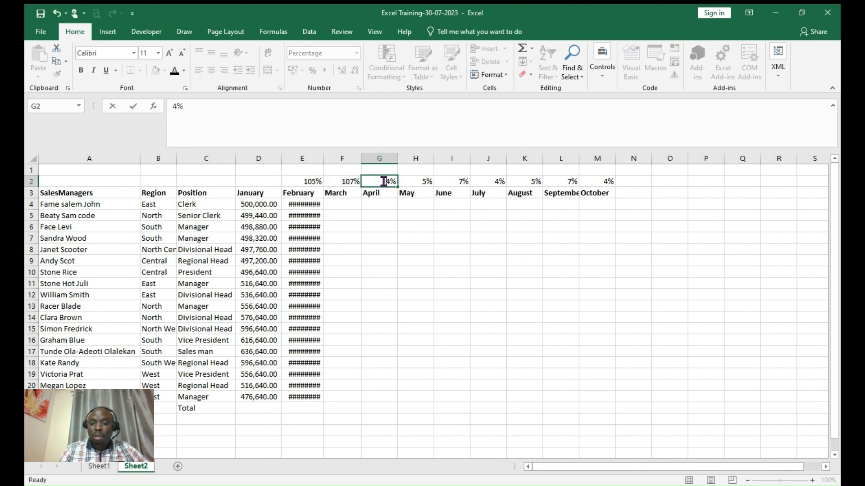
# - Change the April and May rates in G2 and H2 to 104% and 105%
pyautogui.doubleClick(383, 182)
pyautogui.write('10')
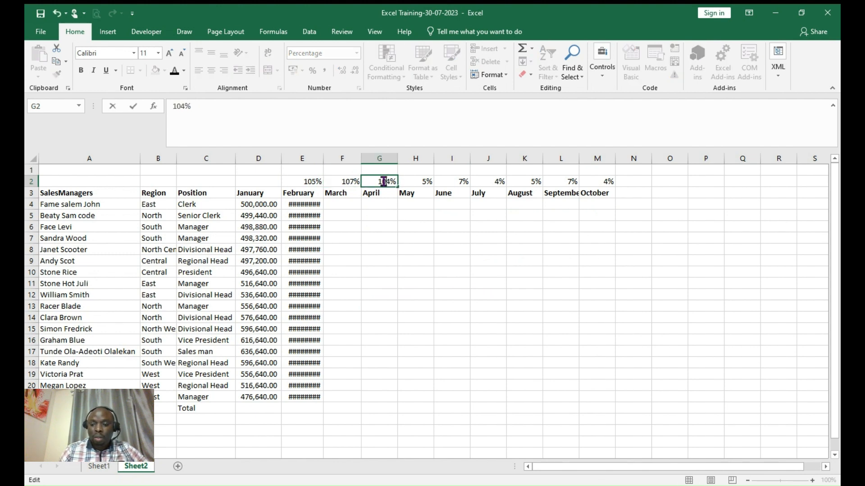
pyautogui.click(395, 203)
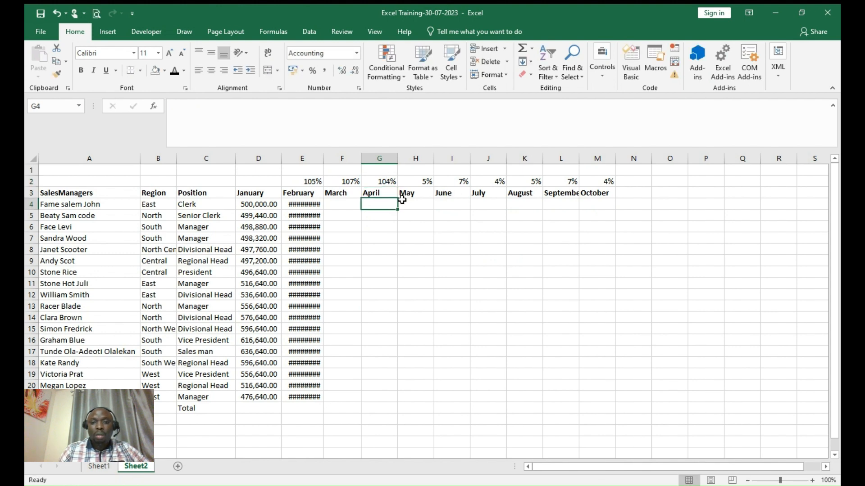
pyautogui.doubleClick(419, 182)
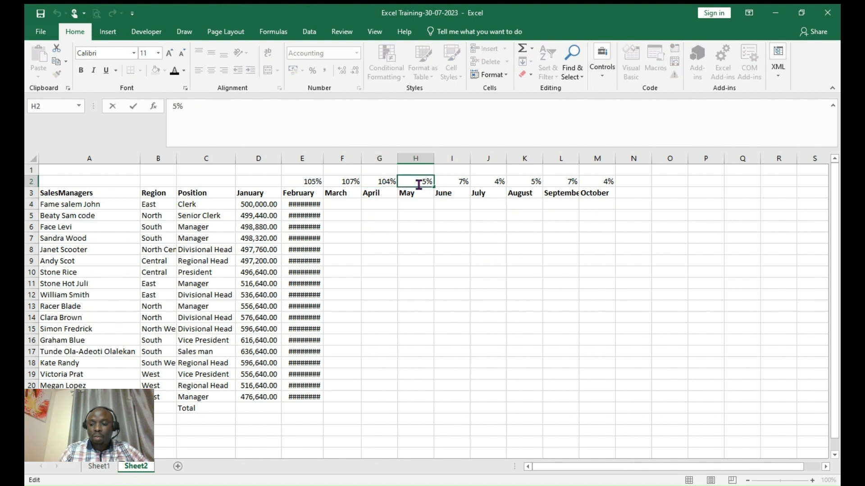
pyautogui.write('104')
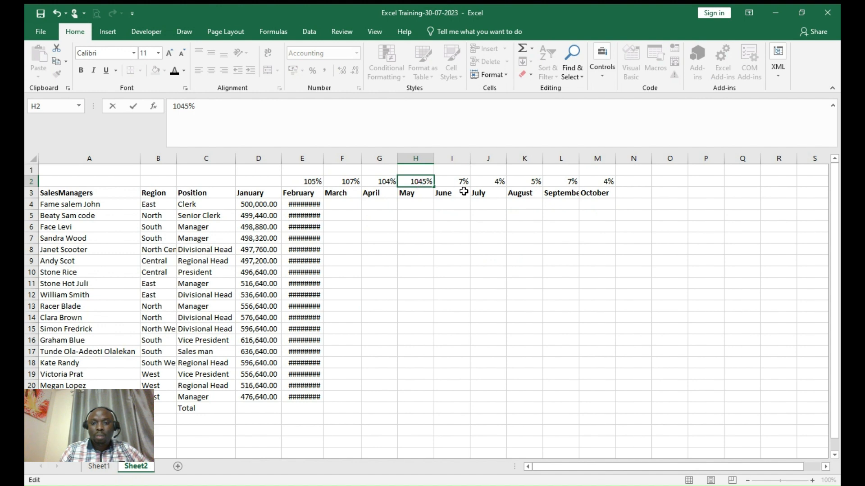
pyautogui.press('BackSpace')
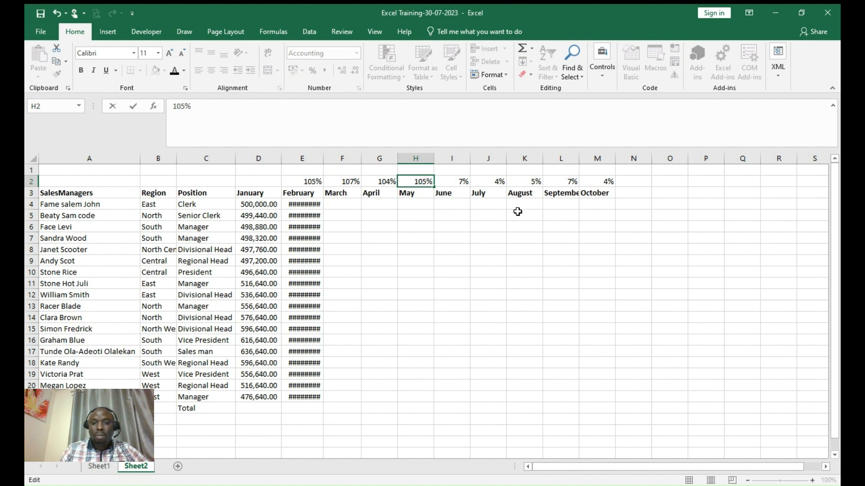
pyautogui.click(491, 225)
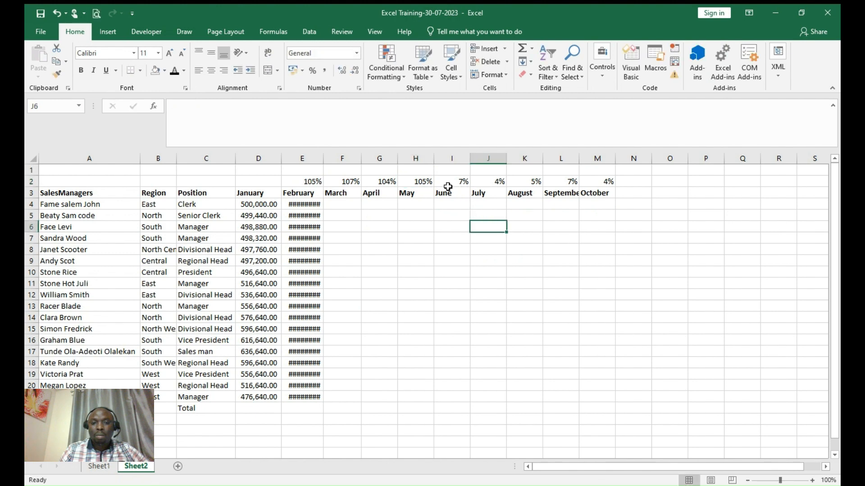
# - Copy the E2:H2 rates (105%, 107%, 104%, 105%) into June through September starting at I2
pyautogui.moveTo(319, 181); pyautogui.dragTo(418, 183)
pyautogui.hotkey('ctrl', 'c')
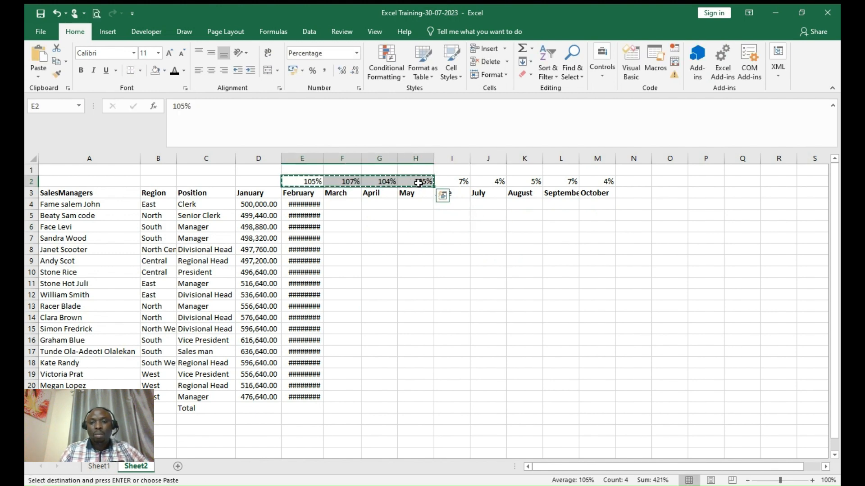
pyautogui.click(455, 182)
pyautogui.hotkey('ctrl', 'v')
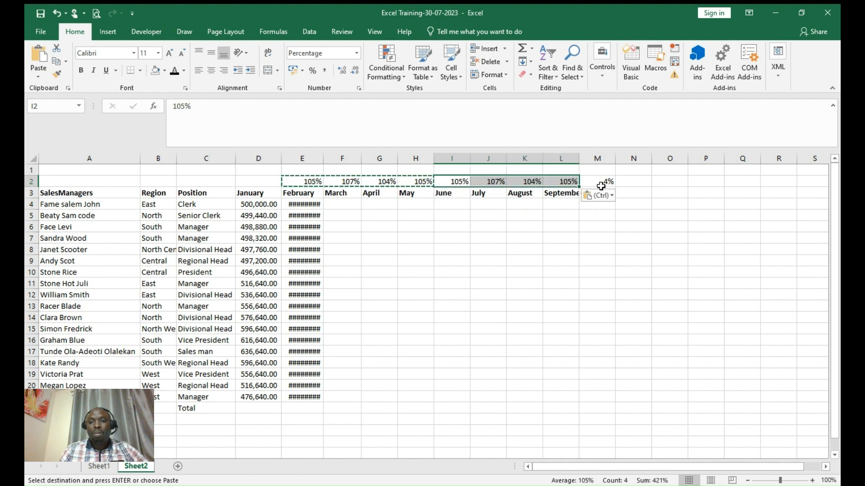
# - Copy September's 105% rate from L2 into October's rate cell M2
pyautogui.click(602, 184)
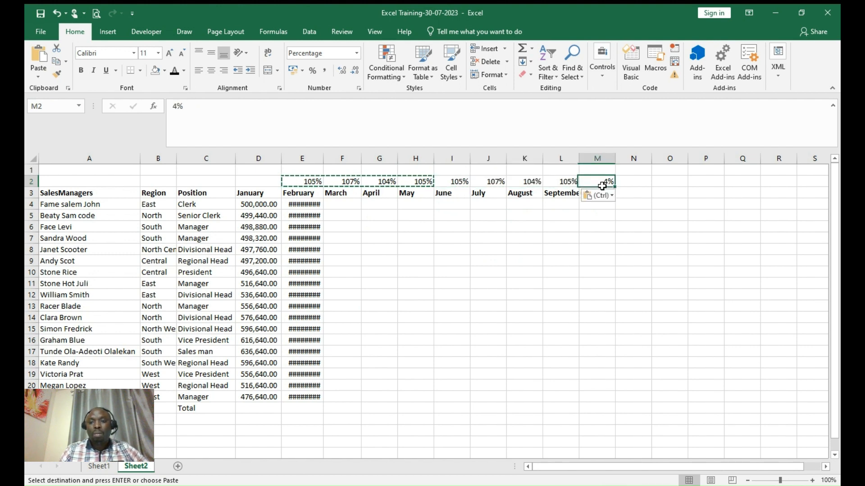
pyautogui.press('ctrl')
pyautogui.click(571, 184)
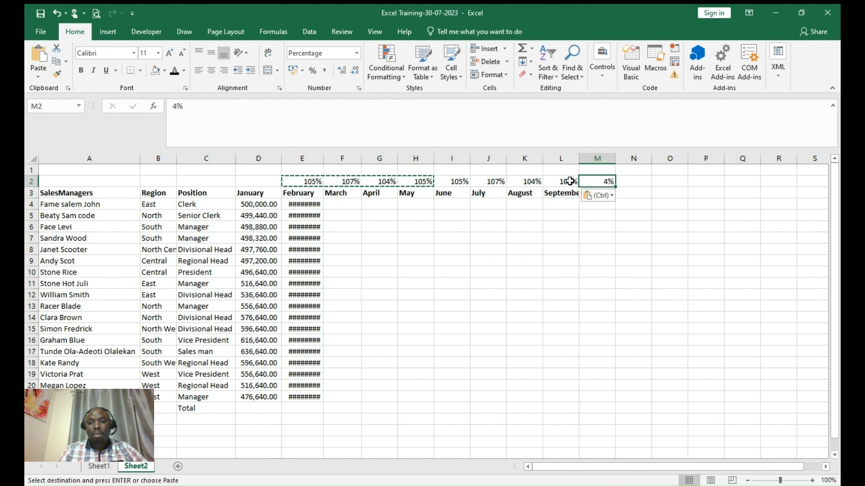
pyautogui.click(569, 182)
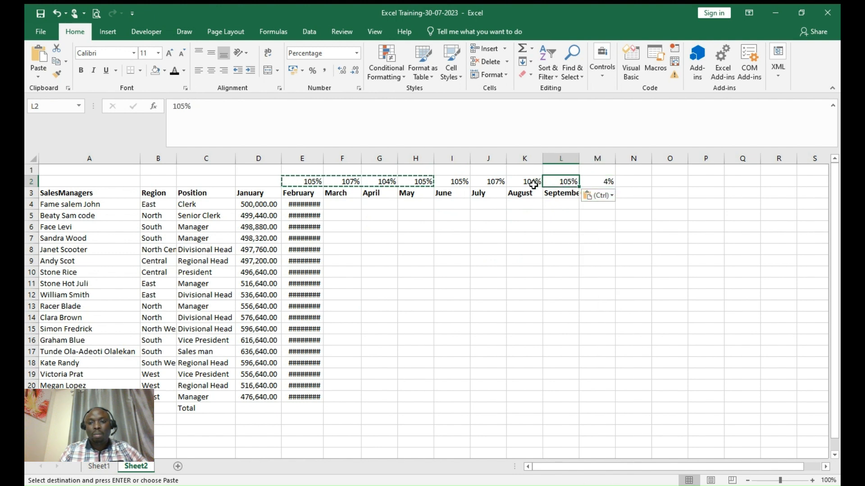
pyautogui.hotkey('ctrl', 'c')
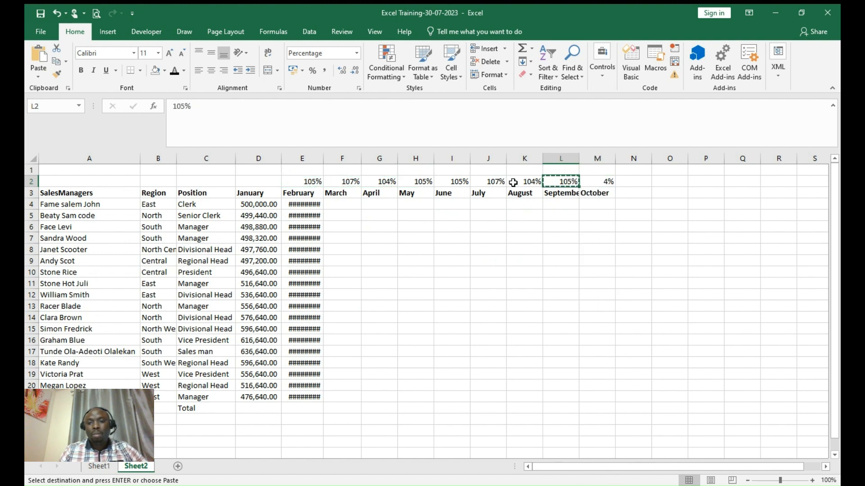
pyautogui.click(594, 180)
pyautogui.hotkey('ctrl', 'v')
pyautogui.click(561, 228)
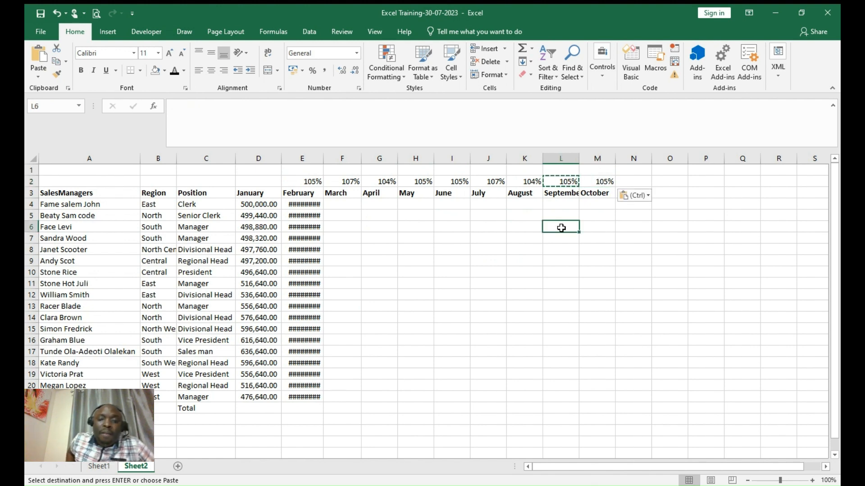
# - Autofit column E so February's values like 525,000.00 show in full
pyautogui.doubleClick(324, 157)
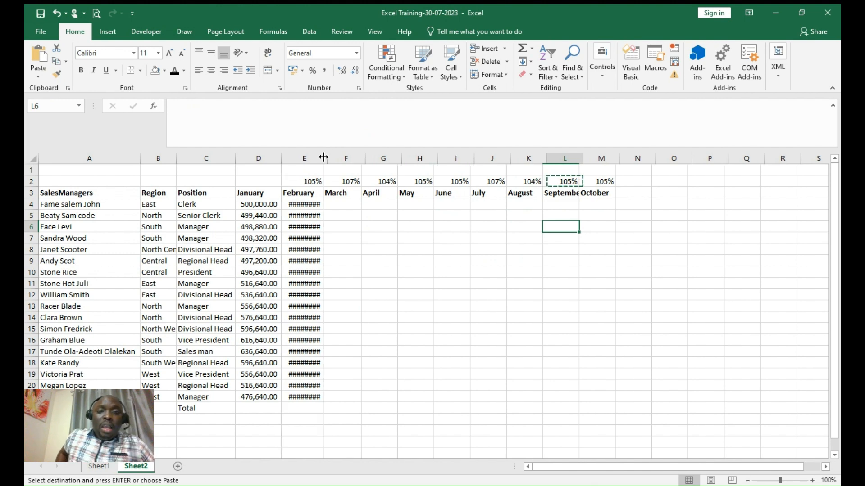
pyautogui.doubleClick(323, 157)
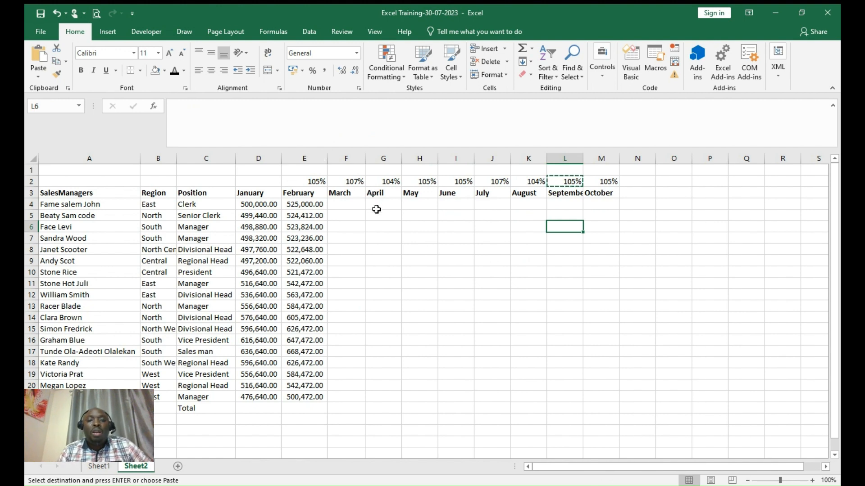
pyautogui.click(312, 205)
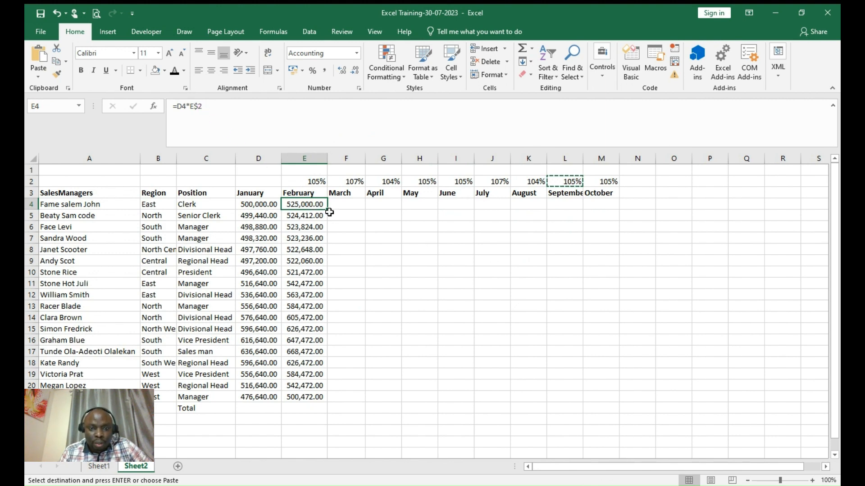
# - Fill the February formula in E4 across to October and widen columns F to O
pyautogui.moveTo(329, 210); pyautogui.dragTo(612, 212)
pyautogui.click(355, 158)
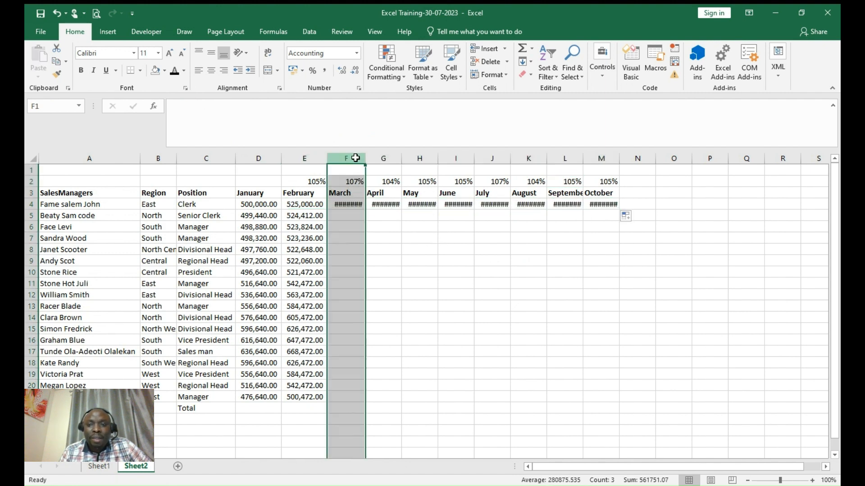
pyautogui.moveTo(356, 158); pyautogui.dragTo(658, 201)
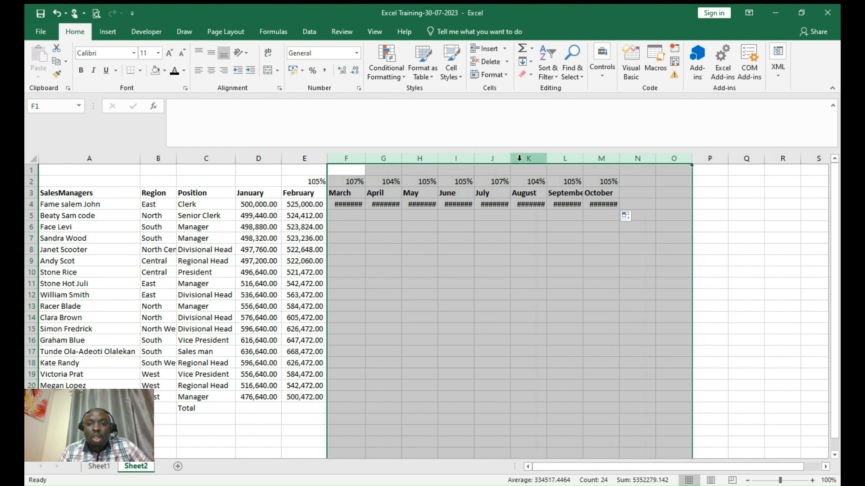
pyautogui.moveTo(511, 158); pyautogui.dragTo(521, 158)
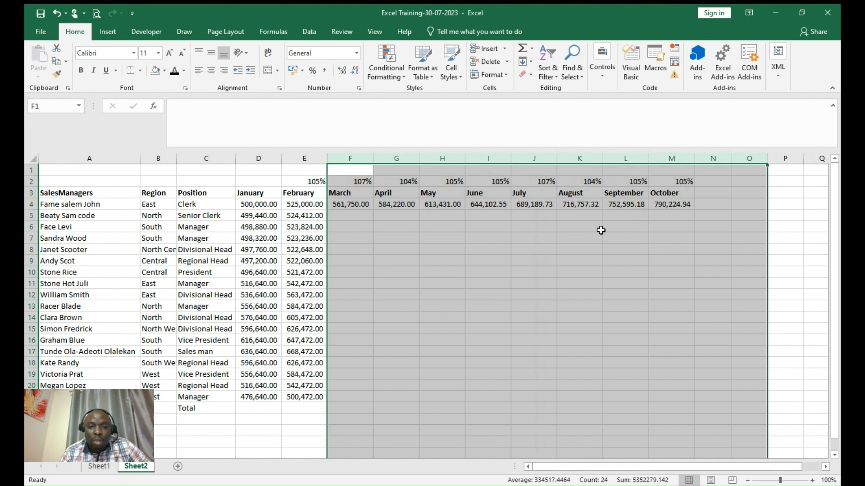
# - Fill the F4:M4 monthly formulas down the table and clear the dash results in row 22
pyautogui.click(358, 204)
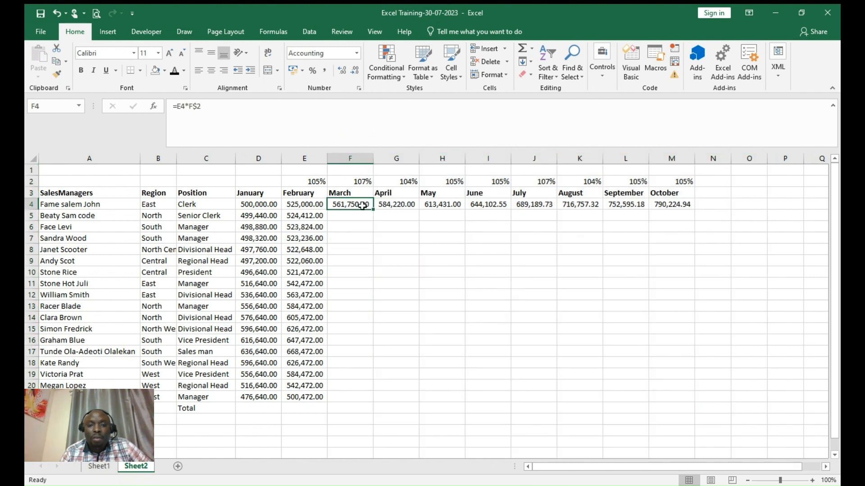
pyautogui.moveTo(361, 205); pyautogui.dragTo(695, 211)
pyautogui.doubleClick(695, 211)
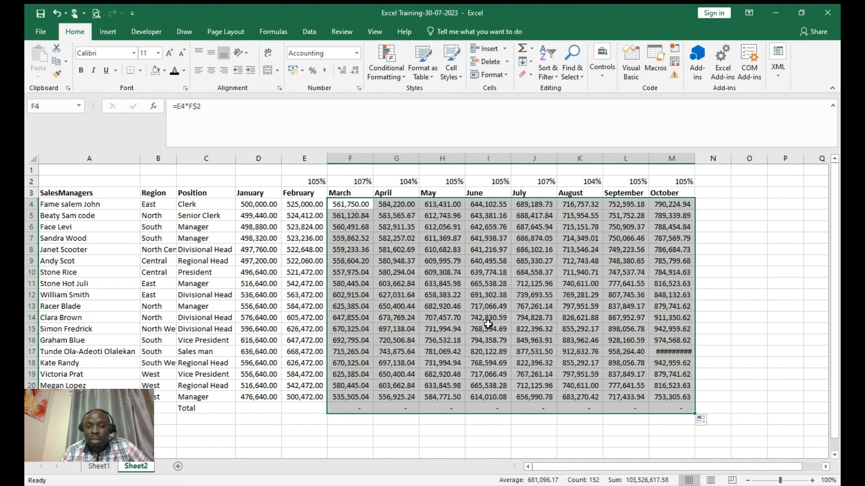
pyautogui.moveTo(366, 410); pyautogui.dragTo(669, 408)
pyautogui.press('Delete')
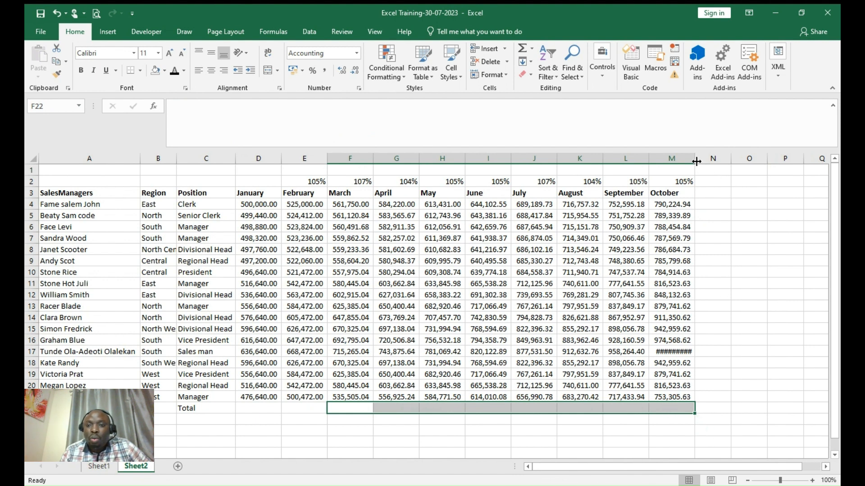
# - Widen column M so 1,006,177.62 shows in full, then copy the monthly figures block
pyautogui.moveTo(696, 161); pyautogui.dragTo(702, 162)
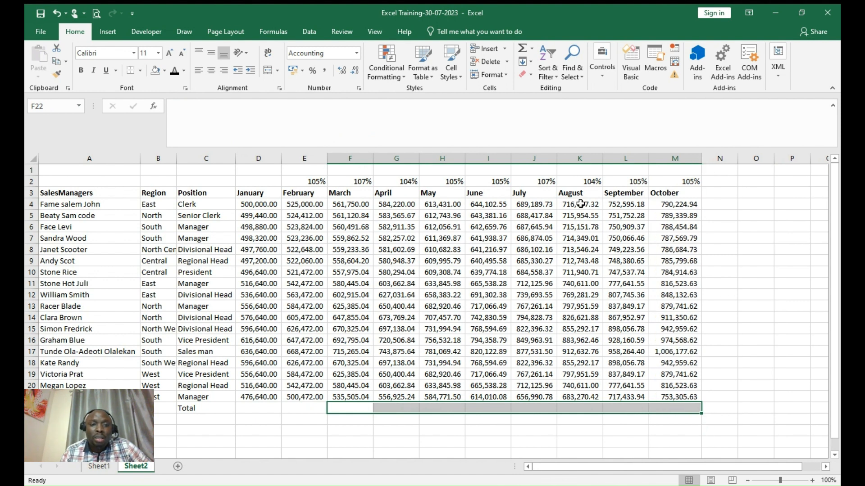
pyautogui.moveTo(243, 202); pyautogui.dragTo(683, 398)
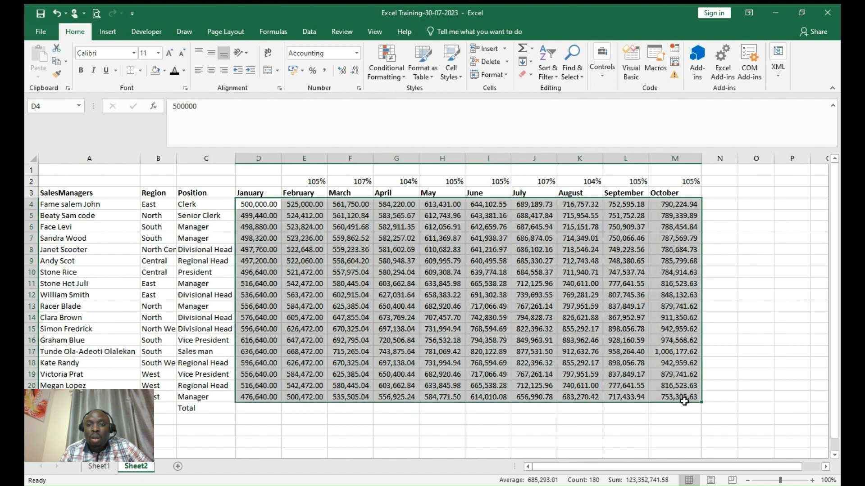
pyautogui.rightClick(463, 257)
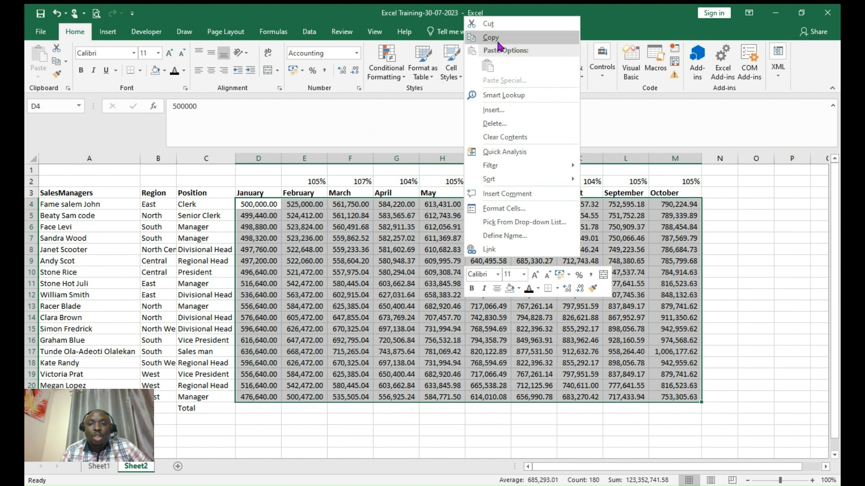
pyautogui.click(497, 42)
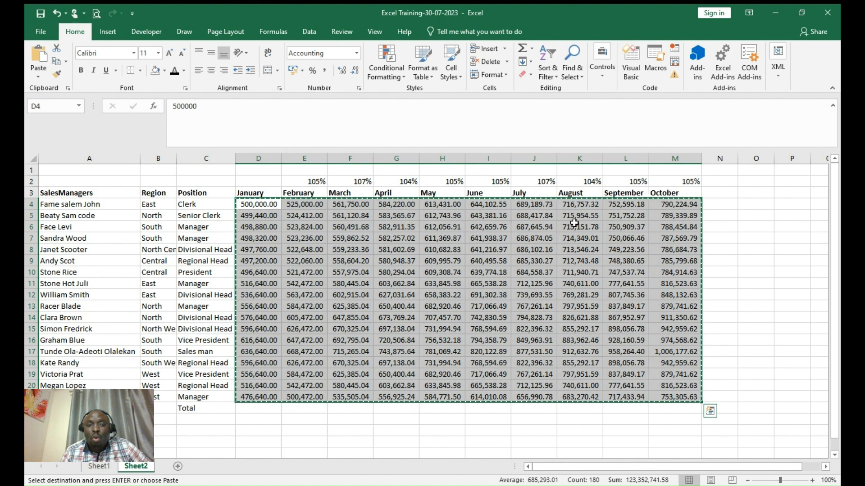
pyautogui.click(719, 215)
pyautogui.doubleClick(720, 214)
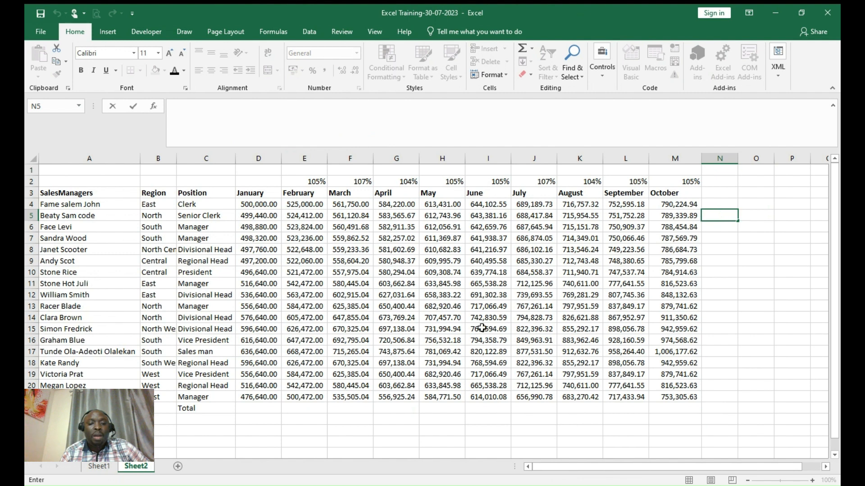
pyautogui.click(249, 407)
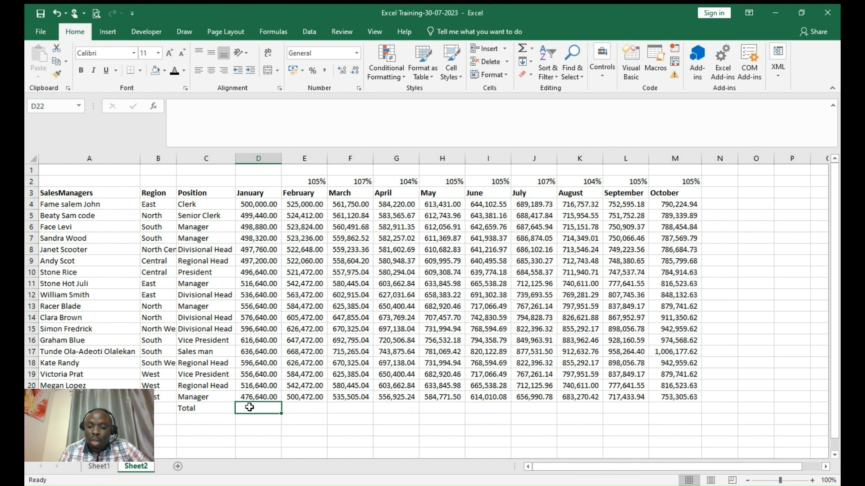
# - Sum January in D22 (9,671,280.00) with AutoSum and fill the total across to October
pyautogui.hotkey('alt', '=')
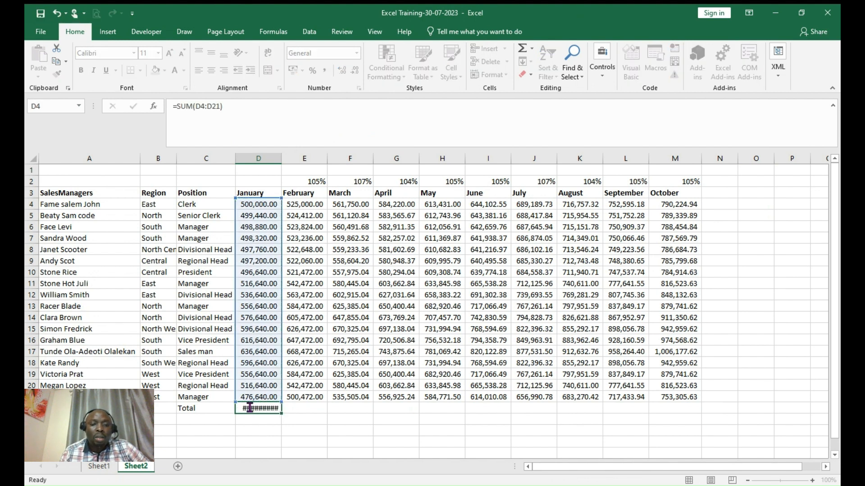
pyautogui.press('Return')
pyautogui.click(270, 400)
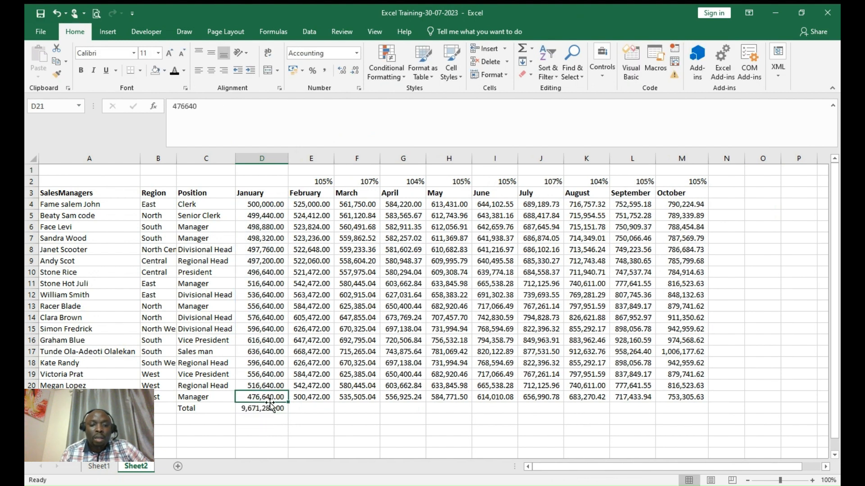
pyautogui.click(271, 408)
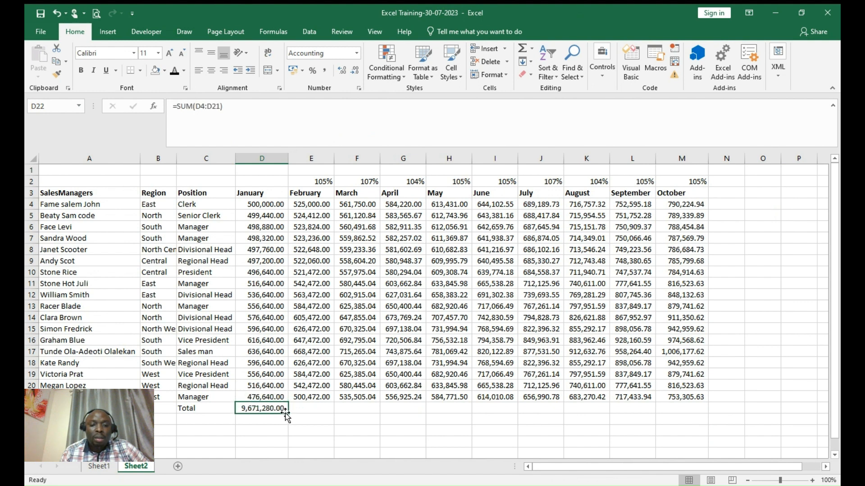
pyautogui.moveTo(287, 412); pyautogui.dragTo(724, 429)
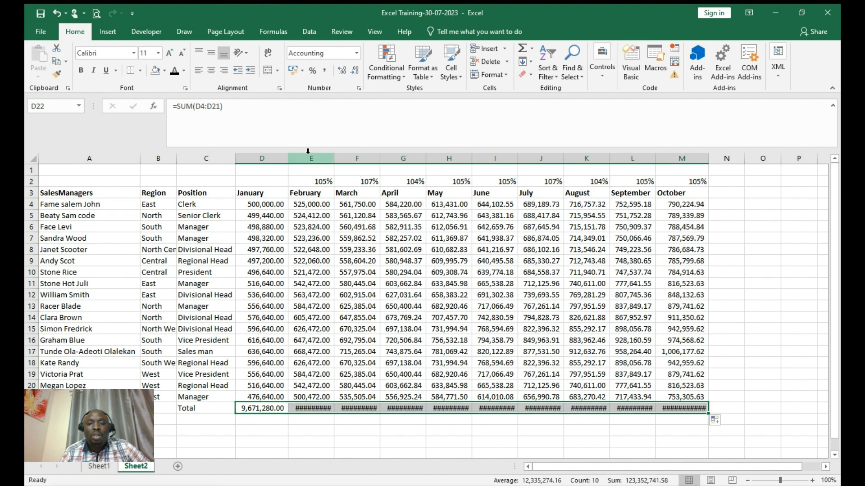
# - AutoFit columns E through N so every monthly total displays
pyautogui.moveTo(308, 158); pyautogui.dragTo(739, 202)
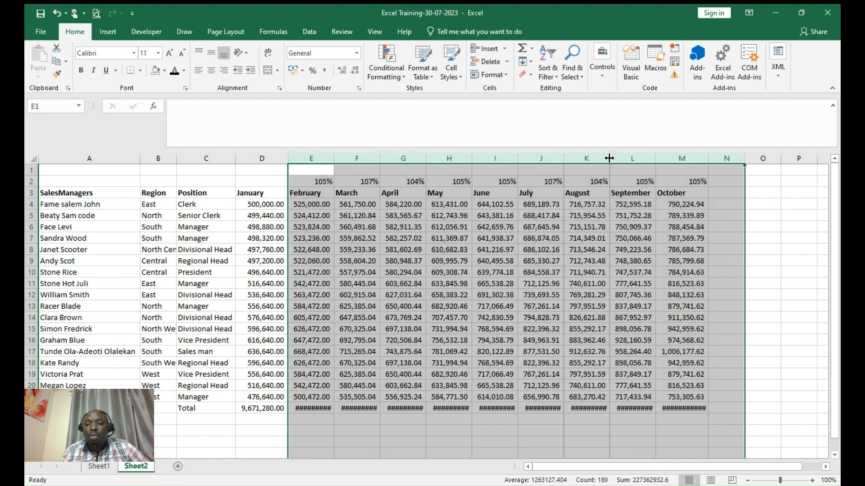
pyautogui.doubleClick(609, 158)
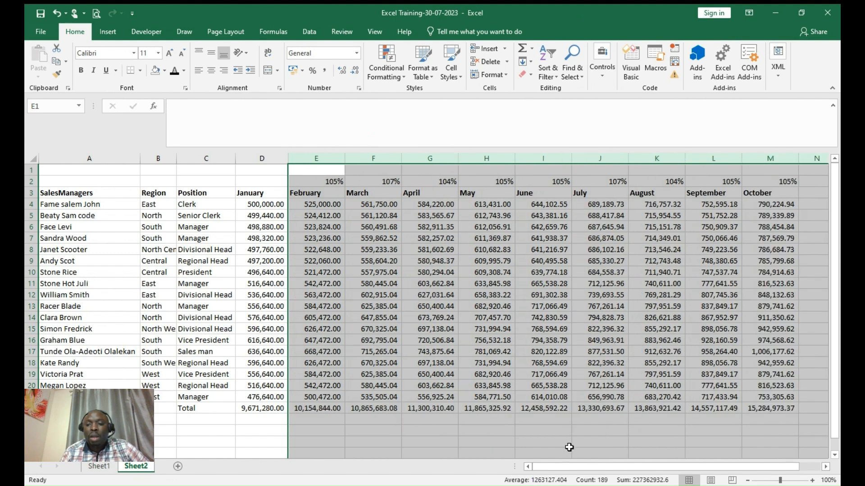
pyautogui.moveTo(563, 444); pyautogui.dragTo(605, 430)
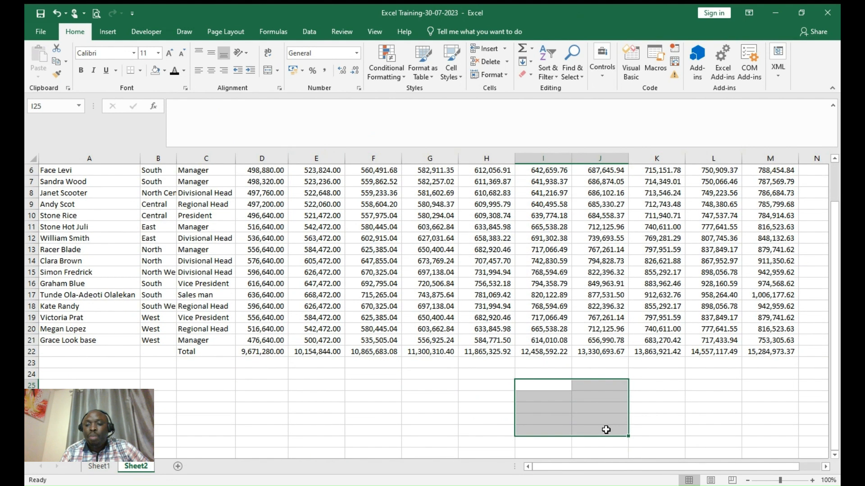
pyautogui.moveTo(653, 467); pyautogui.dragTo(737, 473)
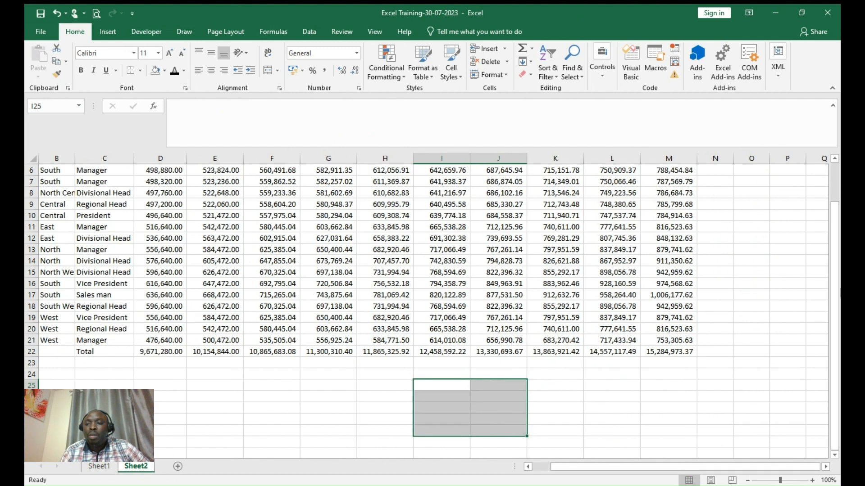
pyautogui.moveTo(834, 256); pyautogui.dragTo(838, 216)
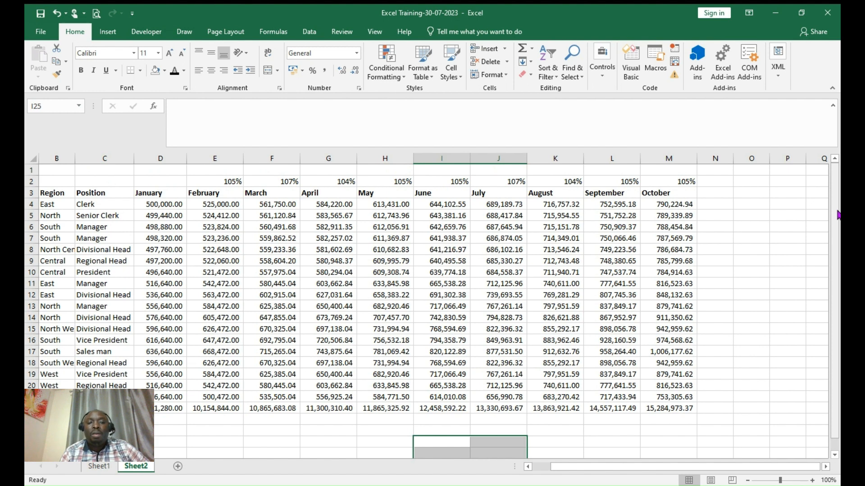
# - Turn on Sort & Filter filter buttons for the row 3 headers
pyautogui.click(758, 226)
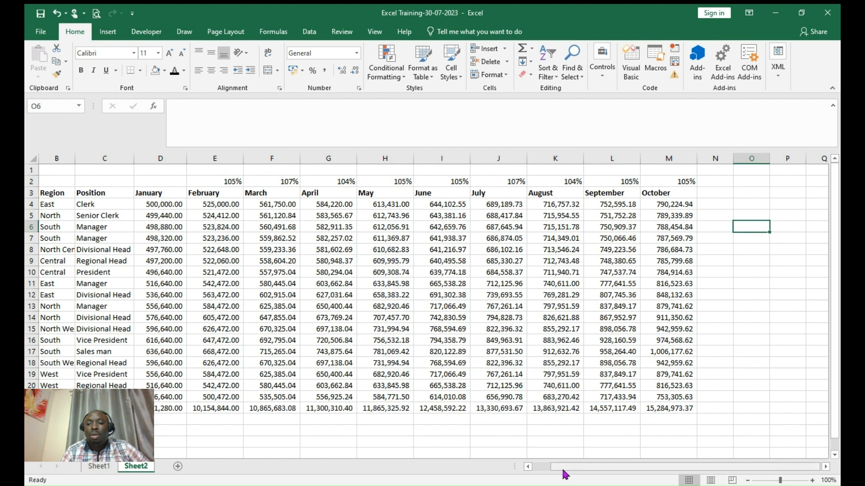
pyautogui.click(528, 468)
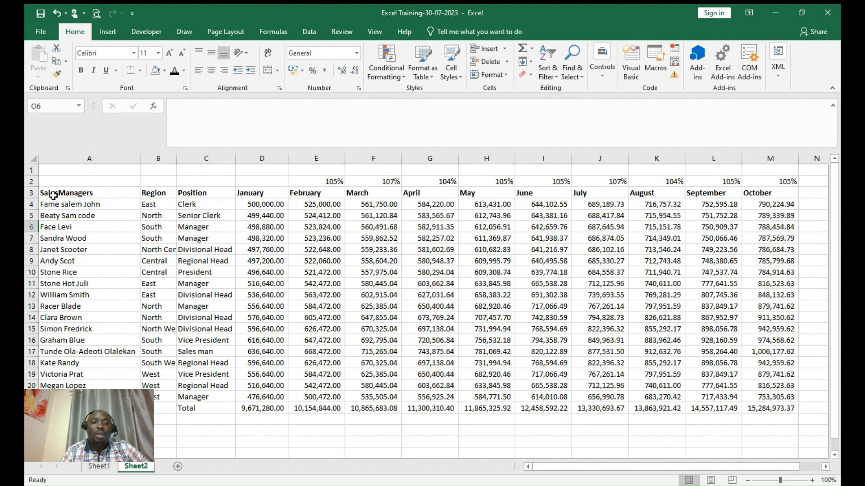
pyautogui.moveTo(53, 196); pyautogui.dragTo(791, 194)
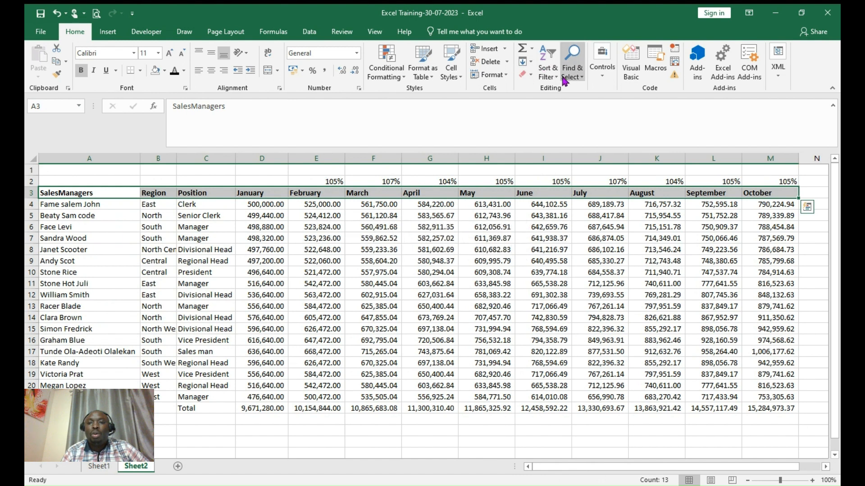
pyautogui.click(547, 73)
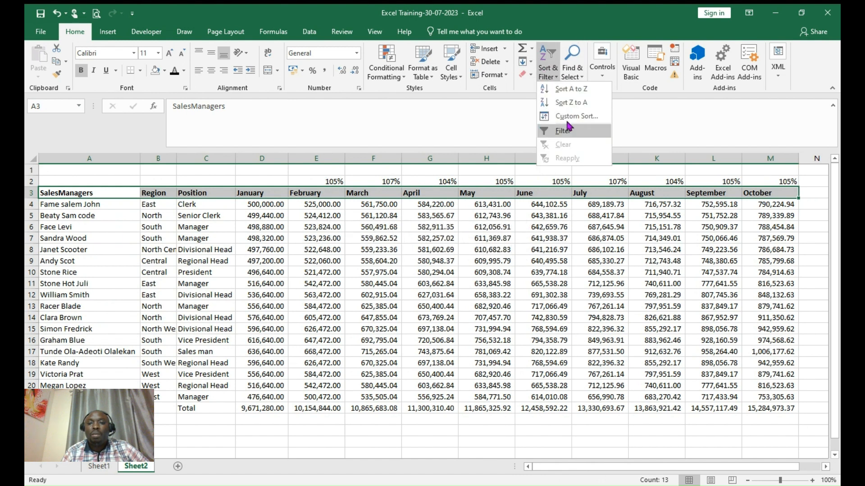
pyautogui.click(564, 131)
# - Filter Region to North only, then clear the Region filter to show all rows
pyautogui.click(439, 224)
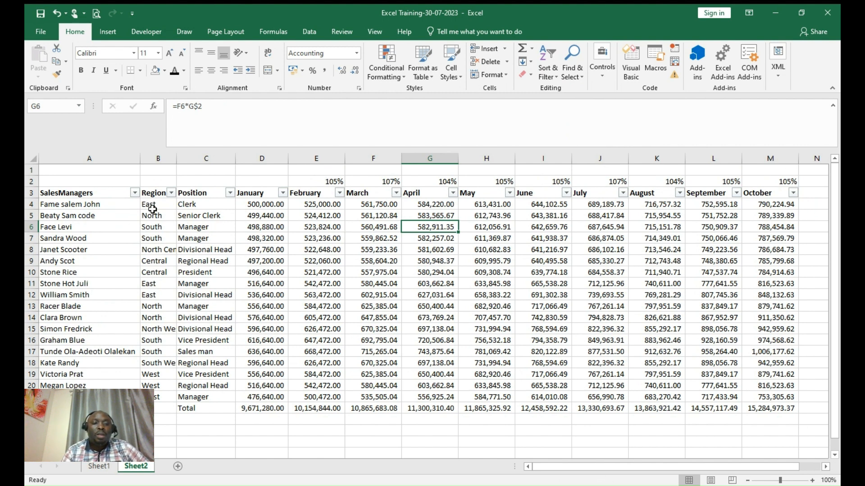
pyautogui.click(171, 193)
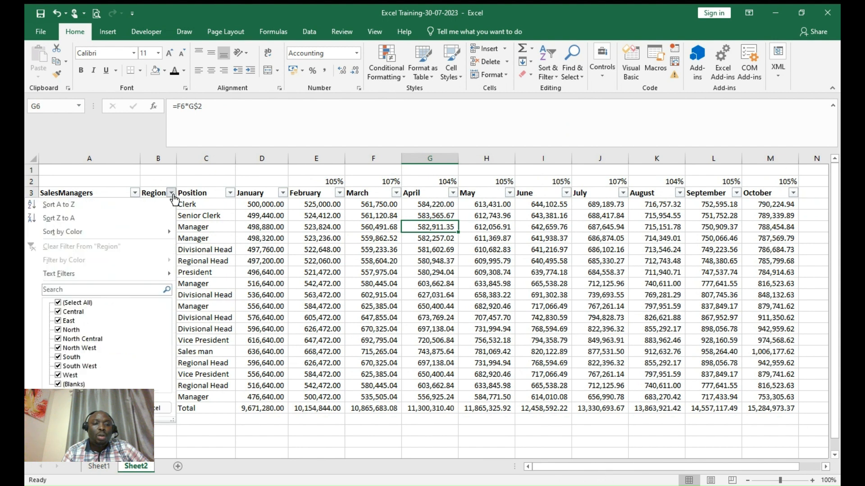
pyautogui.click(59, 304)
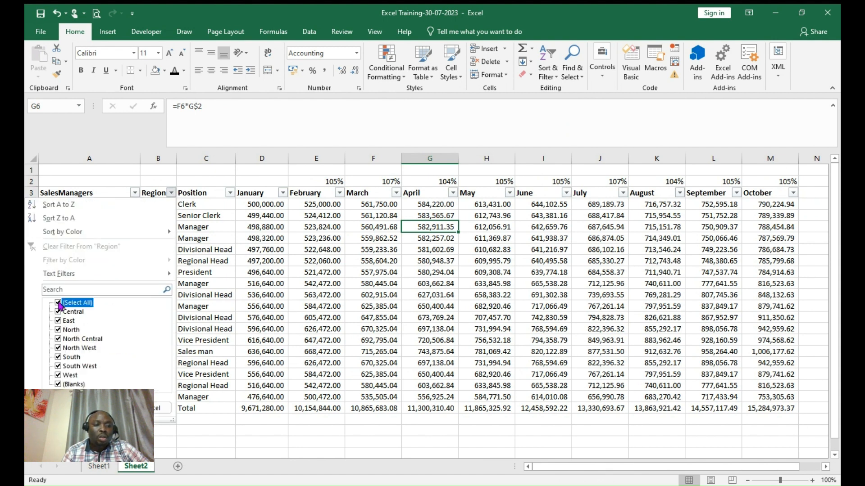
pyautogui.click(58, 331)
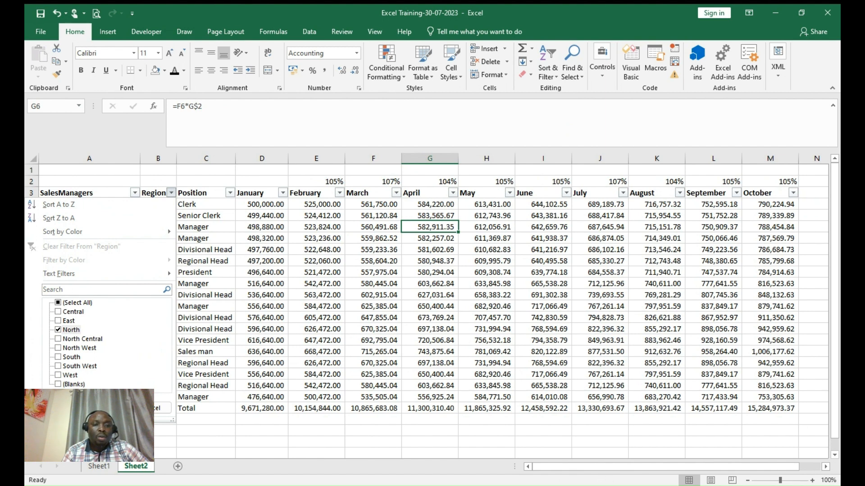
pyautogui.press('Return')
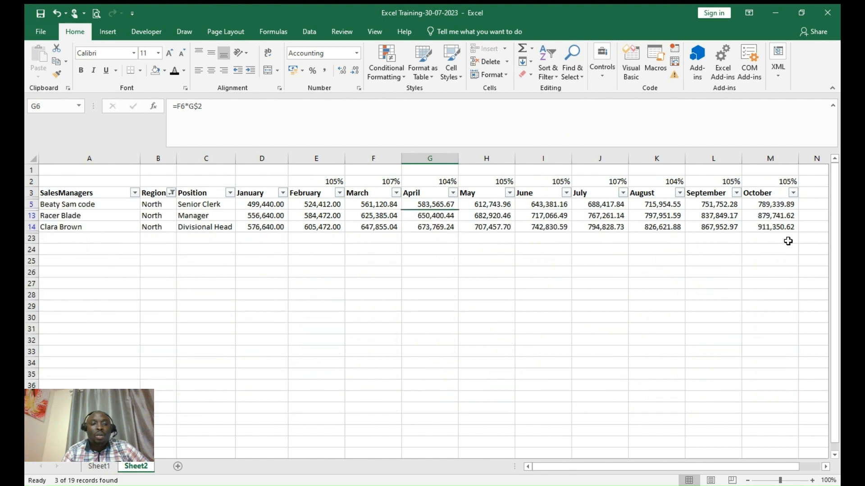
pyautogui.click(172, 193)
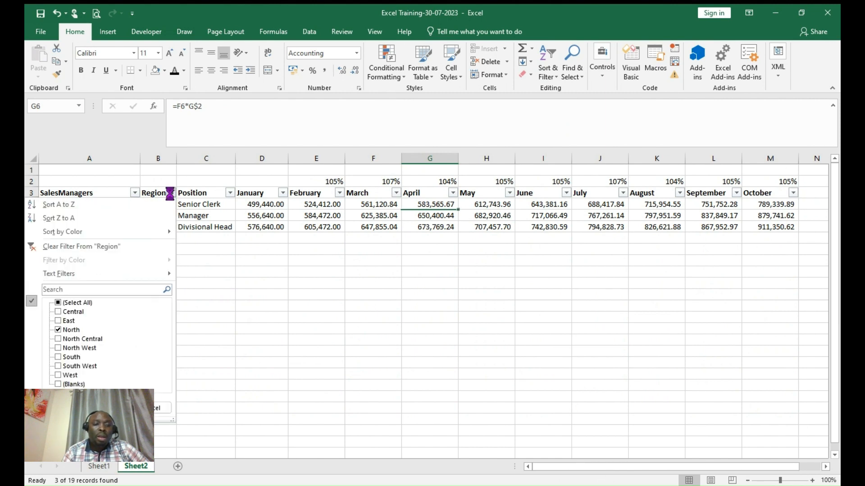
pyautogui.click(80, 248)
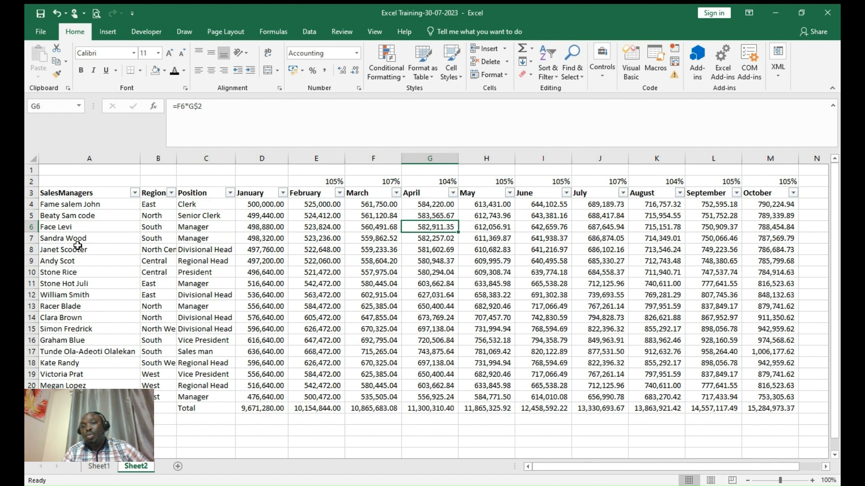
# - Open and dismiss the Sort & Filter menu and the February and SalesManagers filter lists unchanged
pyautogui.click(555, 77)
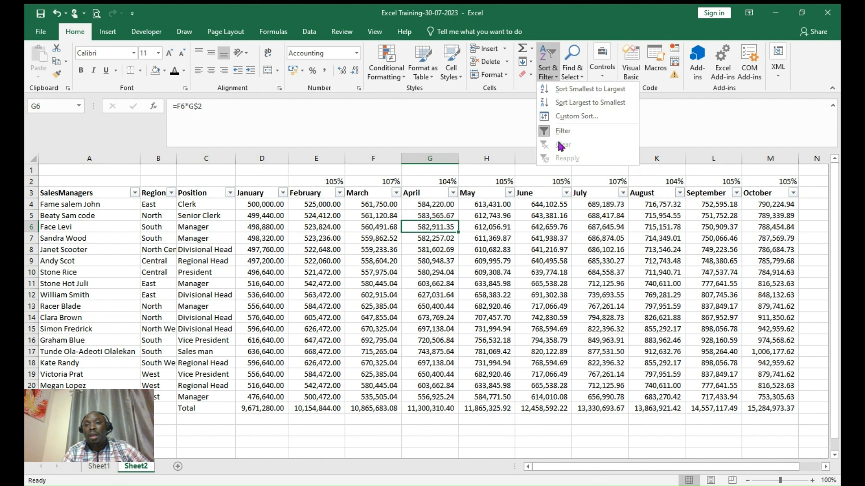
pyautogui.click(212, 232)
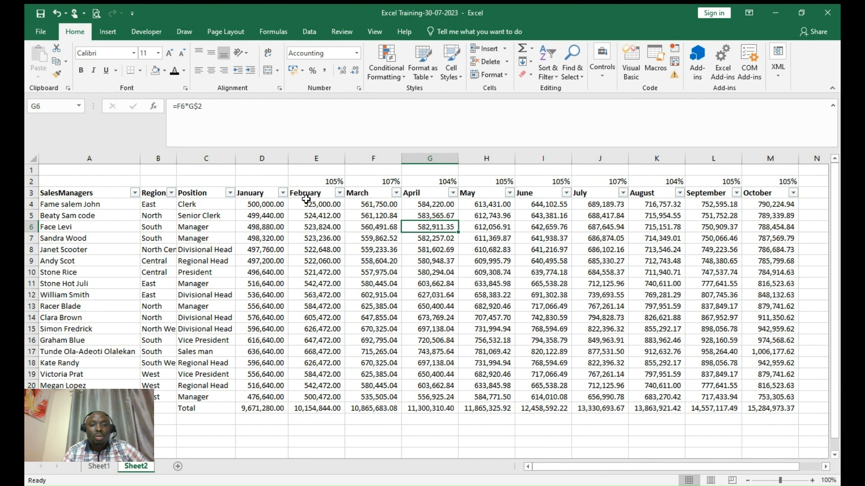
pyautogui.click(342, 199)
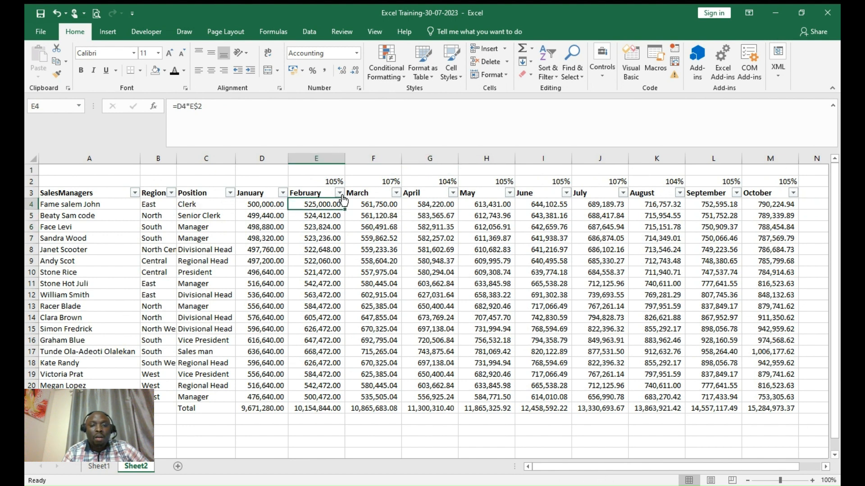
pyautogui.click(340, 193)
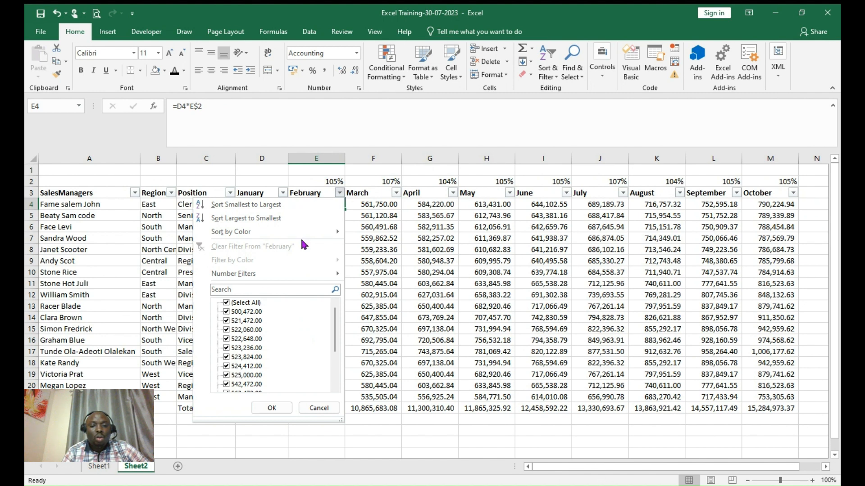
pyautogui.click(319, 408)
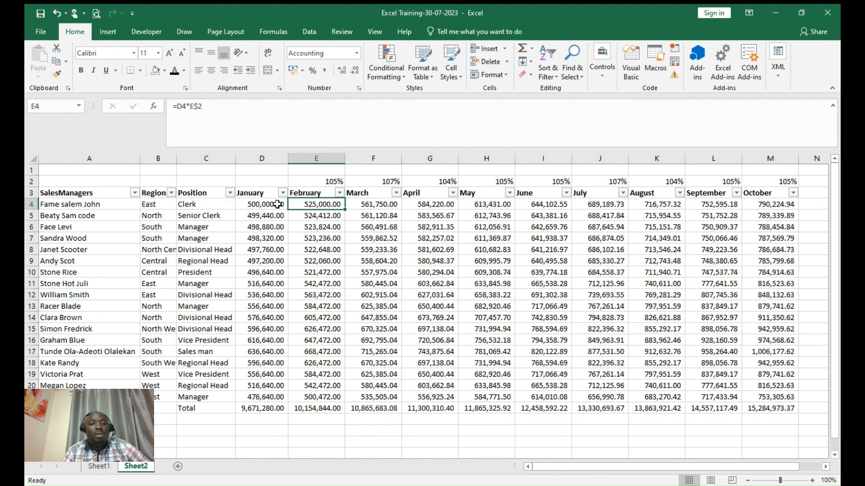
pyautogui.click(134, 194)
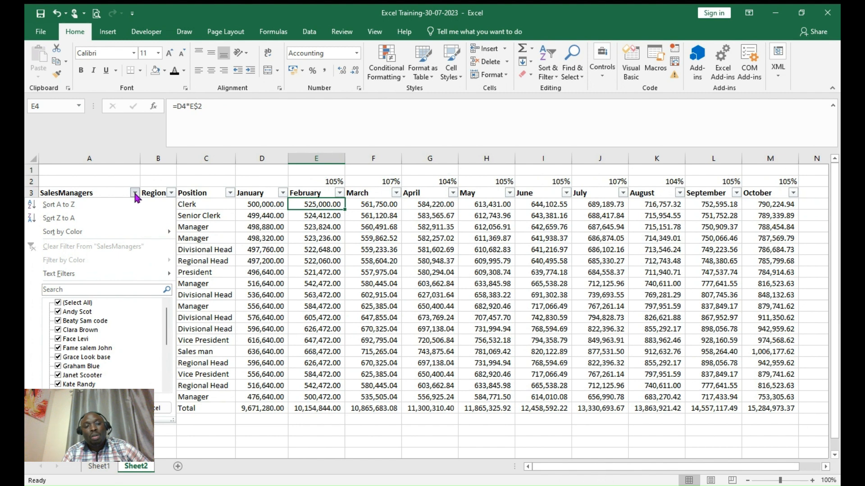
pyautogui.moveTo(146, 238)
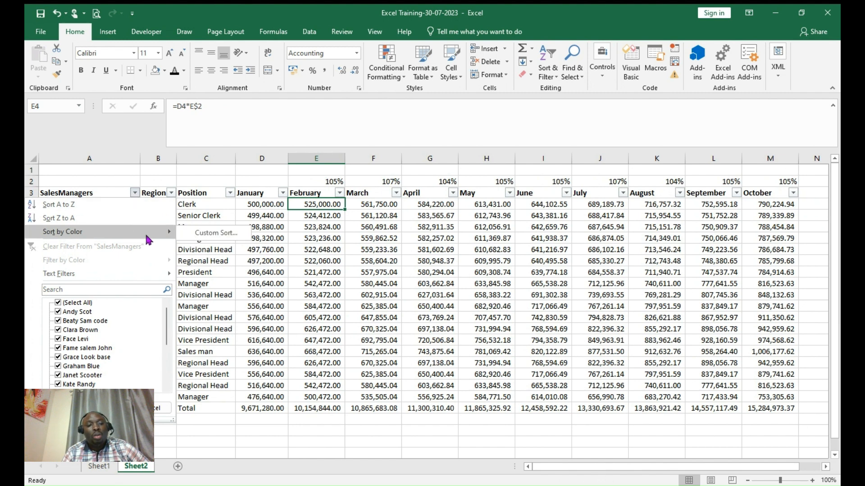
pyautogui.click(337, 260)
pyautogui.click(339, 192)
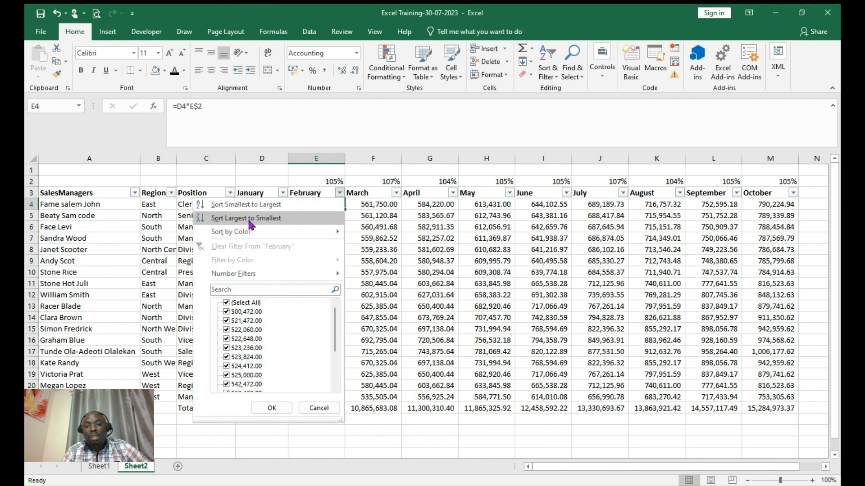
pyautogui.click(464, 433)
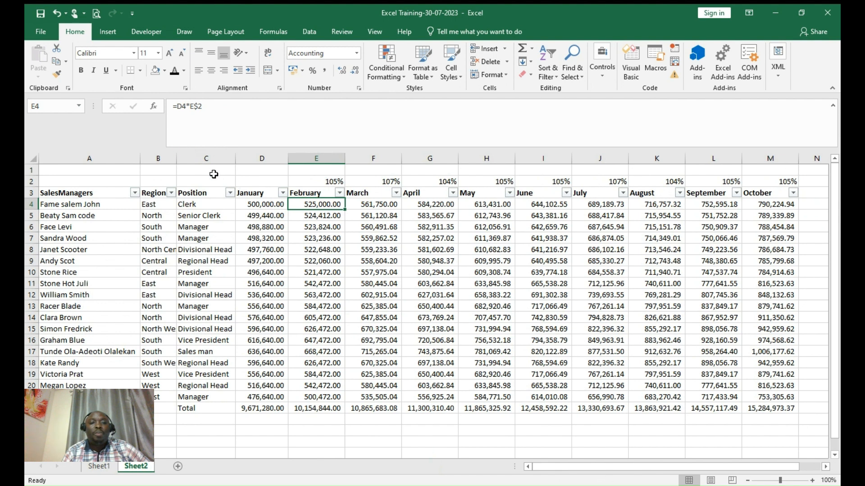
# - Undo three times to clear the Region filter and remove the filter buttons
pyautogui.click(57, 13)
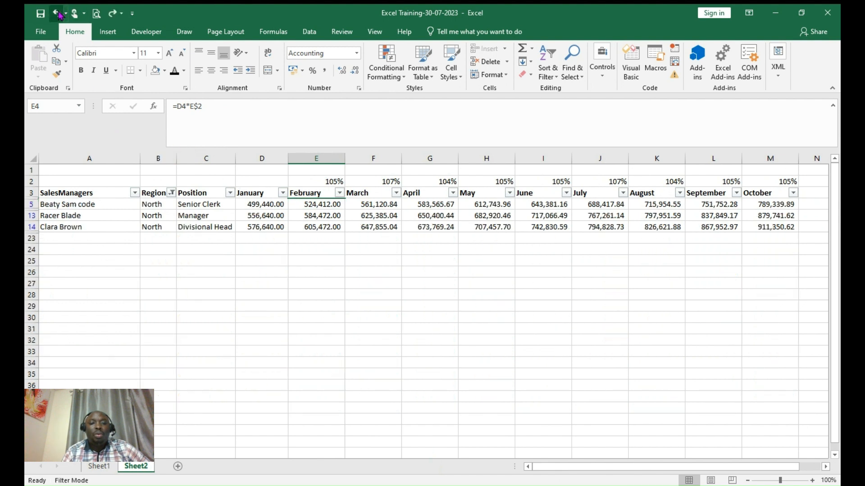
pyautogui.click(57, 13)
pyautogui.click(58, 14)
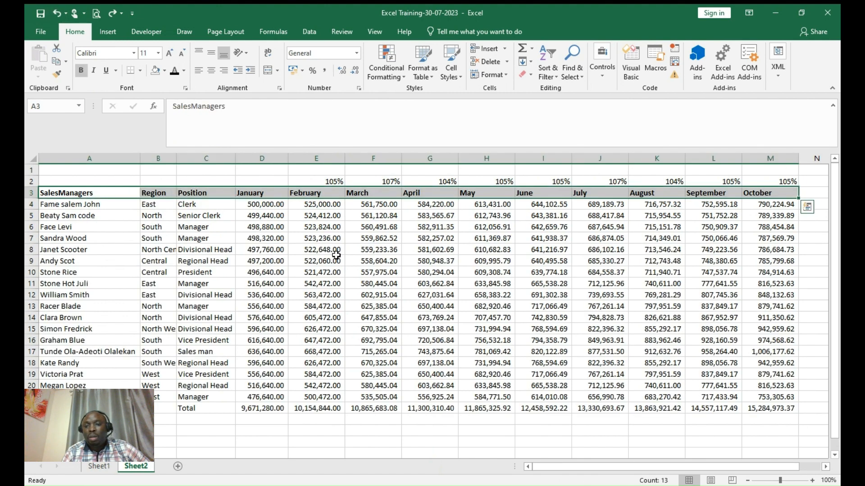
# - Convert the SalesManagers range A3:M22 into table Table1 with Ctrl+T
pyautogui.click(354, 271)
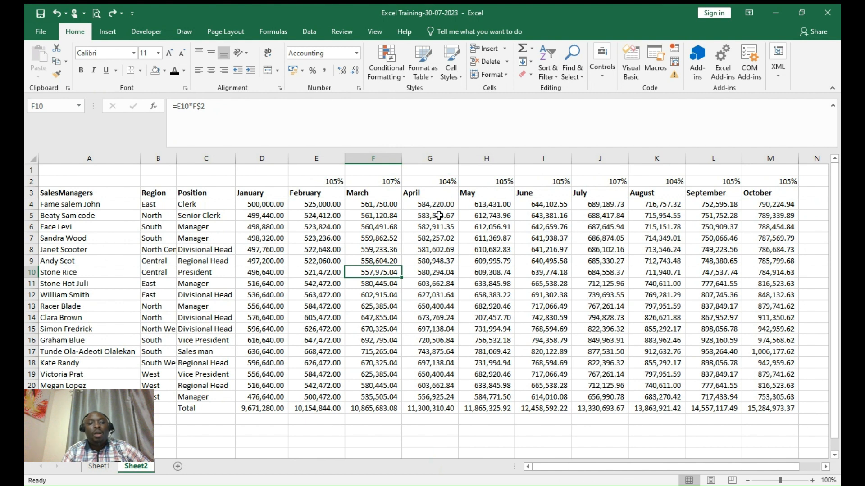
pyautogui.moveTo(91, 193); pyautogui.dragTo(789, 409)
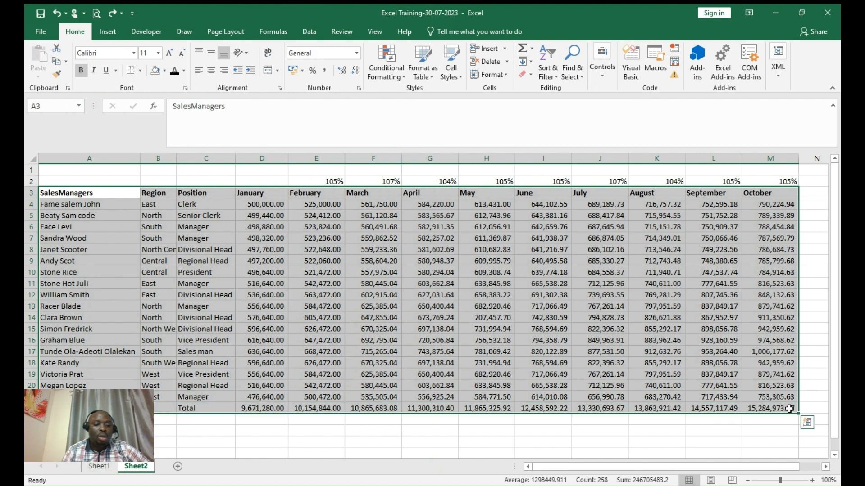
pyautogui.hotkey('ctrl', 't')
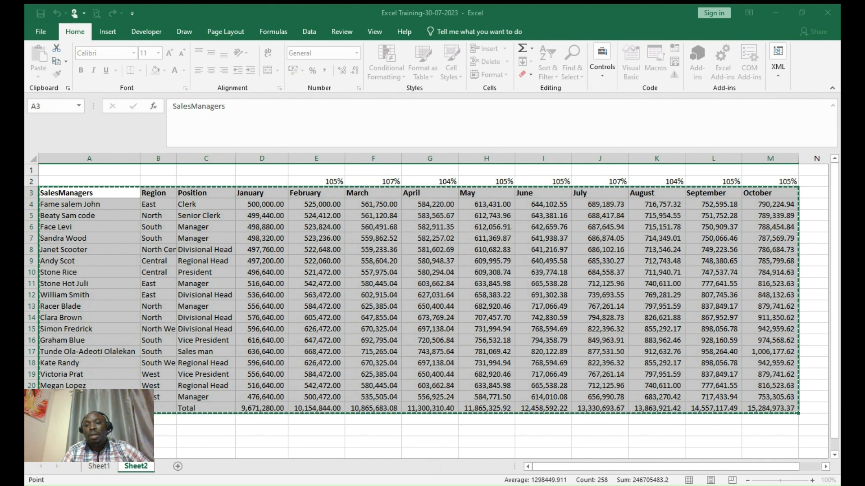
pyautogui.press('Escape')
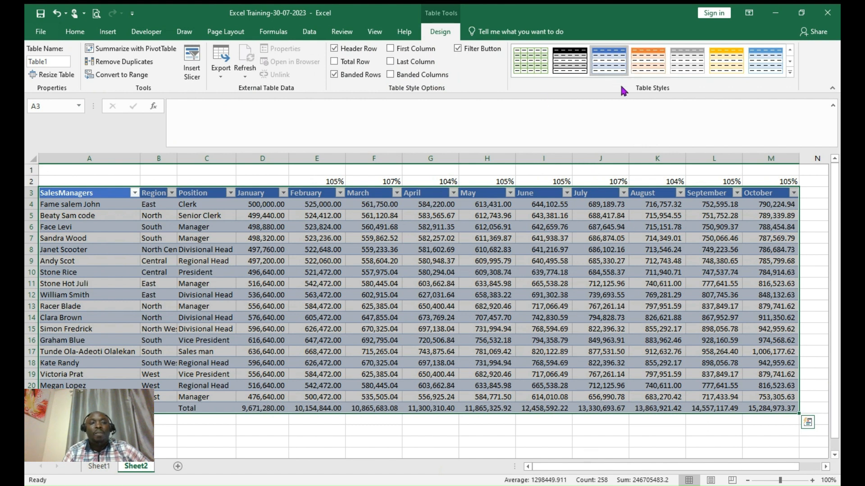
# - Restyle Table1 with Light Gray, Table Style Medium 8 from the Design tab's style gallery
pyautogui.click(76, 31)
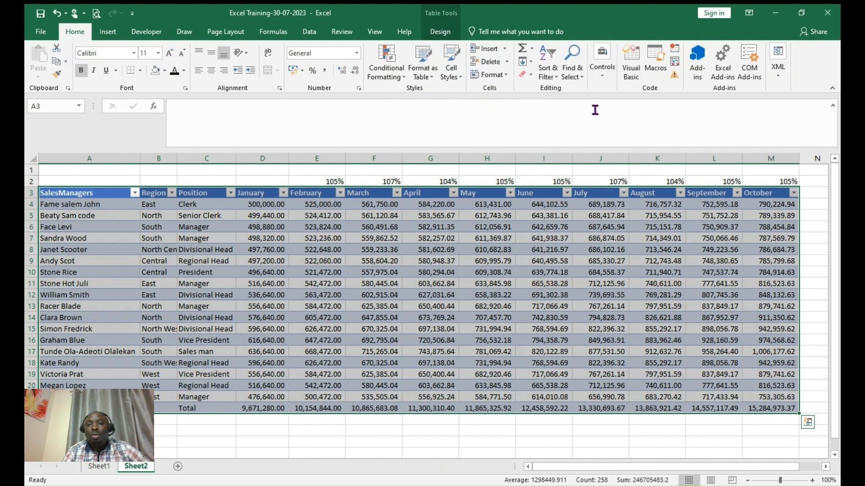
pyautogui.click(441, 33)
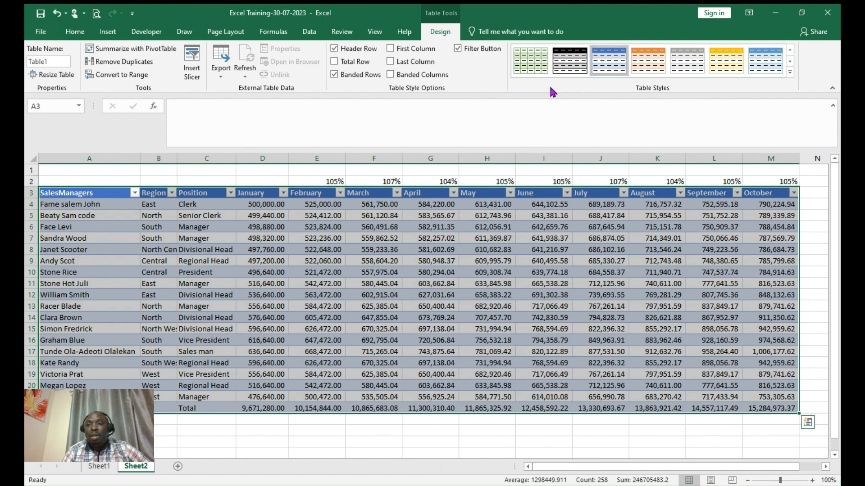
pyautogui.click(790, 74)
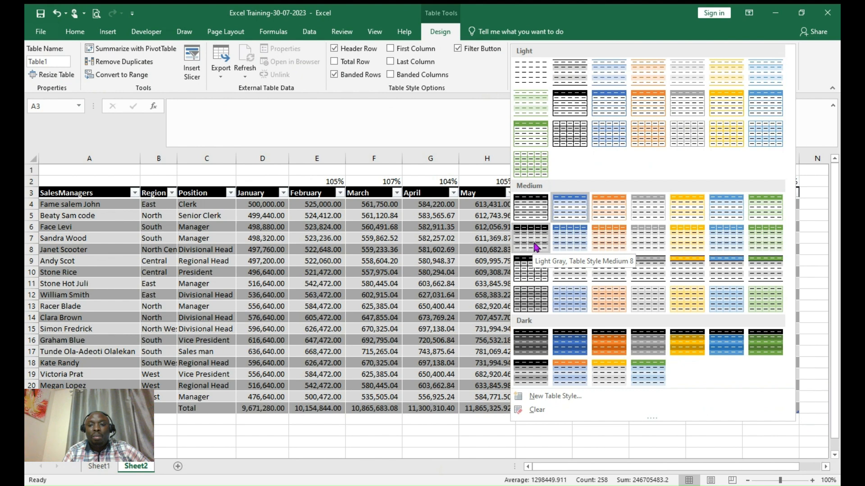
pyautogui.click(534, 247)
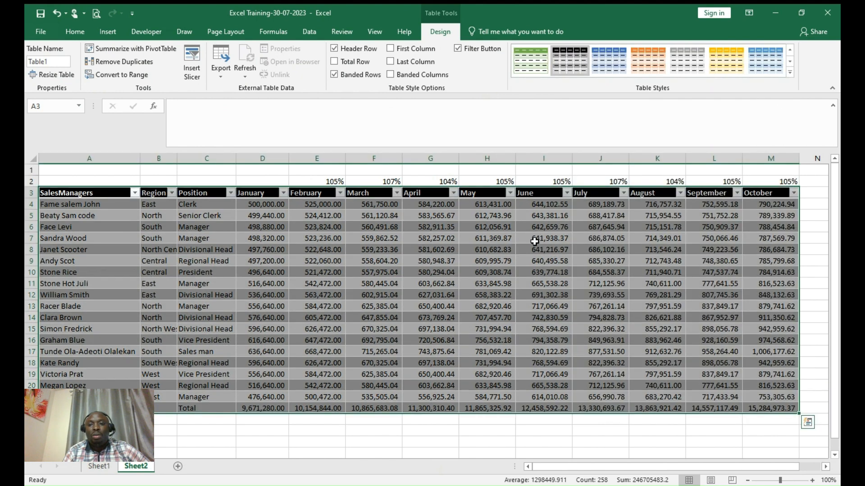
pyautogui.click(561, 445)
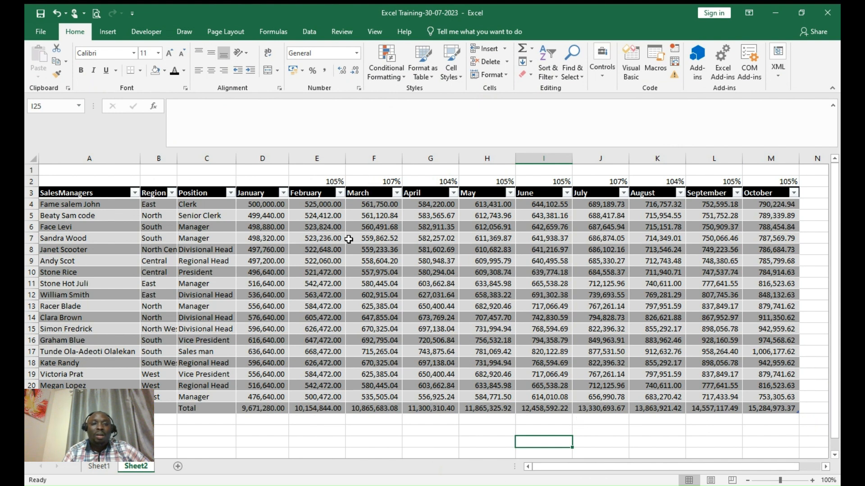
pyautogui.click(350, 239)
pyautogui.click(79, 195)
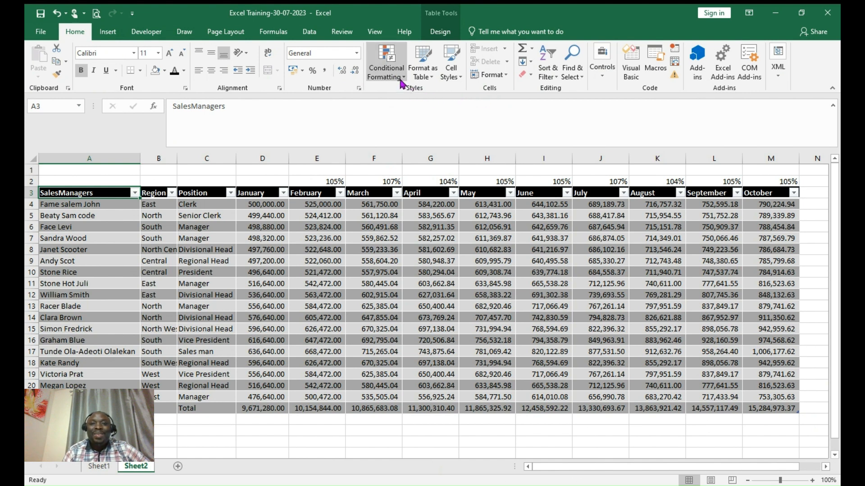
# - Reapply the blue Table Style Medium 2 through Format as Table
pyautogui.click(432, 80)
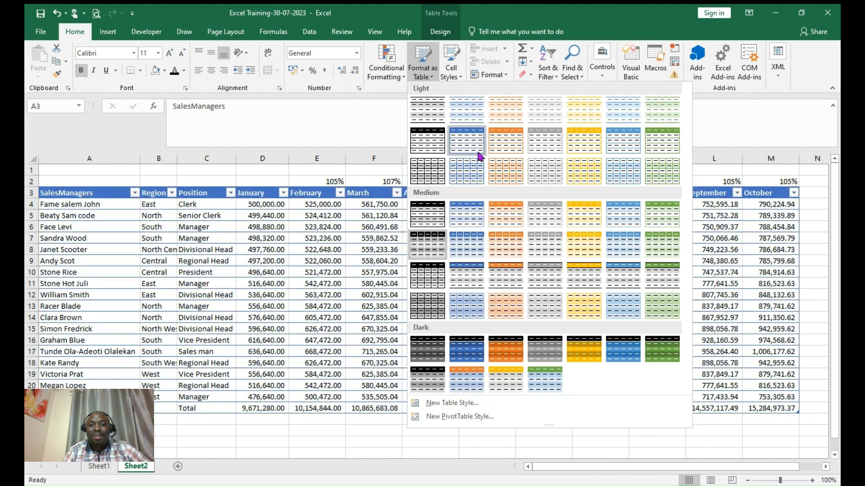
pyautogui.click(469, 229)
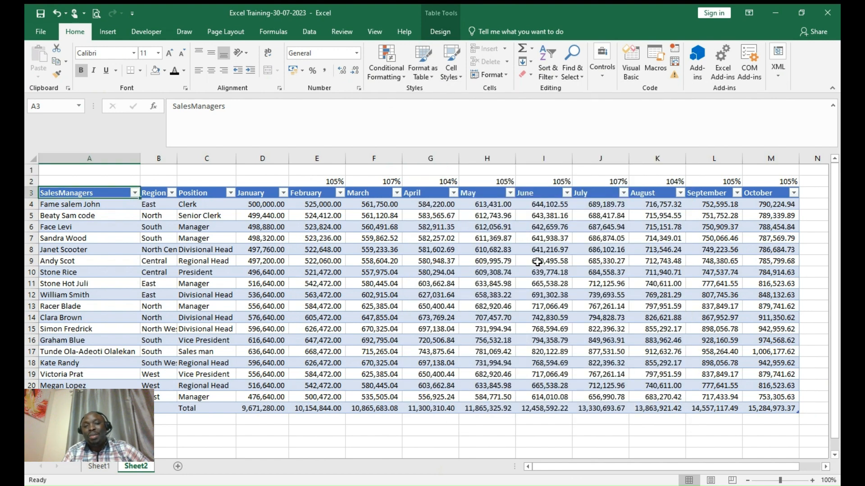
pyautogui.click(491, 283)
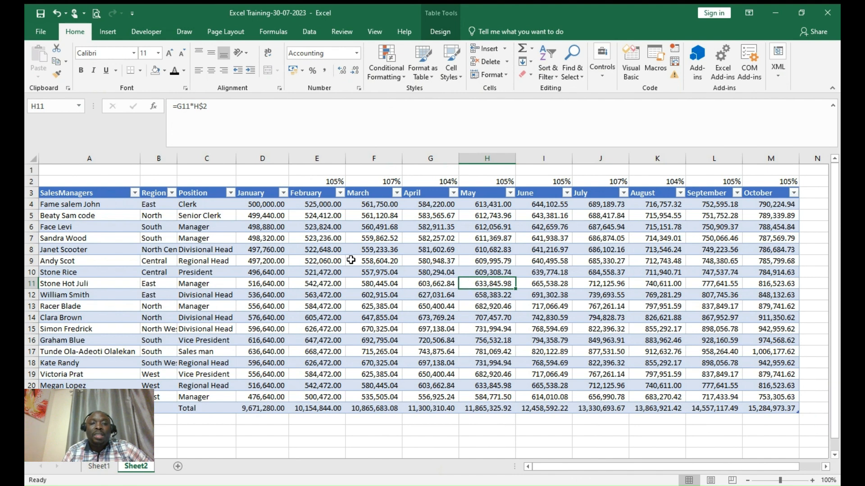
# - Open and close the January and SalesManagers filter lists unchanged, then scroll right to cell N3
pyautogui.click(284, 193)
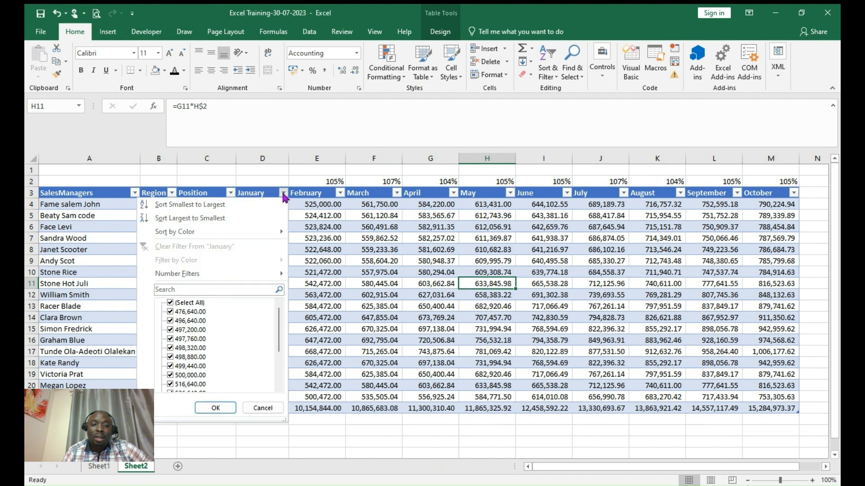
pyautogui.click(265, 408)
pyautogui.click(134, 194)
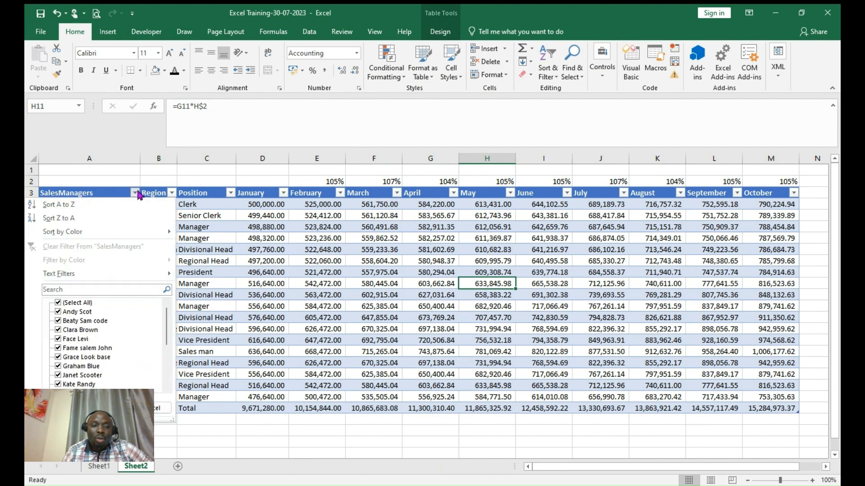
pyautogui.click(160, 408)
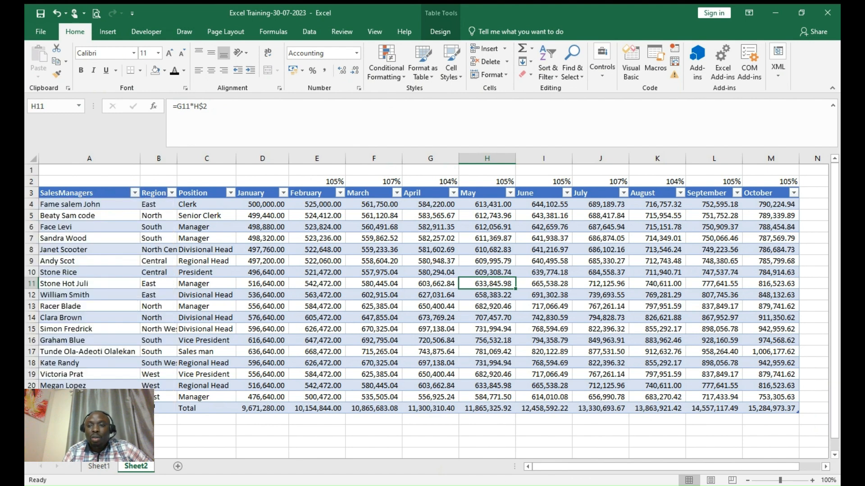
pyautogui.click(826, 467)
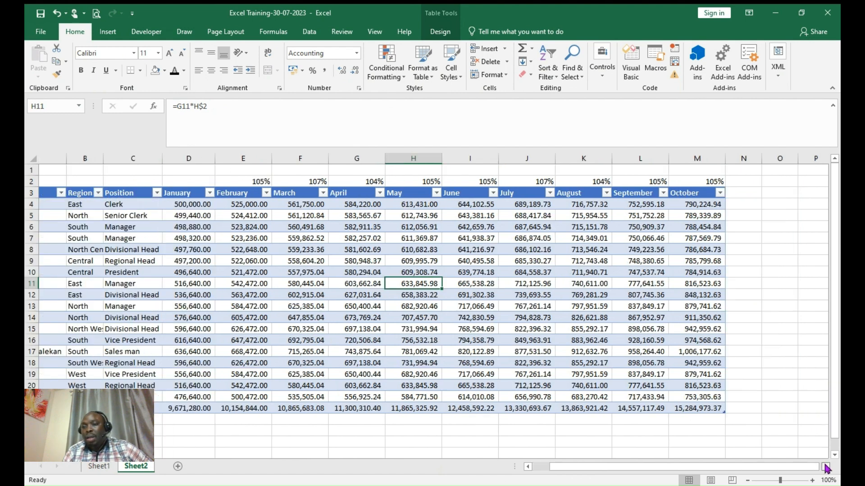
pyautogui.click(826, 467)
pyautogui.click(826, 467)
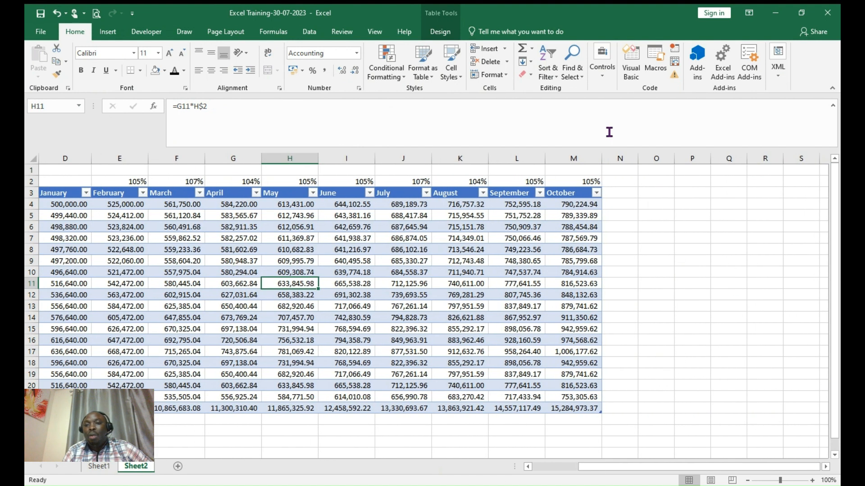
pyautogui.click(620, 195)
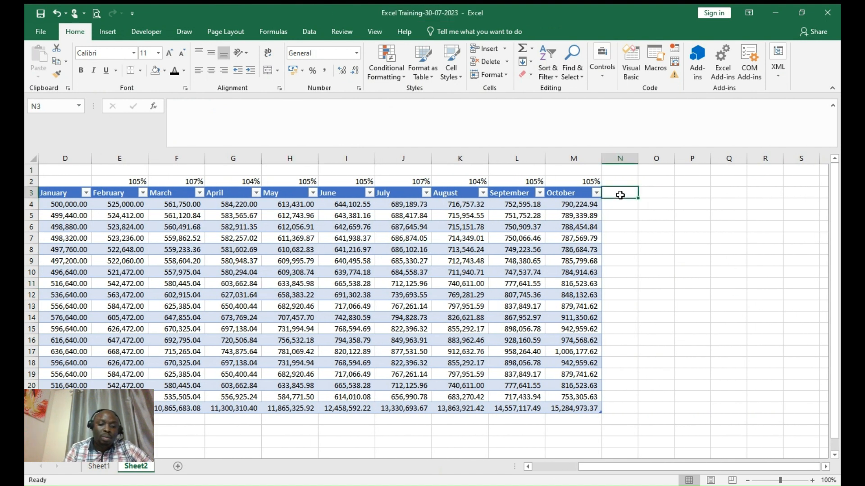
# - Add a 'Total' column in N summing January–October per row (6,377,270.72 in N4), autofit to width
pyautogui.write('Tot')
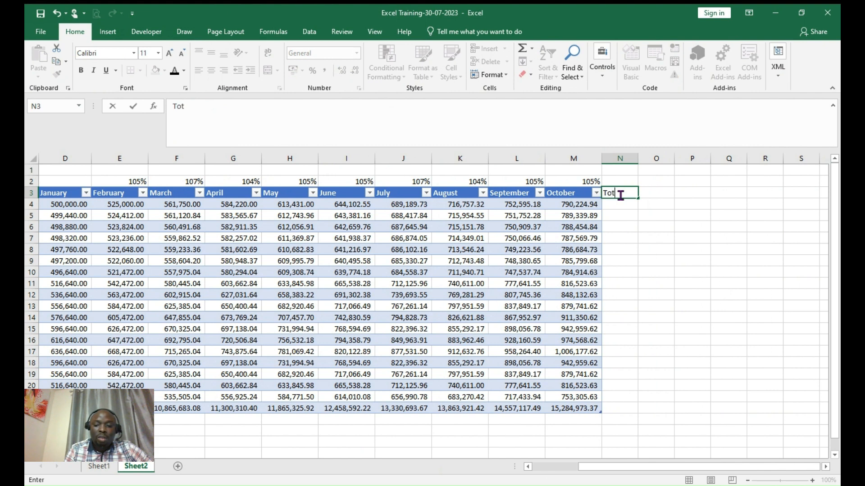
pyautogui.write('al')
pyautogui.press('Return')
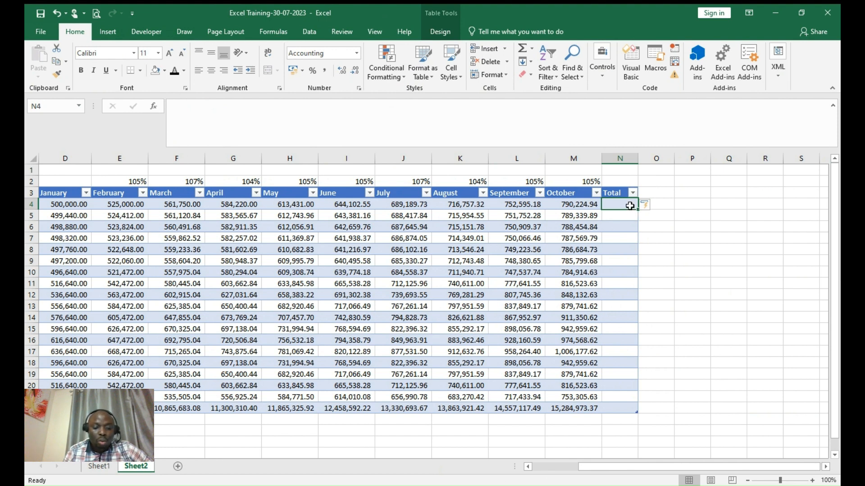
pyautogui.hotkey('alt', '=')
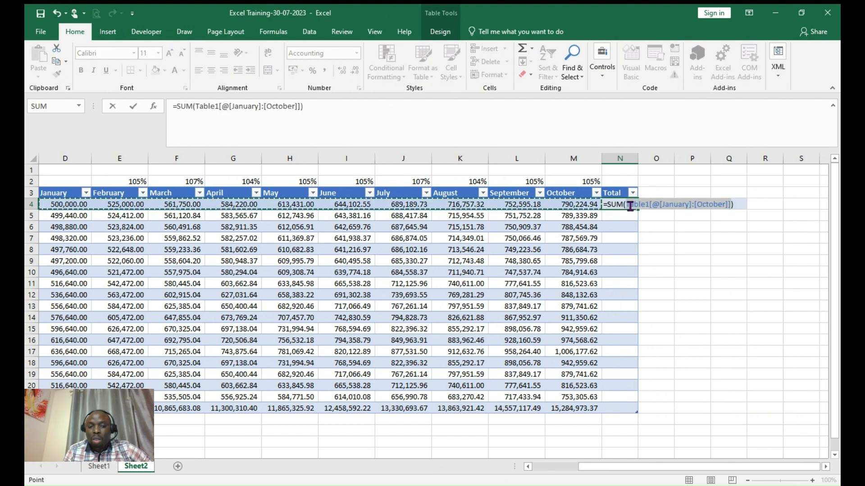
pyautogui.press('Return')
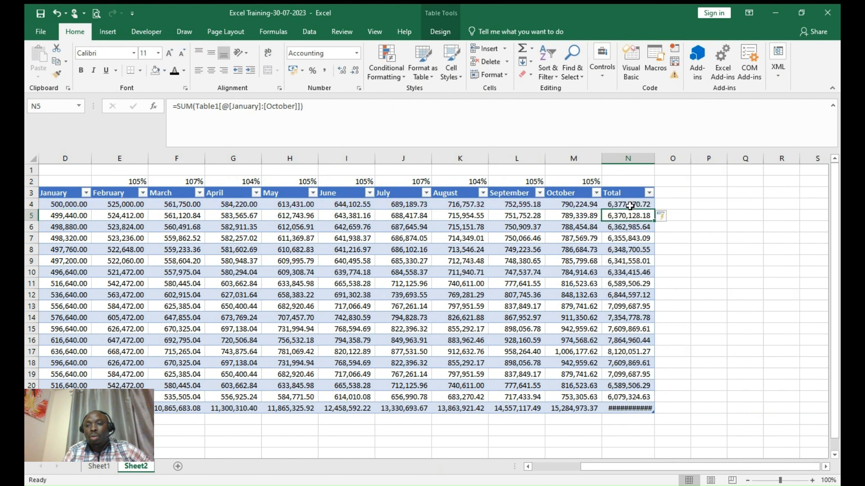
pyautogui.doubleClick(656, 163)
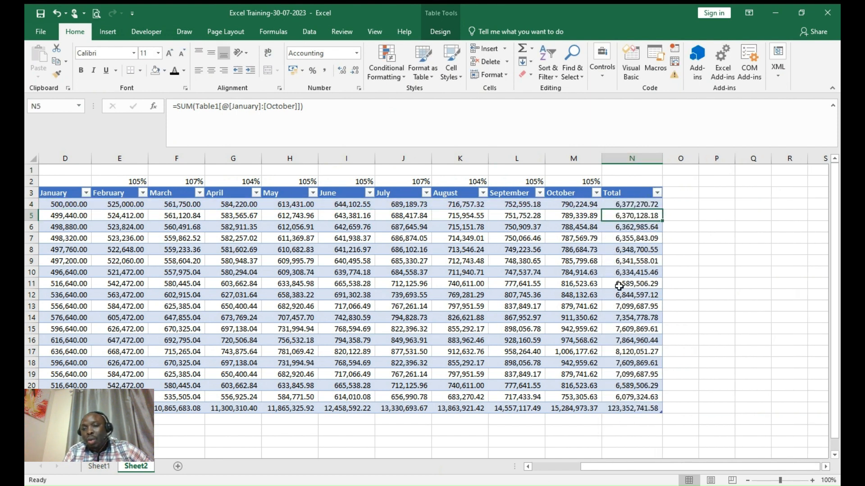
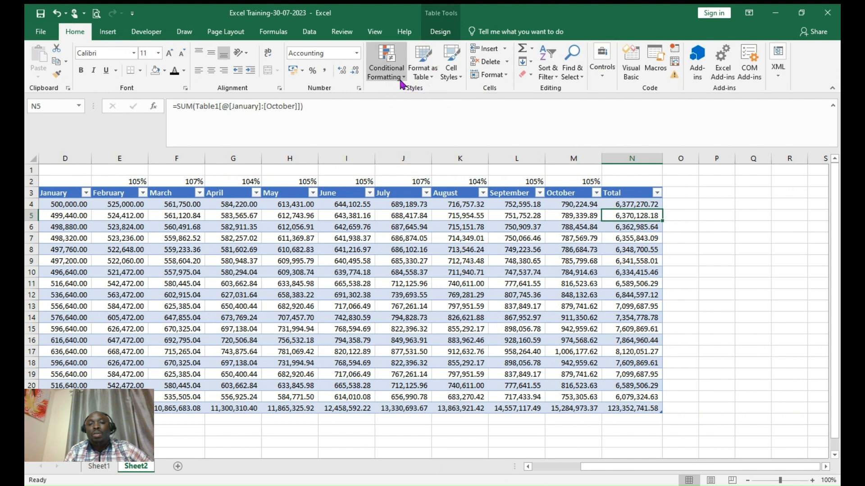
# - Browse Cell Styles and the Greater Than rule dialog, closing both without applying anything
pyautogui.click(459, 76)
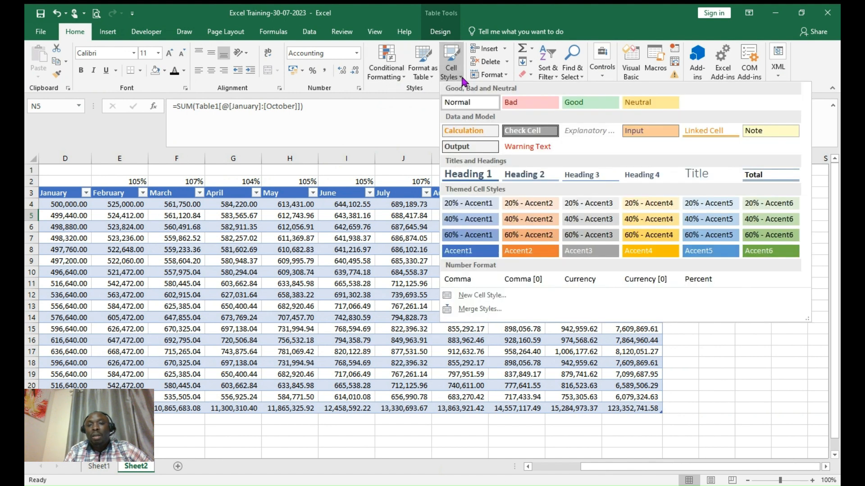
pyautogui.click(394, 90)
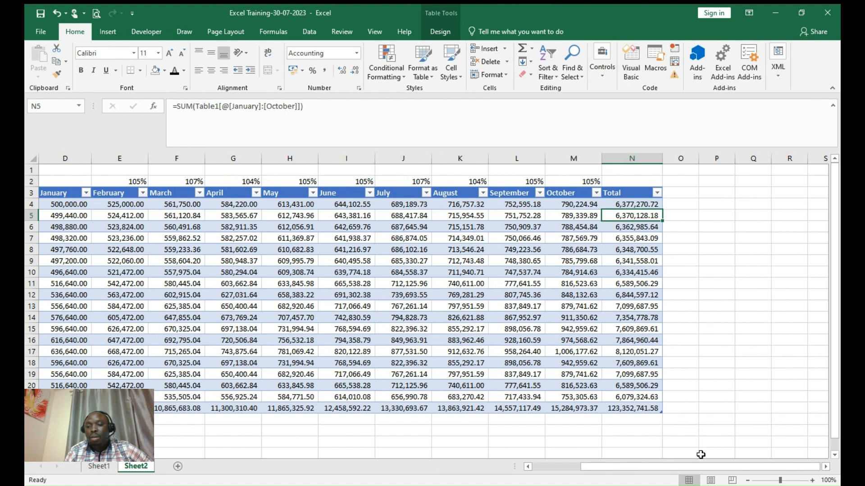
pyautogui.moveTo(697, 472); pyautogui.dragTo(605, 477)
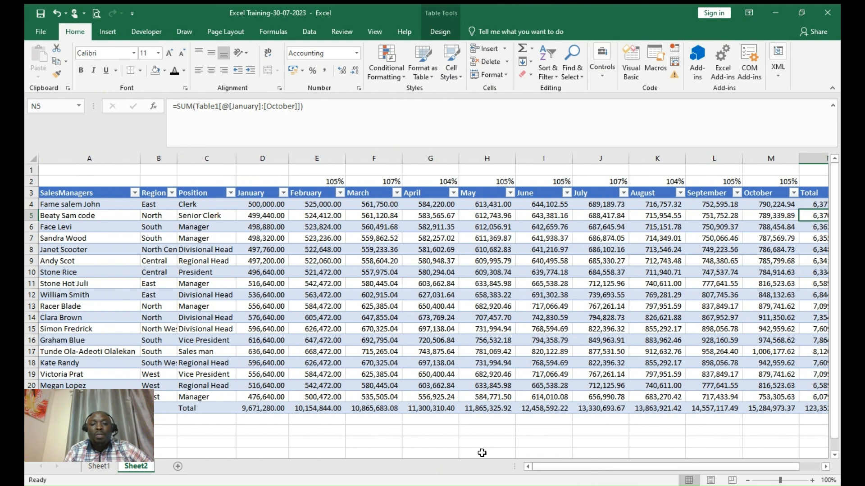
pyautogui.click(478, 451)
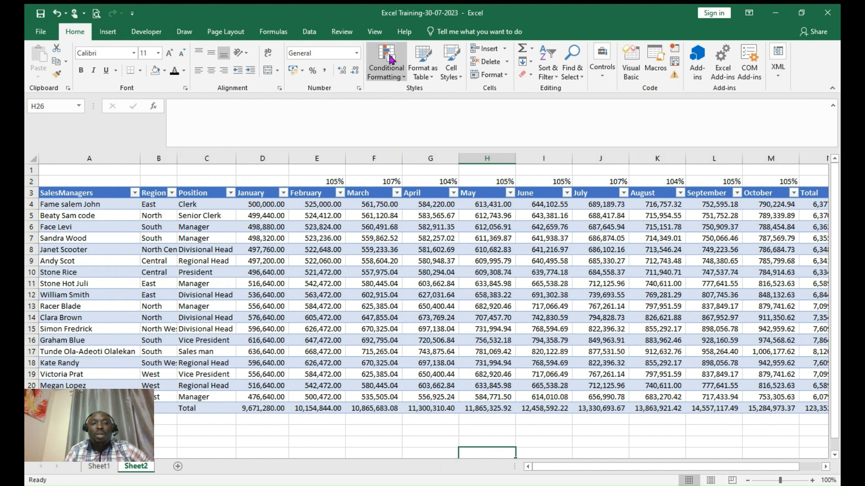
pyautogui.click(405, 79)
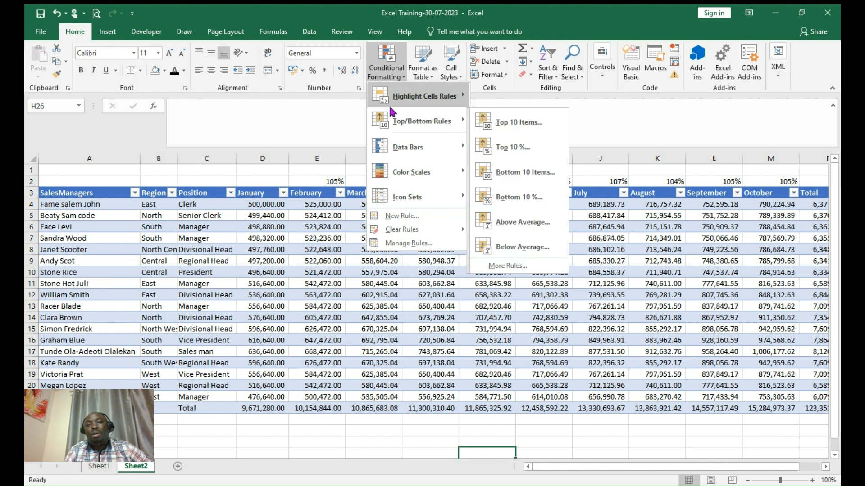
pyautogui.moveTo(437, 97)
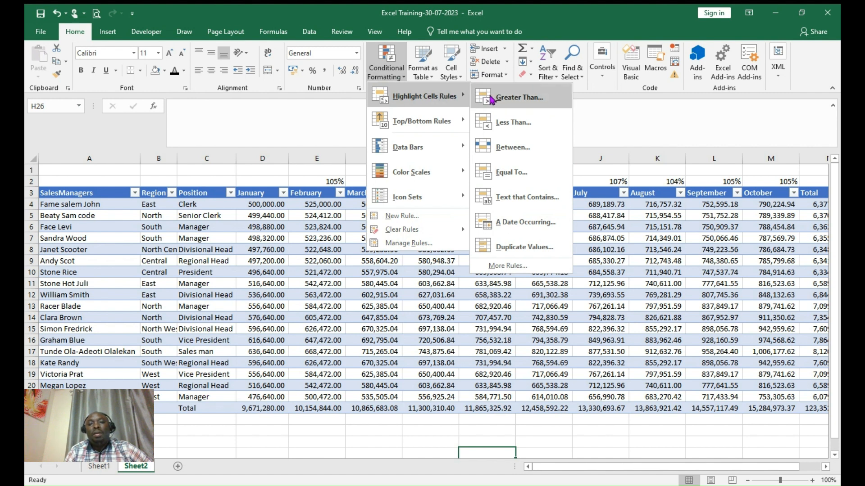
pyautogui.click(509, 104)
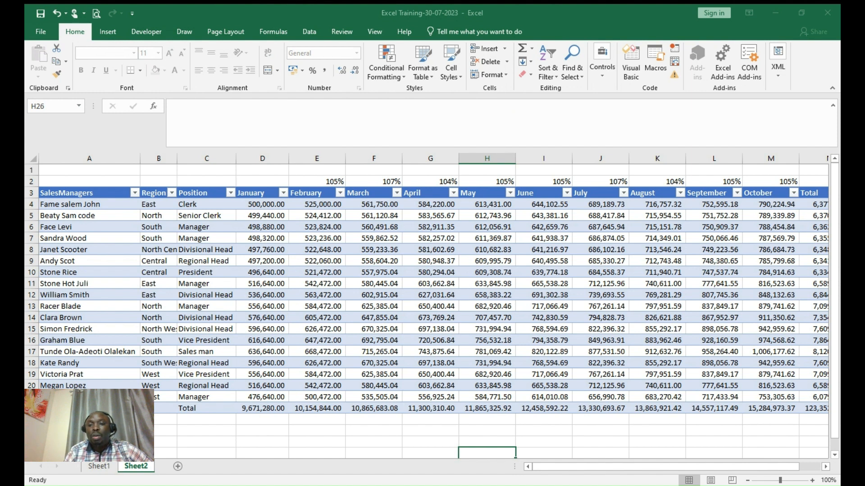
pyautogui.click(700, 199)
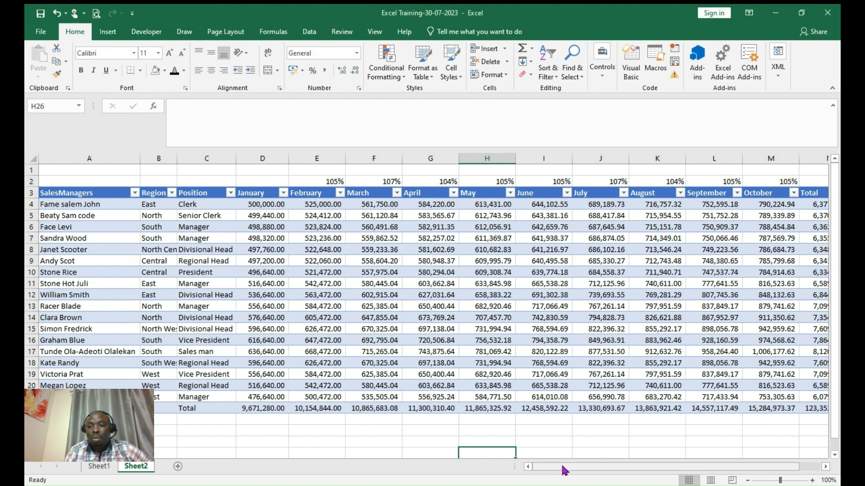
# - Select the budget figures from D4 through the Total column and totals row
pyautogui.moveTo(571, 469); pyautogui.dragTo(621, 477)
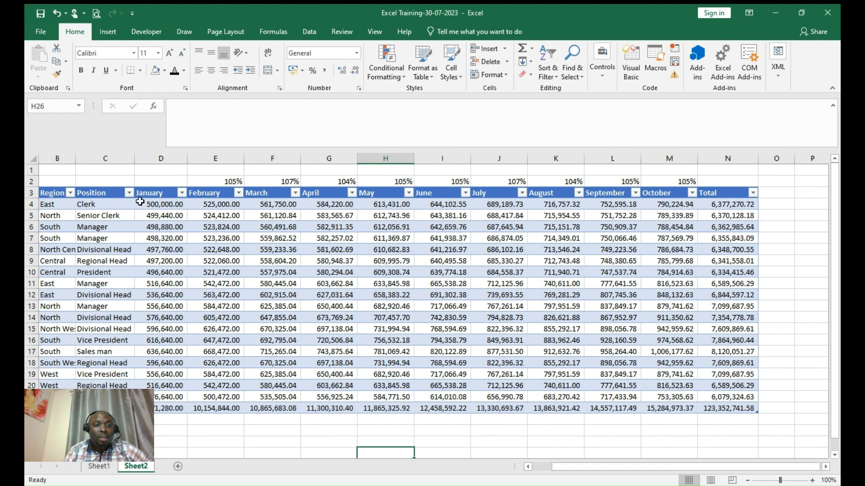
pyautogui.click(147, 205)
pyautogui.moveTo(156, 212); pyautogui.dragTo(723, 411)
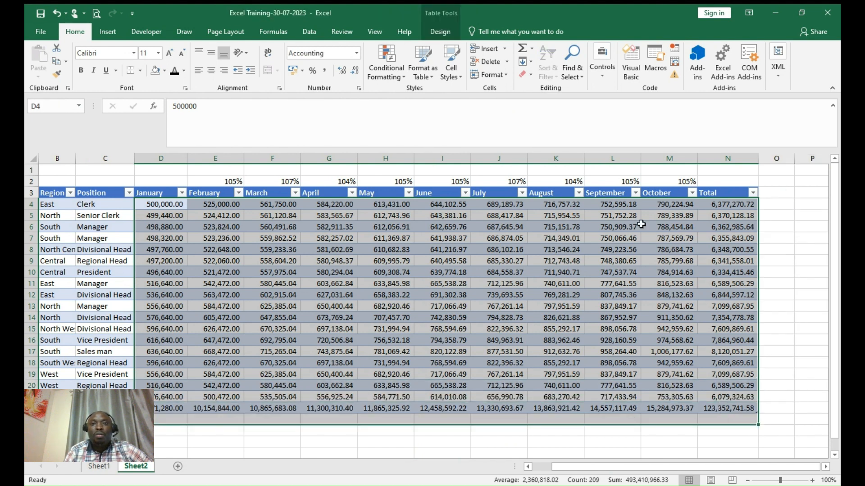
# - Highlight values greater than 800000 with Light Red Fill
pyautogui.click(402, 78)
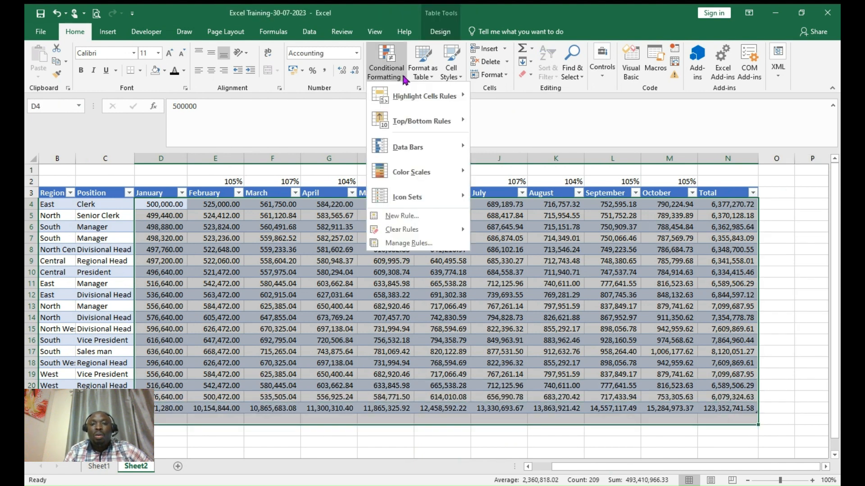
pyautogui.moveTo(412, 104)
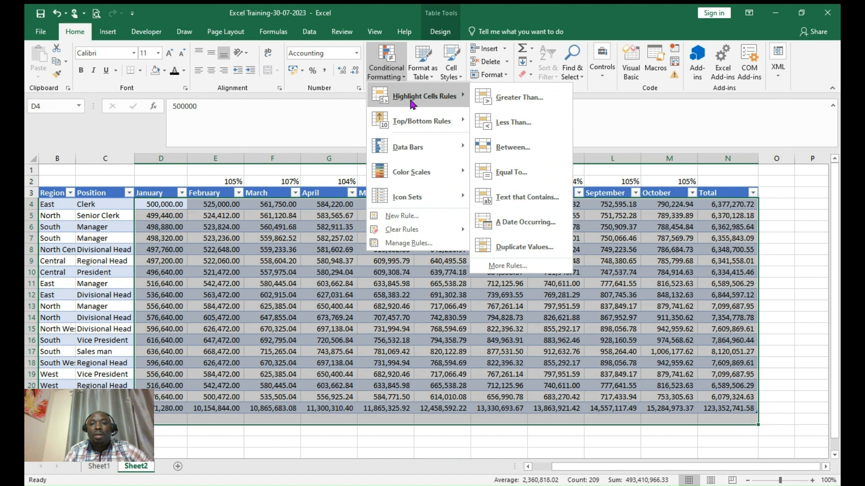
pyautogui.click(507, 99)
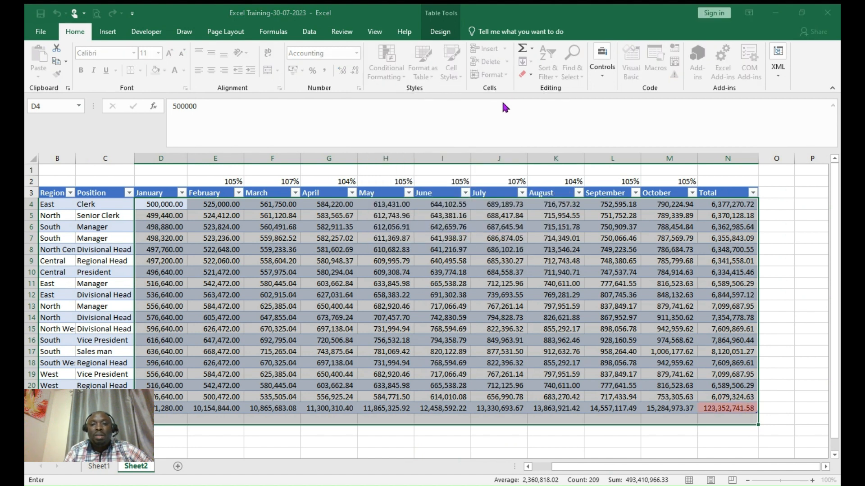
pyautogui.write('5')
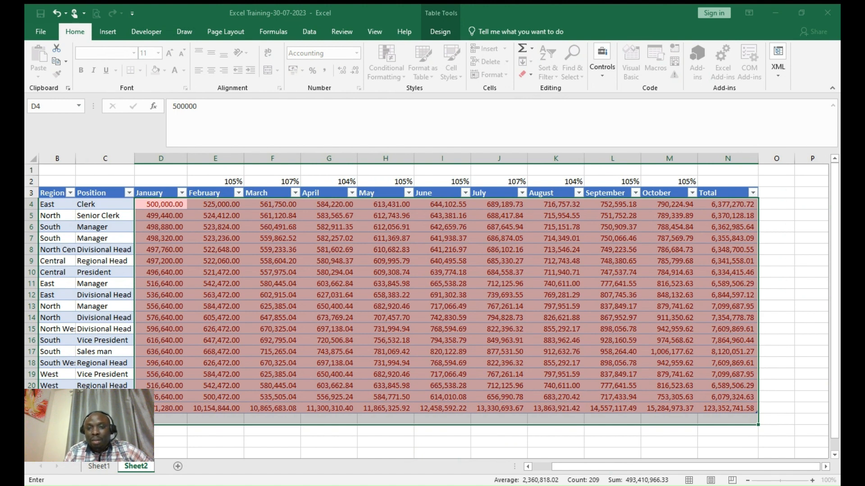
pyautogui.write('0')
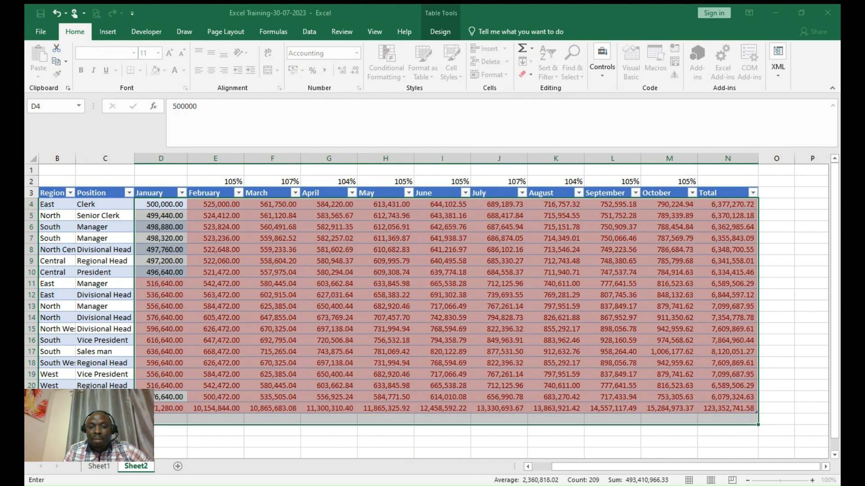
pyautogui.press('BackSpace')
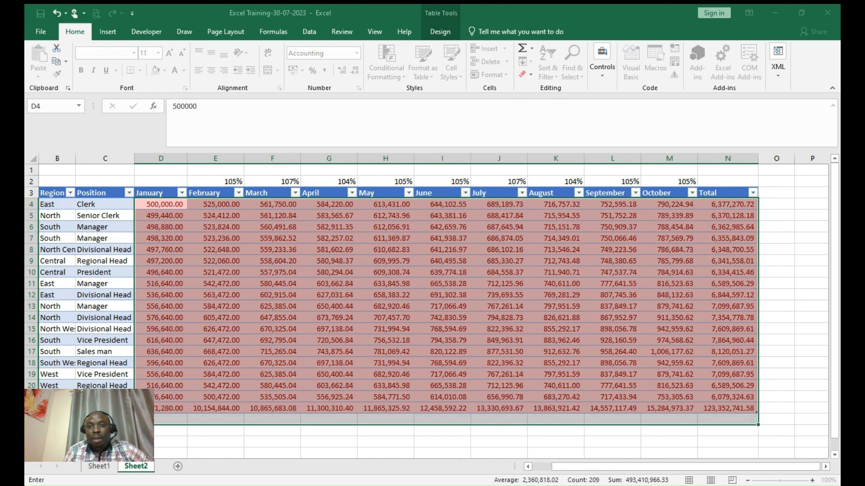
pyautogui.write('0')
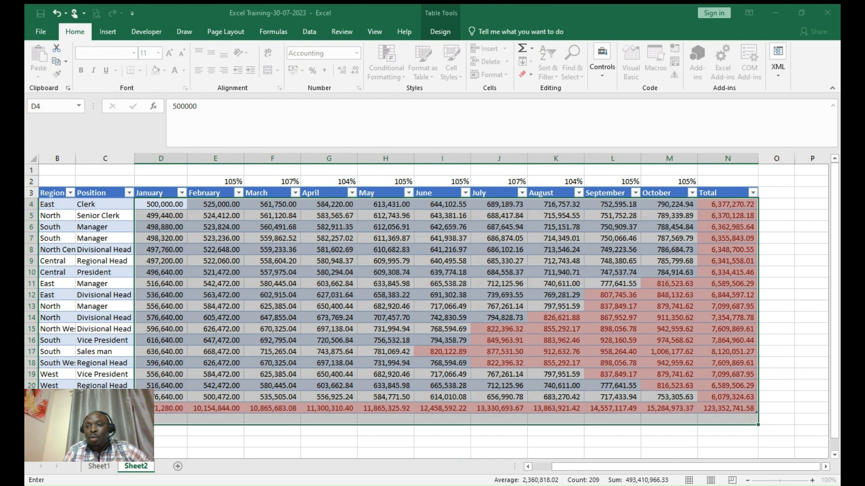
pyautogui.press('Return')
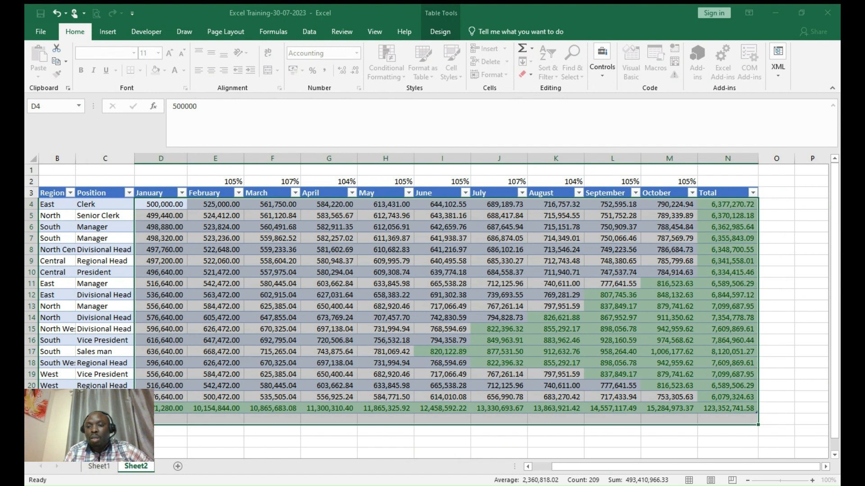
pyautogui.click(724, 289)
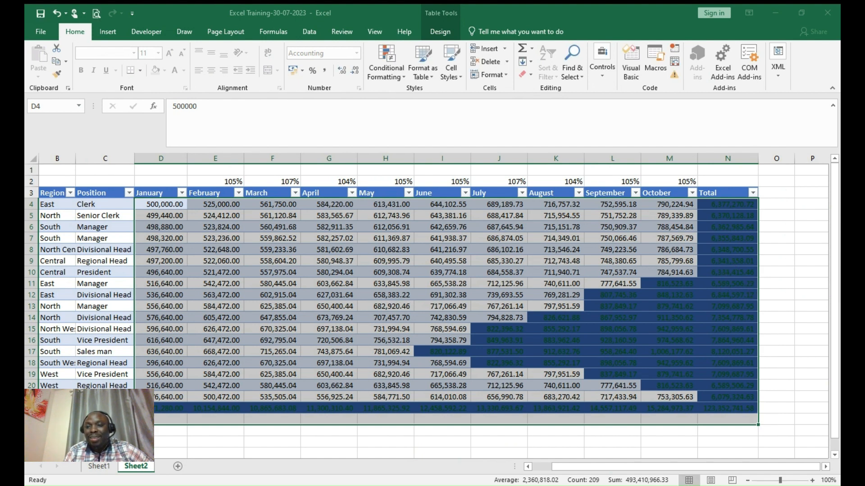
pyautogui.click(745, 235)
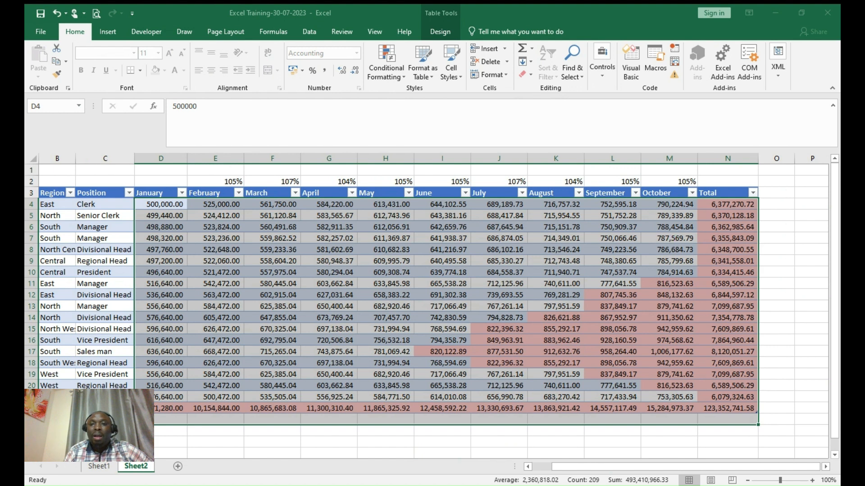
pyautogui.click(695, 207)
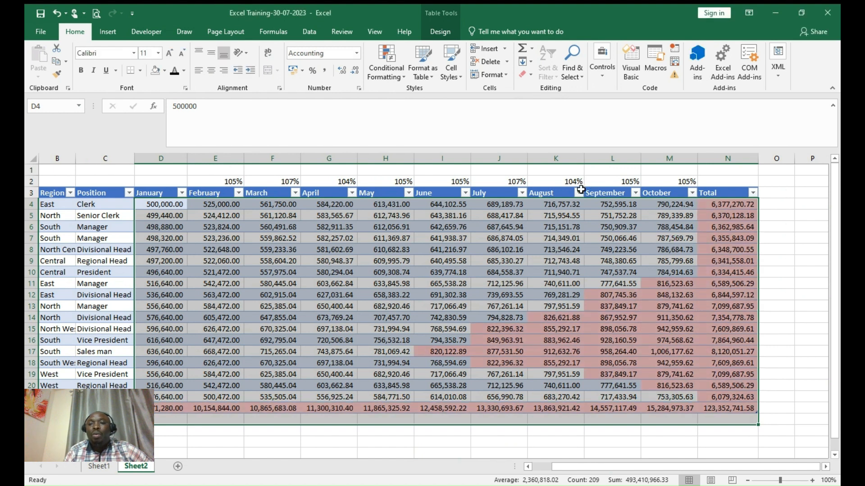
# - Bring up the Top/Bottom Rules submenu under Conditional Formatting
pyautogui.click(404, 76)
pyautogui.moveTo(428, 97)
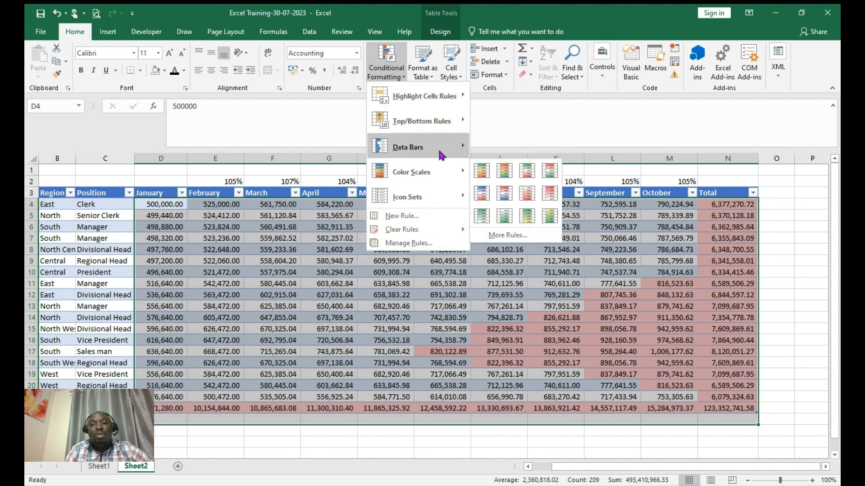
pyautogui.moveTo(431, 121)
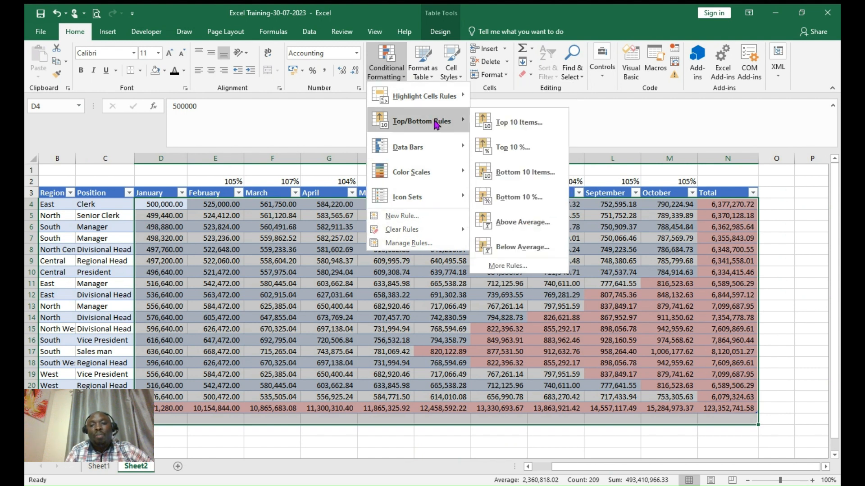
# - Apply a Top 10% rule with Green Fill with Dark Green Text
pyautogui.click(512, 143)
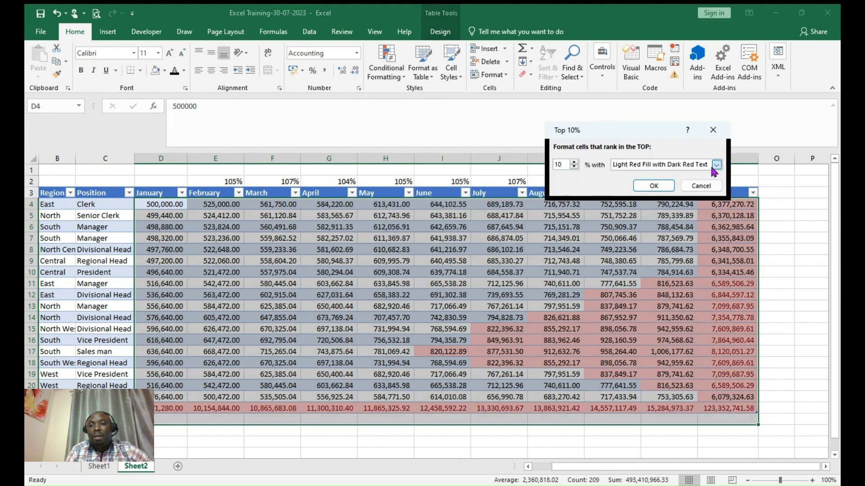
pyautogui.click(653, 188)
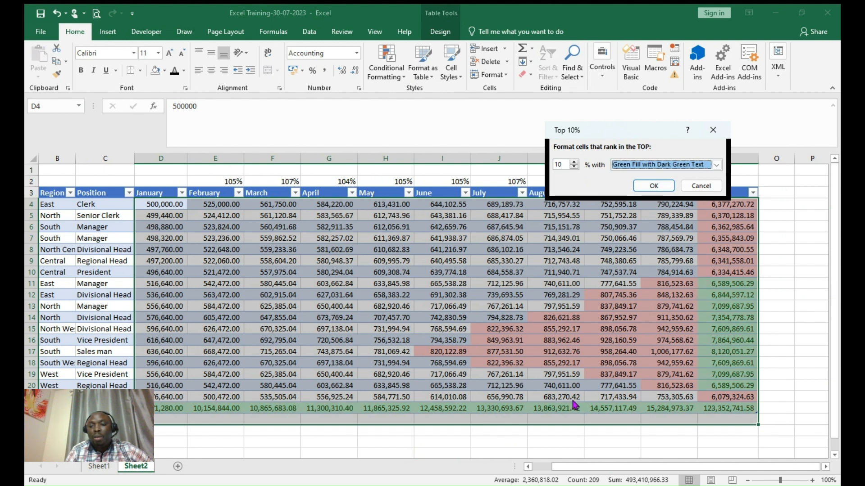
pyautogui.click(655, 186)
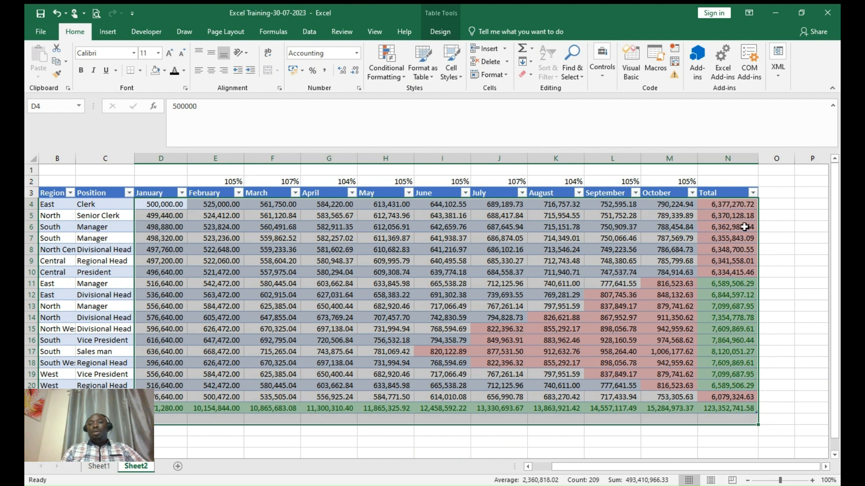
# - Select the whole table from the SalesManagers names in A3 to the Total row and column
pyautogui.click(783, 217)
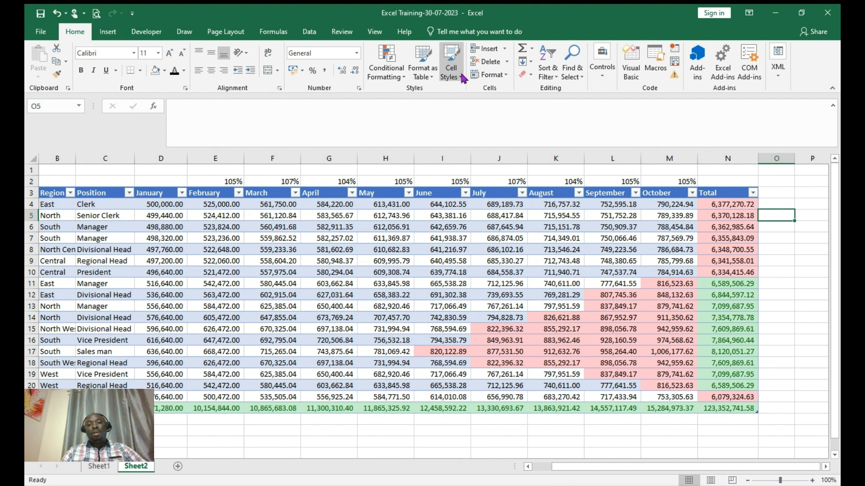
pyautogui.click(363, 274)
pyautogui.moveTo(578, 470); pyautogui.dragTo(517, 469)
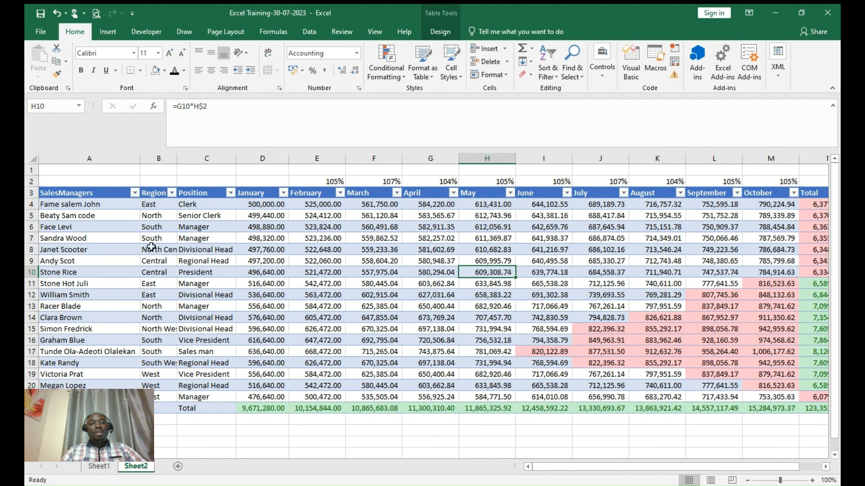
pyautogui.moveTo(66, 196); pyautogui.dragTo(729, 411)
# - Switch the print setup to Landscape Orientation and check both preview pages
pyautogui.hotkey('ctrl', 'p')
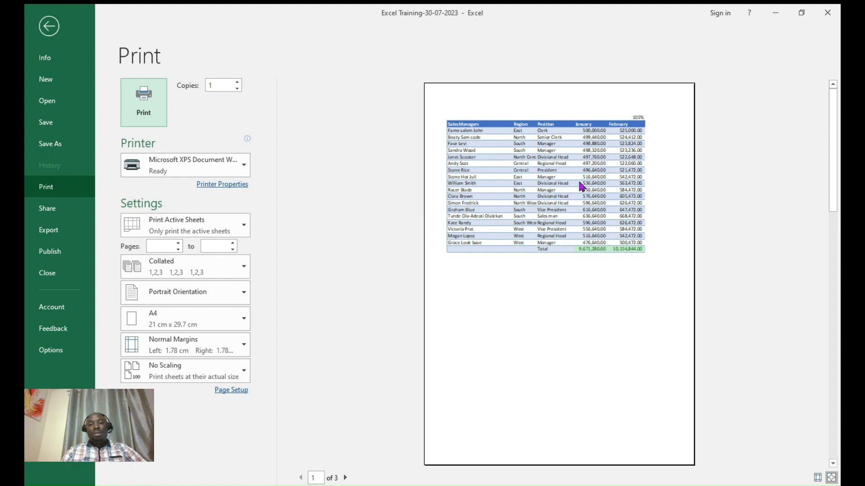
pyautogui.click(246, 296)
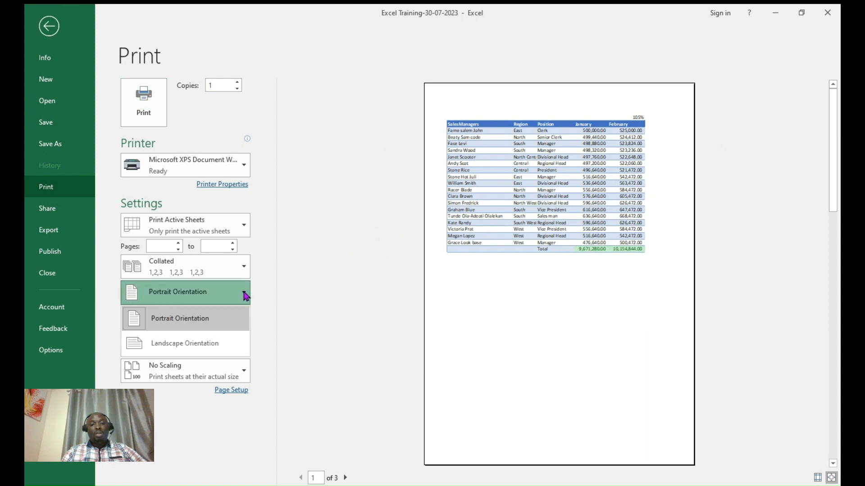
pyautogui.click(199, 345)
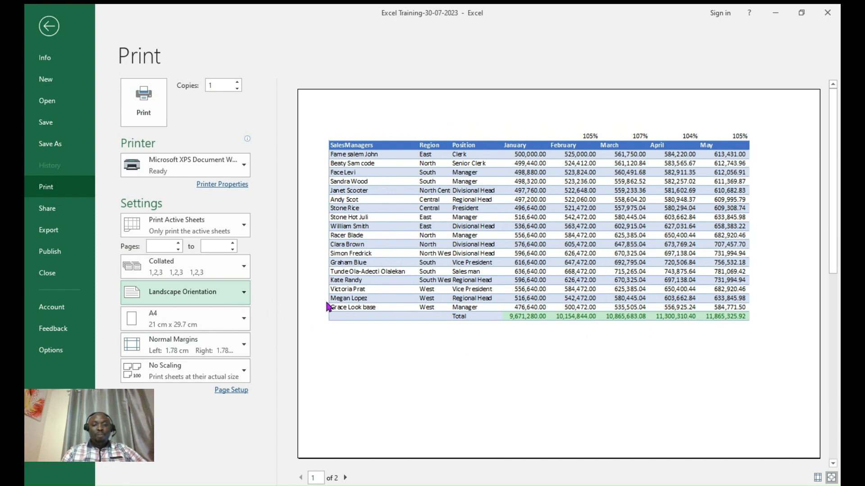
pyautogui.click(345, 478)
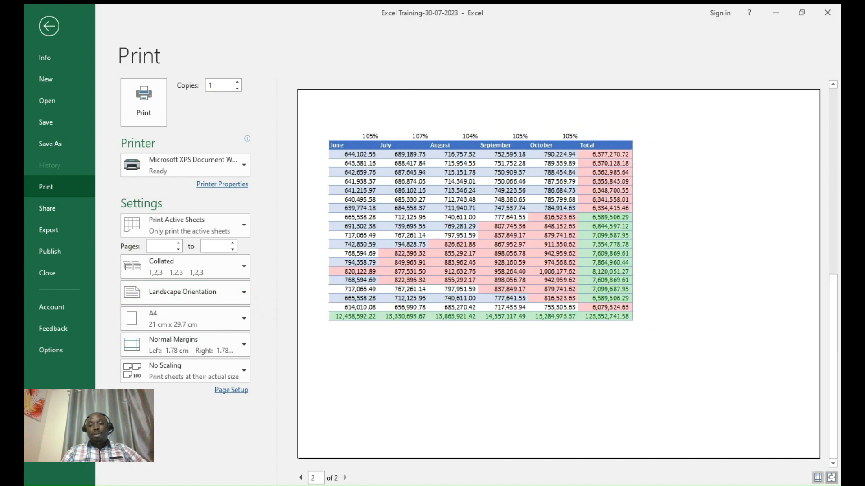
pyautogui.click(300, 478)
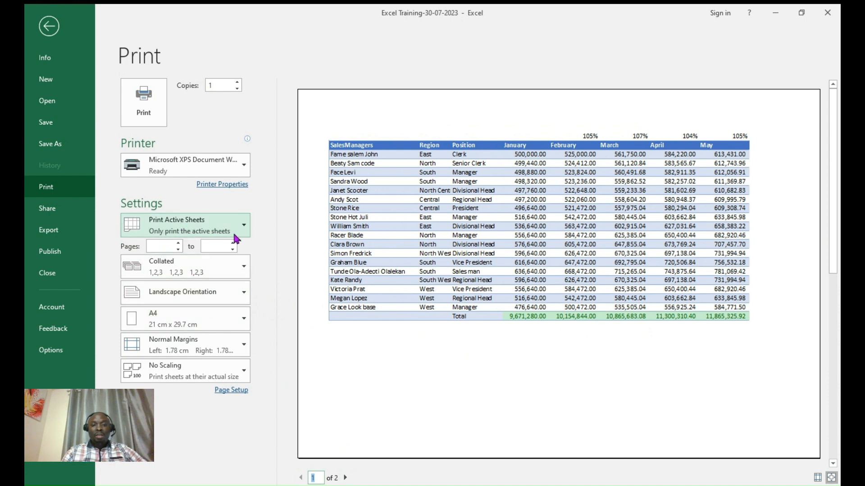
pyautogui.click(245, 226)
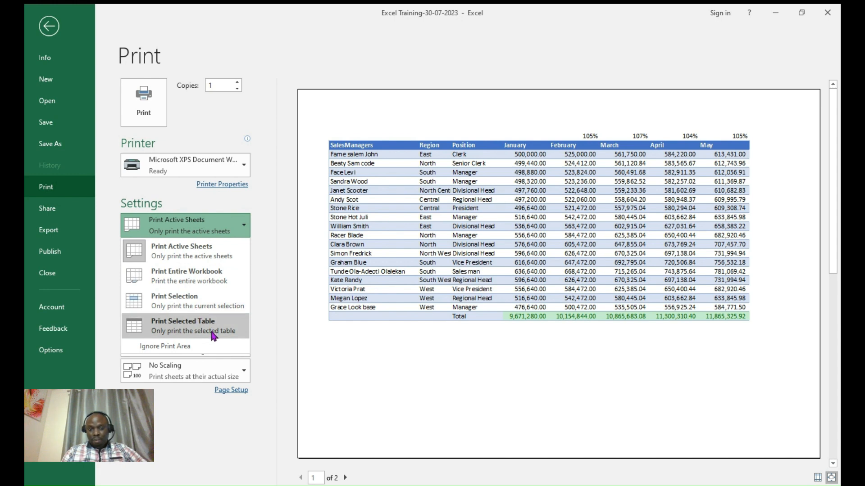
pyautogui.click(278, 303)
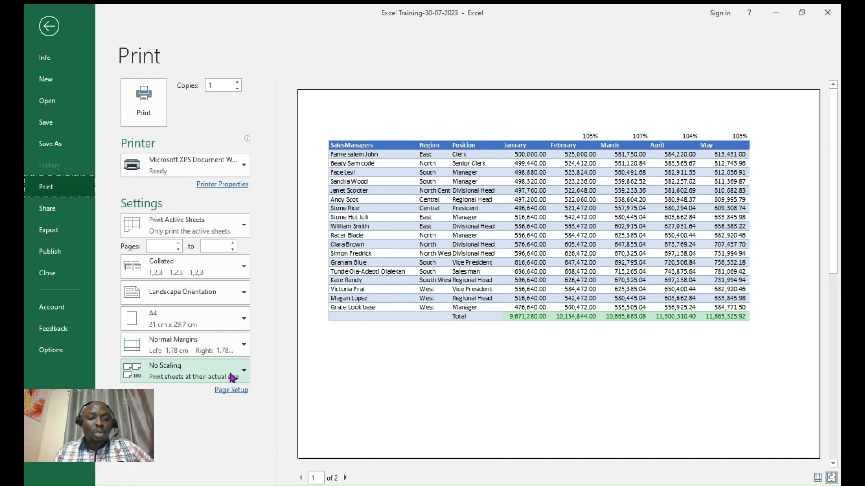
# - Set print scaling to Fit Sheet on One Page, then return to the worksheet
pyautogui.click(244, 373)
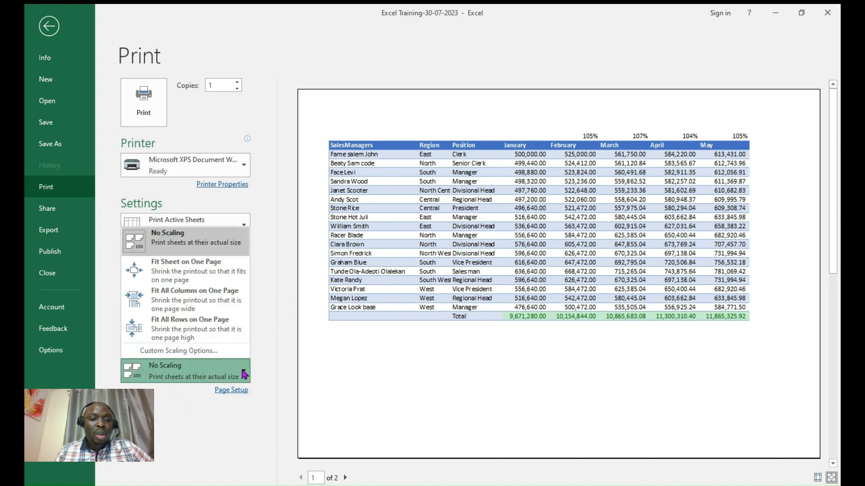
pyautogui.click(182, 270)
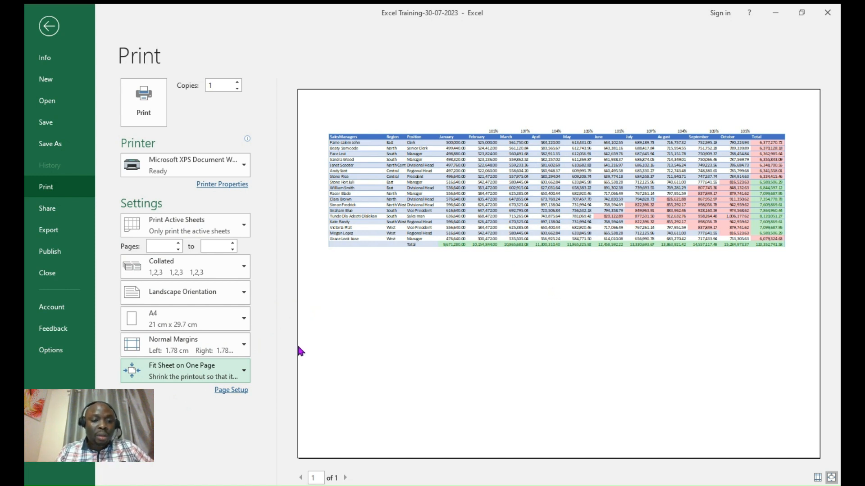
pyautogui.click(244, 370)
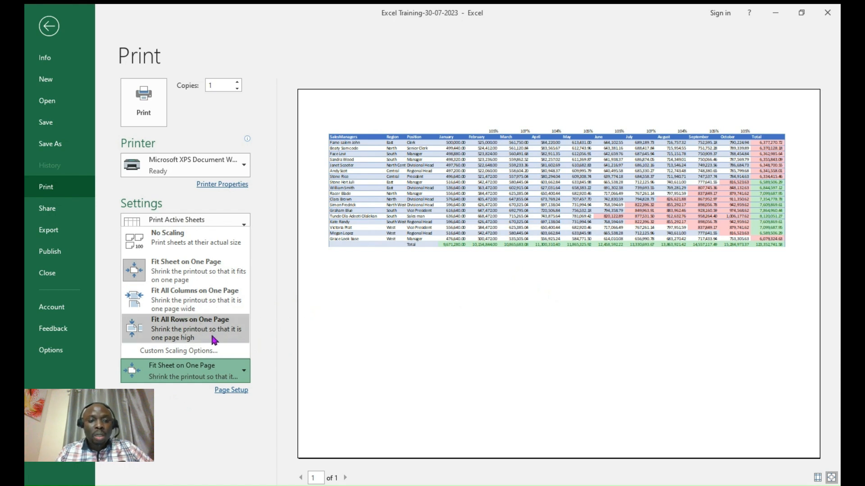
pyautogui.click(377, 313)
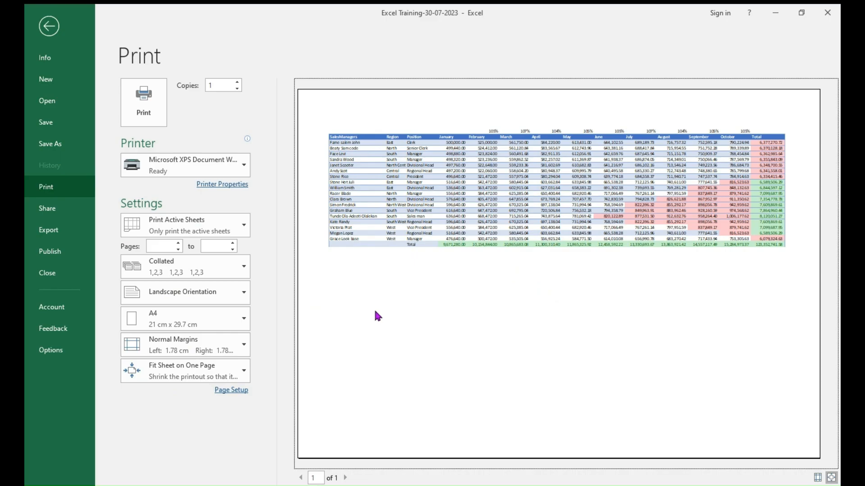
pyautogui.press('Escape')
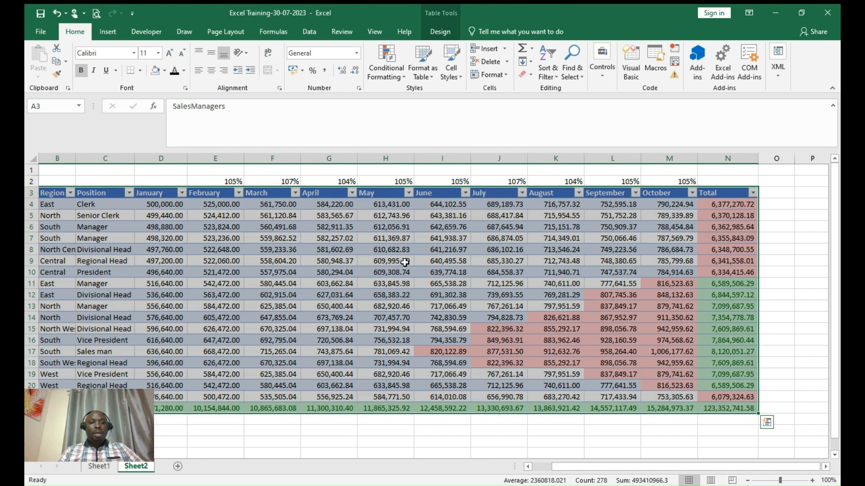
# - Enter 'BUDGET FOR ABC COY LTD FOR YEAR 2050' in C1 and make it bold
pyautogui.click(222, 218)
pyautogui.click(114, 171)
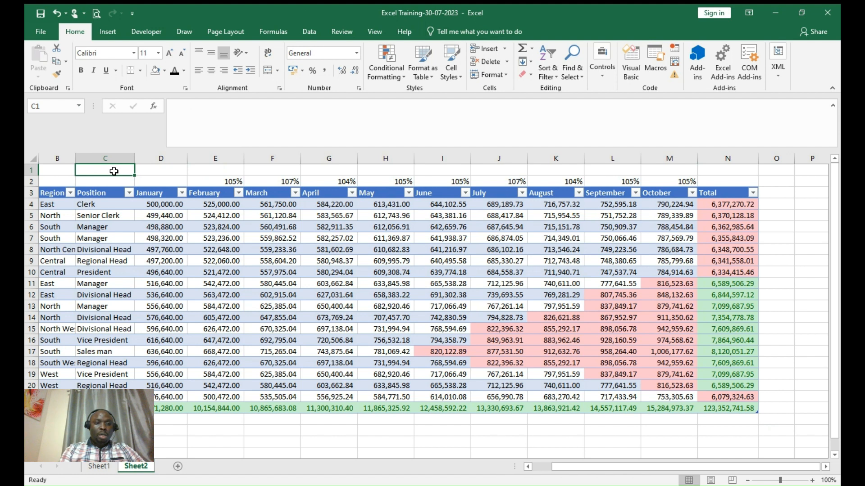
pyautogui.write('Budget')
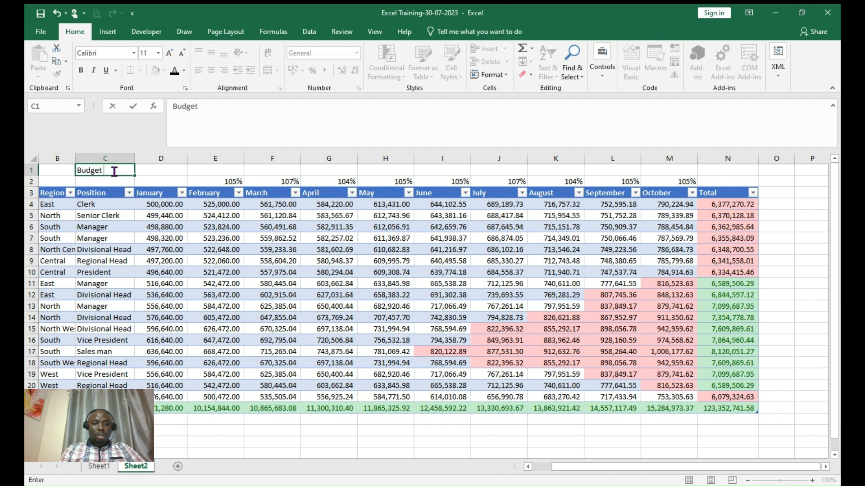
pyautogui.press('BackSpace')
pyautogui.press('BackSpace')
pyautogui.press('BackSpace')
pyautogui.press('BackSpace')
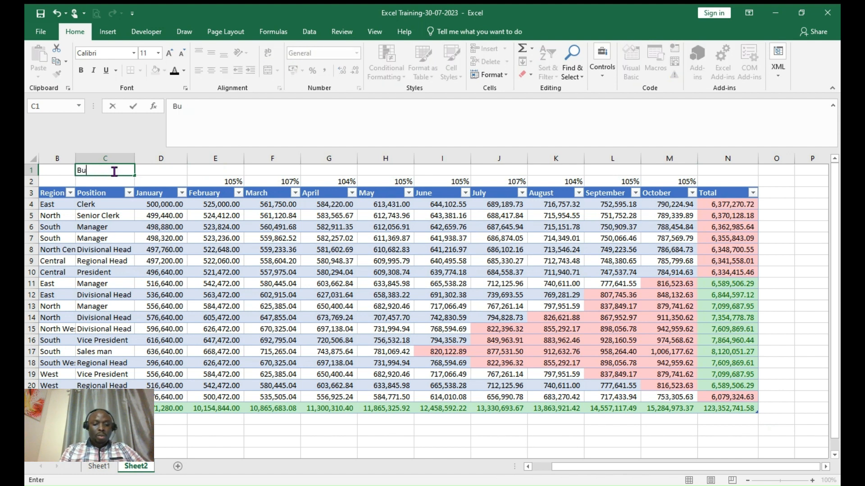
pyautogui.press('BackSpace')
pyautogui.press('BackSpace')
pyautogui.write('BU')
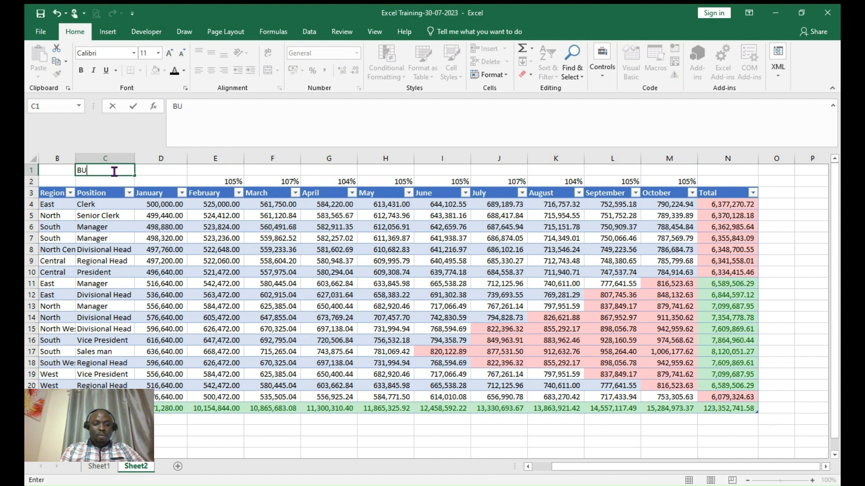
pyautogui.write('DGET F')
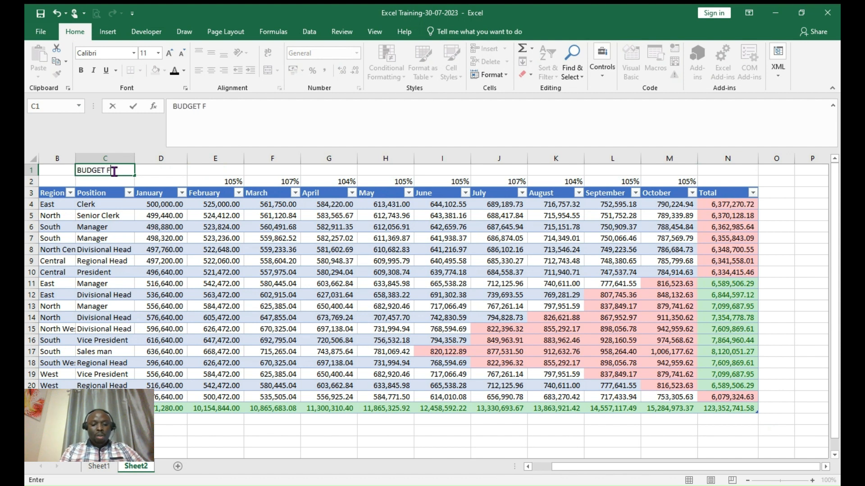
pyautogui.write('OR ABC COY LTD')
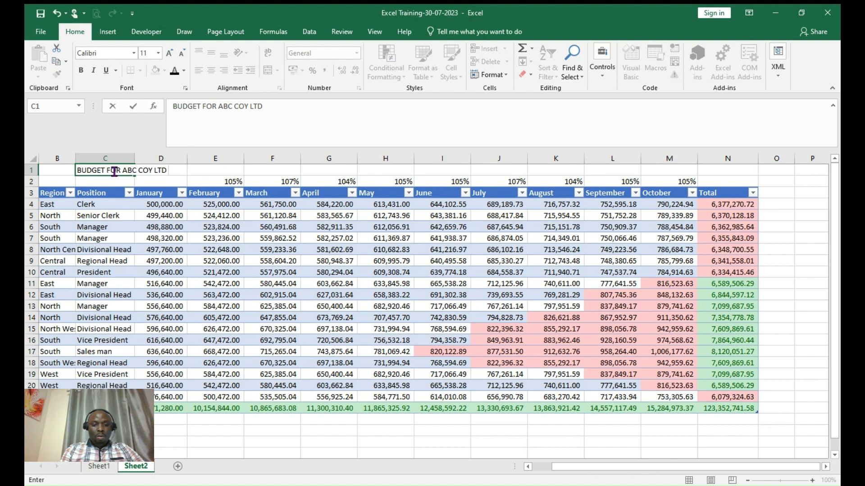
pyautogui.write(' FOR YEAR 20')
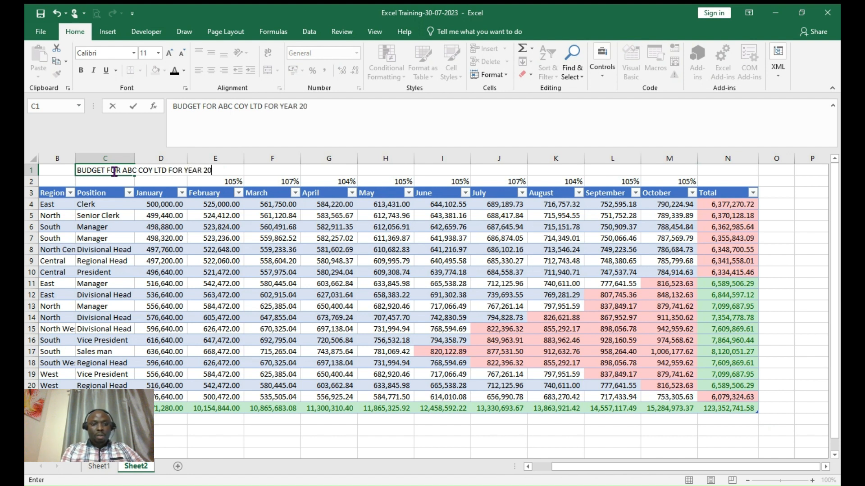
pyautogui.write('50')
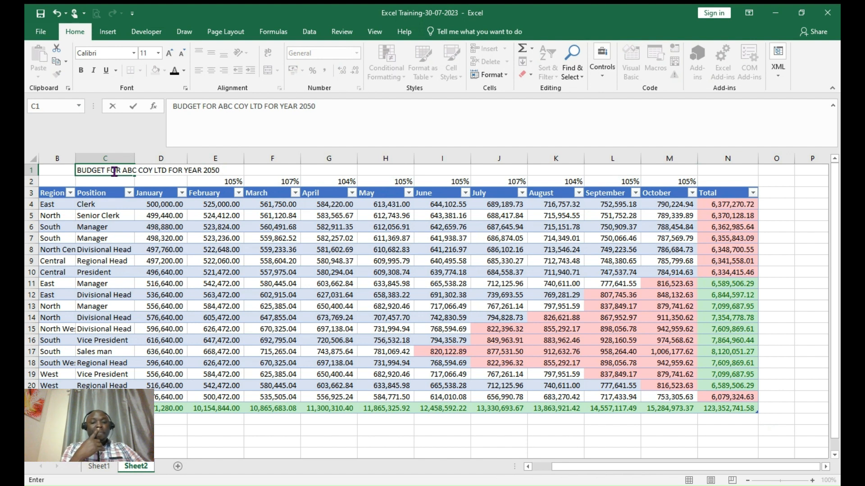
pyautogui.press('Return')
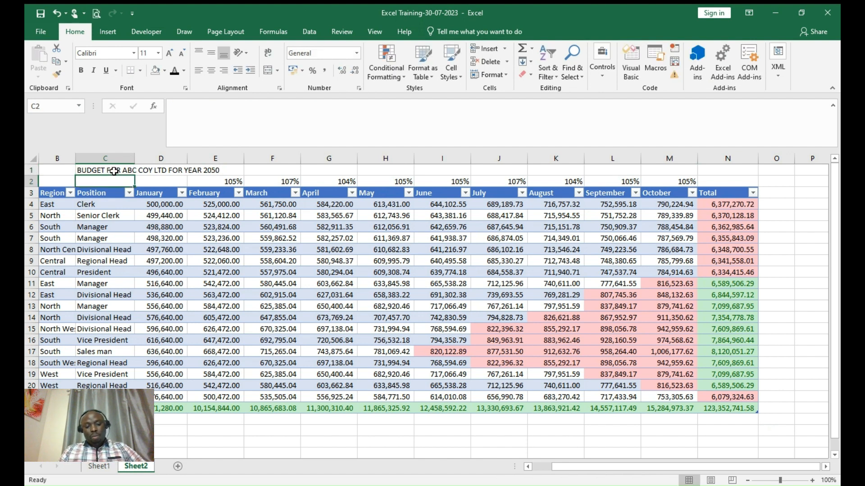
pyautogui.click(104, 172)
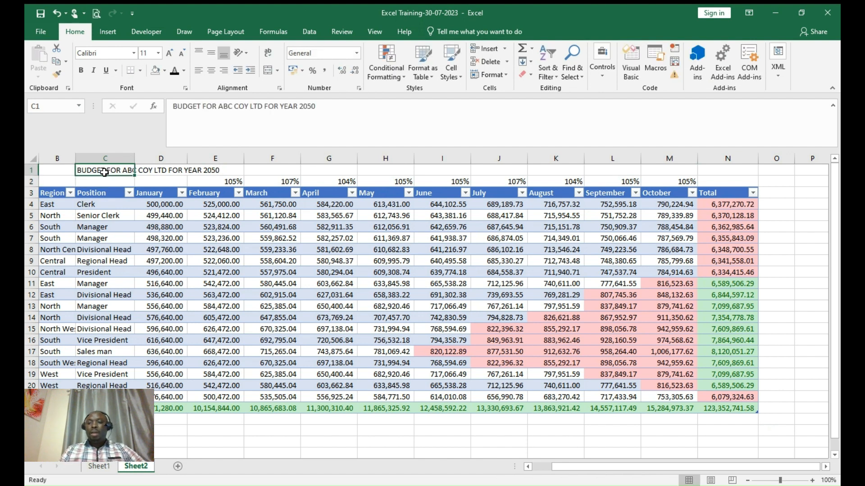
pyautogui.hotkey('ctrl', 'b')
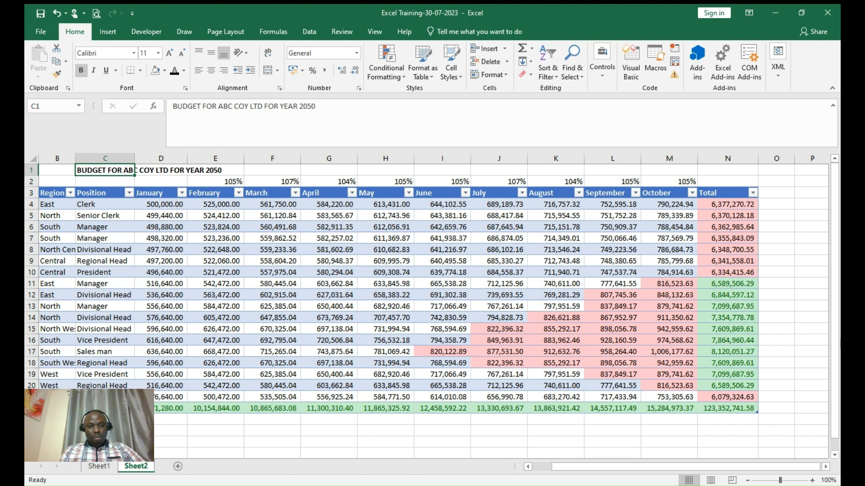